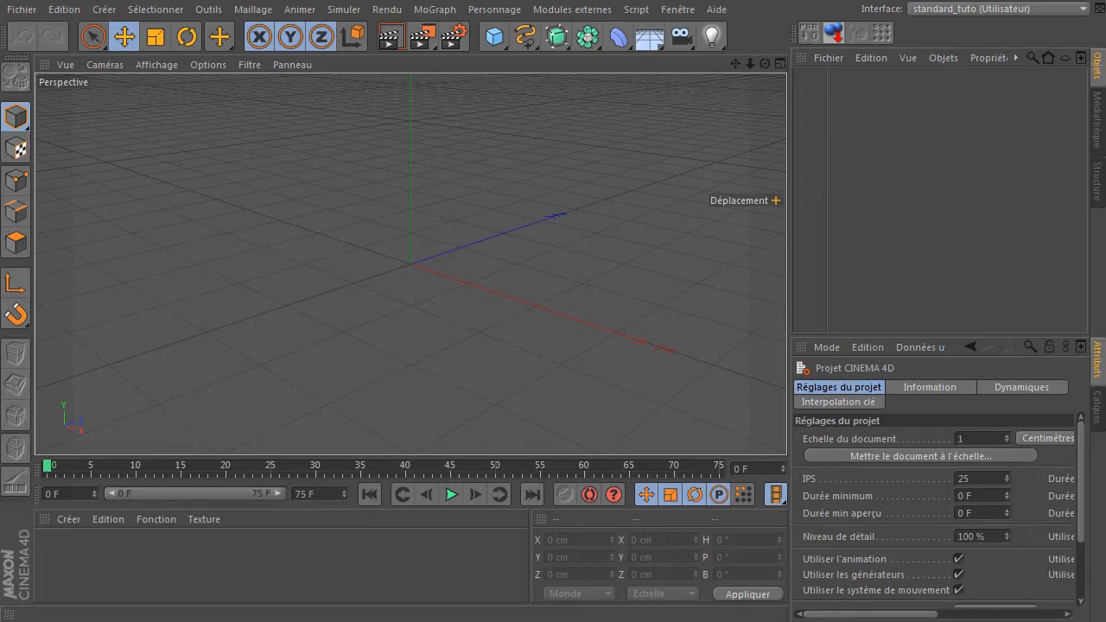
# Switch to the reference image dylan-eurlings-low-poly.jpg in XnView, enlarge its window at actual size and examine the room.
pyautogui.click(776, 201)
pyautogui.moveTo(1105, 311); pyautogui.dragTo(658, 65)
pyautogui.click(575, 125)
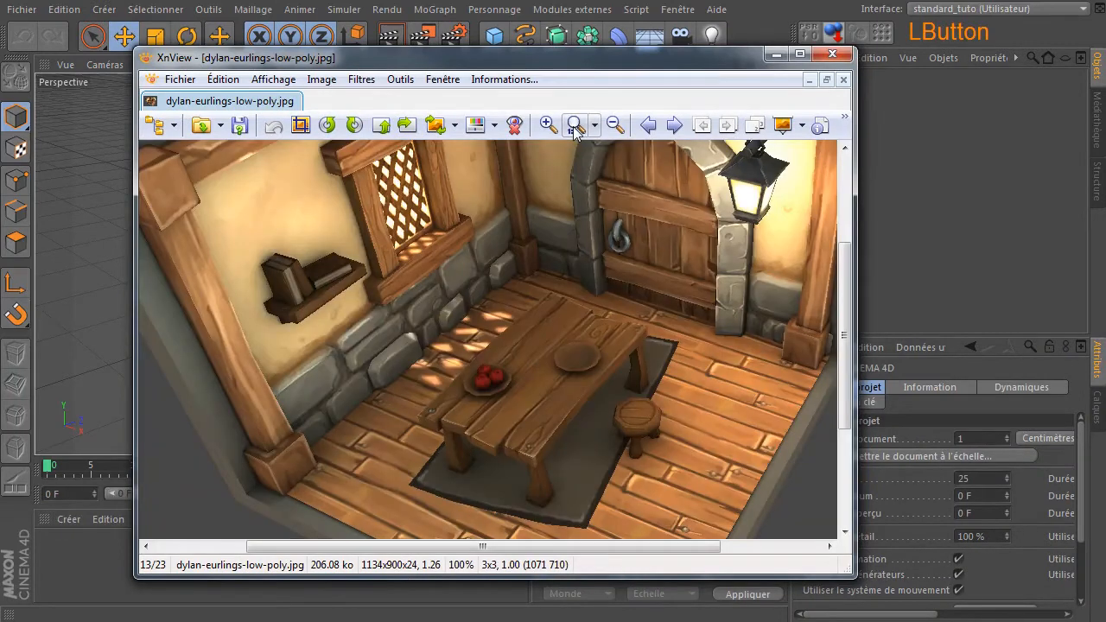
pyautogui.moveTo(703, 59); pyautogui.dragTo(585, 25)
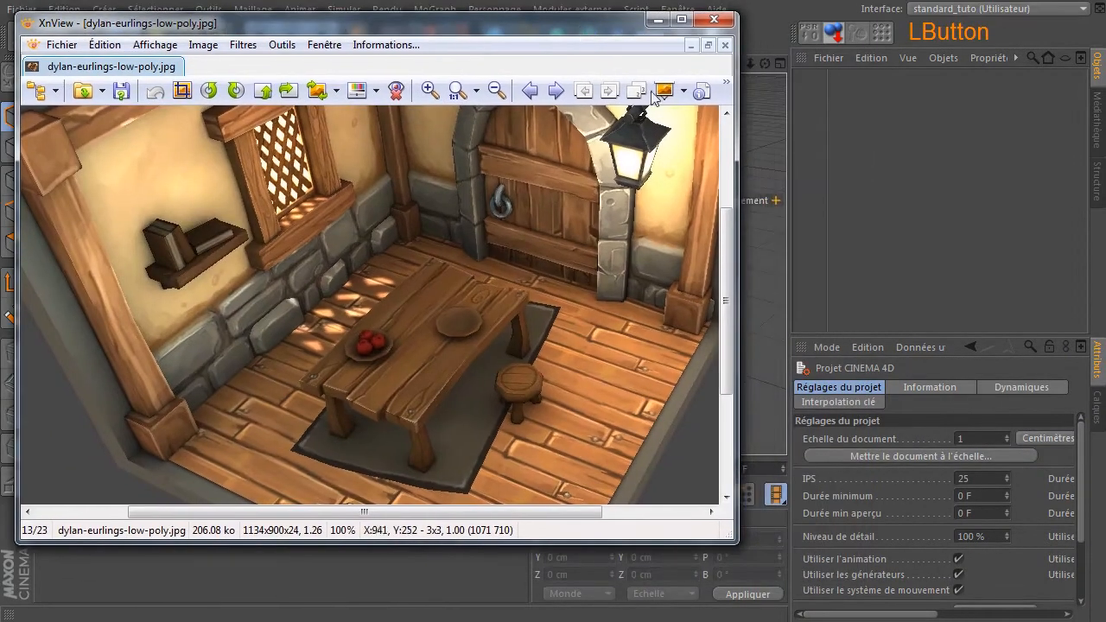
pyautogui.moveTo(732, 536); pyautogui.dragTo(1041, 572)
pyautogui.moveTo(796, 14); pyautogui.dragTo(803, 50)
pyautogui.moveTo(1050, 210); pyautogui.dragTo(1066, 207)
pyautogui.moveTo(1054, 345); pyautogui.dragTo(1025, 311)
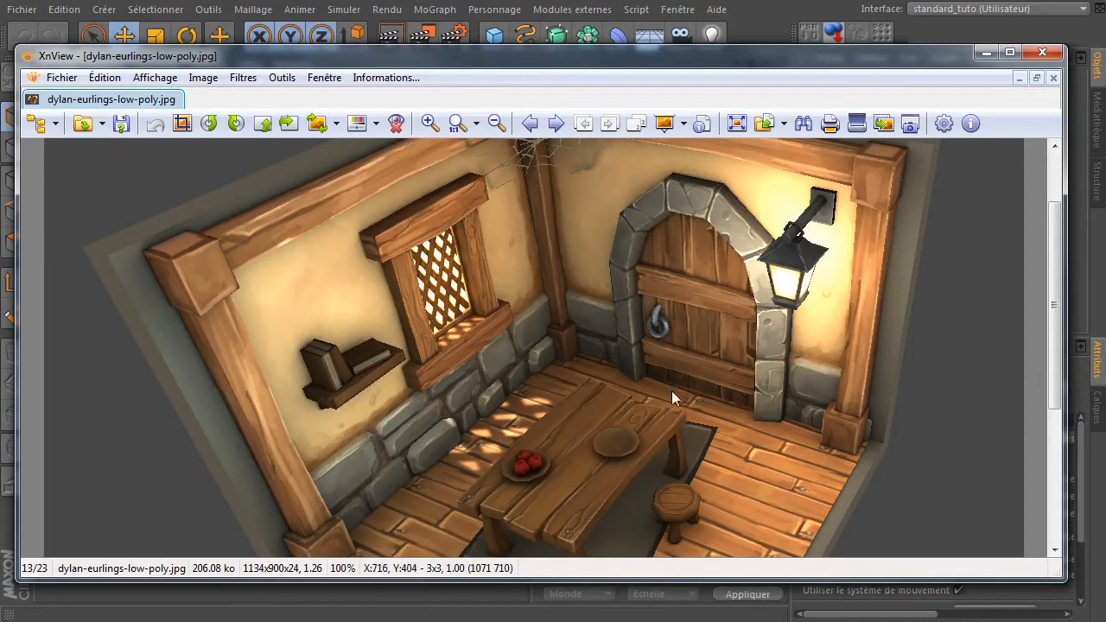
pyautogui.moveTo(757, 581); pyautogui.dragTo(756, 605)
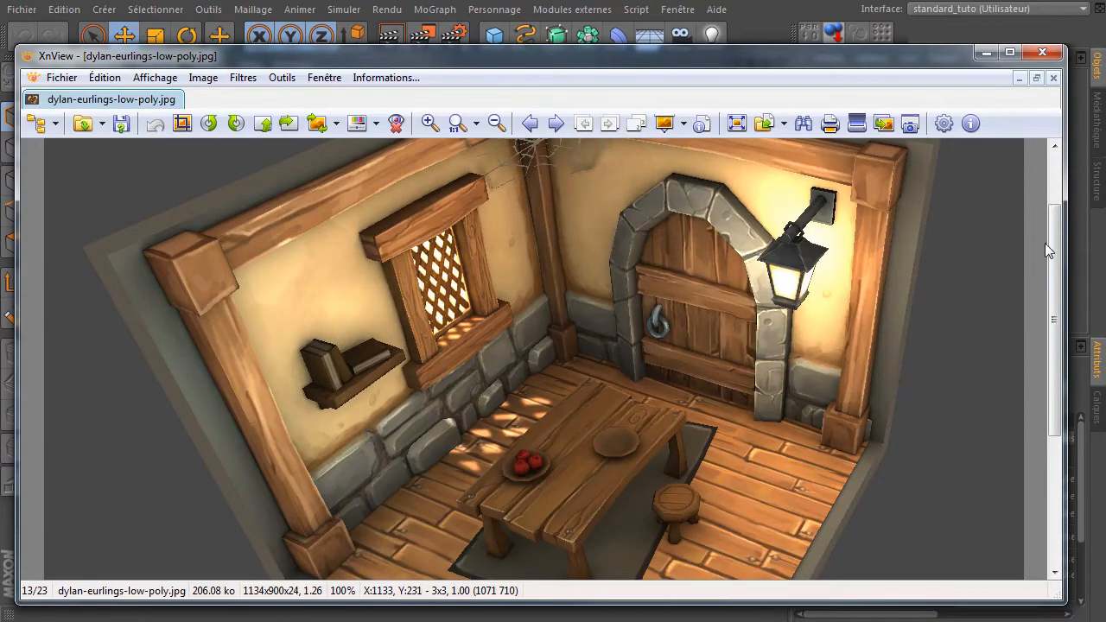
pyautogui.moveTo(1055, 237)
pyautogui.mouseDown()
pyautogui.moveTo(1053, 211)
pyautogui.moveTo(1038, 237)
pyautogui.mouseUp()
pyautogui.moveTo(747, 58); pyautogui.dragTo(1105, 62)
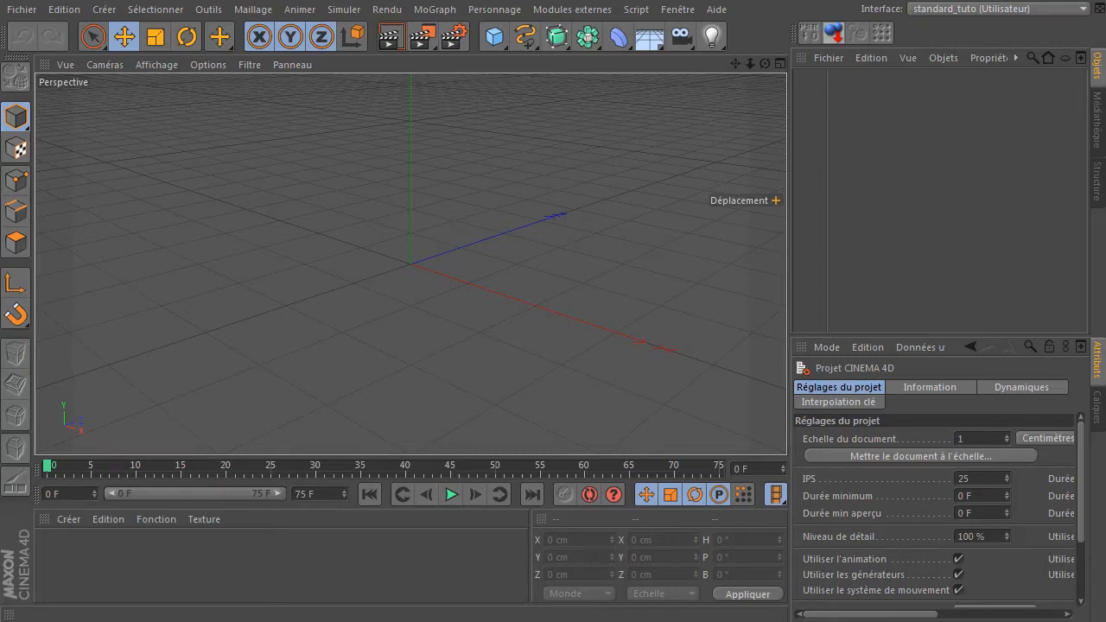
# Bring the reference image back in XnView and examine the stone arch around the door up close.
pyautogui.moveTo(1105, 96); pyautogui.dragTo(595, 68)
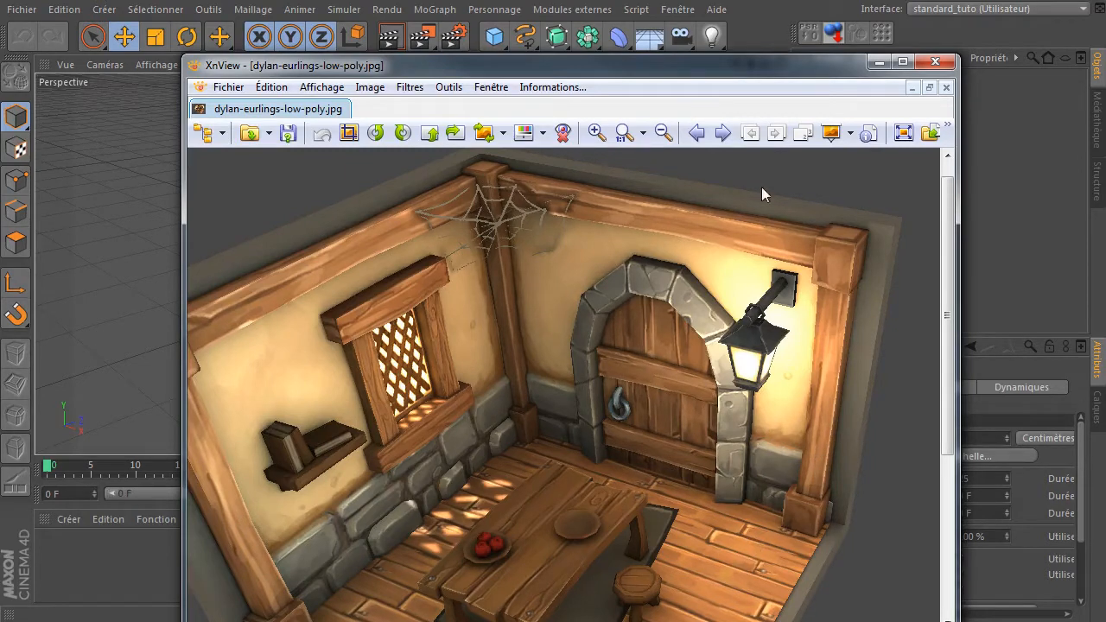
pyautogui.moveTo(642, 73); pyautogui.dragTo(1105, 74)
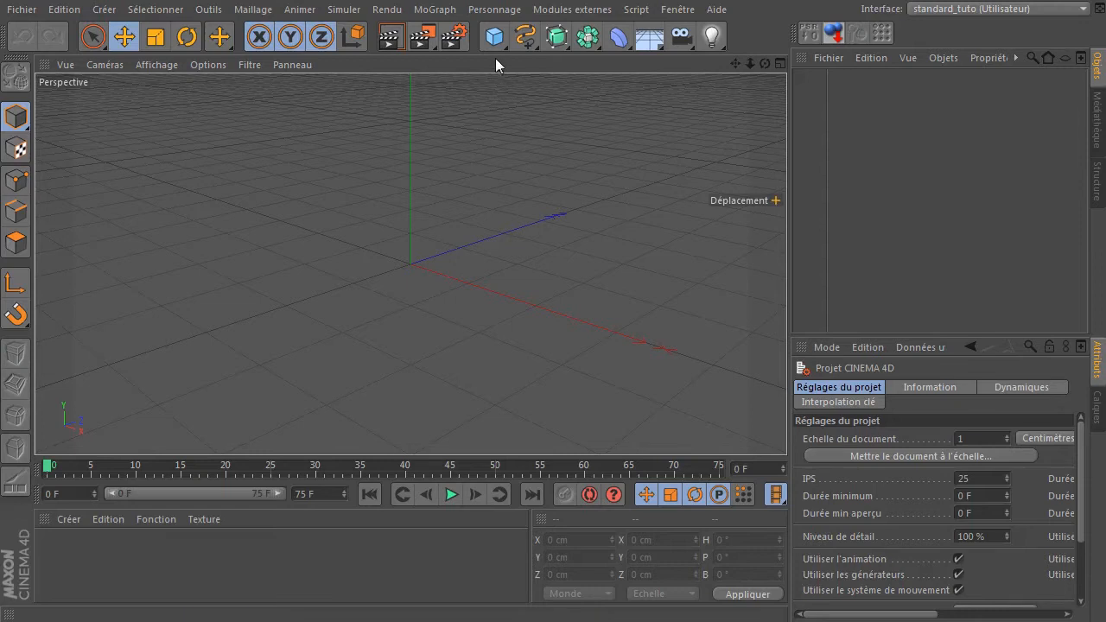
pyautogui.moveTo(1105, 125); pyautogui.dragTo(473, 91)
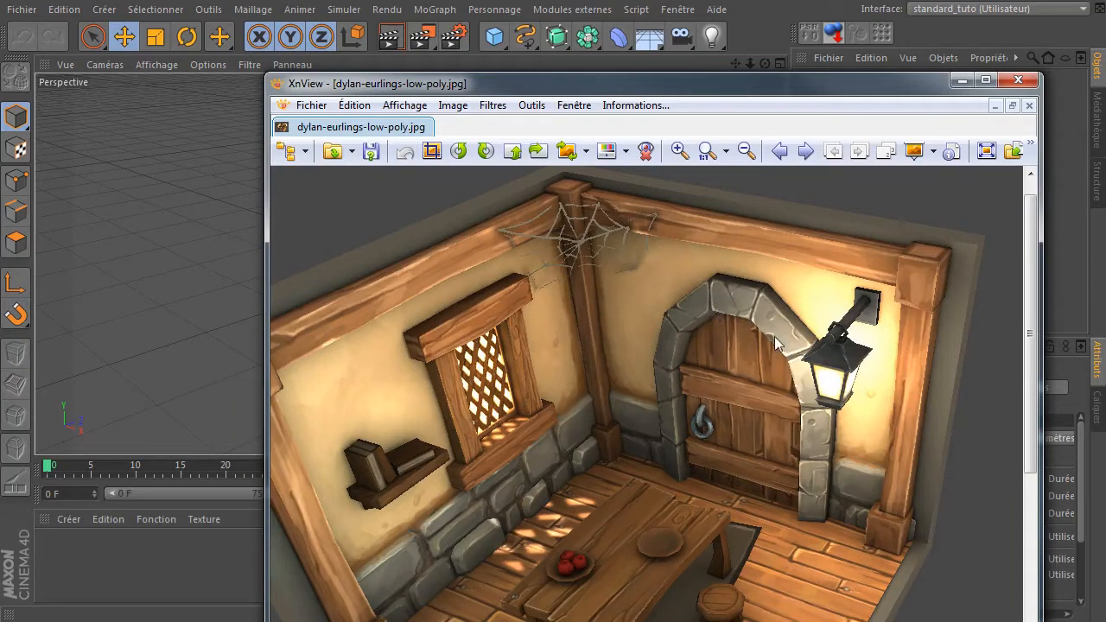
pyautogui.click(708, 157)
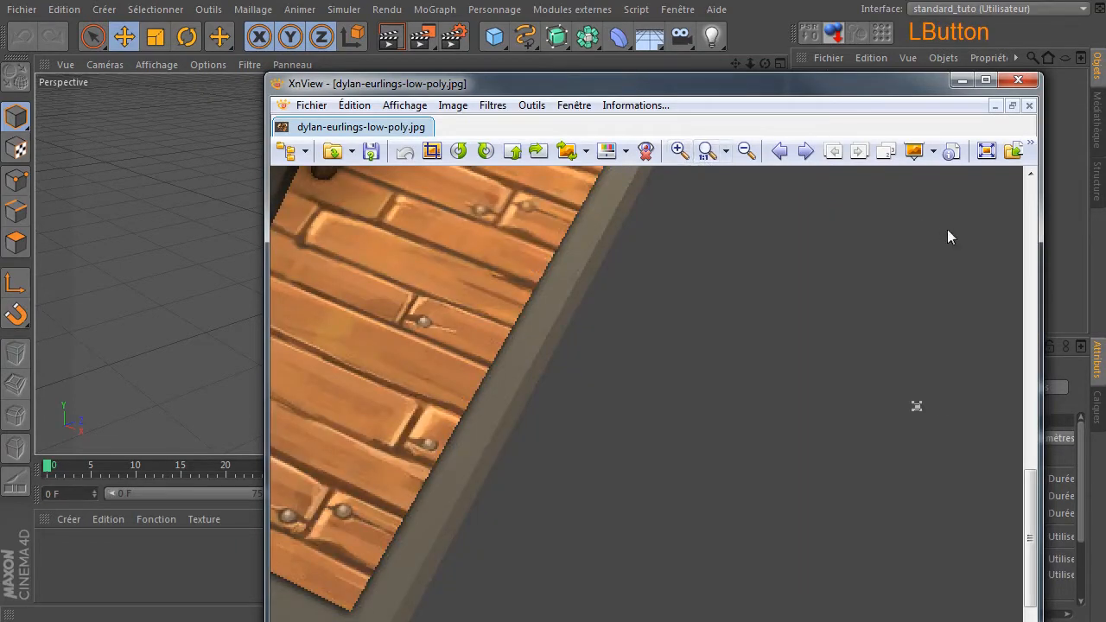
pyautogui.click(1032, 232)
pyautogui.click(1031, 231)
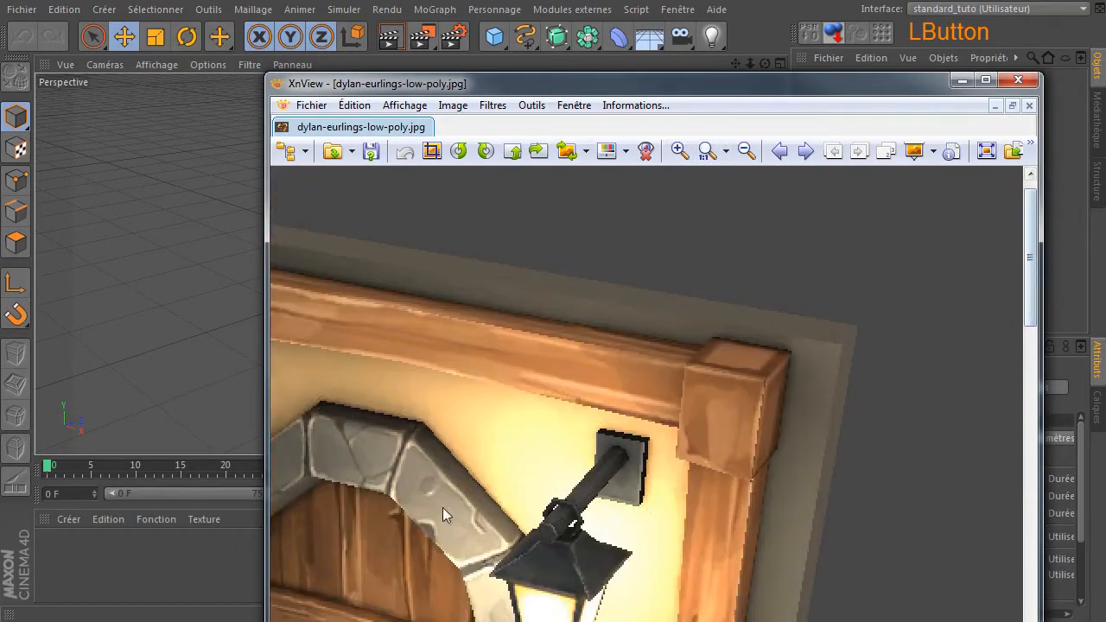
pyautogui.moveTo(743, 621); pyautogui.dragTo(678, 621)
pyautogui.scroll(1, 598, 514)
pyautogui.scroll(1, 598, 514)
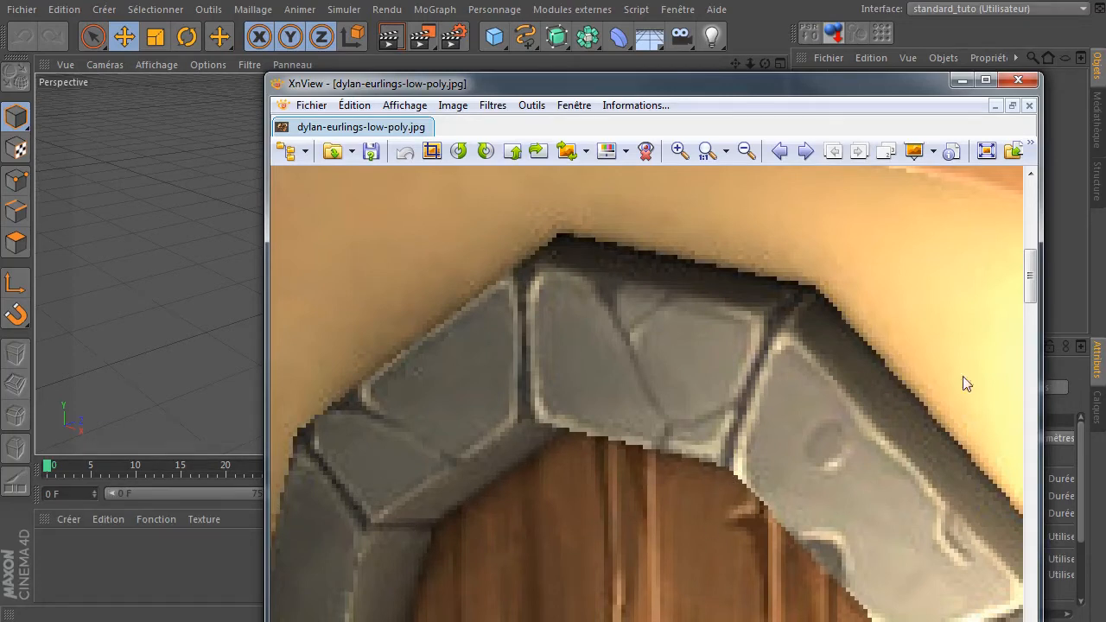
pyautogui.click(1028, 273)
pyautogui.moveTo(1033, 274); pyautogui.dragTo(1034, 309)
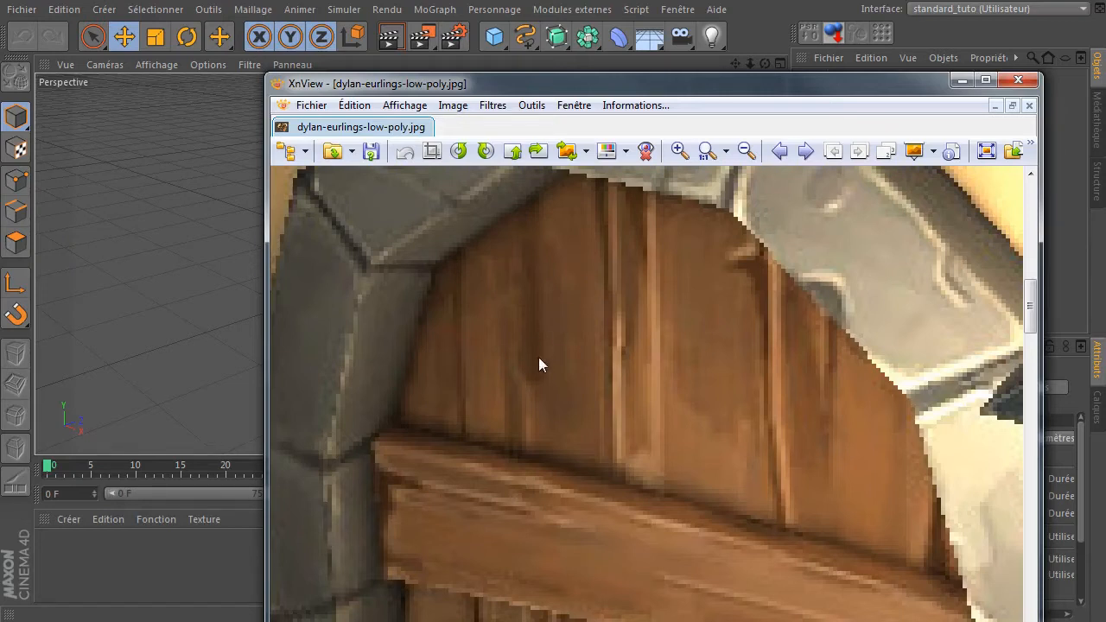
pyautogui.moveTo(578, 87); pyautogui.dragTo(1105, 130)
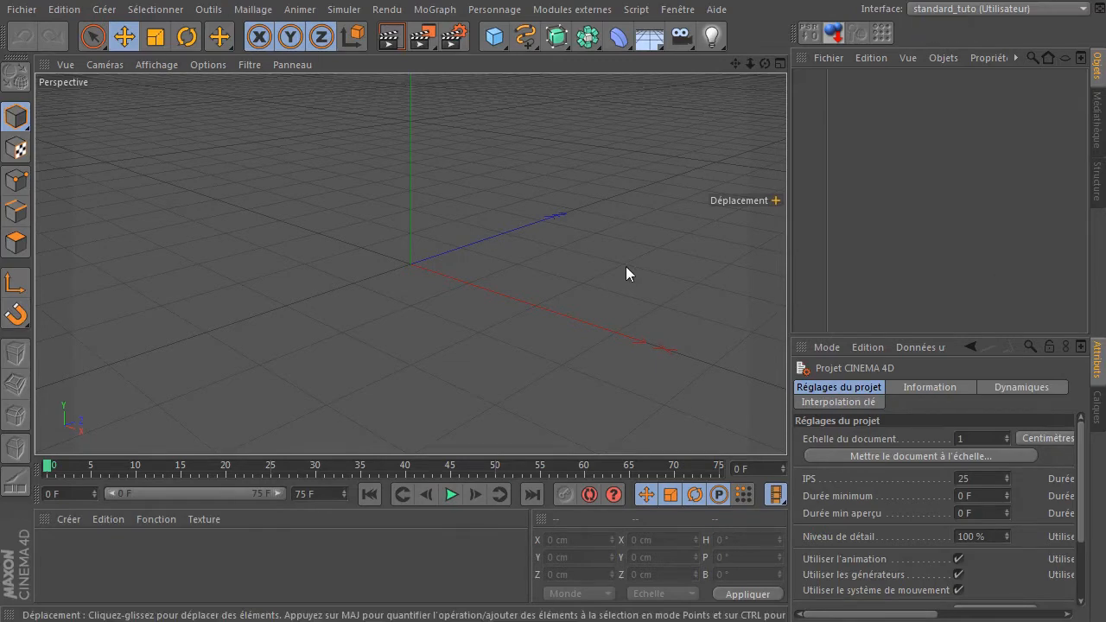
# Add a Disque primitive to the Cinema 4D scene and set its orientation to +Z.
pyautogui.click(490, 44)
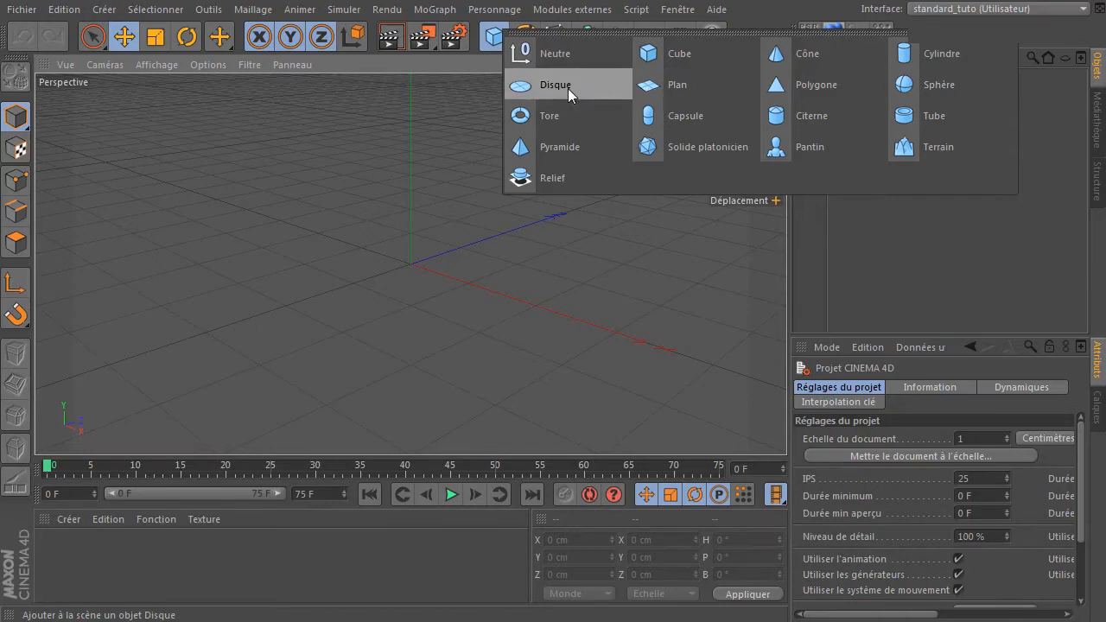
pyautogui.click(567, 88)
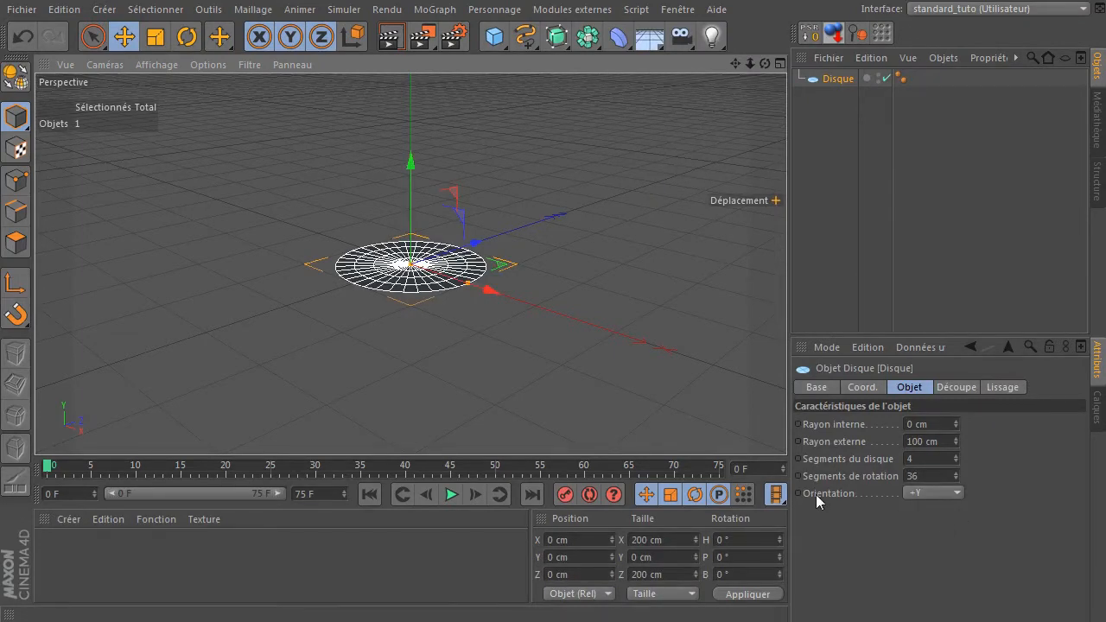
pyautogui.click(940, 493)
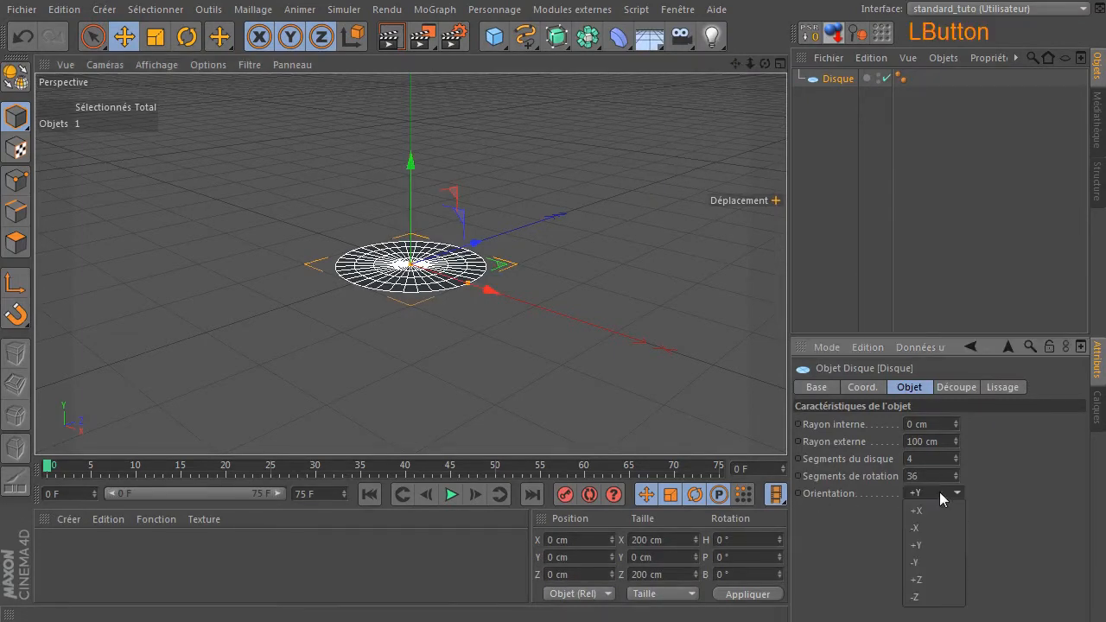
pyautogui.click(923, 581)
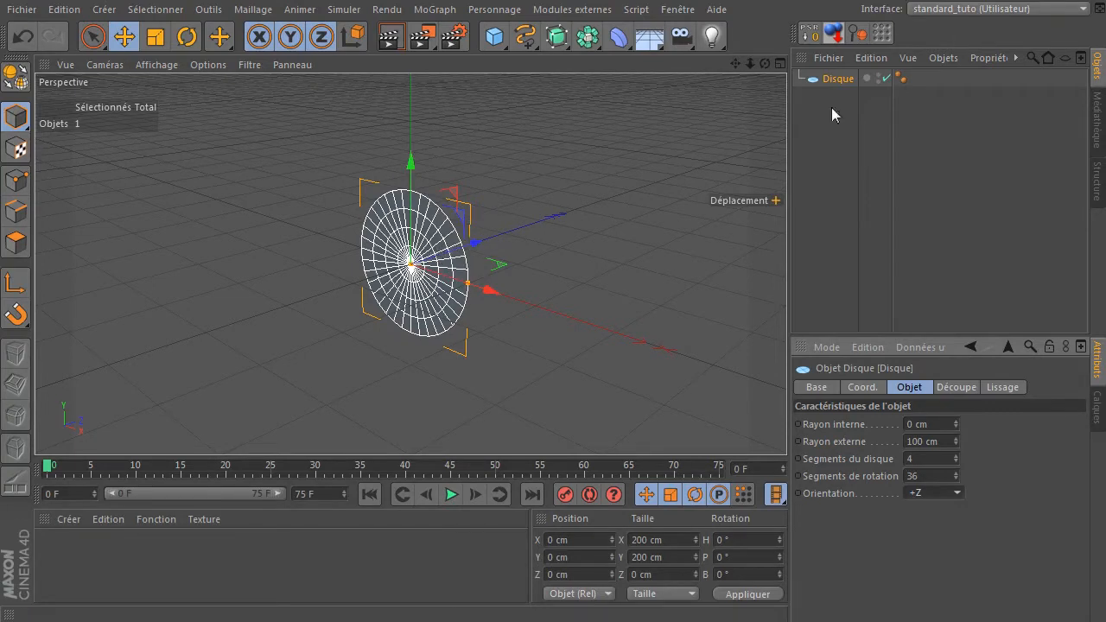
# Reduce the disc to 1 disc segment and 10 rotation segments.
pyautogui.moveTo(764, 63)
pyautogui.mouseDown()
pyautogui.moveTo(674, 95)
pyautogui.moveTo(718, 74)
pyautogui.moveTo(813, 60)
pyautogui.moveTo(760, 73)
pyautogui.mouseUp()
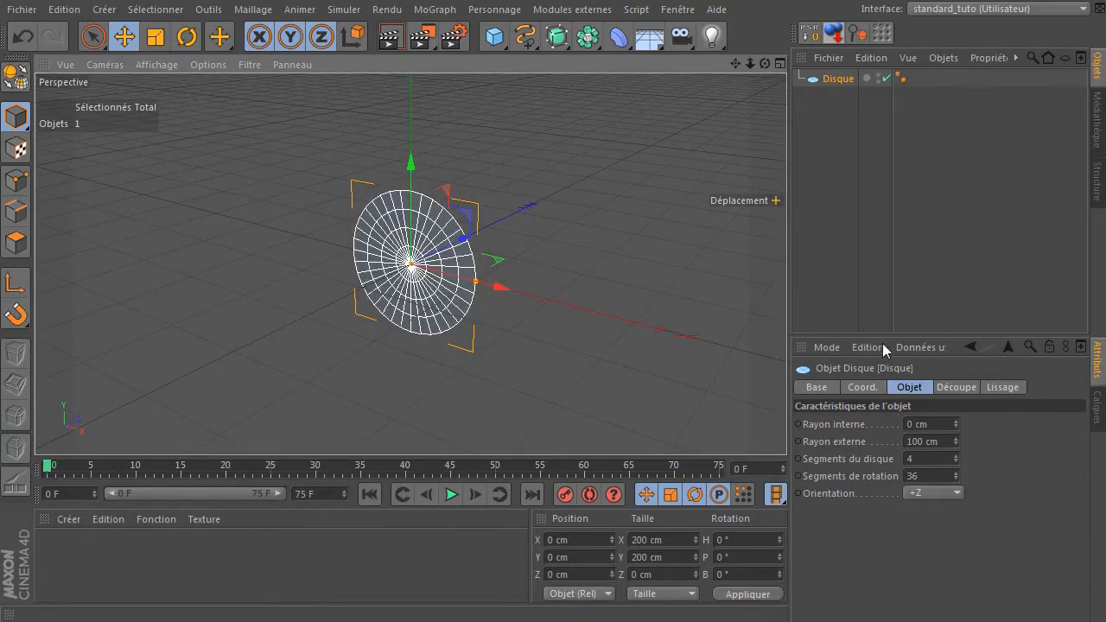
pyautogui.moveTo(883, 332); pyautogui.dragTo(882, 220)
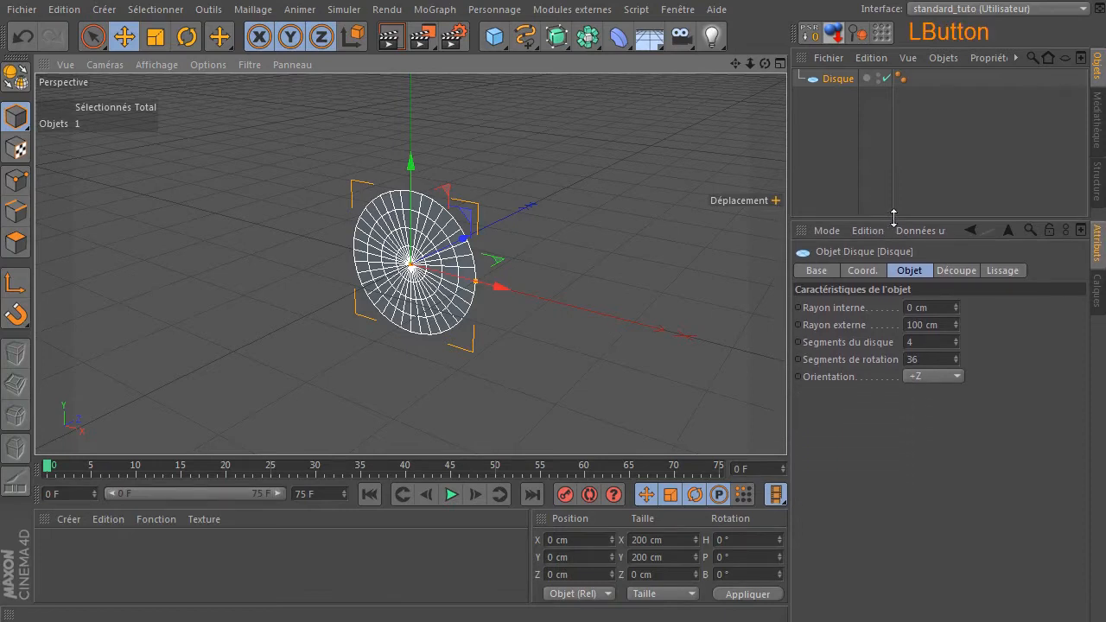
pyautogui.click(940, 346)
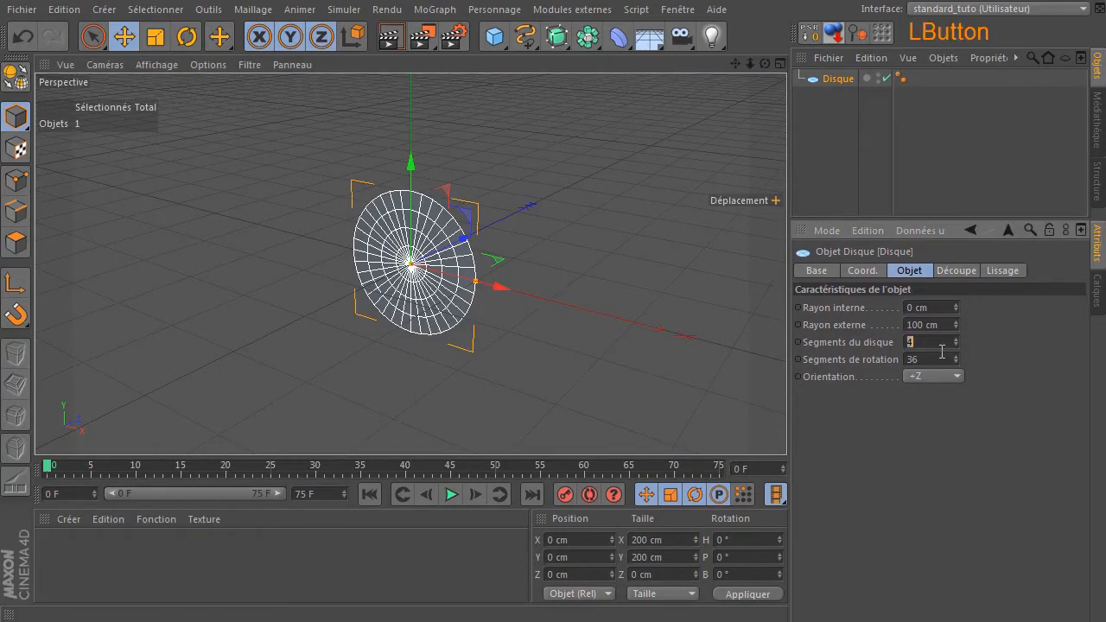
pyautogui.press('Return')
pyautogui.click(939, 359)
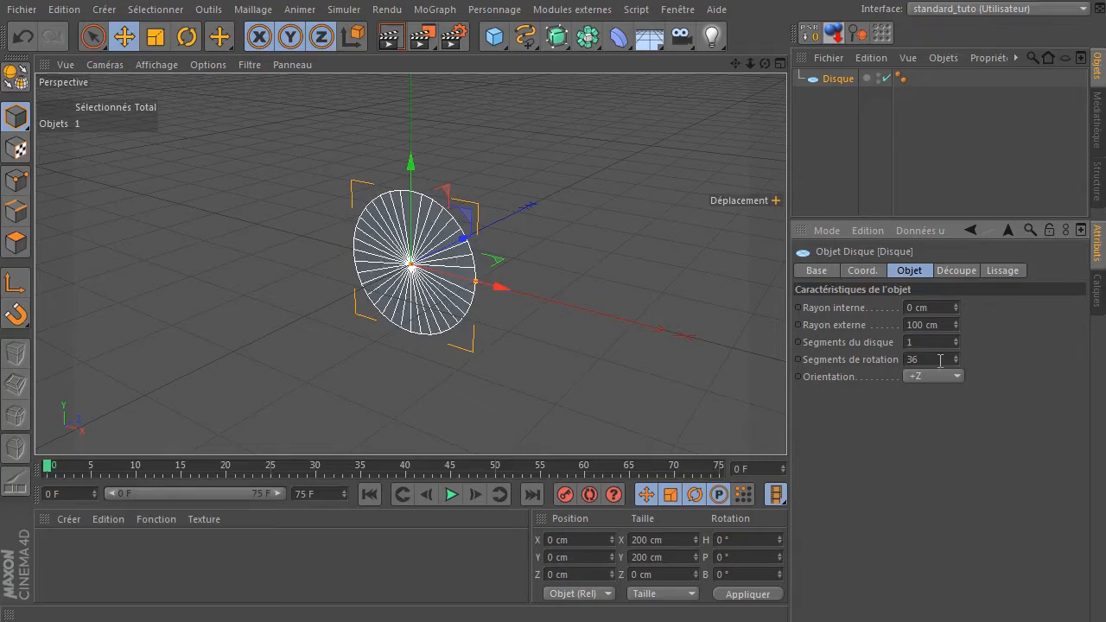
pyautogui.write('10')
pyautogui.press('Return')
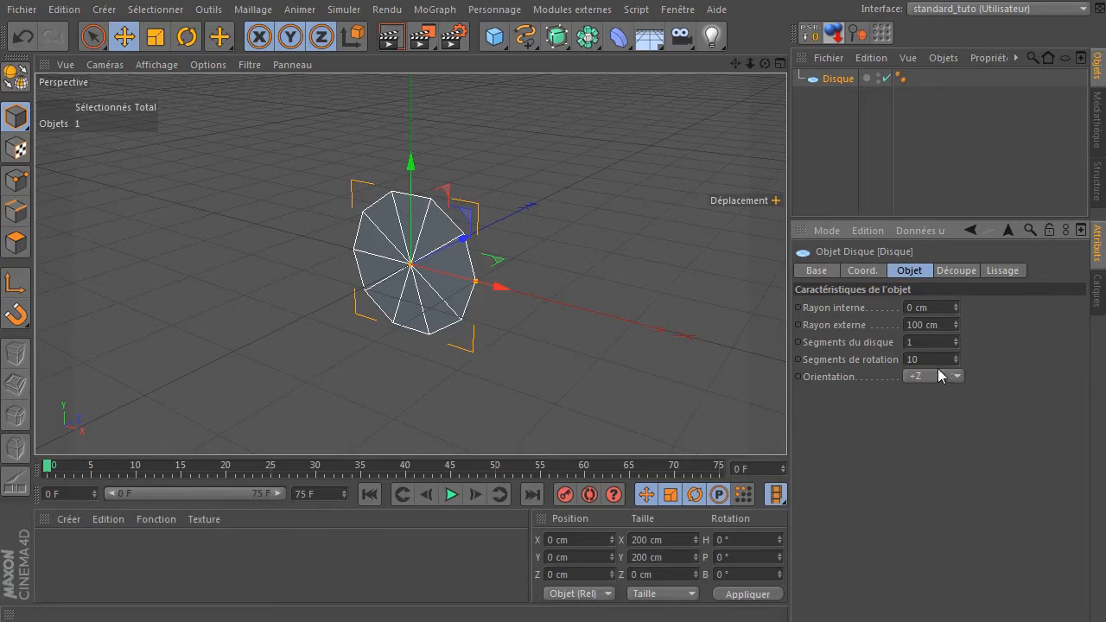
# Try opening the disc's centre with inner radii of 67 cm, 70.3 cm and 70 cm.
pyautogui.click(934, 305)
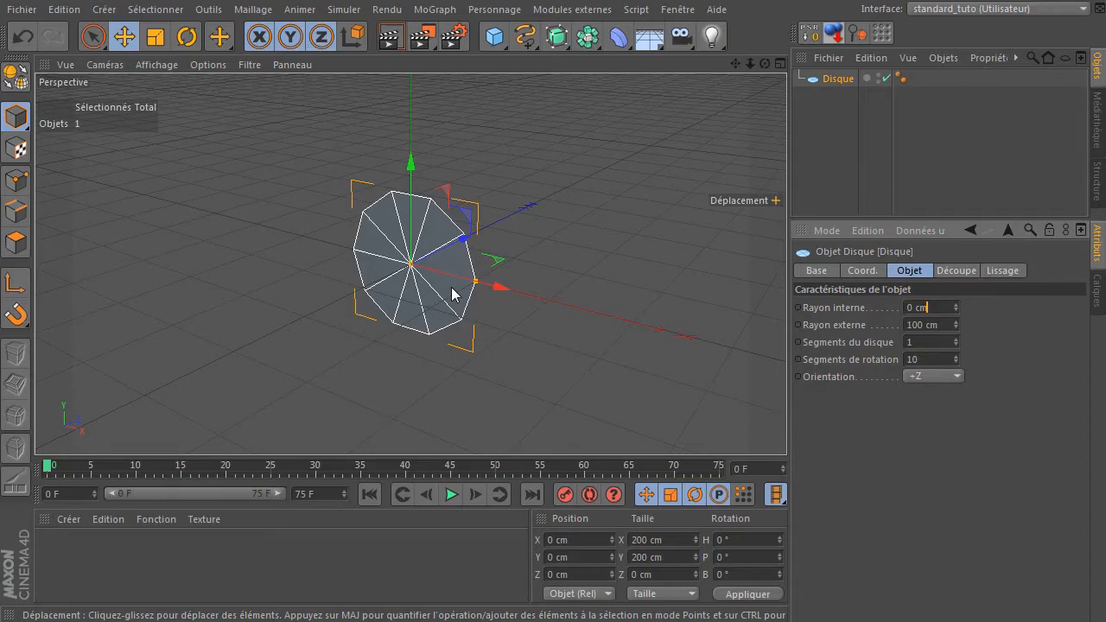
pyautogui.click(957, 309)
pyautogui.moveTo(958, 315); pyautogui.dragTo(1015, 306)
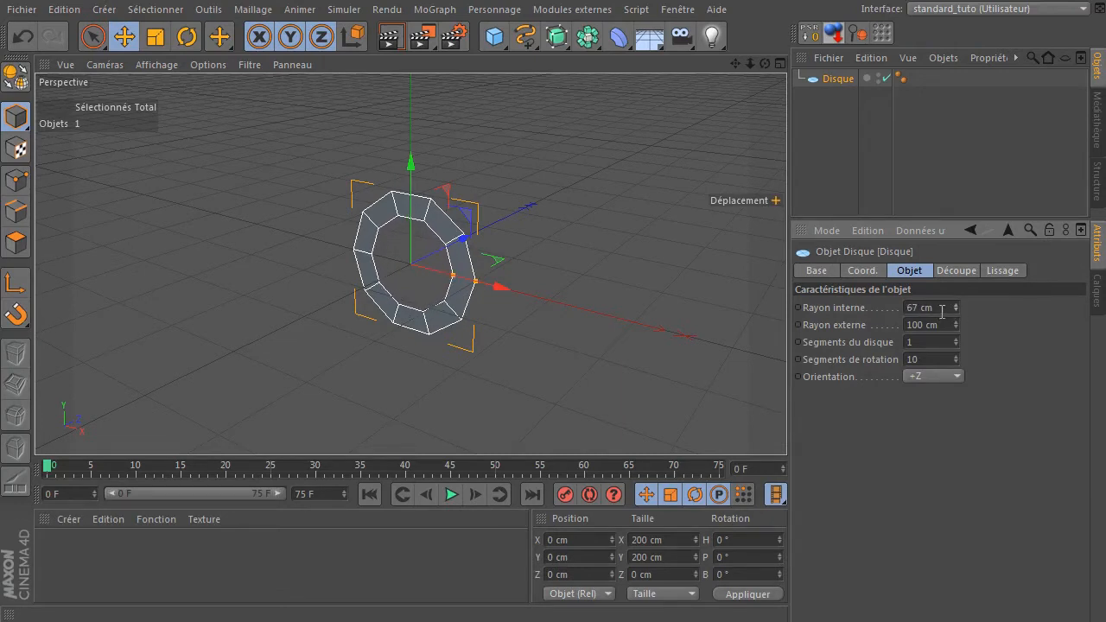
pyautogui.click(905, 313)
pyautogui.press('Left')
pyautogui.press('Left')
pyautogui.press('Left')
pyautogui.press('Left')
pyautogui.press('Left')
pyautogui.press('Delete')
pyautogui.press('Right')
pyautogui.write('0.3')
pyautogui.press('Return')
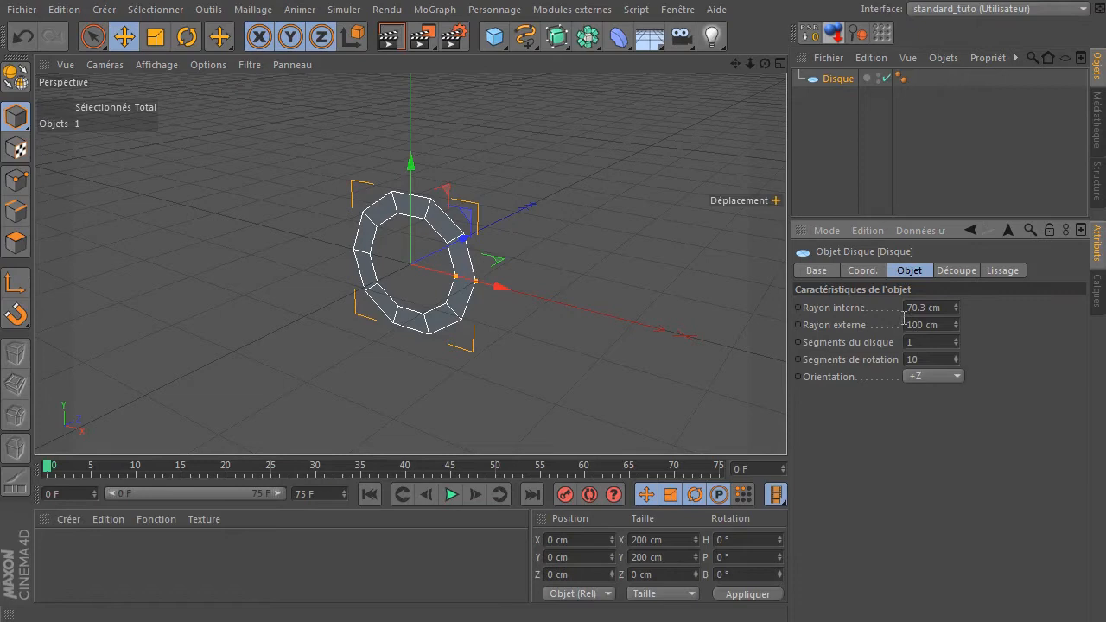
pyautogui.click(919, 302)
pyautogui.press('Delete')
pyautogui.press('Delete')
pyautogui.press('Return')
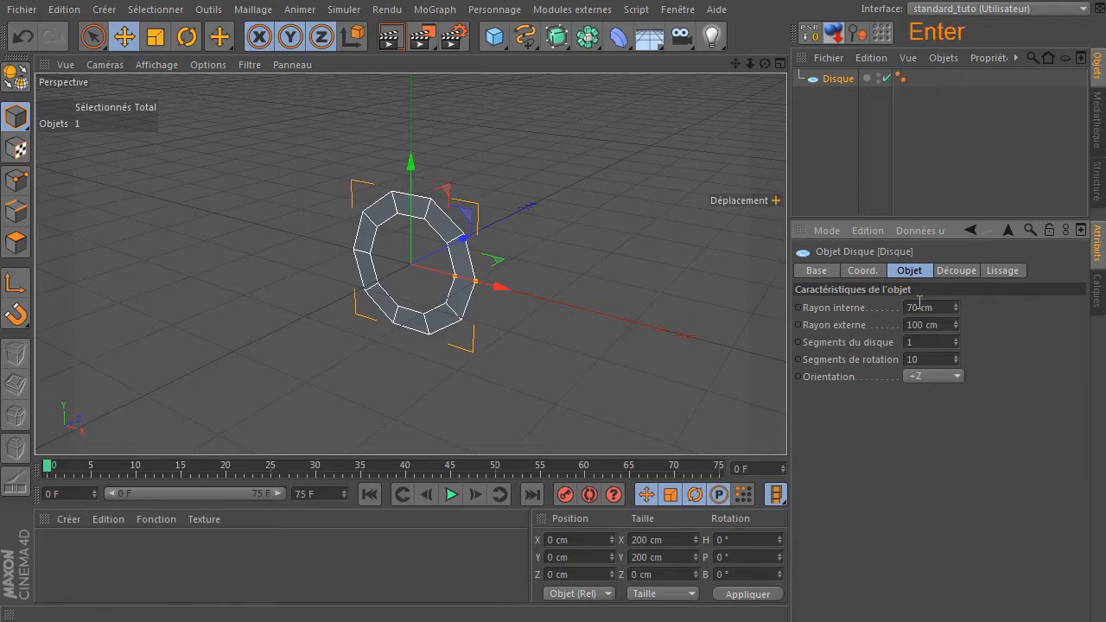
# Compare inner radii of 80 cm, 60 cm and 65 cm for the ring.
pyautogui.scroll(3, 377, 273)
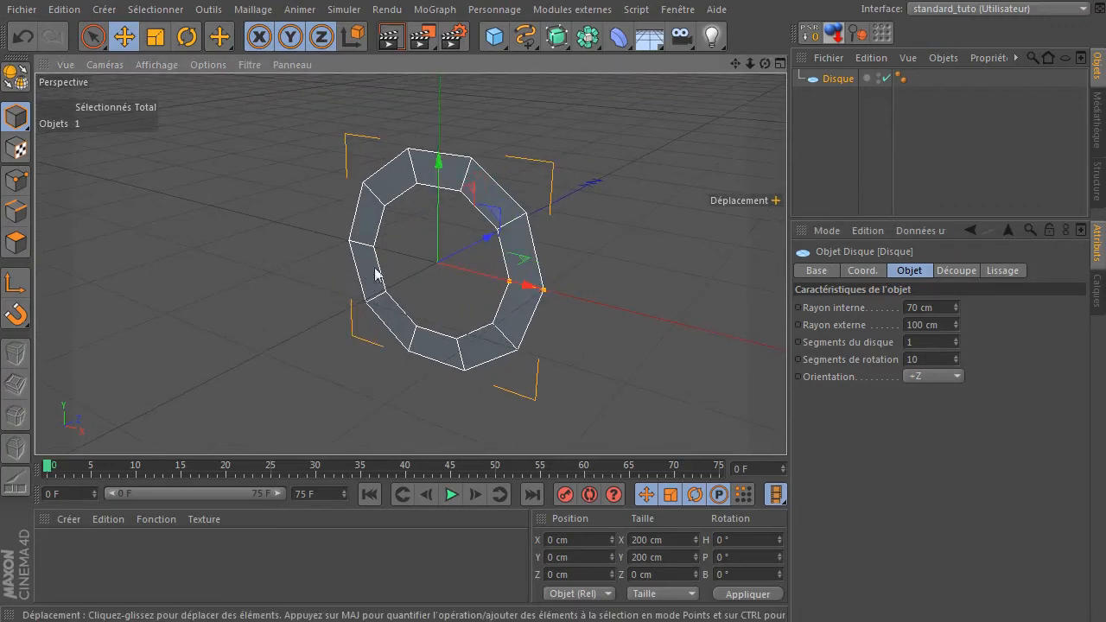
pyautogui.moveTo(763, 64)
pyautogui.mouseDown()
pyautogui.moveTo(743, 69)
pyautogui.moveTo(769, 69)
pyautogui.moveTo(754, 67)
pyautogui.mouseUp()
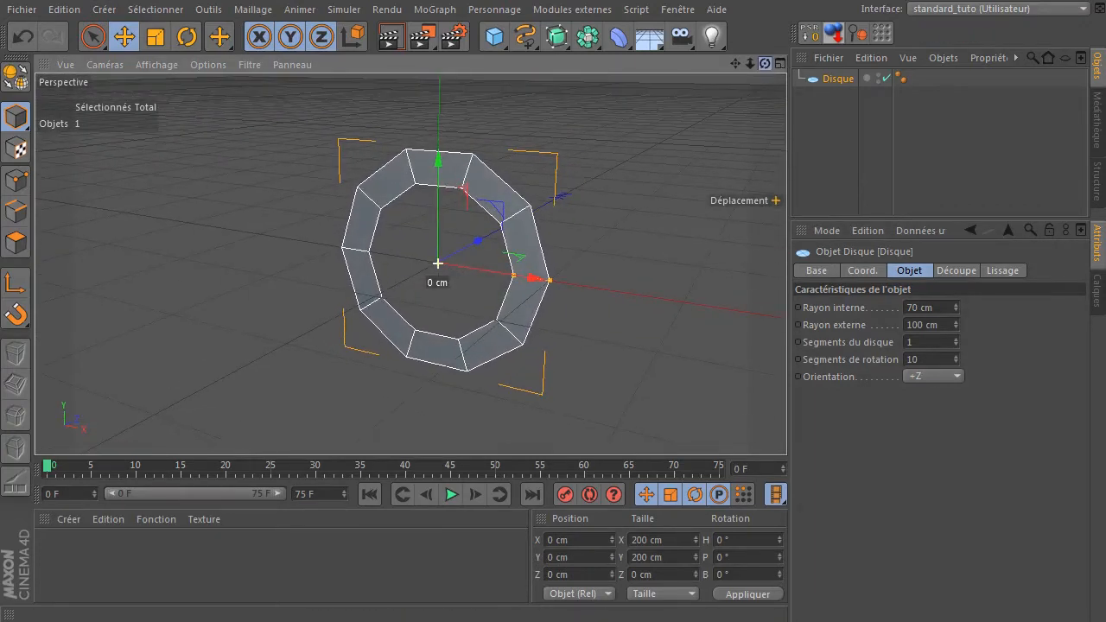
pyautogui.click(921, 307)
pyautogui.write('80')
pyautogui.press('Return')
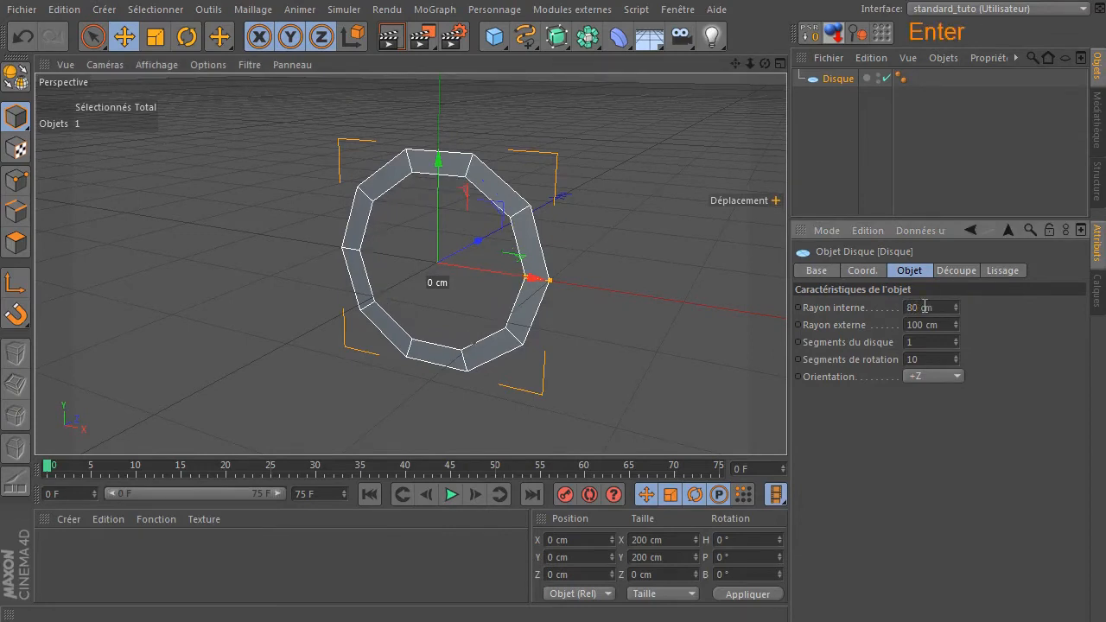
pyautogui.click(924, 307)
pyautogui.write('60')
pyautogui.press('Return')
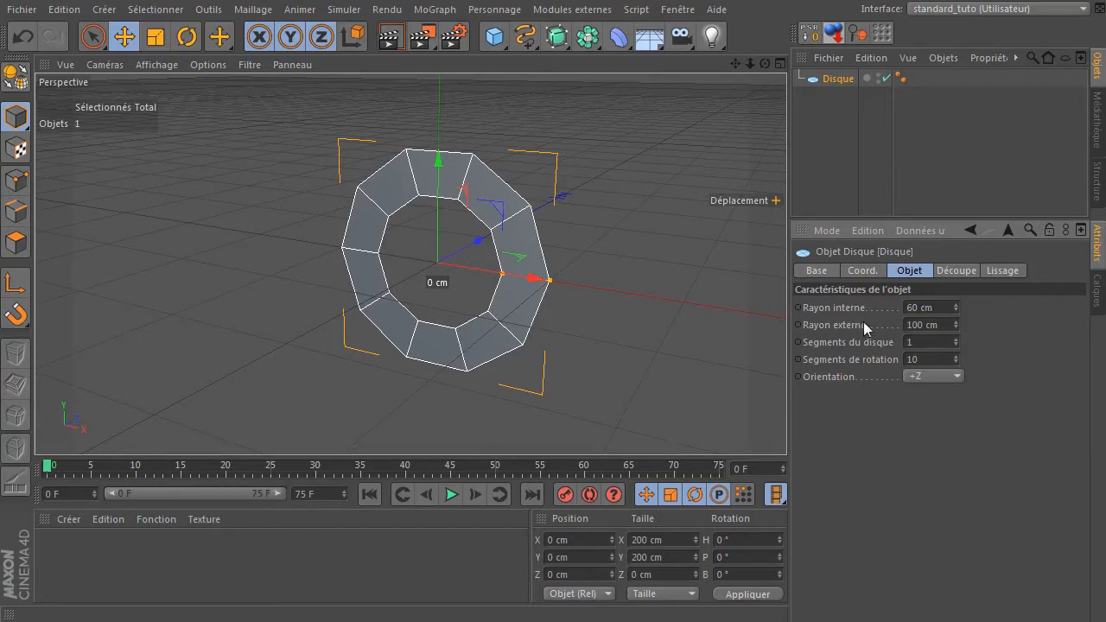
pyautogui.click(932, 306)
pyautogui.write('65')
pyautogui.press('Return')
# Set the disc's inner radius to 66 cm.
pyautogui.click(932, 306)
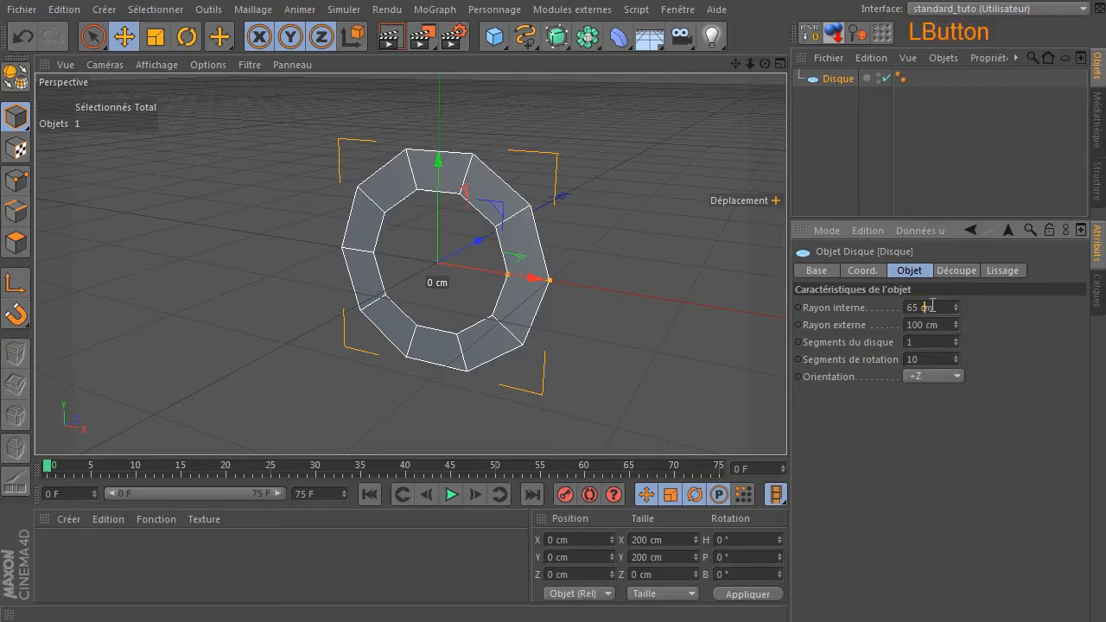
pyautogui.write('66')
pyautogui.press('Return')
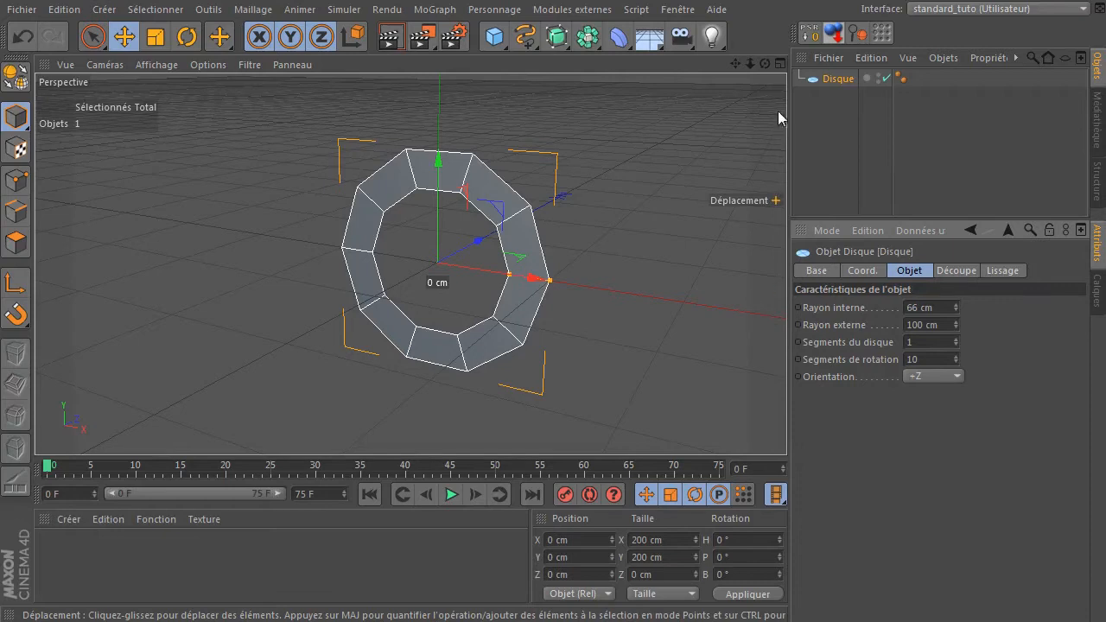
# Convert the disc to an editable polygon object and activate the Rectangle Selection tool.
pyautogui.moveTo(764, 63)
pyautogui.mouseDown()
pyautogui.moveTo(765, 43)
pyautogui.moveTo(817, 43)
pyautogui.moveTo(730, 52)
pyautogui.moveTo(780, 52)
pyautogui.moveTo(769, 65)
pyautogui.mouseUp()
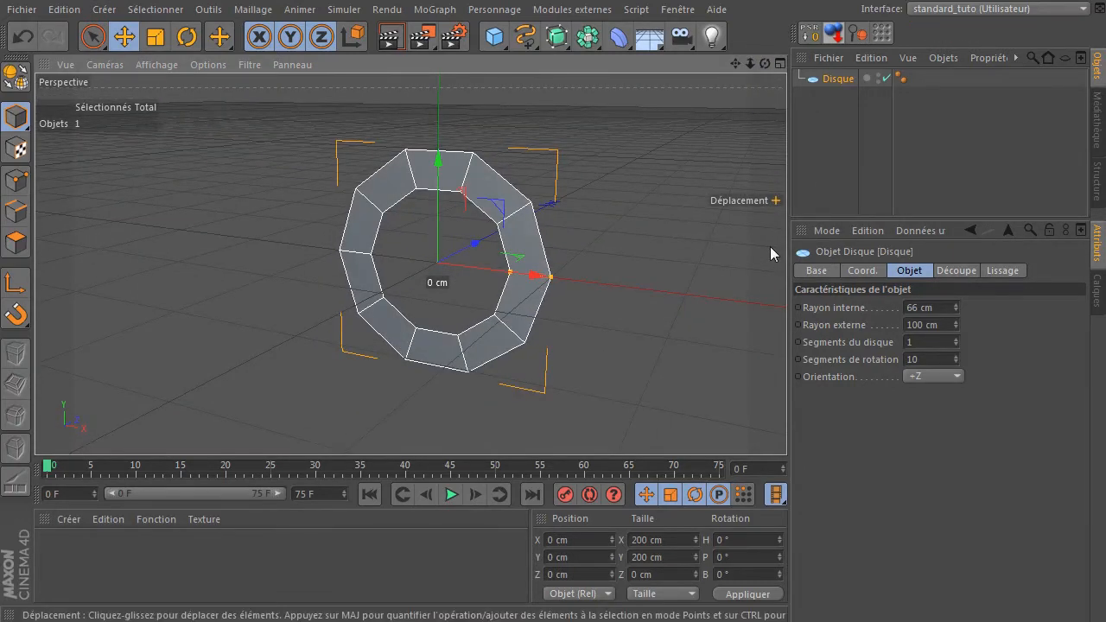
pyautogui.click(14, 74)
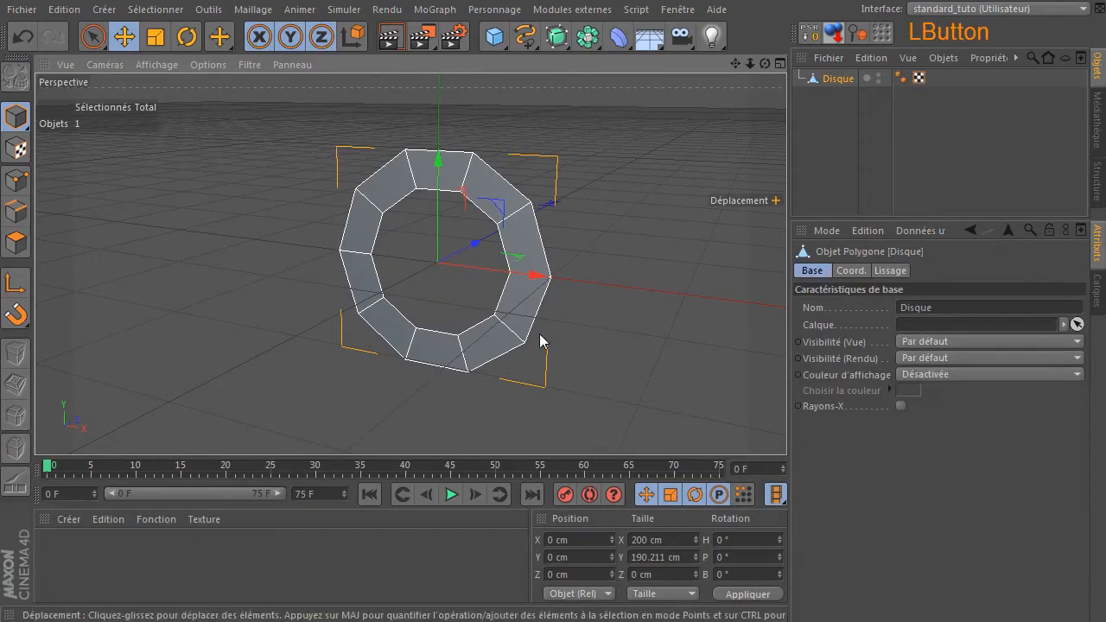
pyautogui.moveTo(93, 37); pyautogui.dragTo(178, 88)
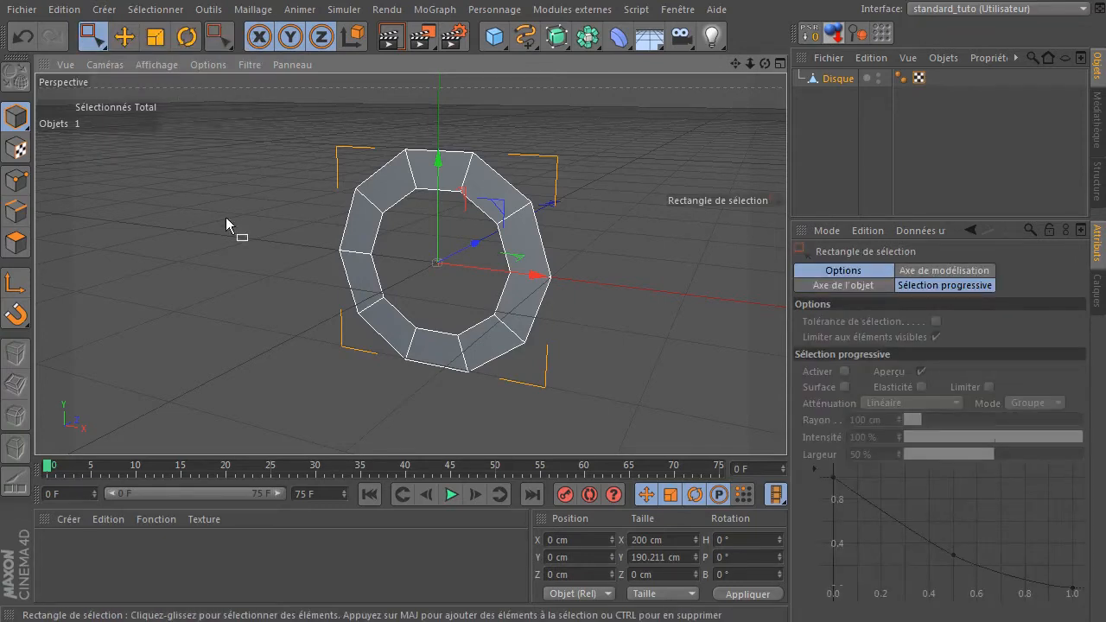
# Delete the points of the ring's lower half so that only the upper half arch remains.
pyautogui.click(14, 182)
pyautogui.moveTo(250, 273); pyautogui.dragTo(362, 351)
pyautogui.moveTo(400, 356); pyautogui.dragTo(400, 356)
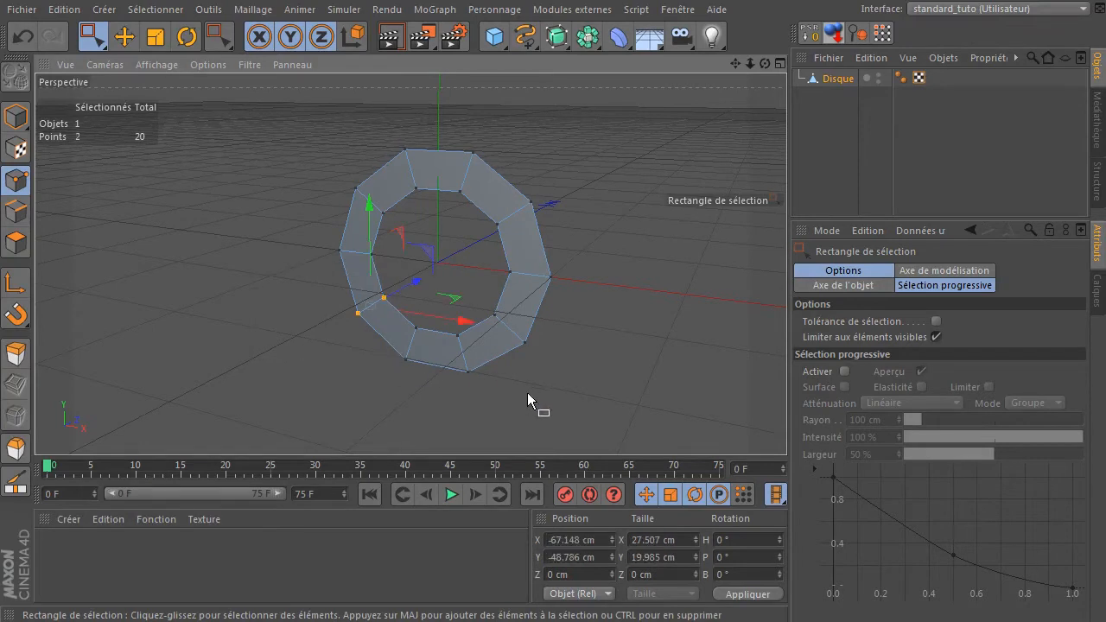
pyautogui.press('Delete')
pyautogui.moveTo(323, 412); pyautogui.dragTo(632, 299)
pyautogui.press('Delete')
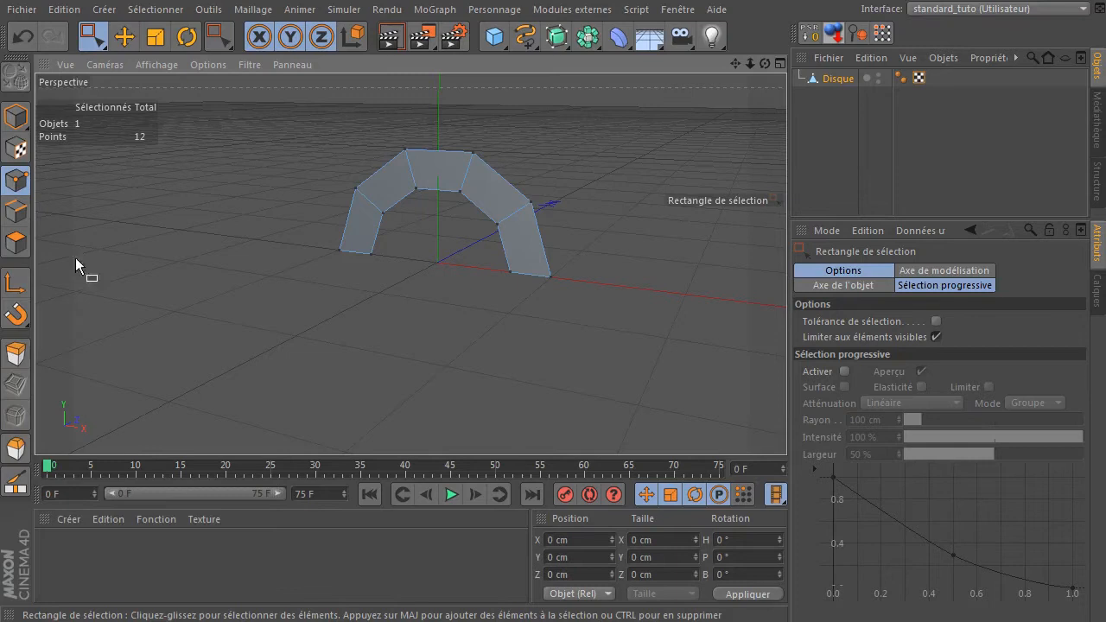
# Extrude the two bottom end edges of the half arch straight down in two segments, to about Y -114 cm, forming the legs.
pyautogui.click(14, 213)
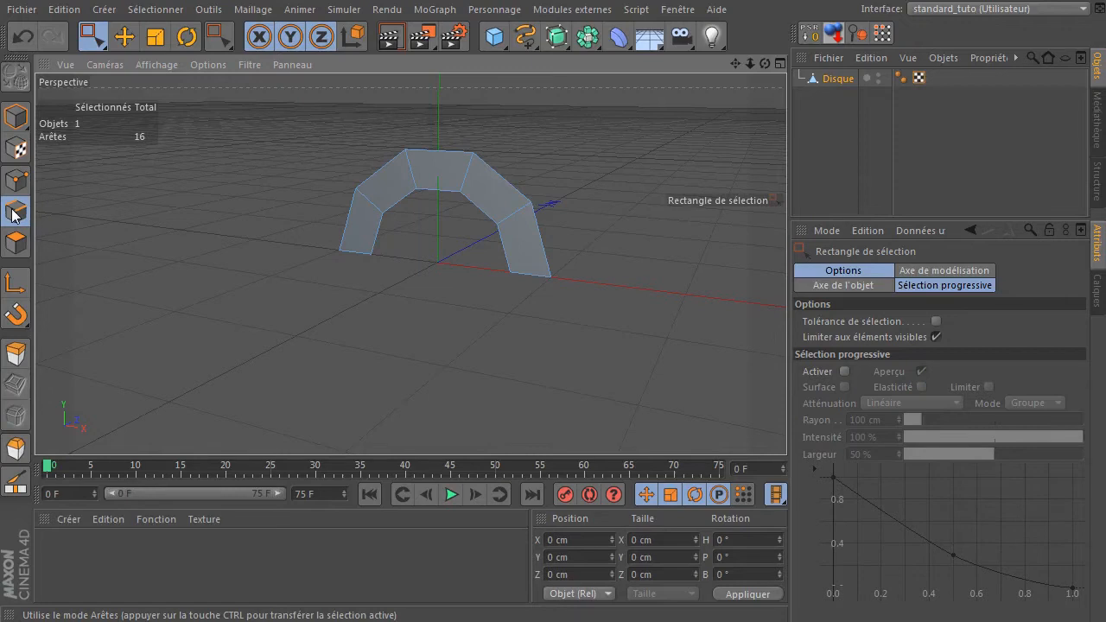
pyautogui.moveTo(93, 35)
pyautogui.mouseDown()
pyautogui.moveTo(98, 54)
pyautogui.moveTo(131, 67)
pyautogui.mouseUp()
pyautogui.click(535, 323)
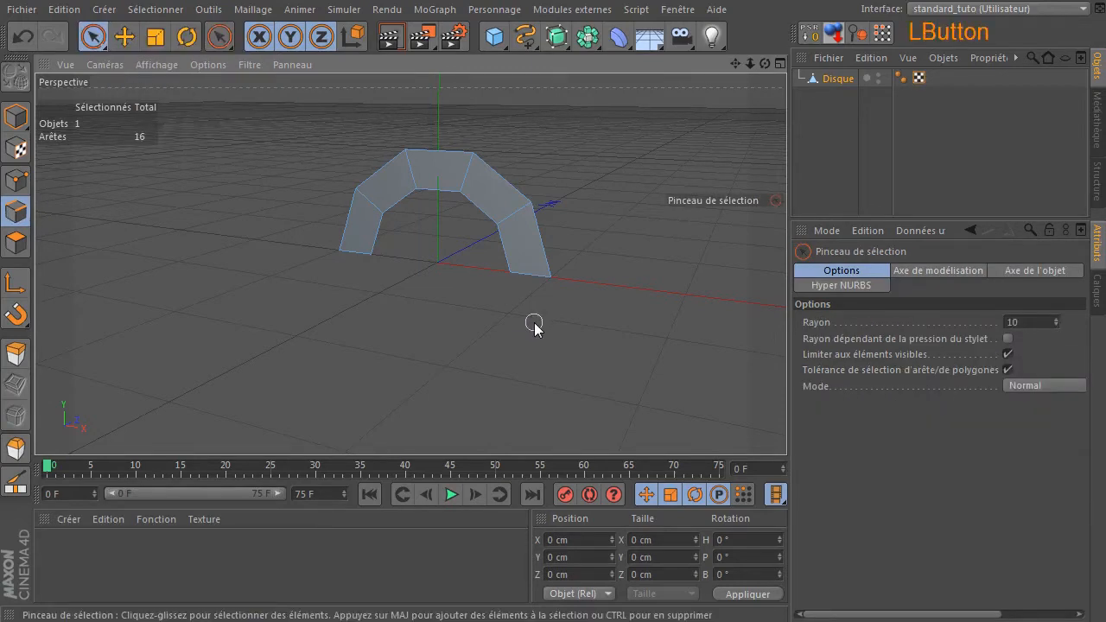
pyautogui.click(531, 282)
pyautogui.keyDown('shift'); pyautogui.click(350, 259); pyautogui.keyUp('shift')
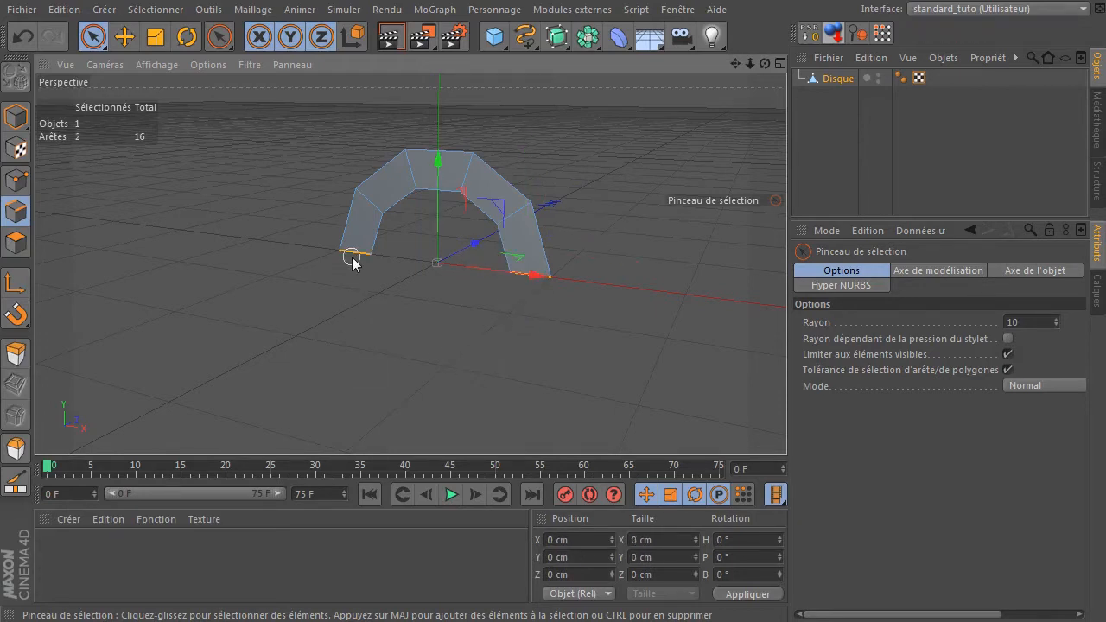
pyautogui.keyDown('alt'); pyautogui.moveTo(761, 72); pyautogui.dragTo(736, 108); pyautogui.keyUp('alt')
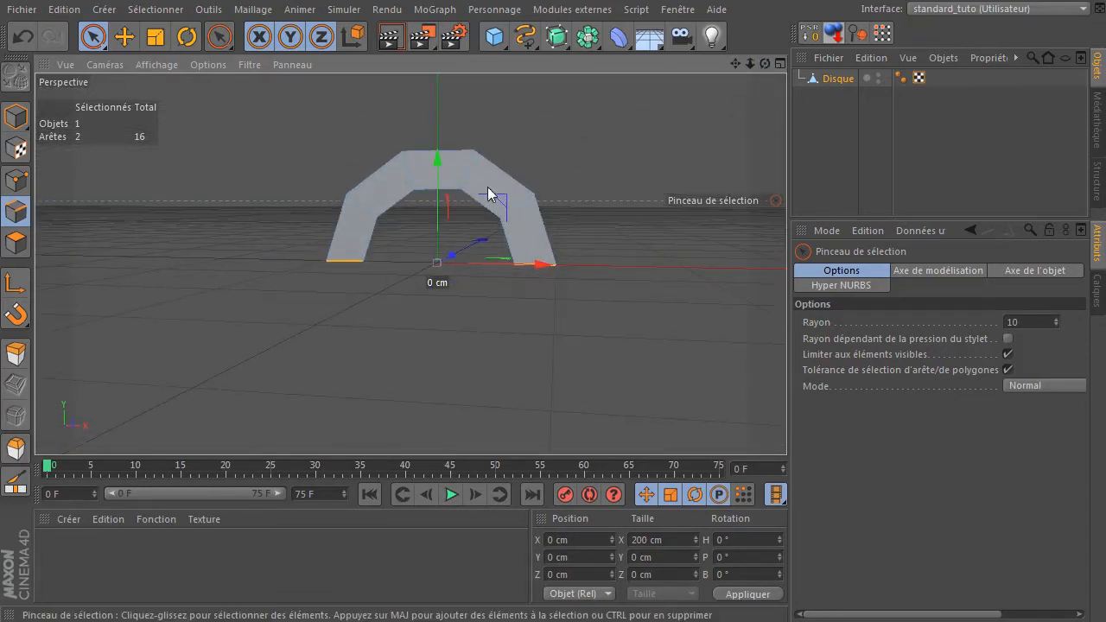
pyautogui.press('ctrl')
pyautogui.keyDown('ctrl'); pyautogui.moveTo(439, 158); pyautogui.dragTo(439, 294); pyautogui.keyUp('ctrl')
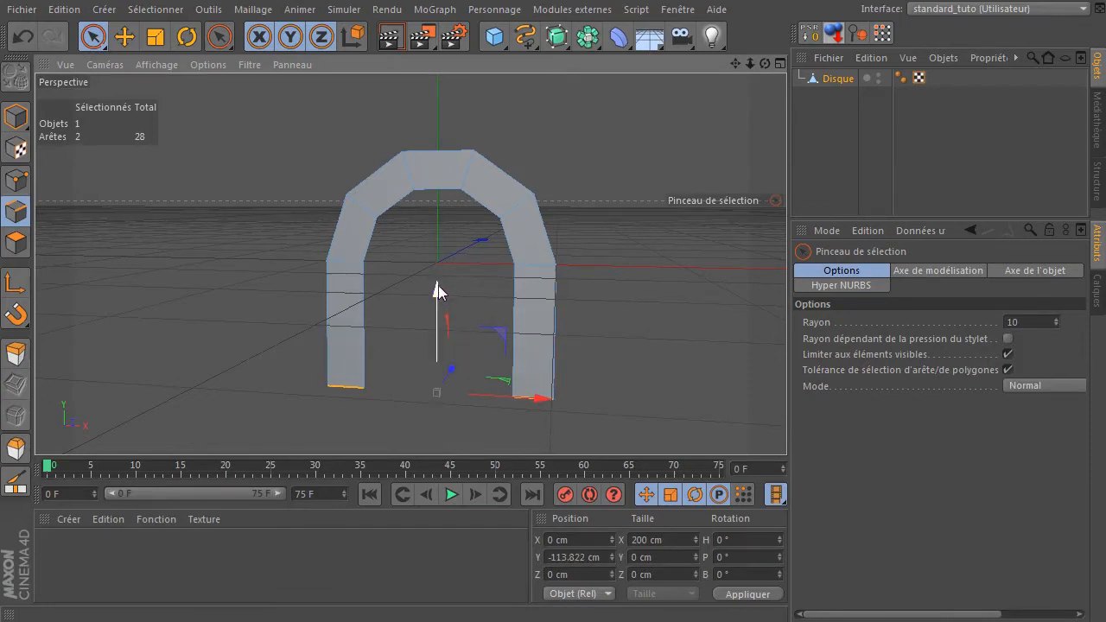
# Lower the bottom edges of both legs slightly, to about Y -126 cm, and deselect them.
pyautogui.click(159, 65)
pyautogui.click(171, 104)
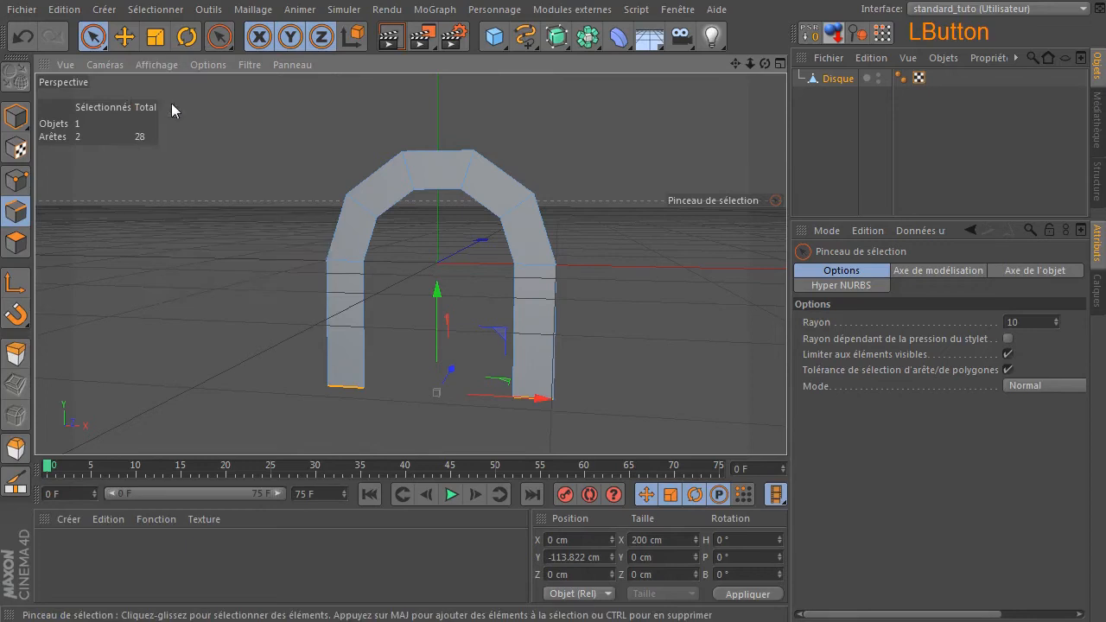
pyautogui.moveTo(765, 64); pyautogui.dragTo(699, 76)
pyautogui.moveTo(440, 292); pyautogui.dragTo(439, 305)
pyautogui.click(647, 282)
pyautogui.moveTo(735, 67)
pyautogui.mouseDown()
pyautogui.moveTo(728, 14)
pyautogui.moveTo(889, 67)
pyautogui.moveTo(941, 67)
pyautogui.moveTo(757, 64)
pyautogui.mouseUp()
# Drop the arch object onto the floor so its legs stand on the ground grid.
pyautogui.click(838, 79)
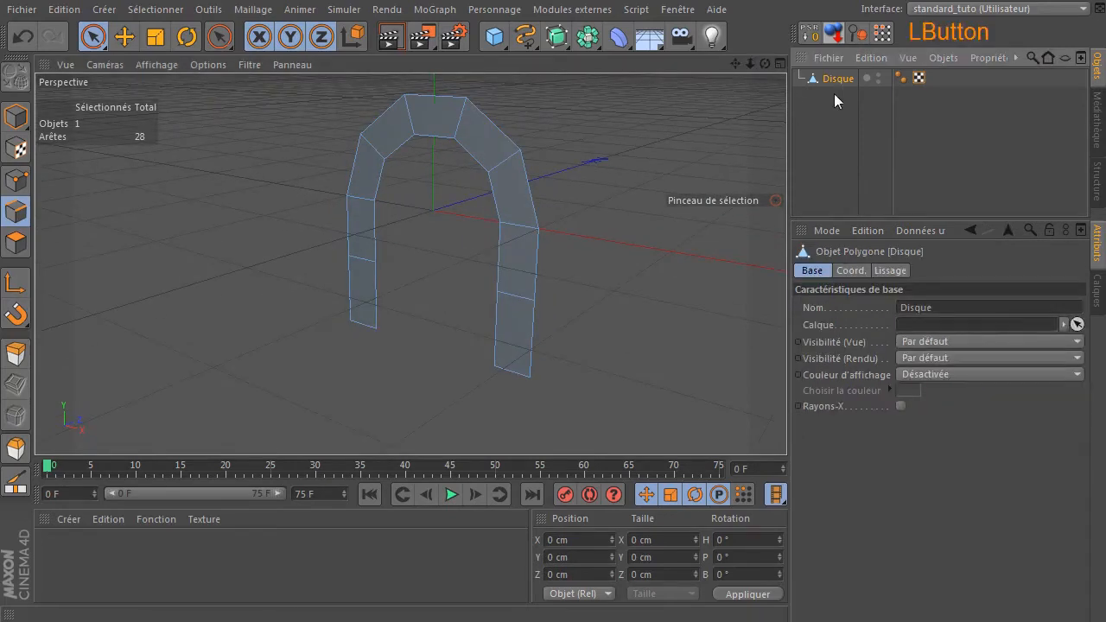
pyautogui.click(838, 40)
pyautogui.moveTo(734, 62); pyautogui.dragTo(395, 293)
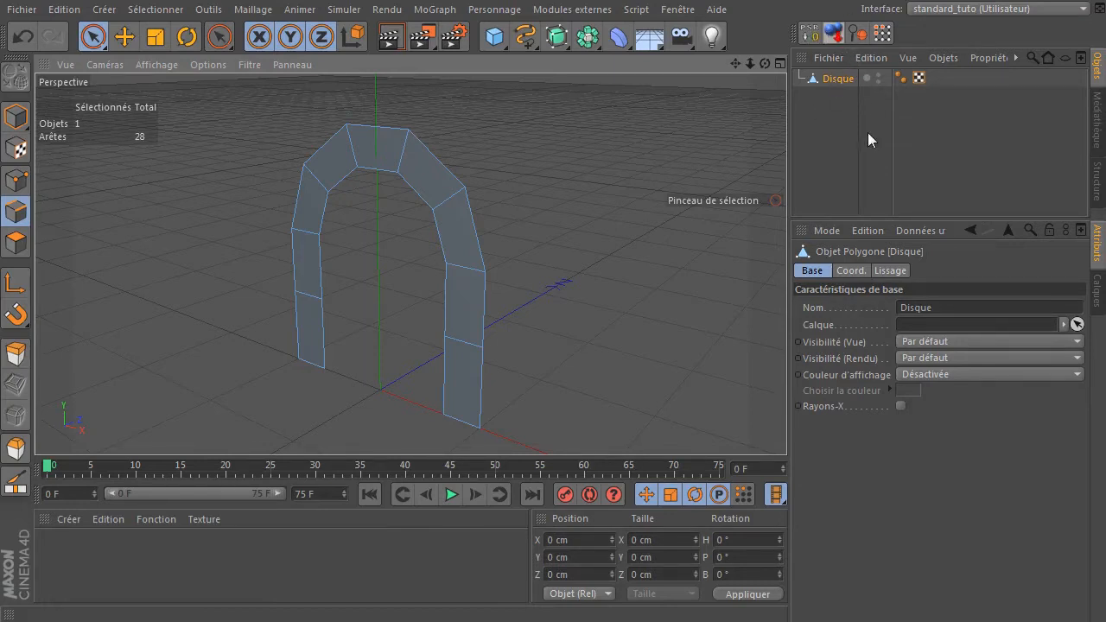
pyautogui.click(828, 78)
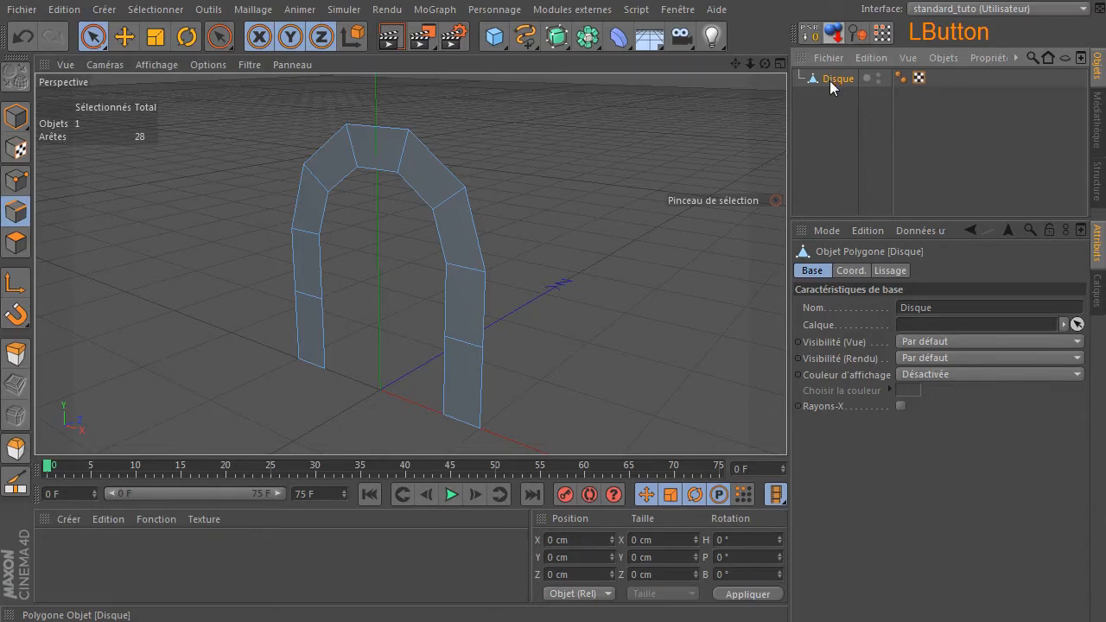
# Try moving the whole arch by hand in the front view, then undo the move.
pyautogui.middleClick(386, 375)
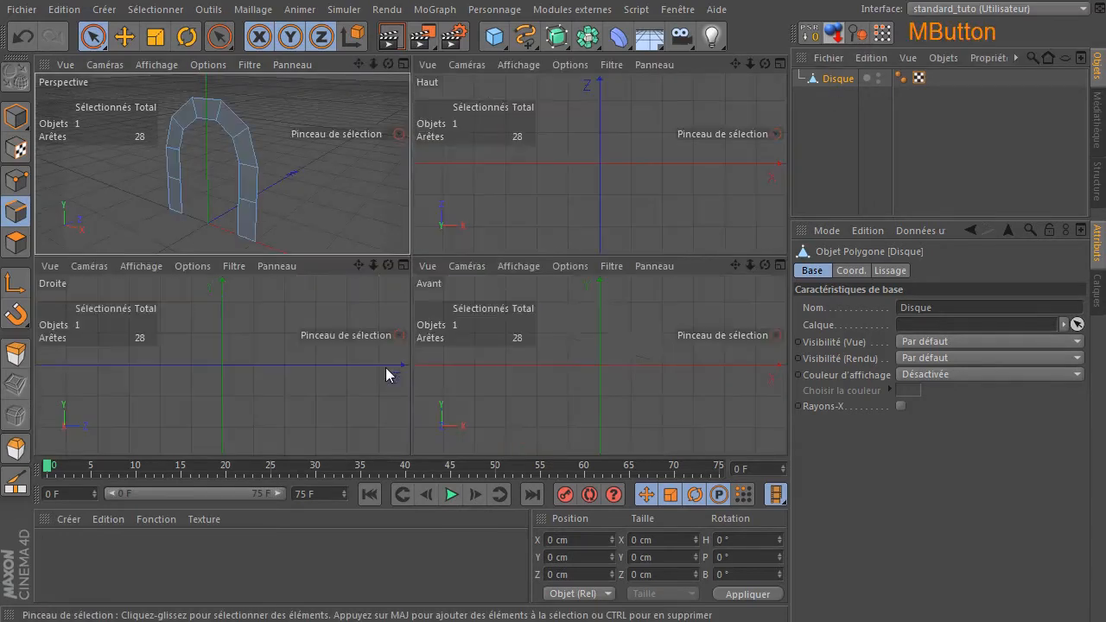
pyautogui.middleClick(645, 365)
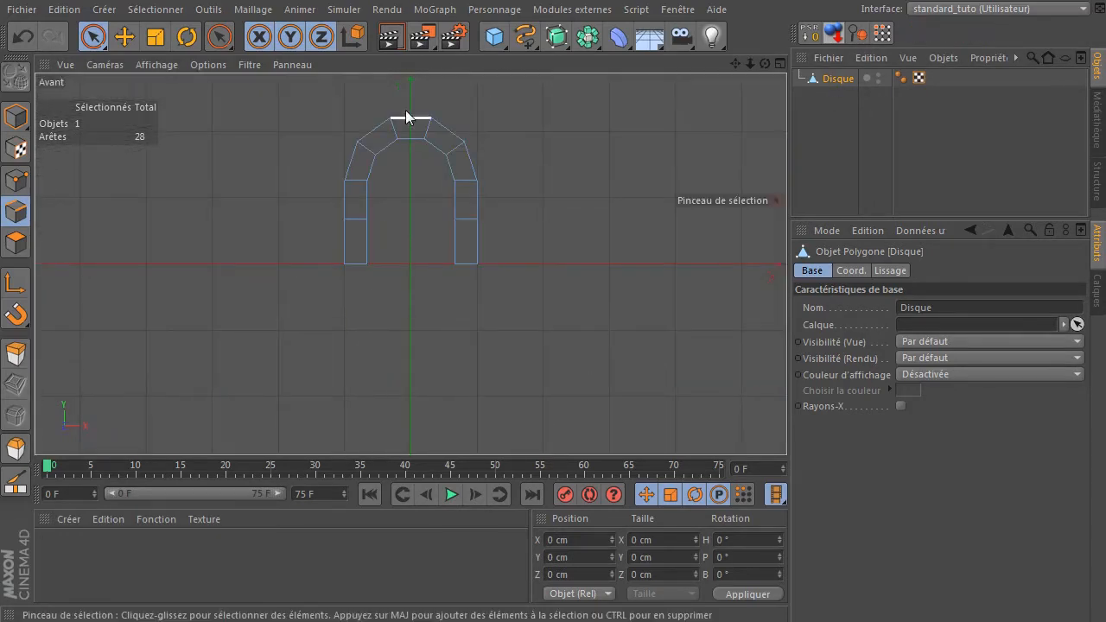
pyautogui.click(124, 36)
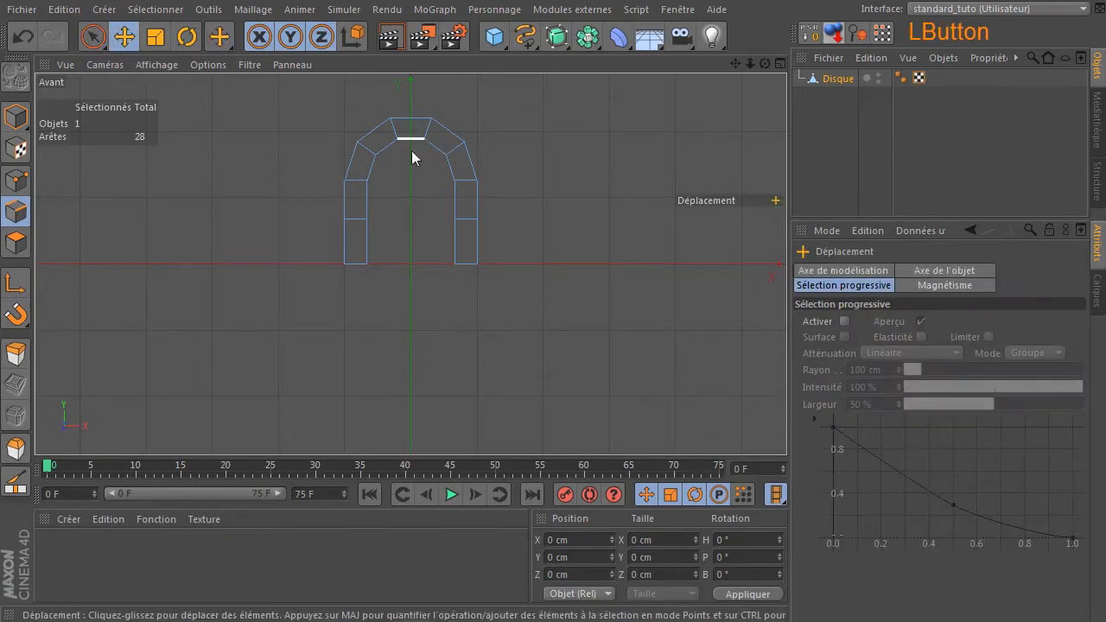
pyautogui.click(15, 117)
pyautogui.moveTo(407, 92); pyautogui.dragTo(410, 135)
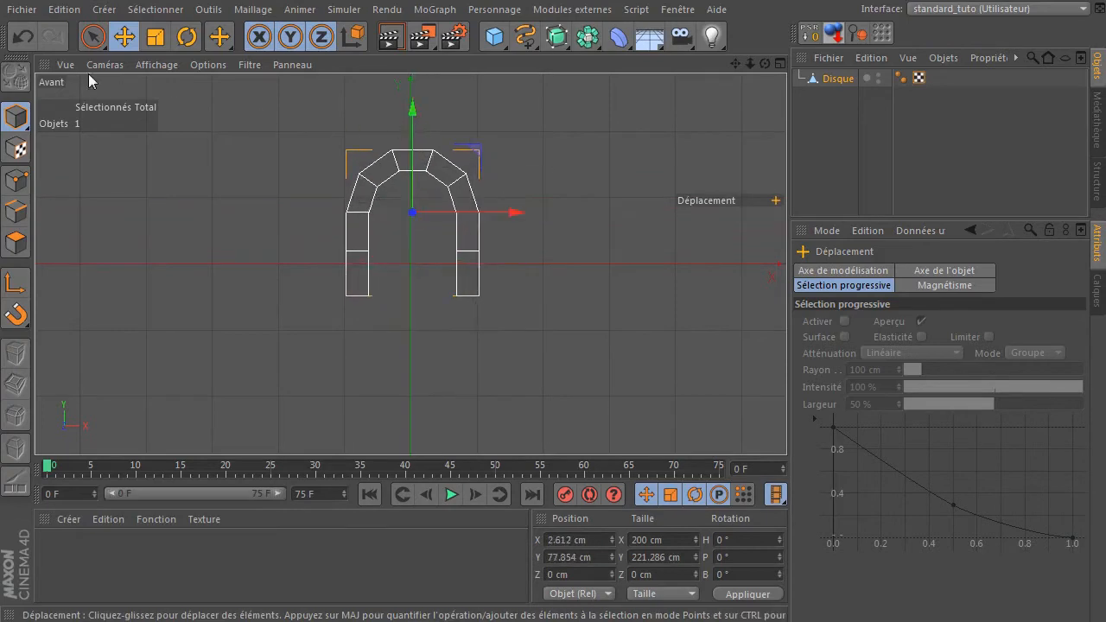
pyautogui.click(25, 41)
# Check the leg bases against the ground line in the front view, and compare the arch with the reference image in perspective.
pyautogui.scroll(5, 356, 268)
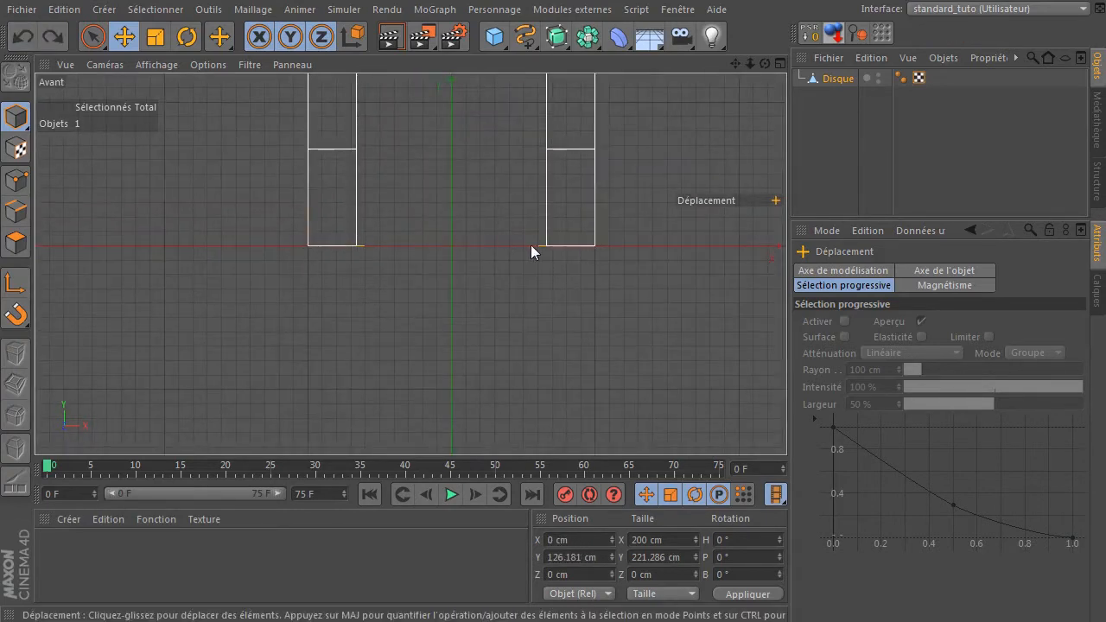
pyautogui.middleClick(460, 295)
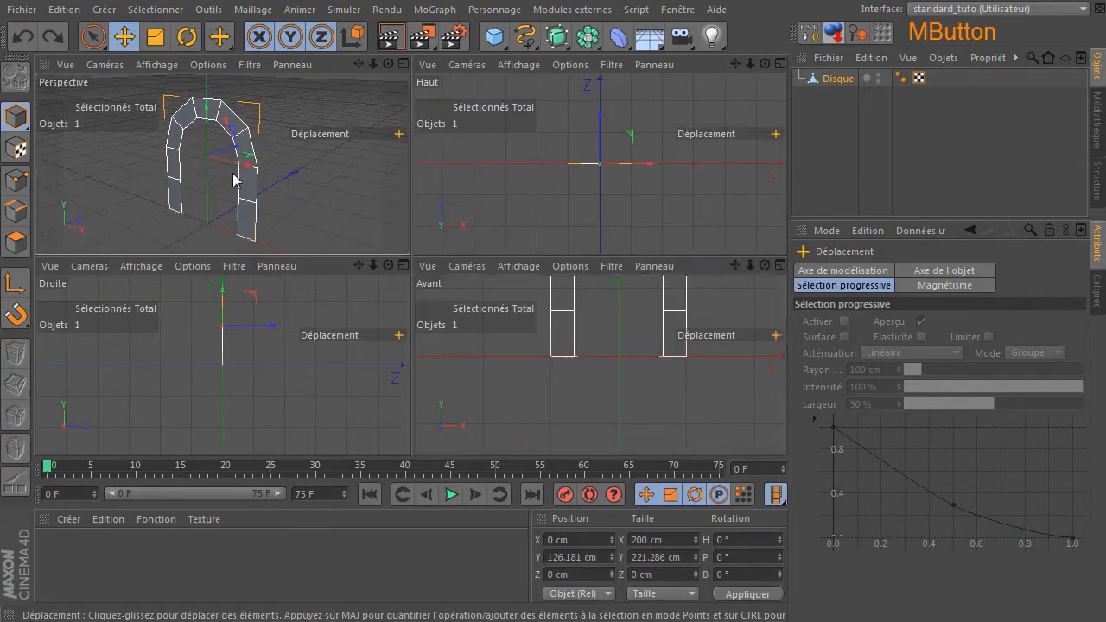
pyautogui.middleClick(299, 205)
pyautogui.moveTo(736, 63); pyautogui.dragTo(410, 264)
pyautogui.moveTo(765, 63); pyautogui.dragTo(392, 224)
pyautogui.moveTo(1105, 93); pyautogui.dragTo(689, 86)
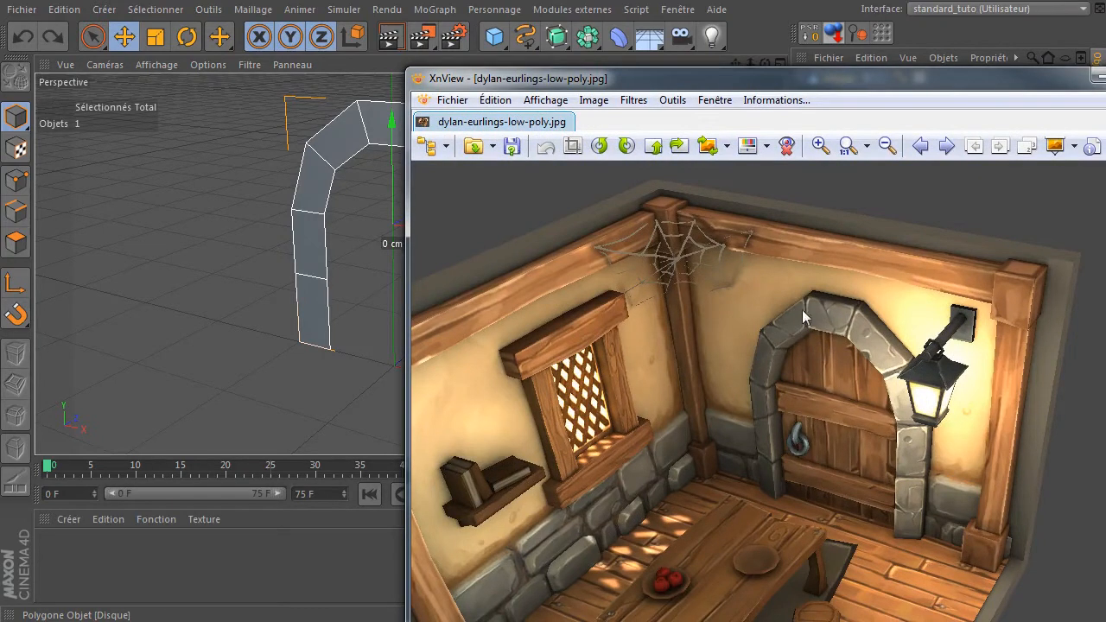
pyautogui.moveTo(771, 84); pyautogui.dragTo(1105, 86)
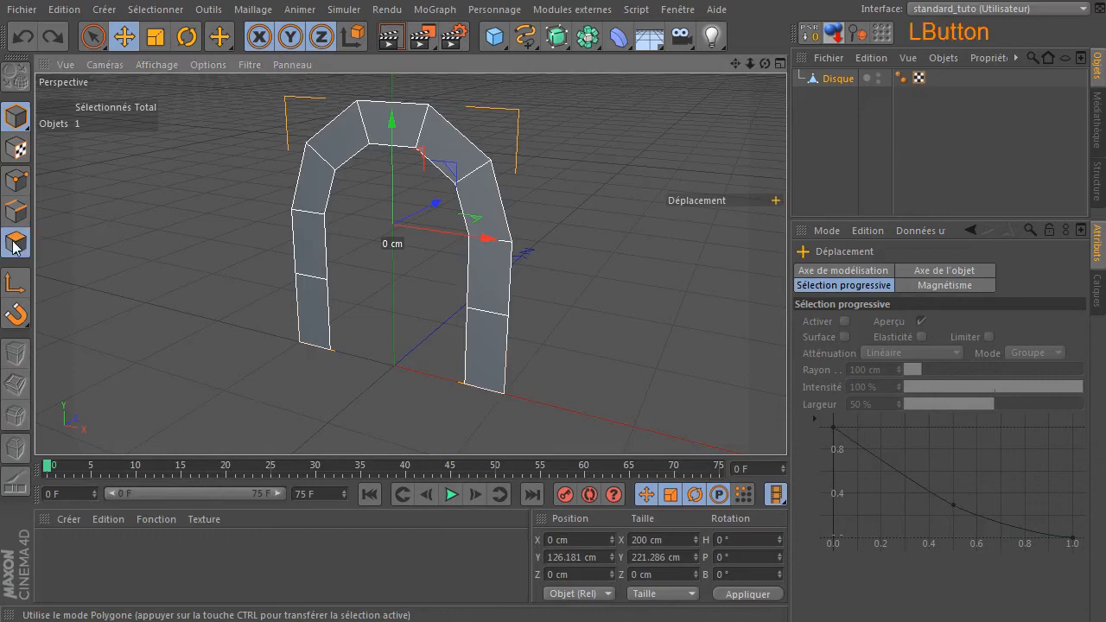
# Extrude all polygons of the arch by about 37.8 cm, with the caps option switched off.
pyautogui.click(15, 245)
pyautogui.click(836, 78)
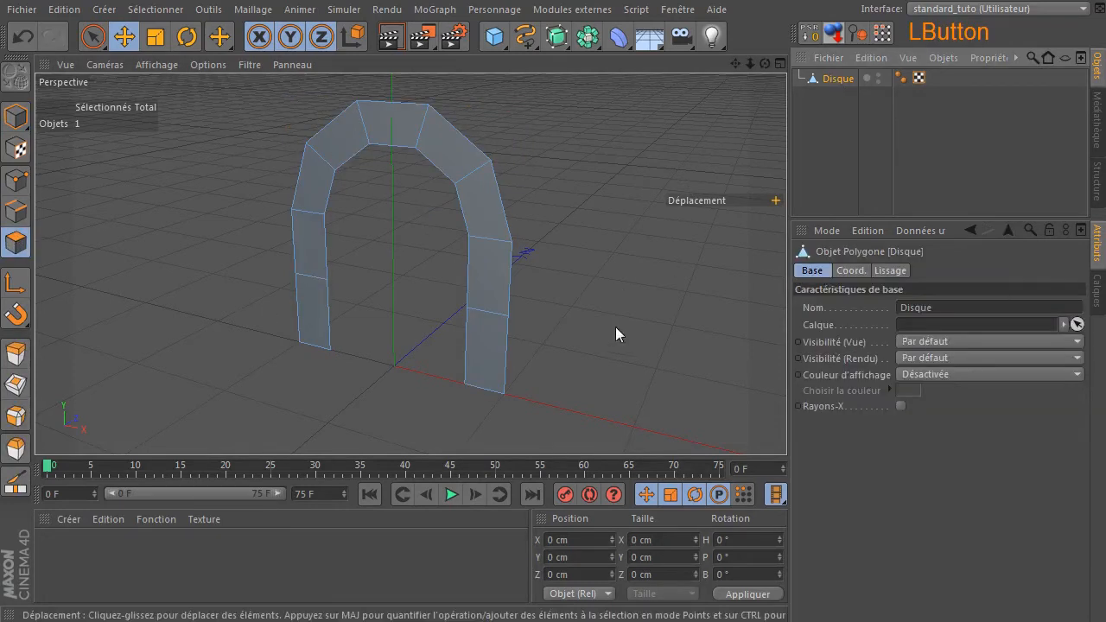
pyautogui.hotkey('ctrl', 'a')
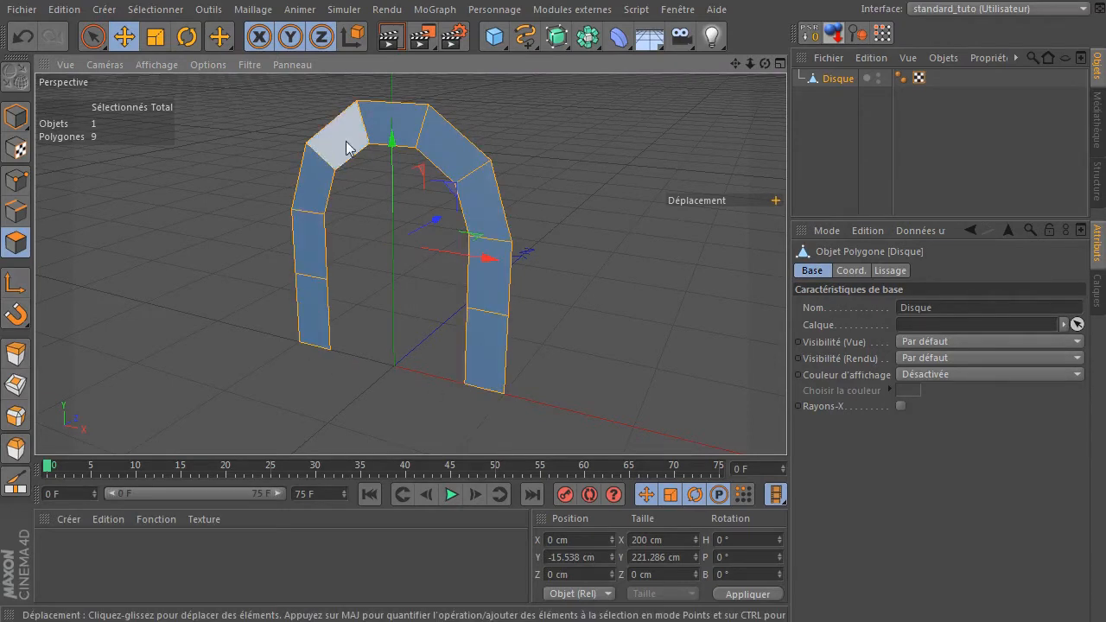
pyautogui.moveTo(764, 63); pyautogui.dragTo(604, 65)
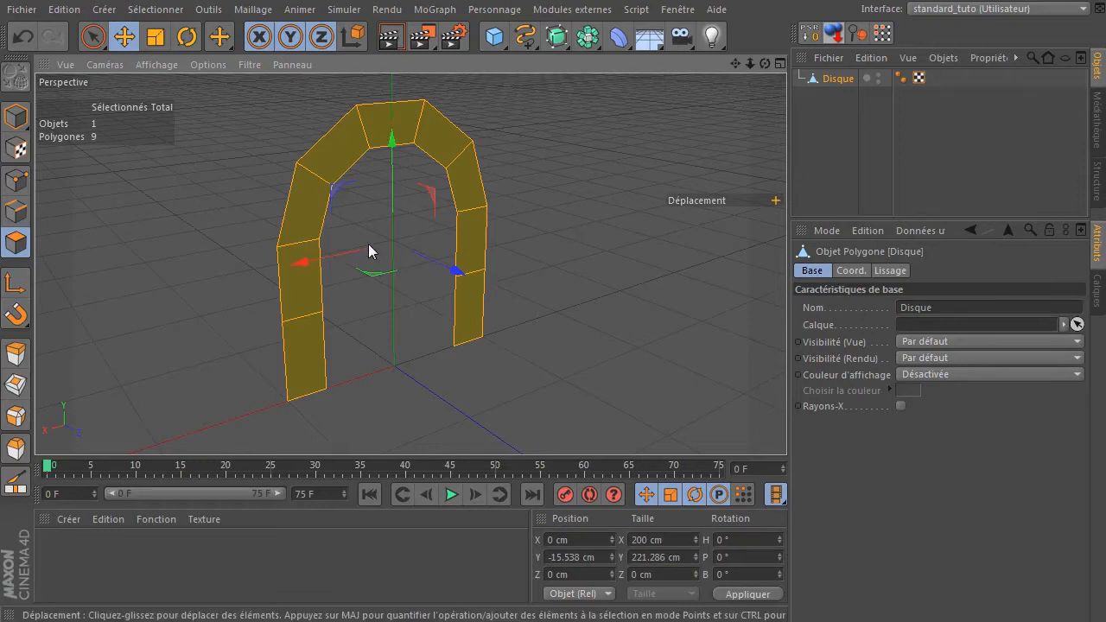
pyautogui.moveTo(764, 63); pyautogui.dragTo(749, 53)
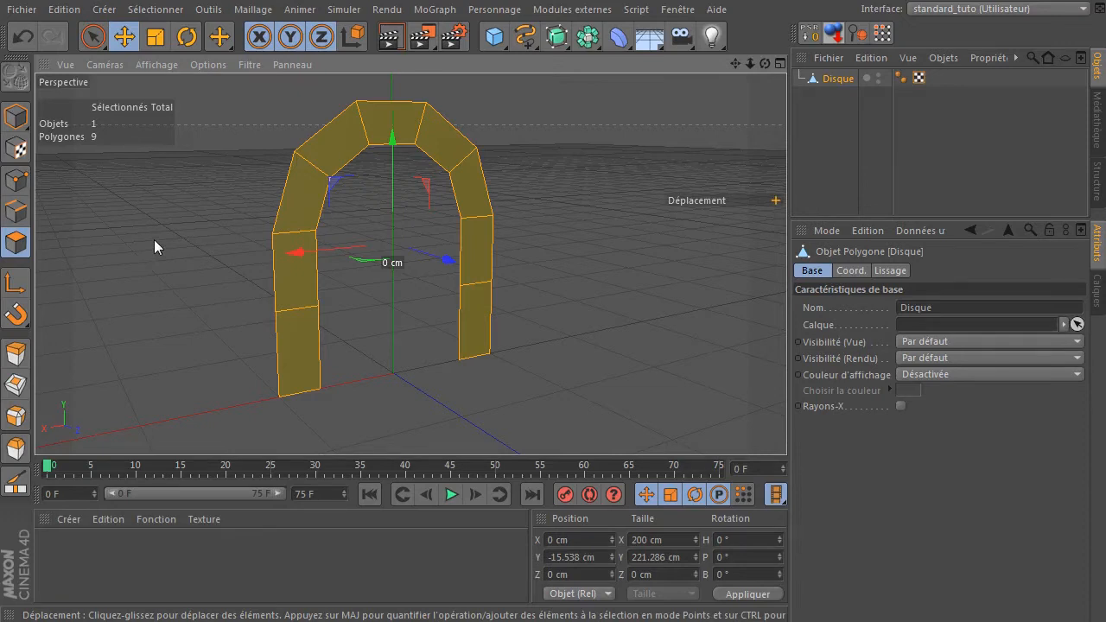
pyautogui.press('d')
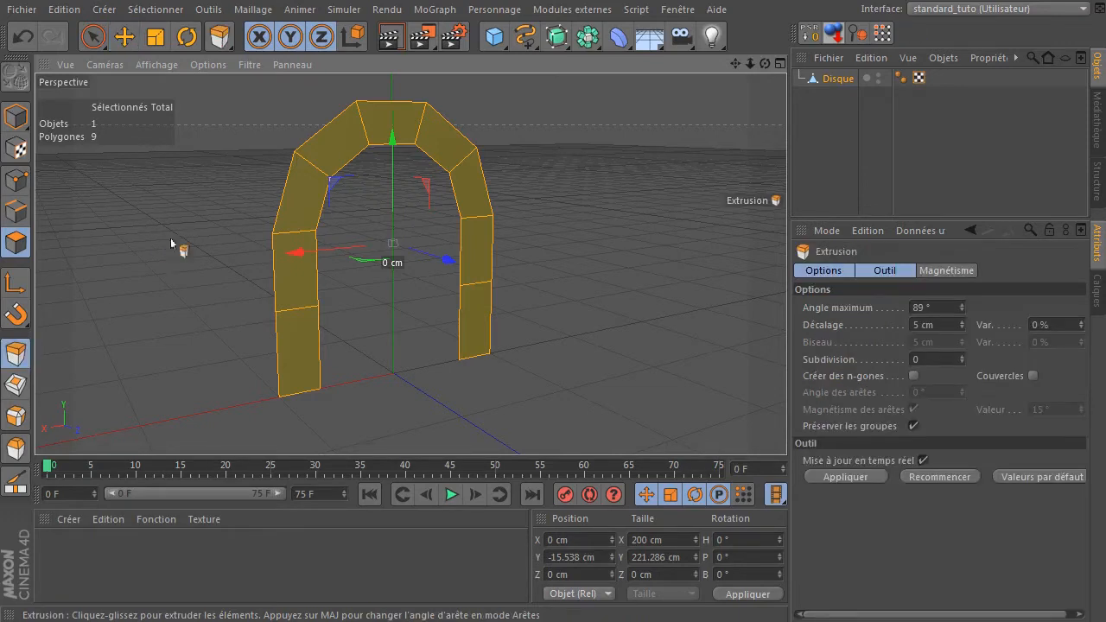
pyautogui.moveTo(788, 228); pyautogui.dragTo(773, 228)
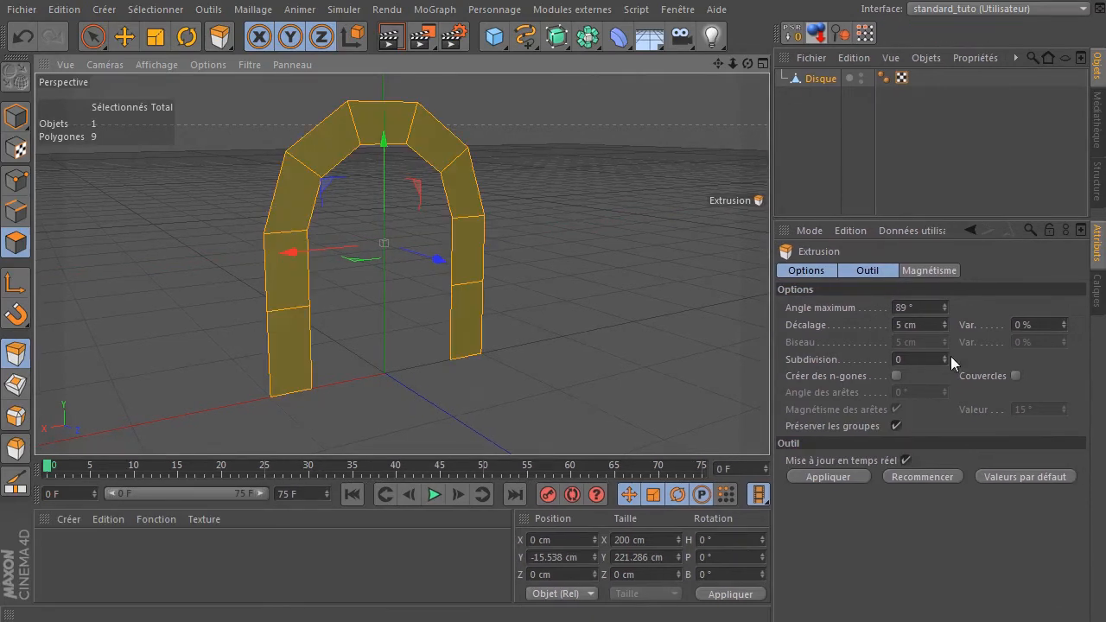
pyautogui.click(1016, 376)
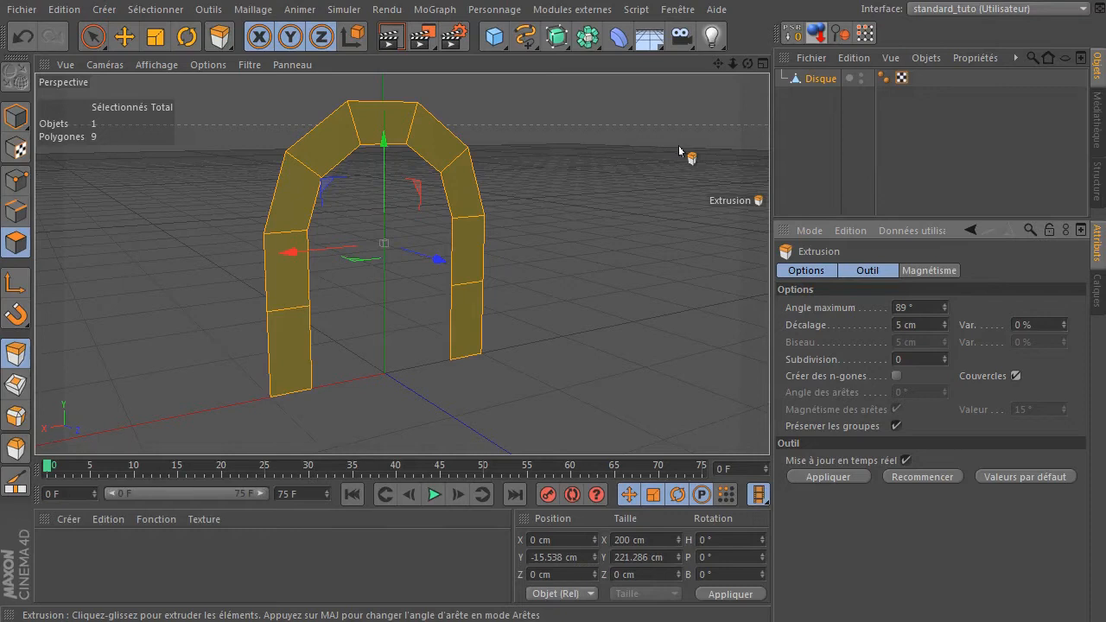
pyautogui.click(1015, 376)
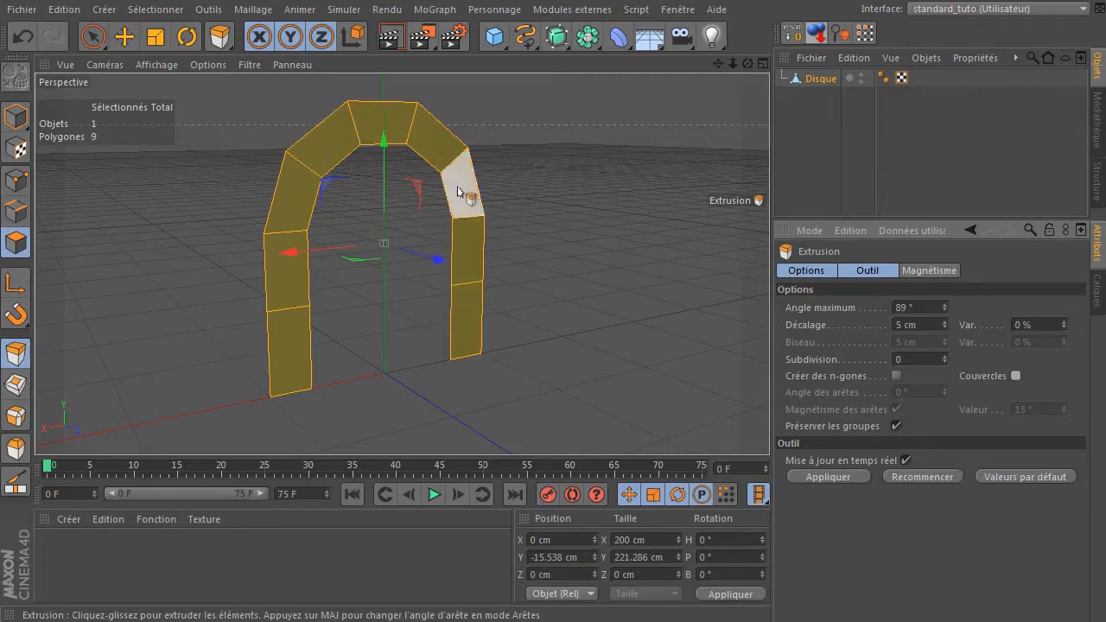
pyautogui.click(590, 246)
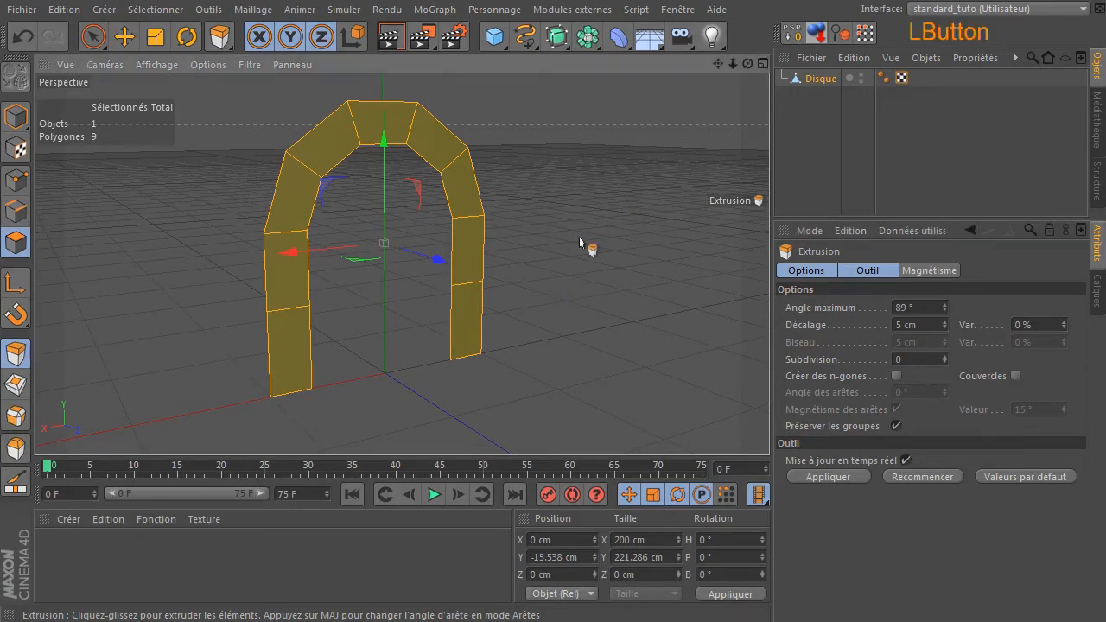
pyautogui.moveTo(590, 246); pyautogui.dragTo(631, 247)
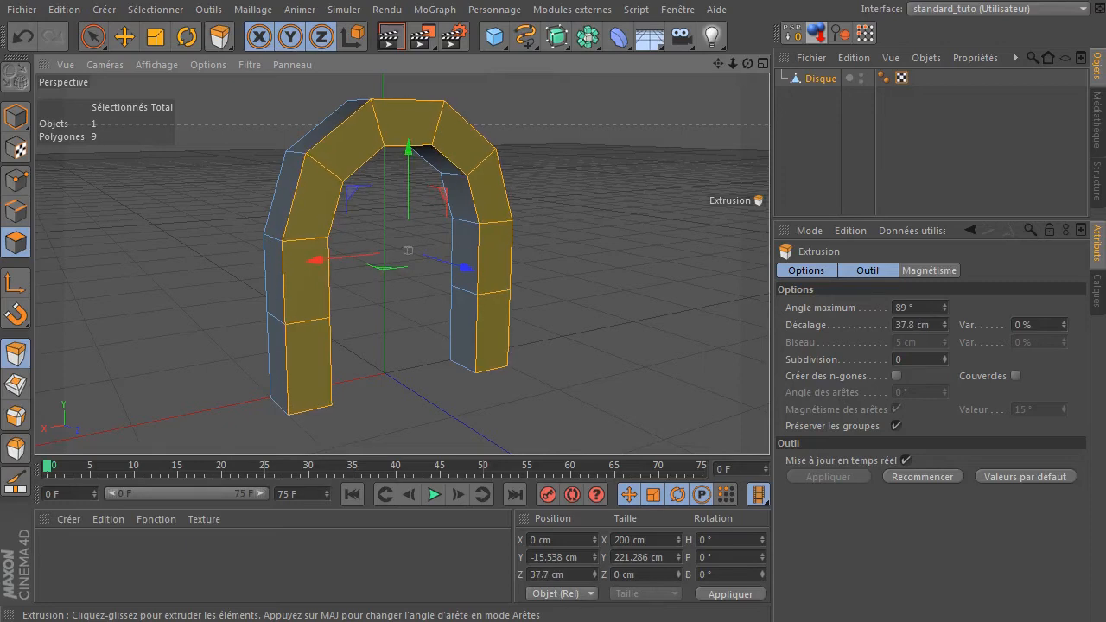
# Inspect the extruded arch from both sides and examine the stone blocks around the door in the XnView reference image.
pyautogui.moveTo(746, 63); pyautogui.dragTo(899, 79)
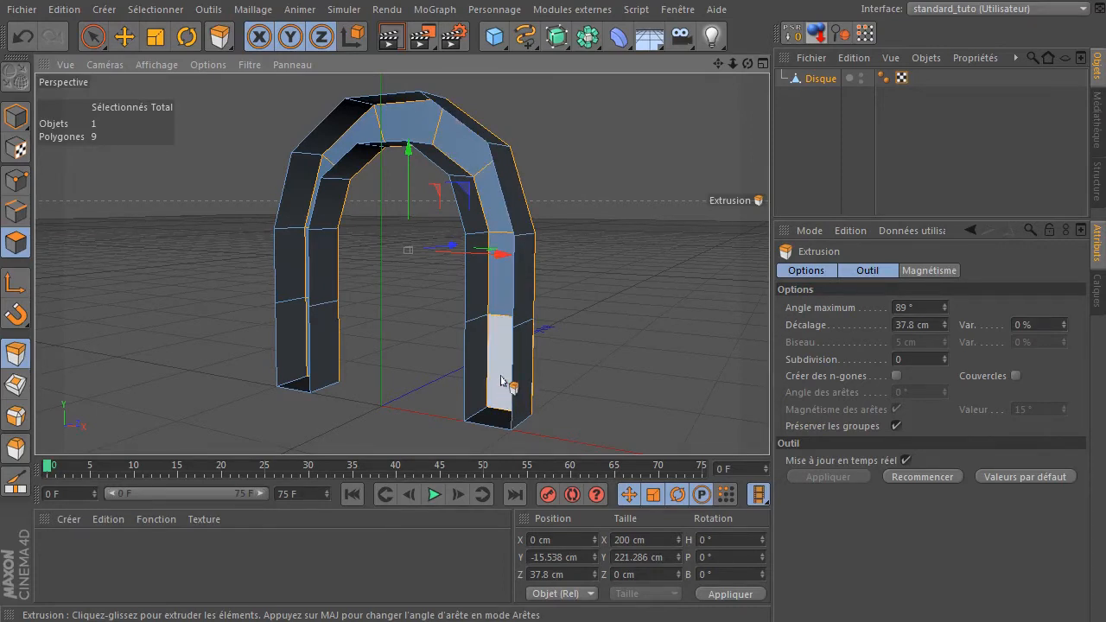
pyautogui.moveTo(745, 60); pyautogui.dragTo(687, 62)
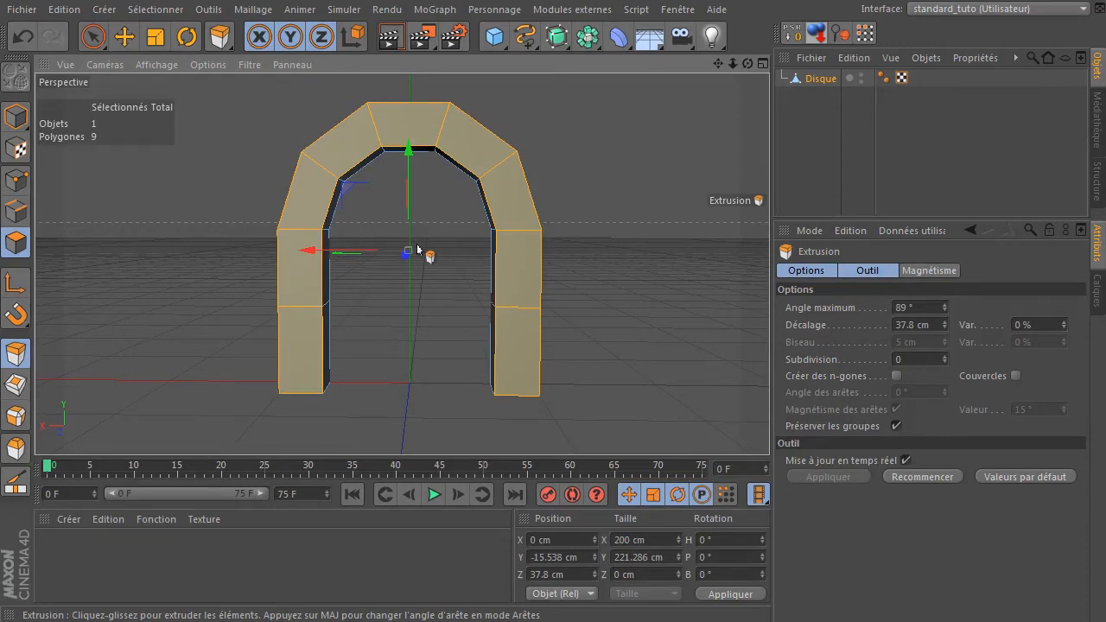
pyautogui.moveTo(1105, 35); pyautogui.dragTo(492, 68)
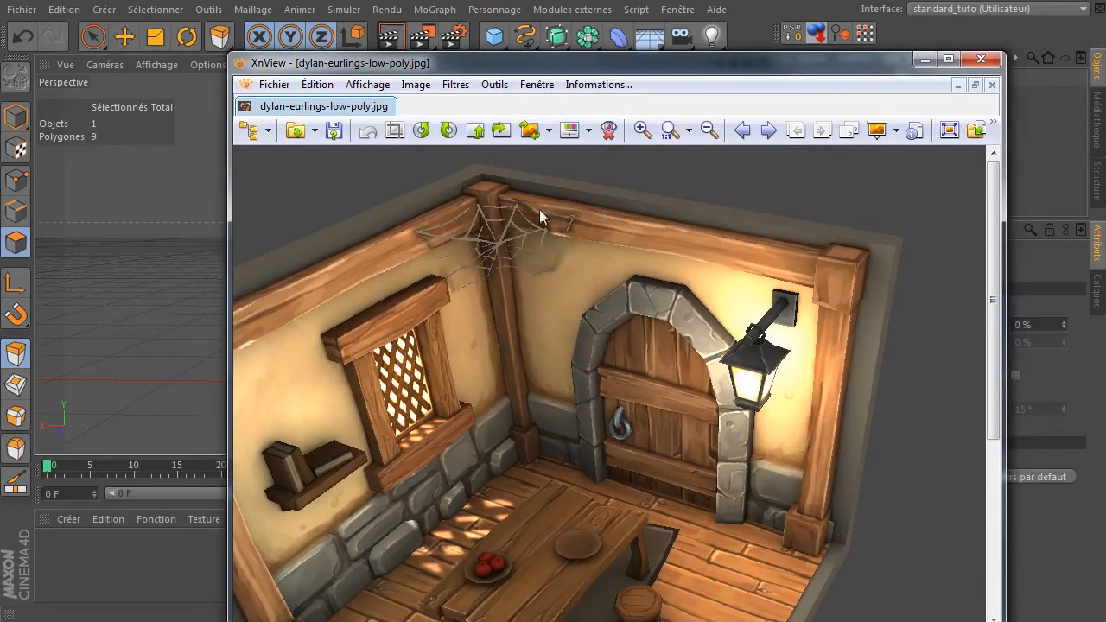
pyautogui.scroll(2, 720, 503)
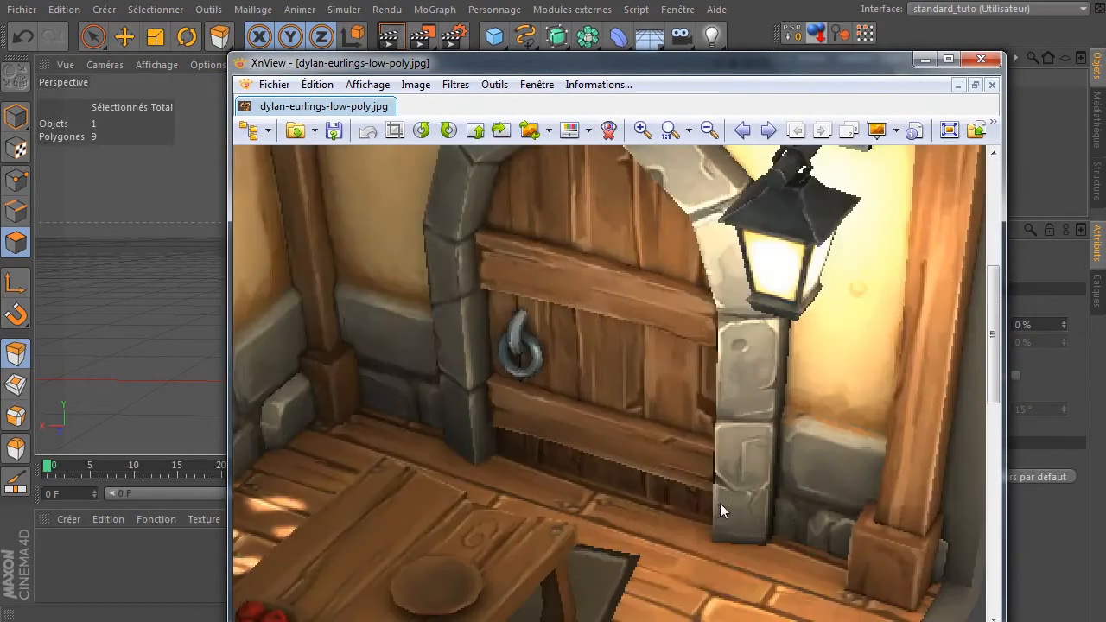
pyautogui.scroll(2, 718, 503)
pyautogui.scroll(-1, 623, 447)
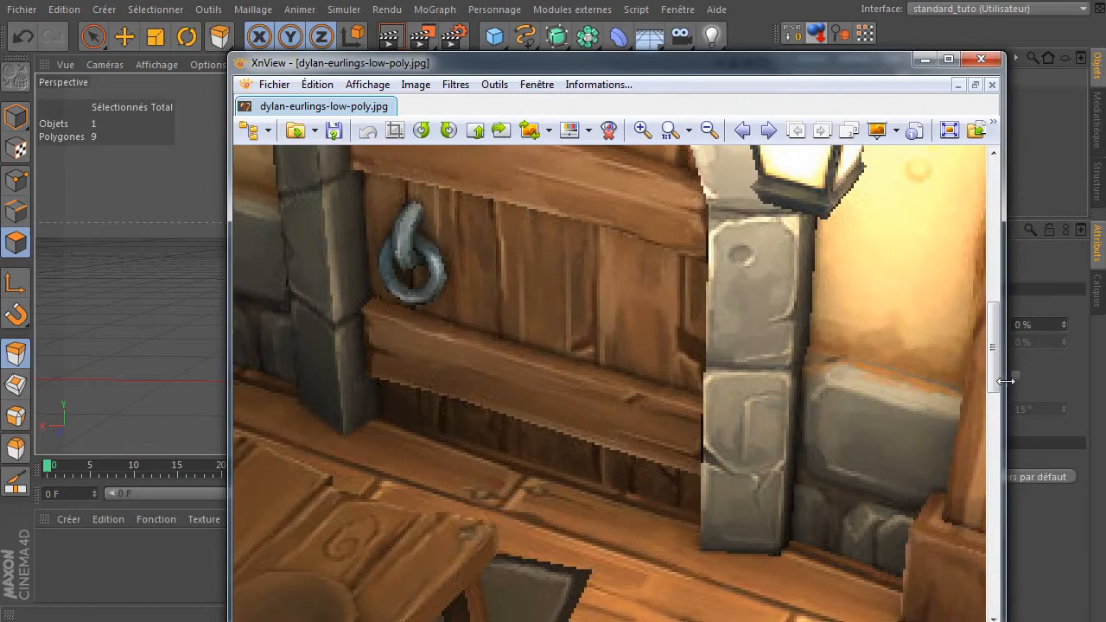
pyautogui.moveTo(996, 371); pyautogui.dragTo(998, 312)
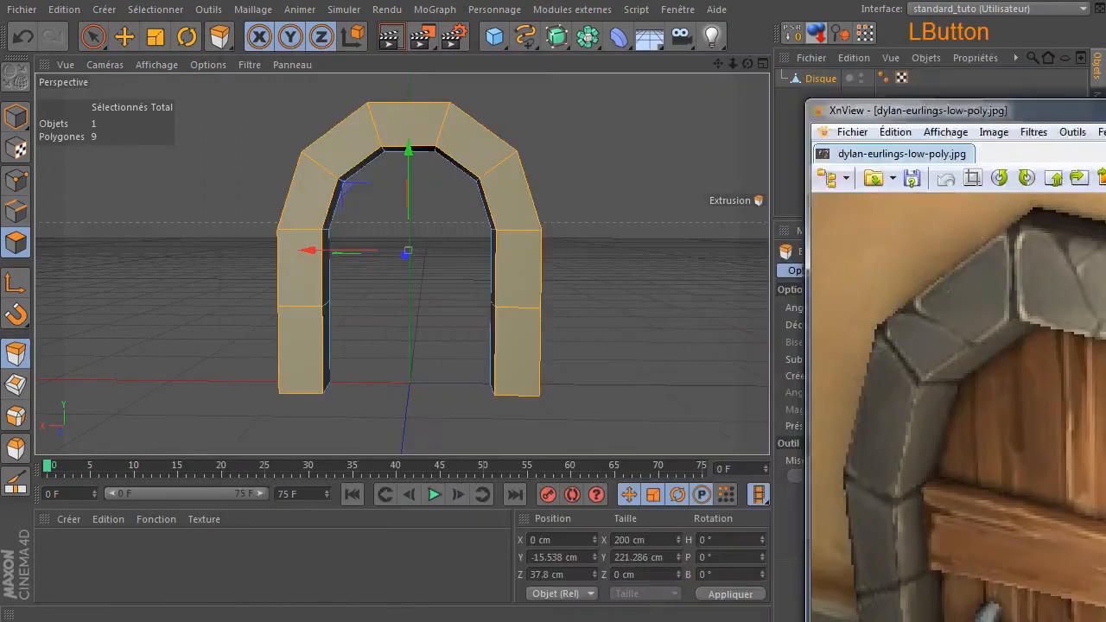
# Return to Cinema 4D and try selecting the two front base points of the left leg, then clear the selection.
pyautogui.click(649, 266)
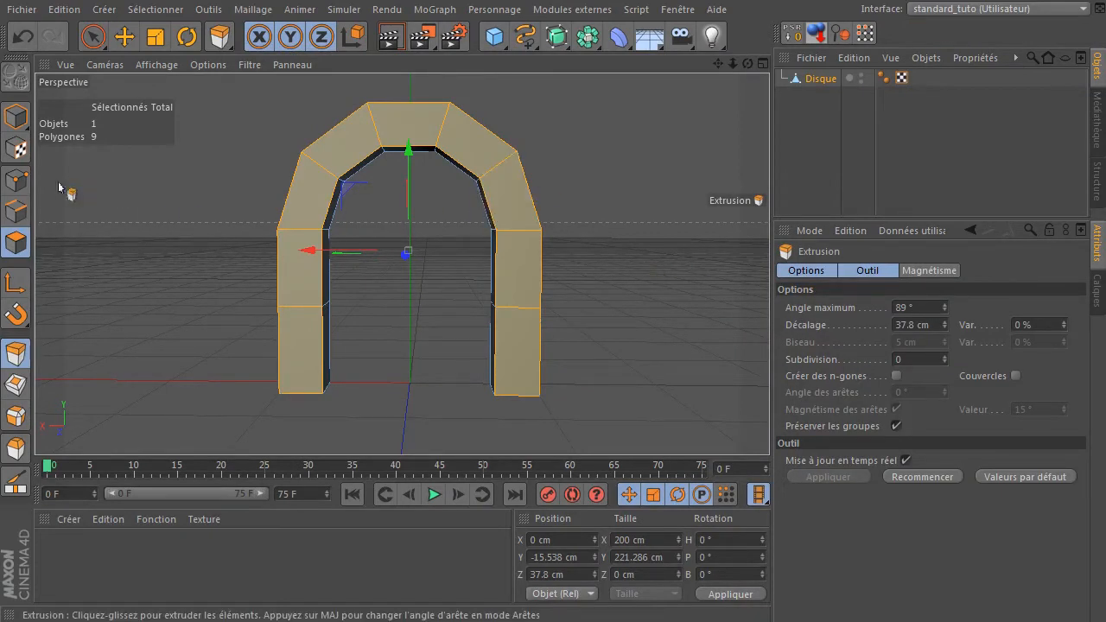
pyautogui.click(17, 182)
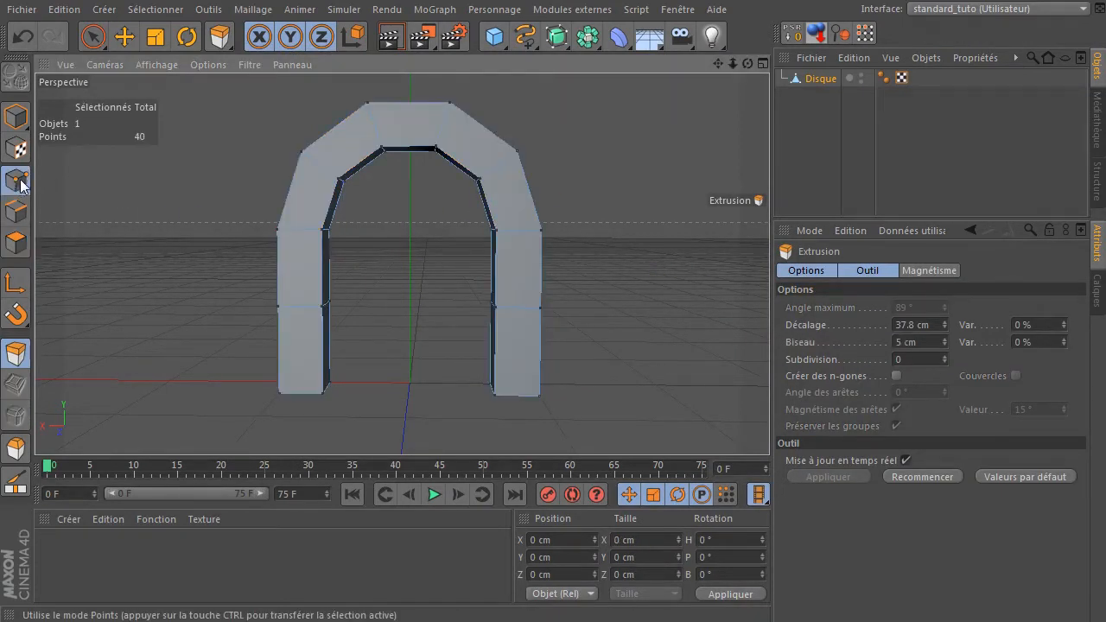
pyautogui.click(95, 38)
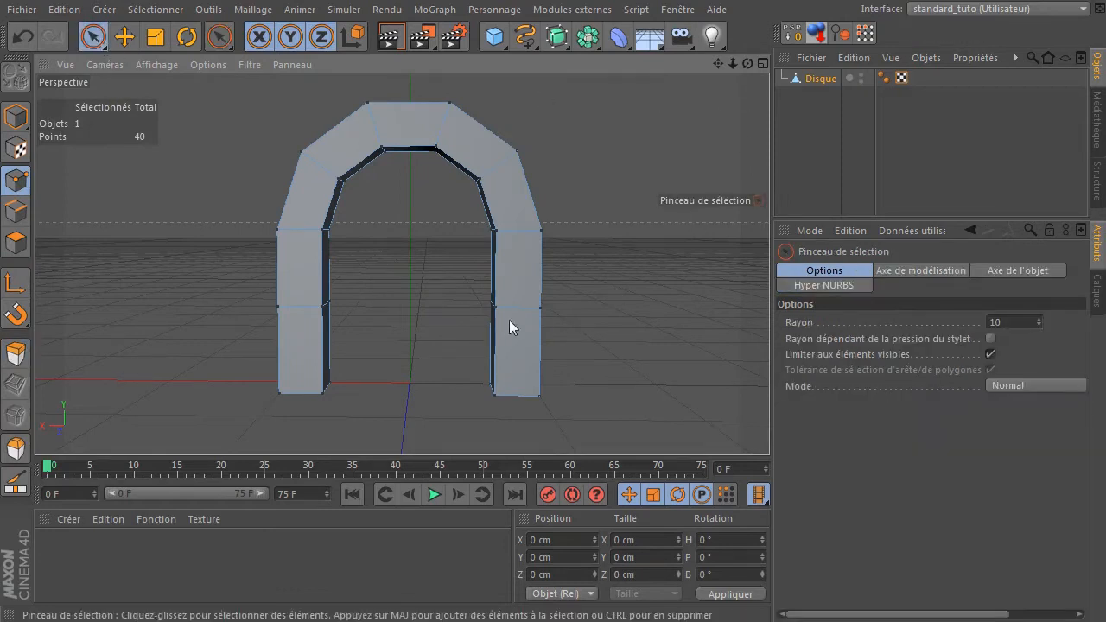
pyautogui.scroll(2, 444, 392)
pyautogui.scroll(2, 440, 395)
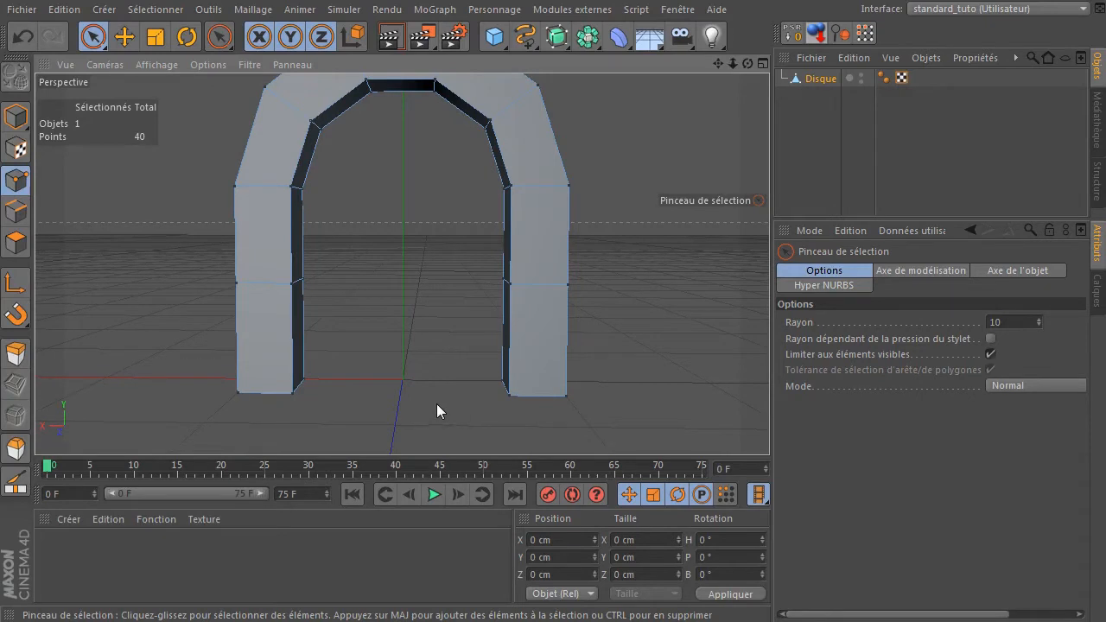
pyautogui.moveTo(417, 419)
pyautogui.mouseDown()
pyautogui.moveTo(334, 424)
pyautogui.moveTo(281, 400)
pyautogui.moveTo(293, 397)
pyautogui.moveTo(230, 398)
pyautogui.mouseUp()
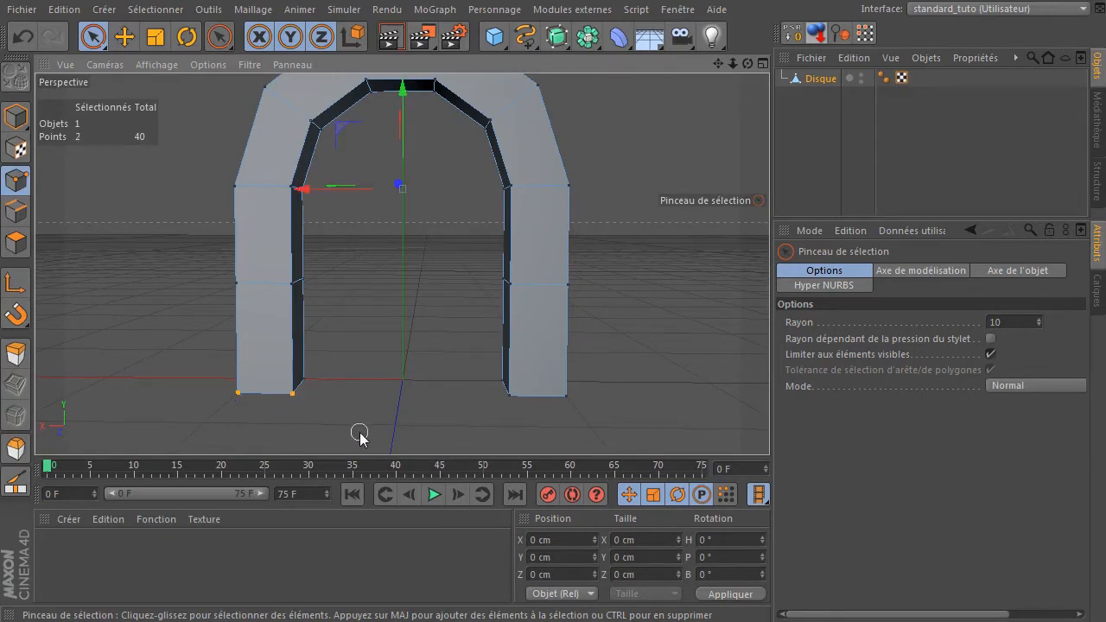
pyautogui.click(446, 425)
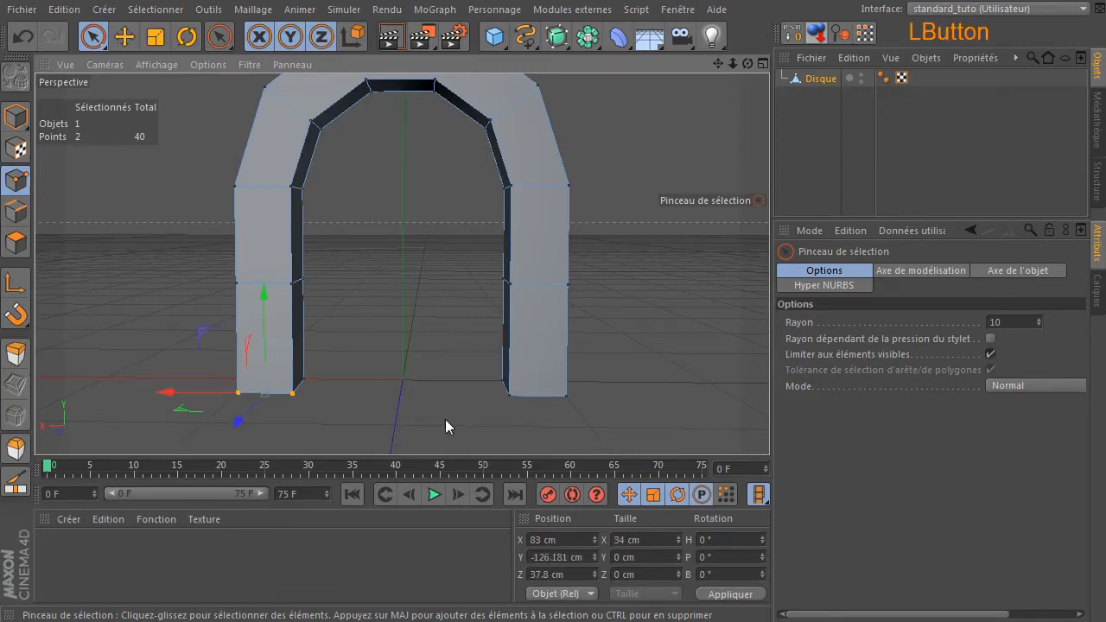
pyautogui.scroll(-3, 427, 431)
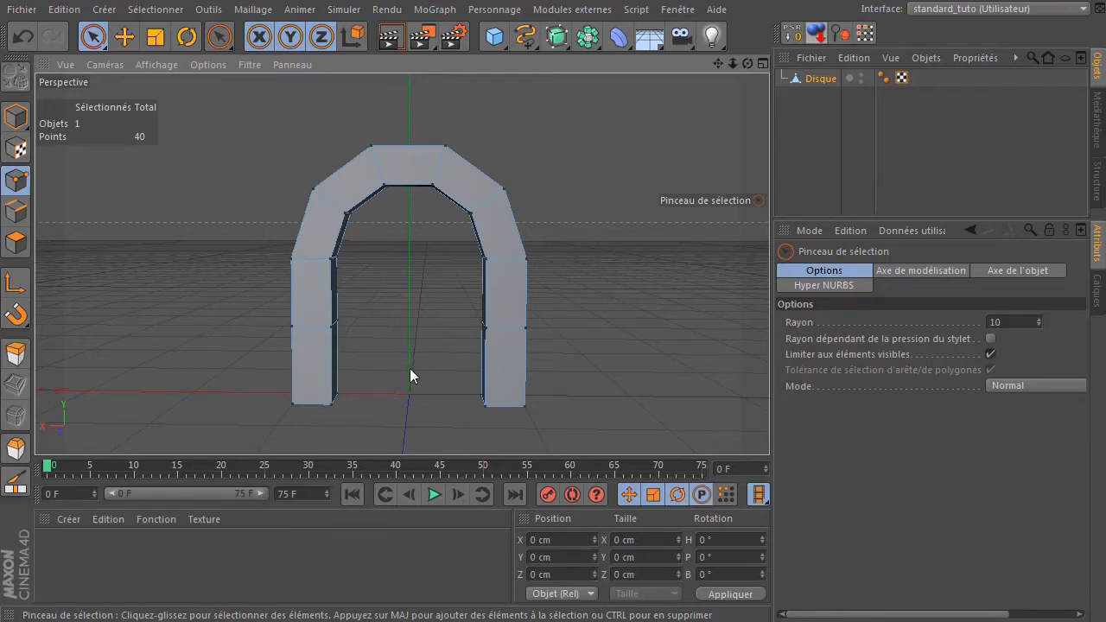
# Clear the polygon selection of the Disque object and set the Knife tool to loop mode (Boucle).
pyautogui.click(820, 77)
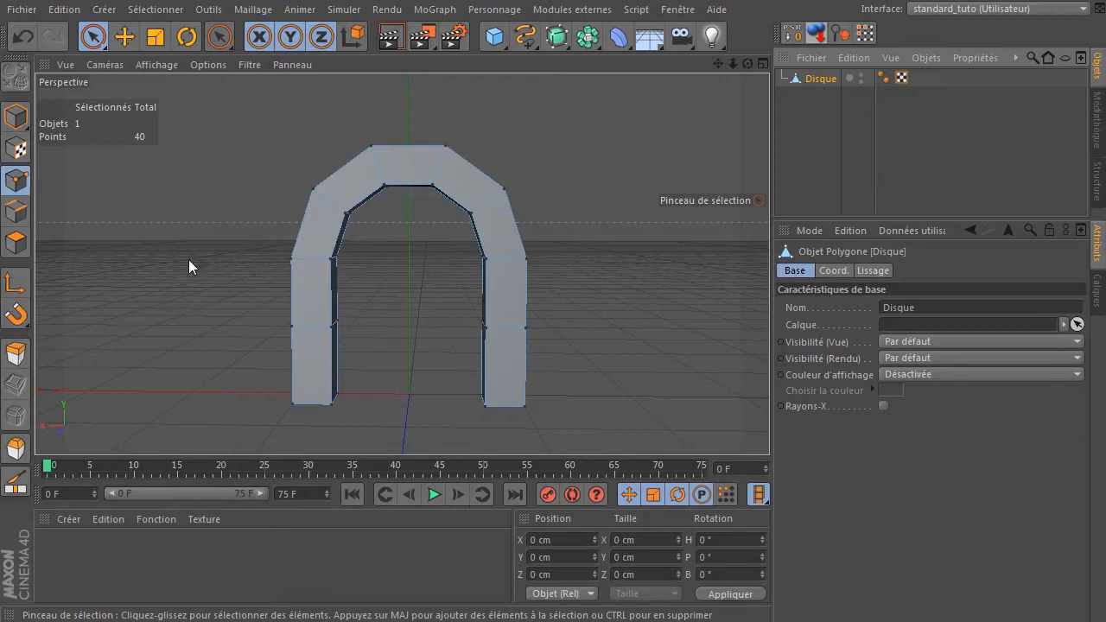
pyautogui.click(16, 243)
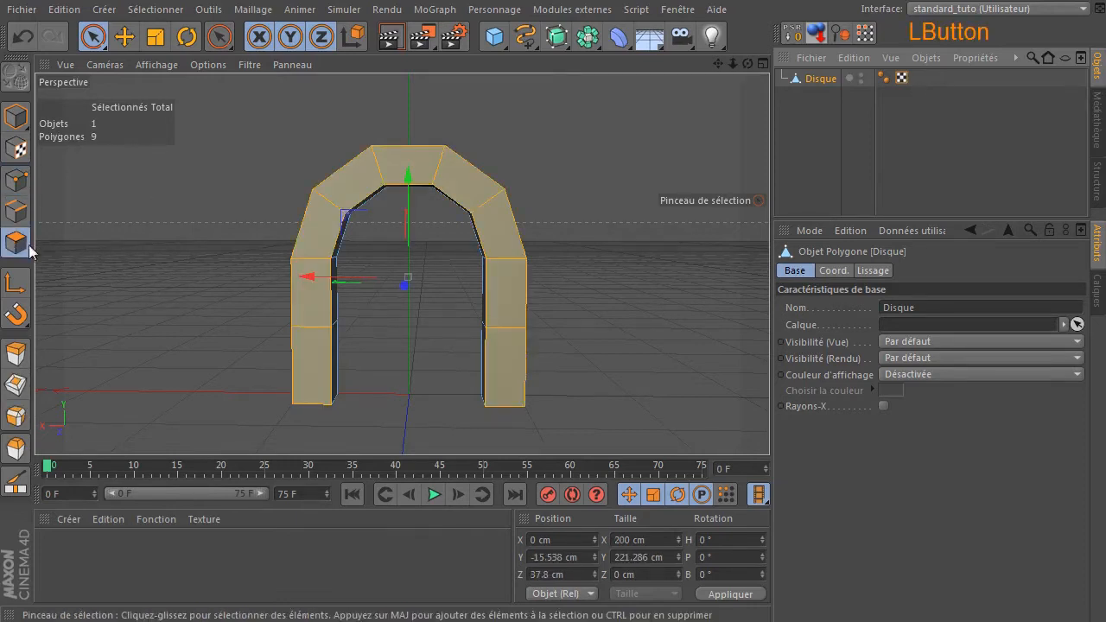
pyautogui.click(571, 311)
pyautogui.moveTo(748, 64); pyautogui.dragTo(700, 86)
pyautogui.press('k')
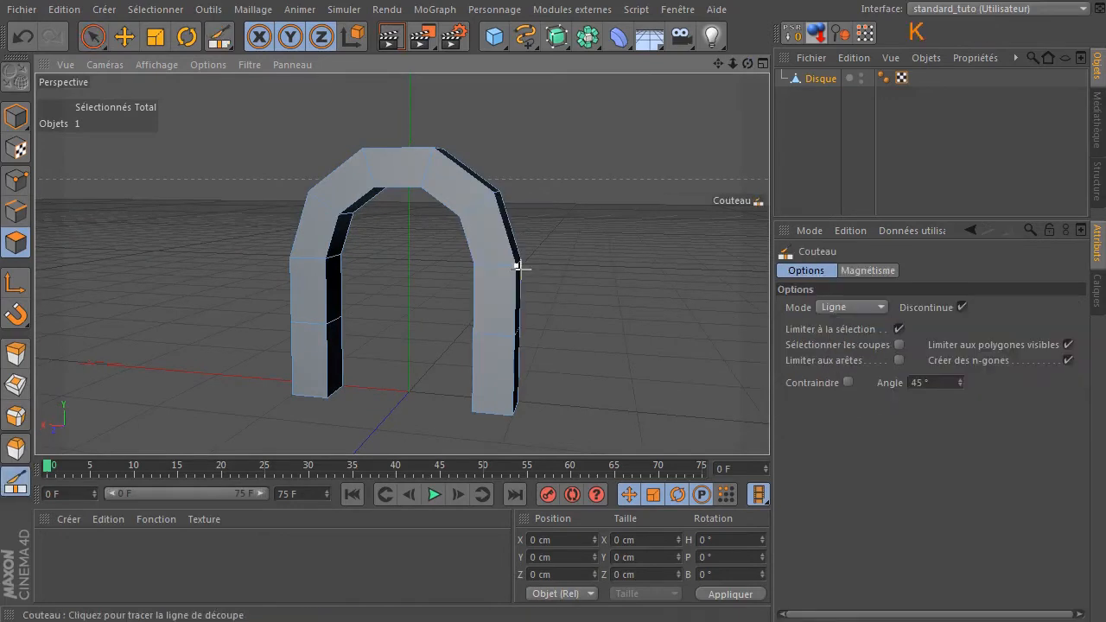
pyautogui.click(872, 307)
pyautogui.click(841, 381)
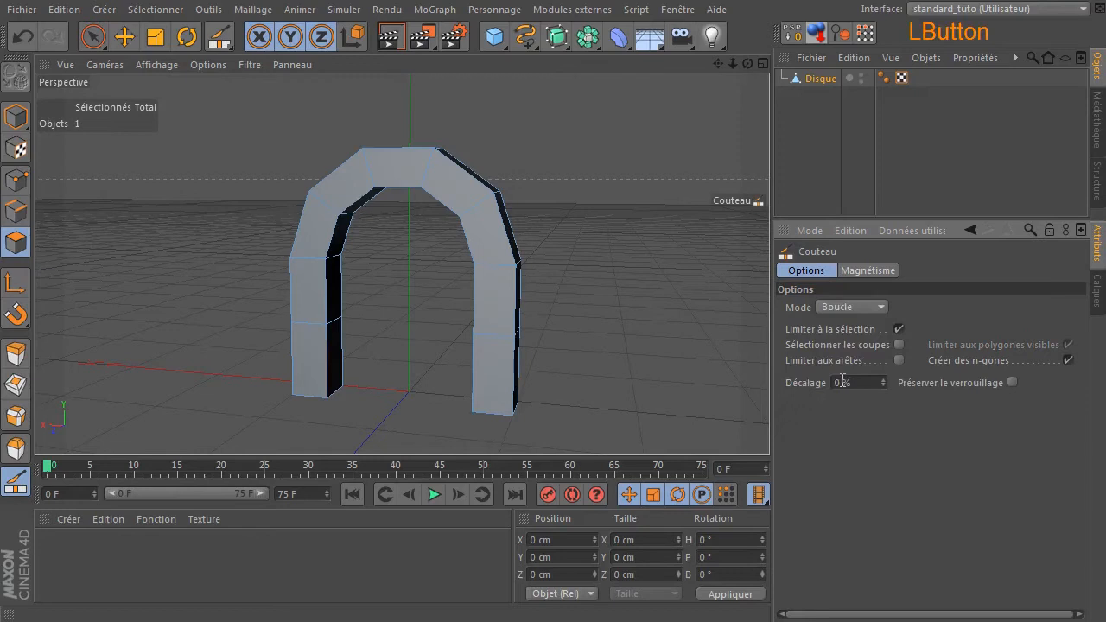
# Try a Knife loop cut across the top block of the arch, near its middle.
pyautogui.scroll(5, 380, 186)
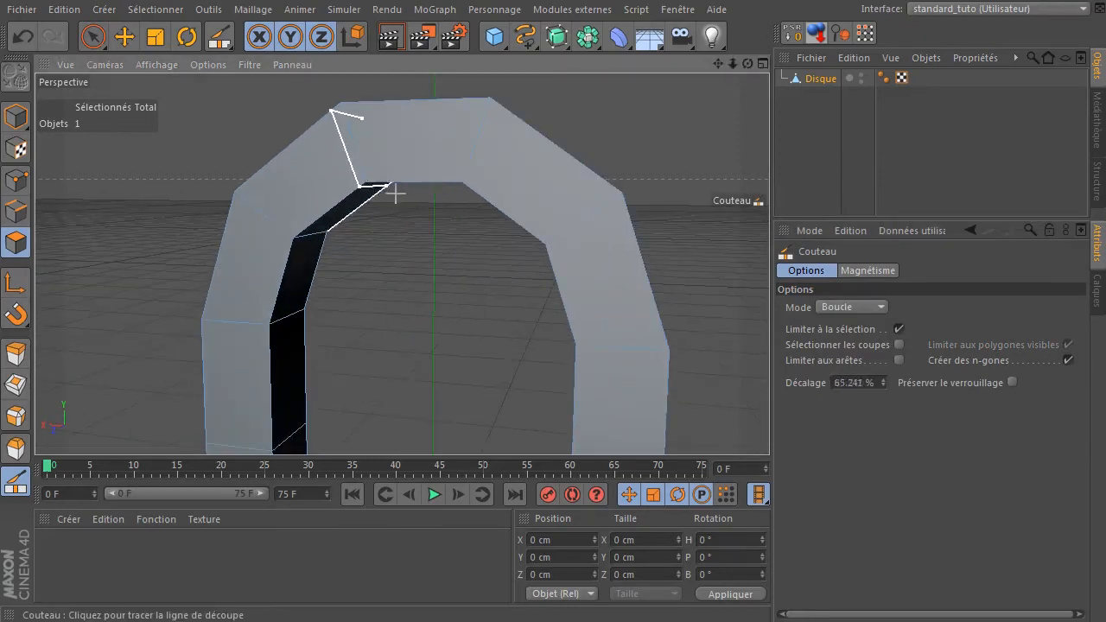
pyautogui.click(413, 187)
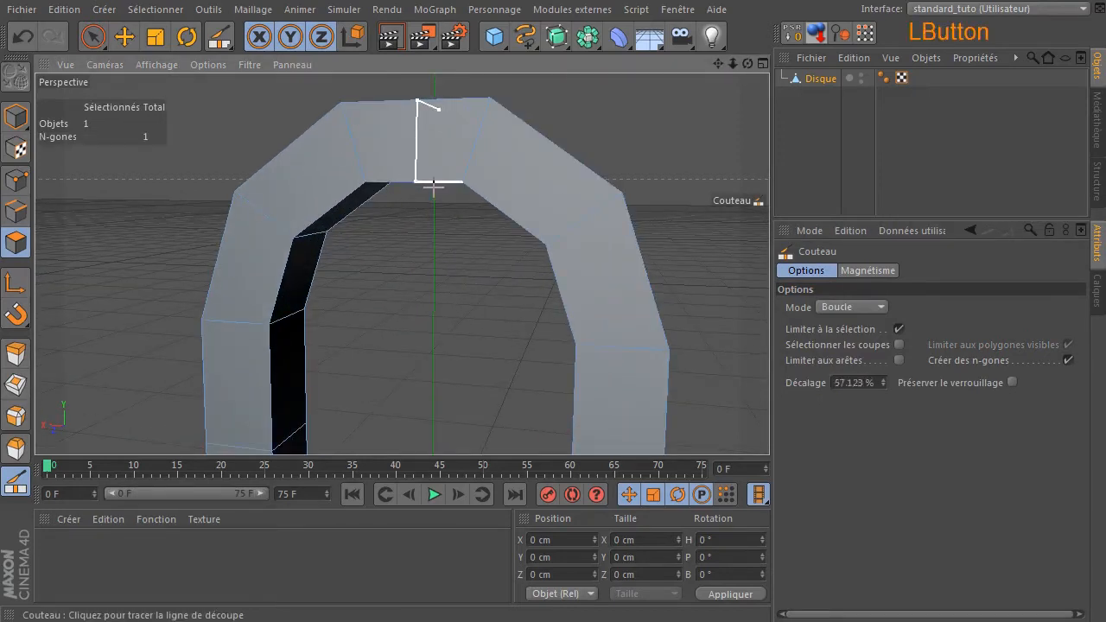
pyautogui.click(96, 39)
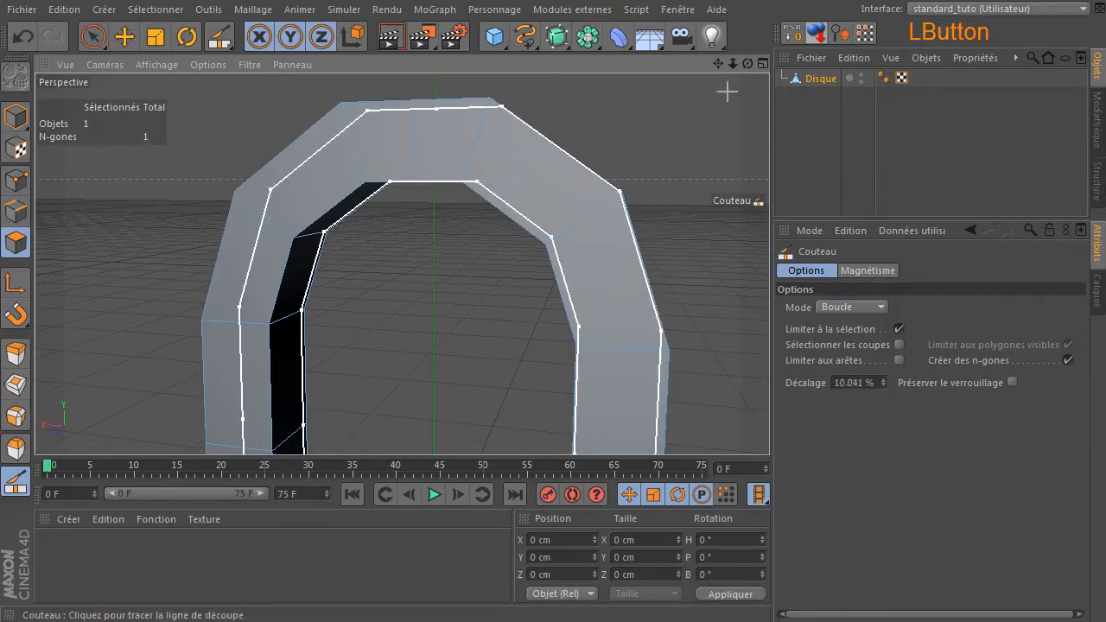
pyautogui.moveTo(747, 64); pyautogui.dragTo(669, 95)
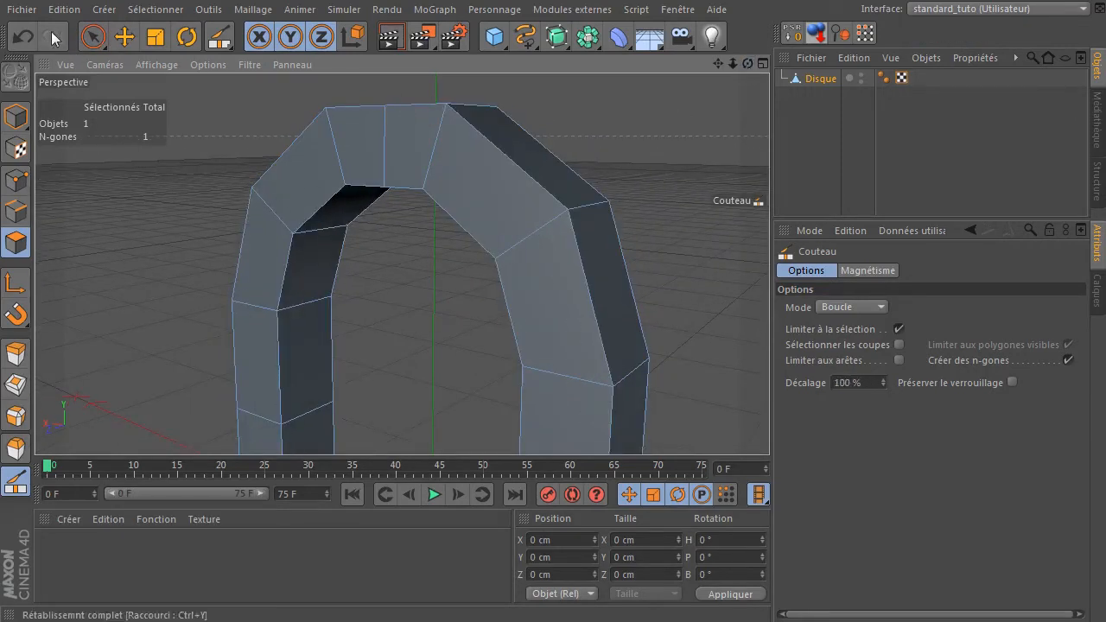
# Select the points along the new cut to check that it goes all the way around, then undo the cut.
pyautogui.click(89, 39)
pyautogui.click(16, 180)
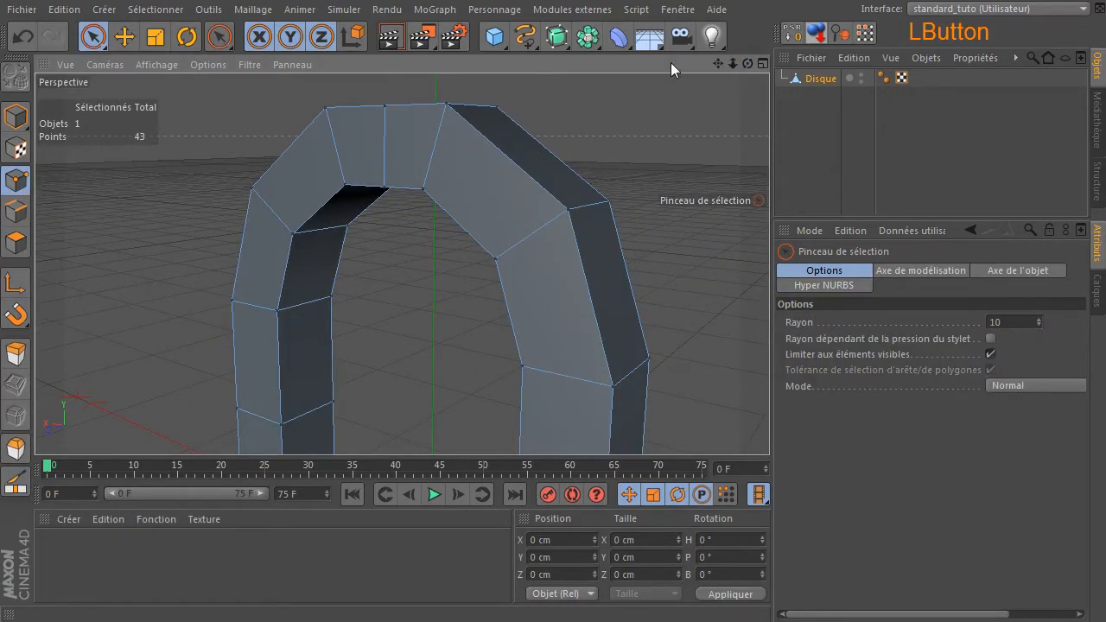
pyautogui.moveTo(747, 64); pyautogui.dragTo(737, 76)
pyautogui.moveTo(455, 144); pyautogui.dragTo(402, 213)
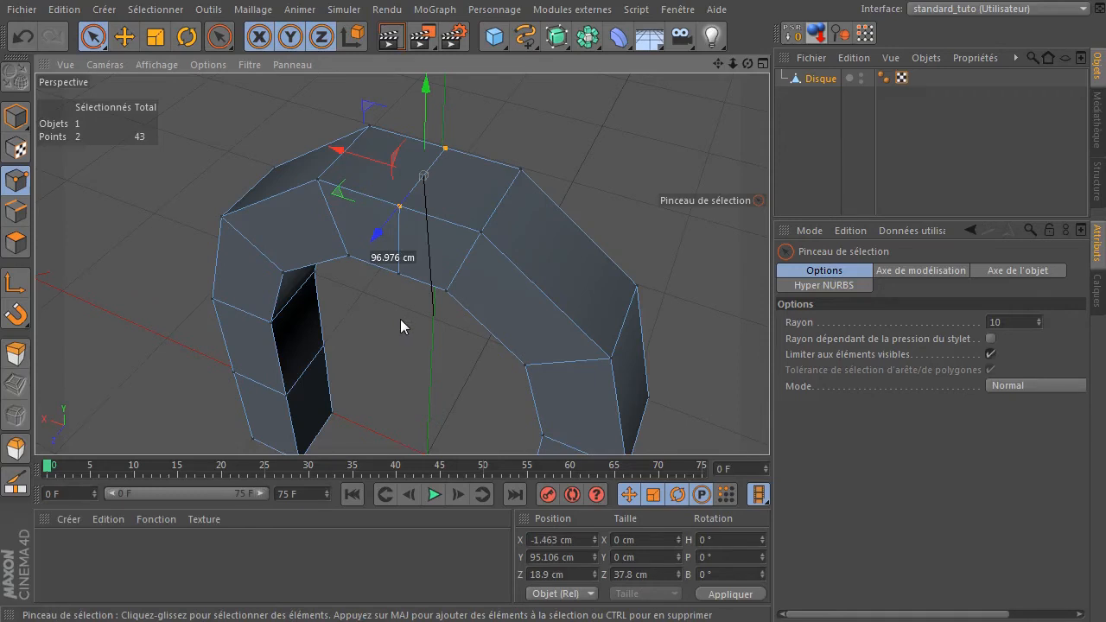
pyautogui.keyDown('shift'); pyautogui.click(390, 276); pyautogui.keyUp('shift')
pyautogui.moveTo(751, 66); pyautogui.dragTo(696, 147)
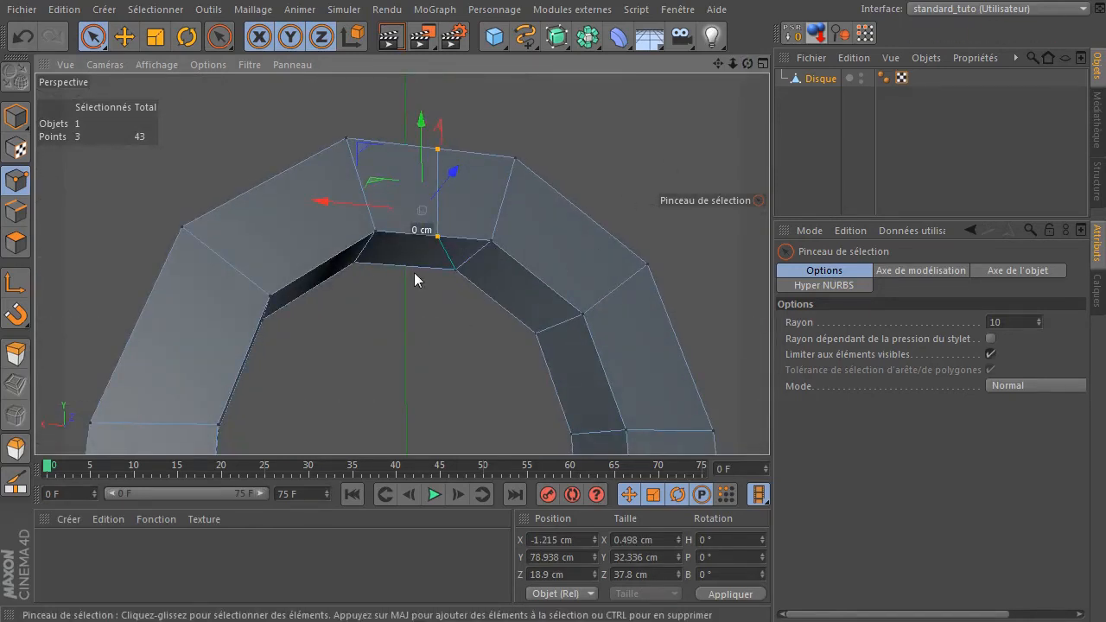
pyautogui.hotkey('ctrl', 'z')
pyautogui.hotkey('ctrl', 'z')
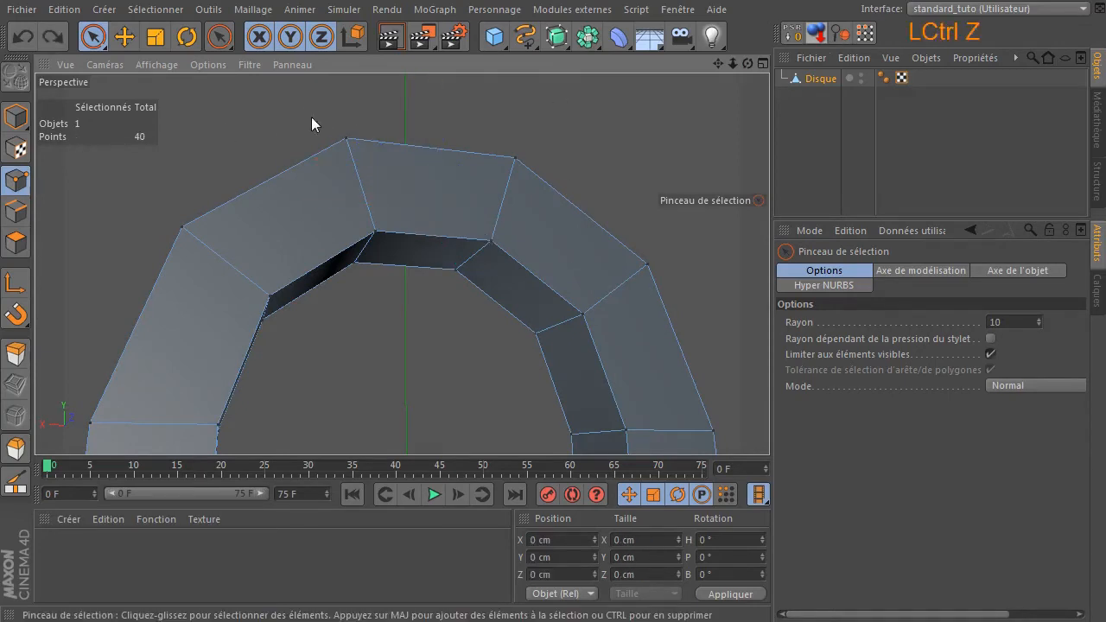
# Try the loop cut across the top block again from its inner back edge, then undo it.
pyautogui.press('k')
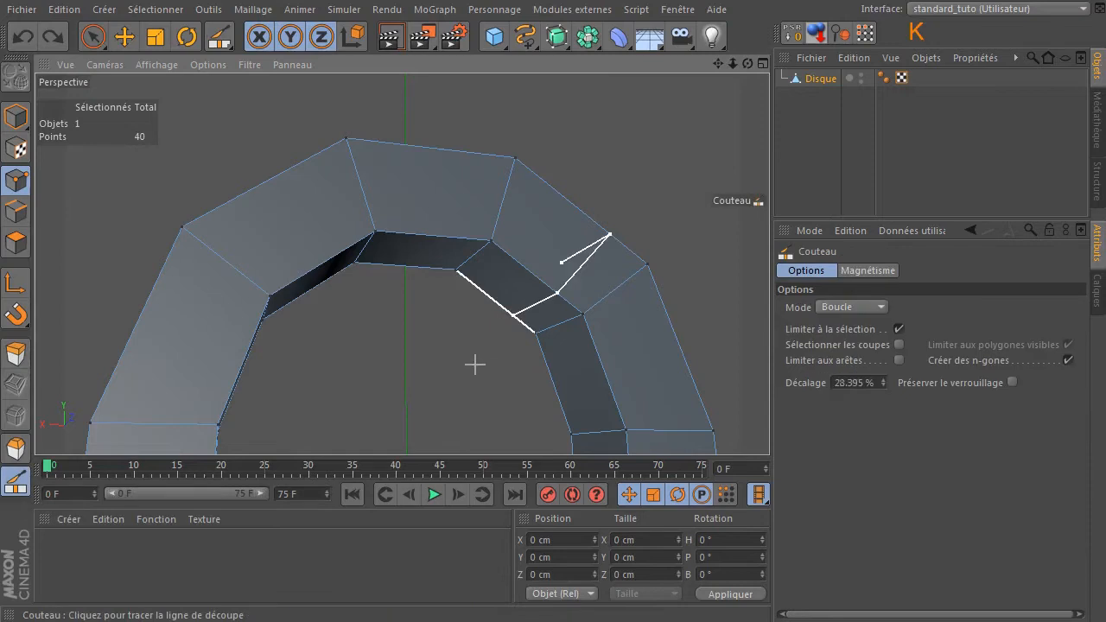
pyautogui.click(406, 275)
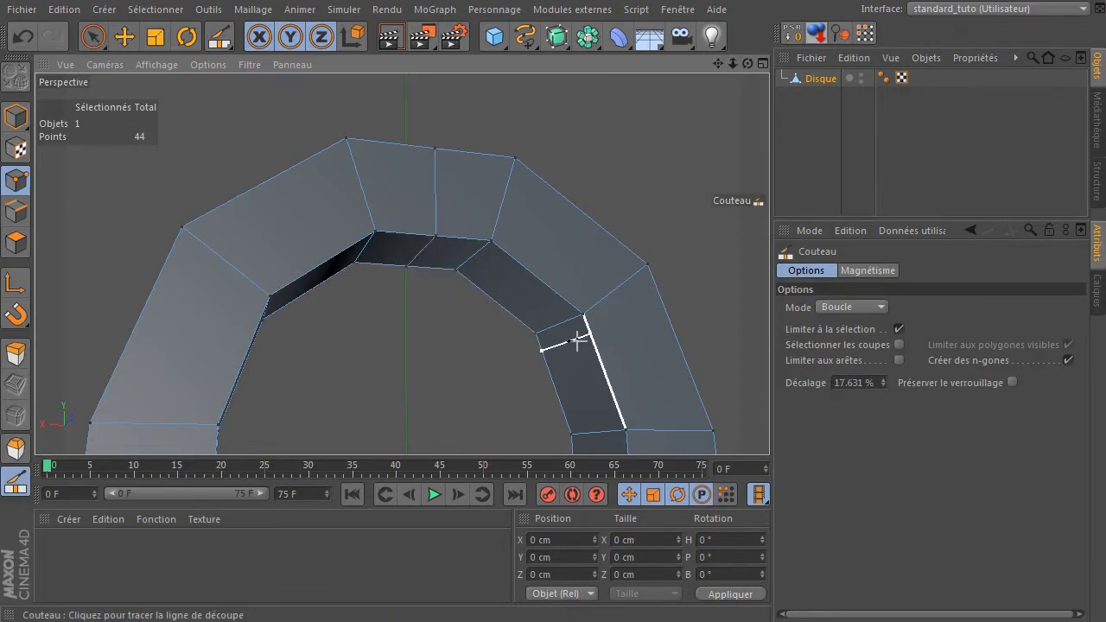
pyautogui.hotkey('ctrl', 'z')
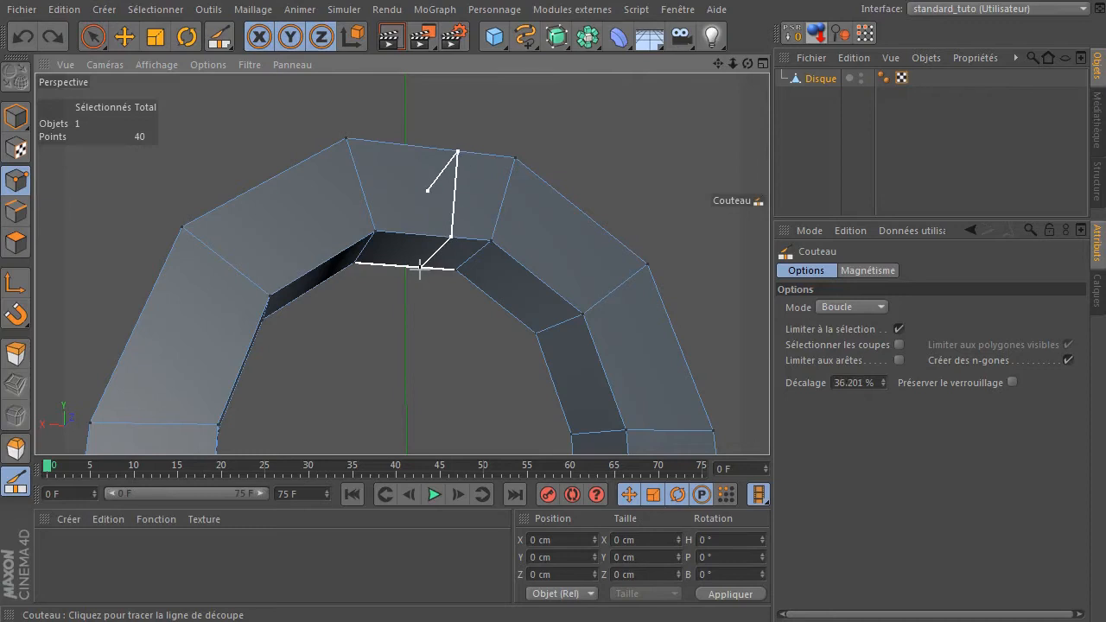
# Loop-cut the arch's top block at its middle with the Knife, using its inner back edge.
pyautogui.press('shift')
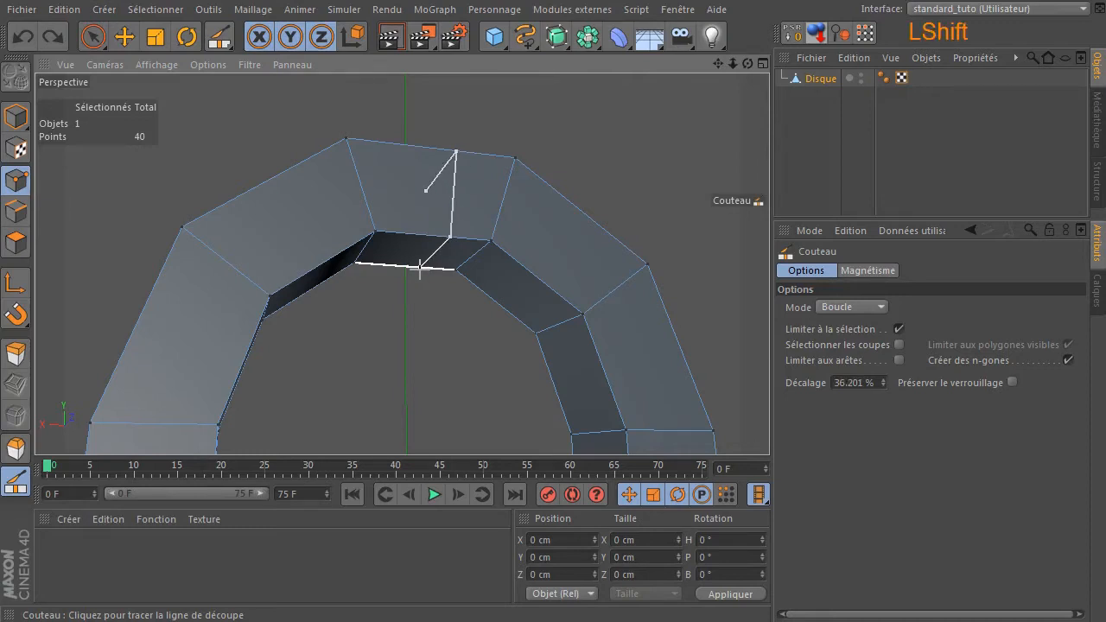
pyautogui.click(851, 381)
pyautogui.press('Return')
pyautogui.moveTo(447, 353); pyautogui.dragTo(87, 89)
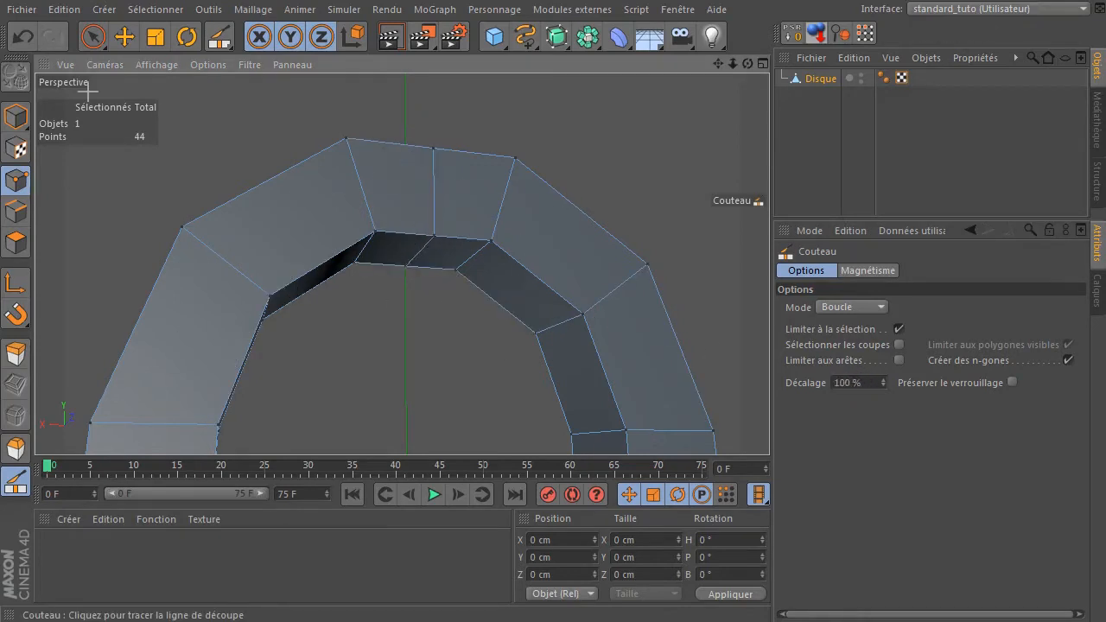
# Examine the new middle cut and the whole arch from several angles and in the four-view layout.
pyautogui.click(93, 36)
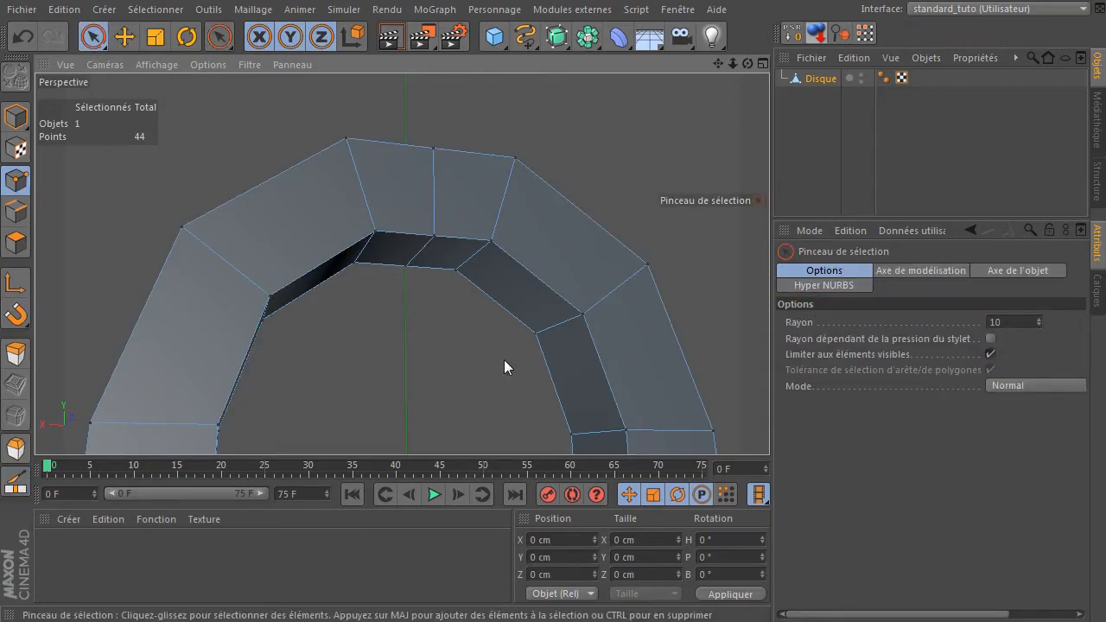
pyautogui.scroll(-5, 506, 363)
pyautogui.moveTo(749, 64); pyautogui.dragTo(685, 126)
pyautogui.moveTo(719, 64); pyautogui.dragTo(735, 2)
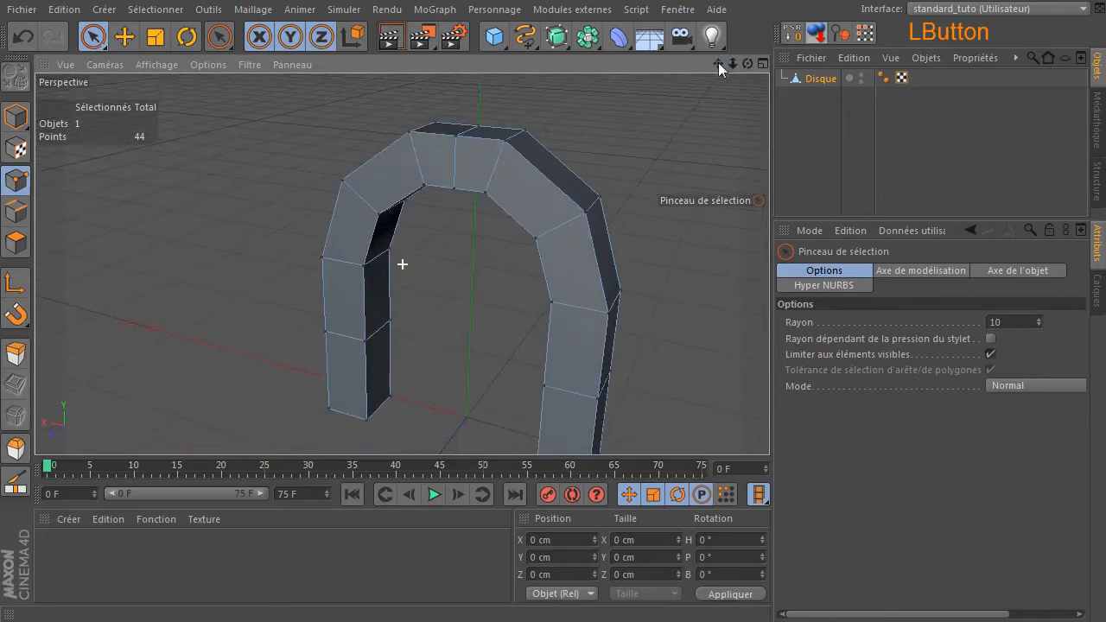
pyautogui.moveTo(745, 64); pyautogui.dragTo(802, 12)
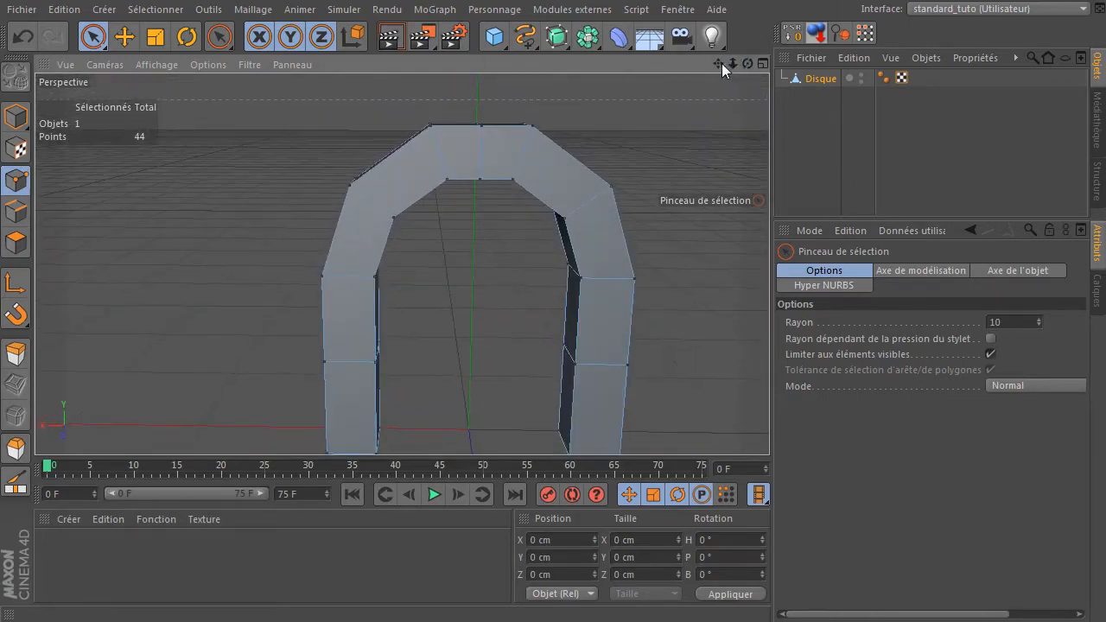
pyautogui.moveTo(720, 64); pyautogui.dragTo(700, 12)
pyautogui.middleClick(450, 302)
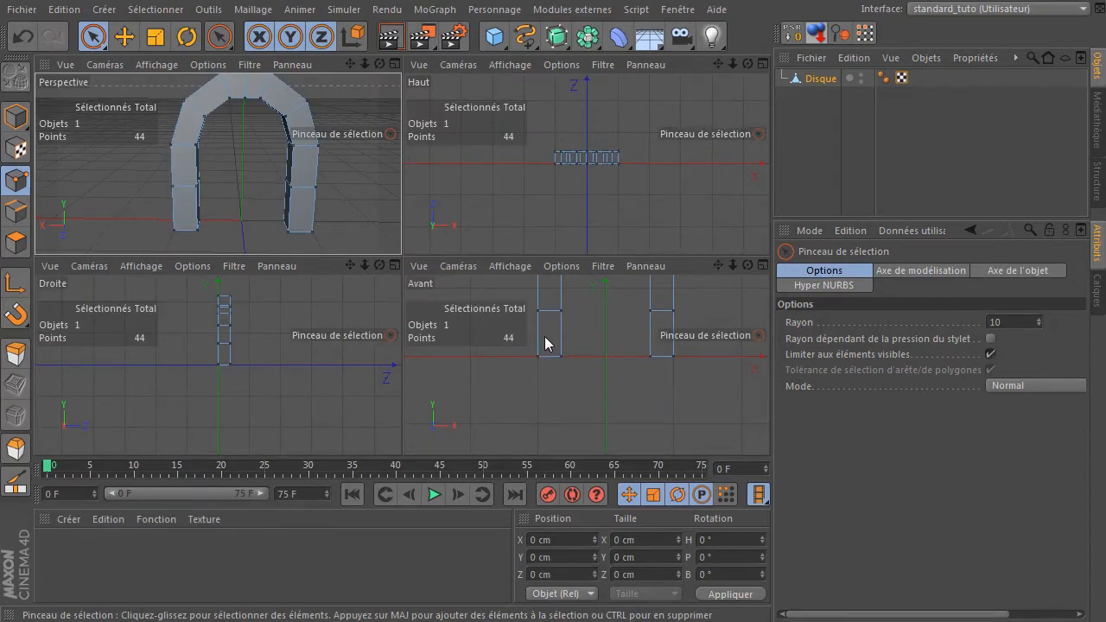
pyautogui.middleClick(225, 207)
# Delete all points of the arch's left half with a rectangle selection not limited to visible elements, keeping the middle cut.
pyautogui.moveTo(92, 36); pyautogui.dragTo(144, 85)
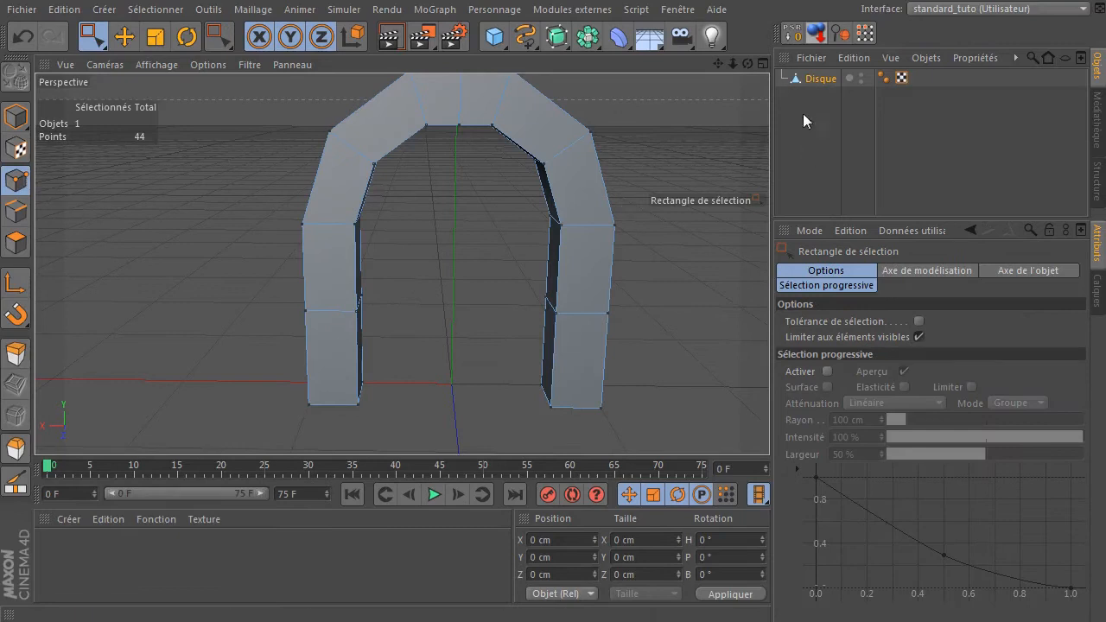
pyautogui.moveTo(717, 64); pyautogui.dragTo(701, 86)
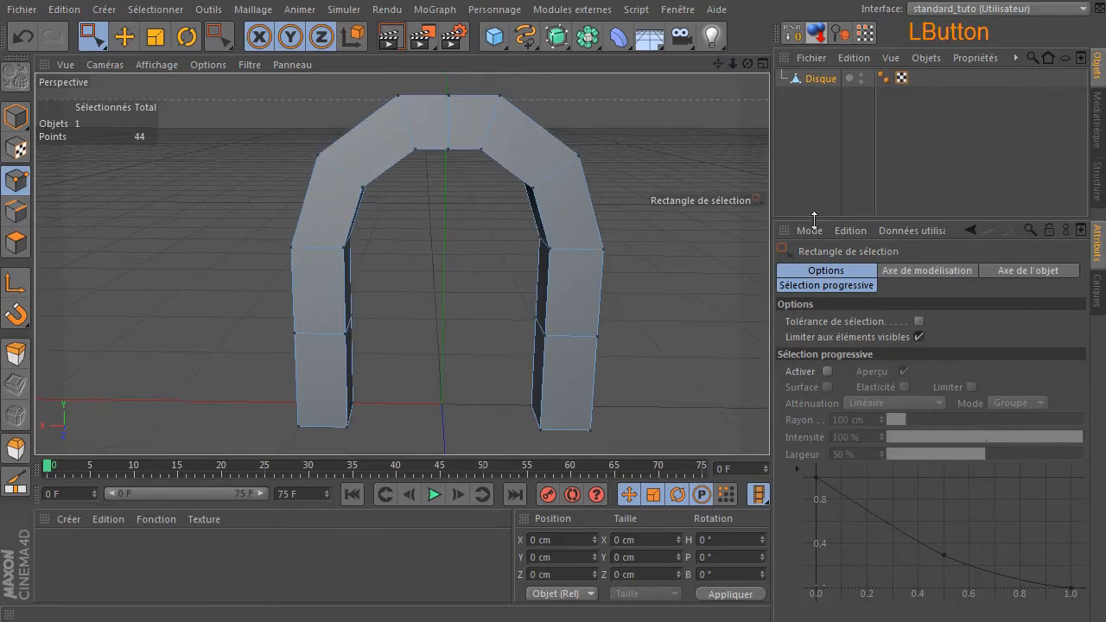
pyautogui.click(920, 336)
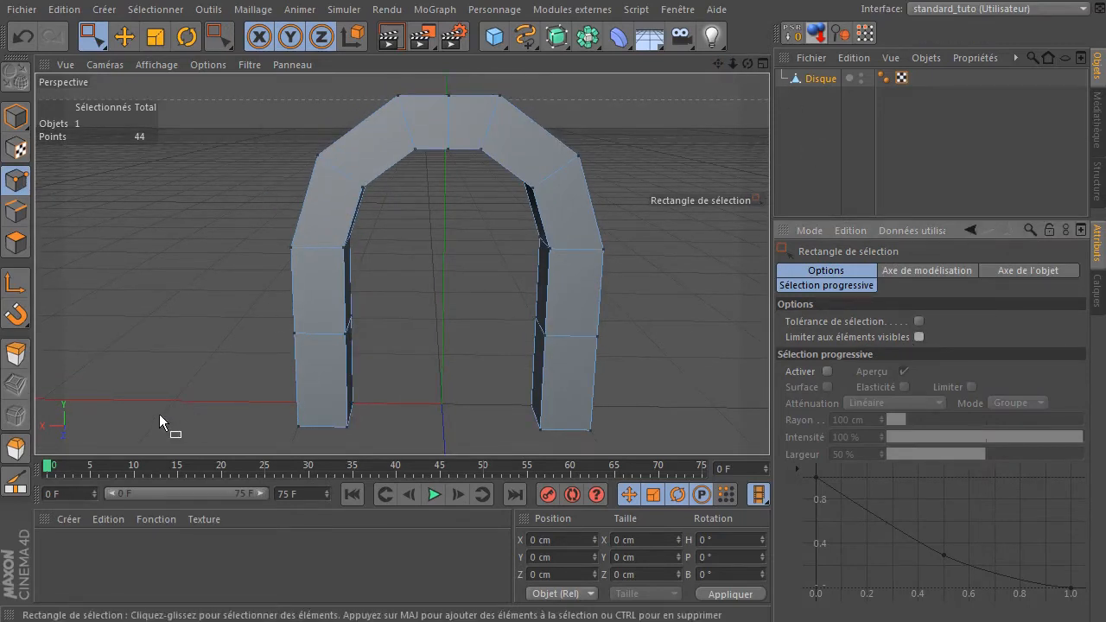
pyautogui.moveTo(211, 448); pyautogui.dragTo(439, 77)
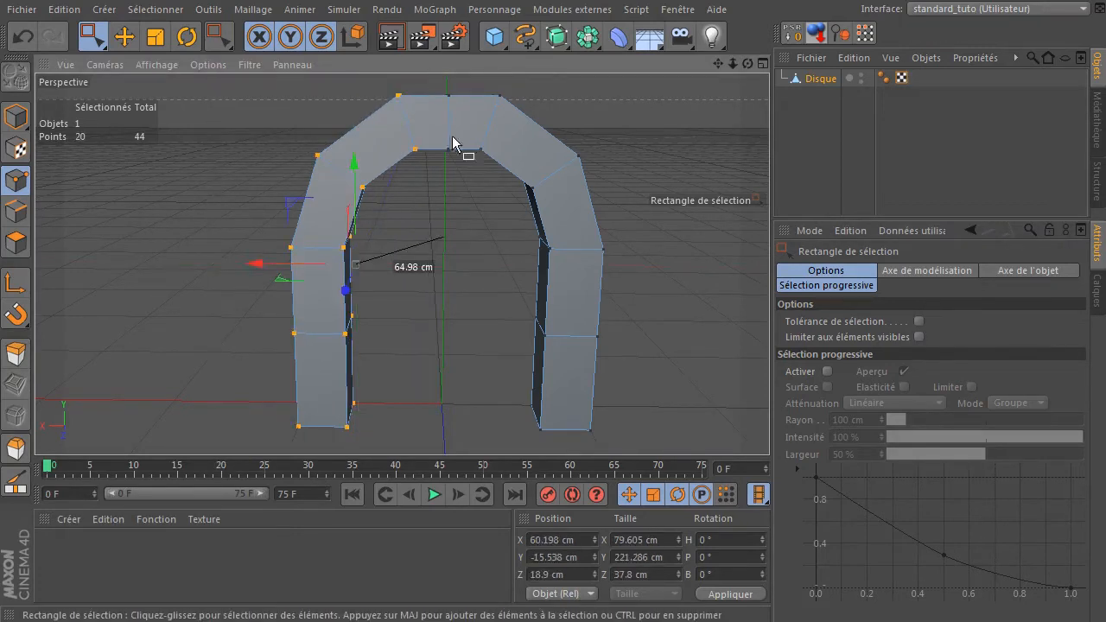
pyautogui.press('Delete')
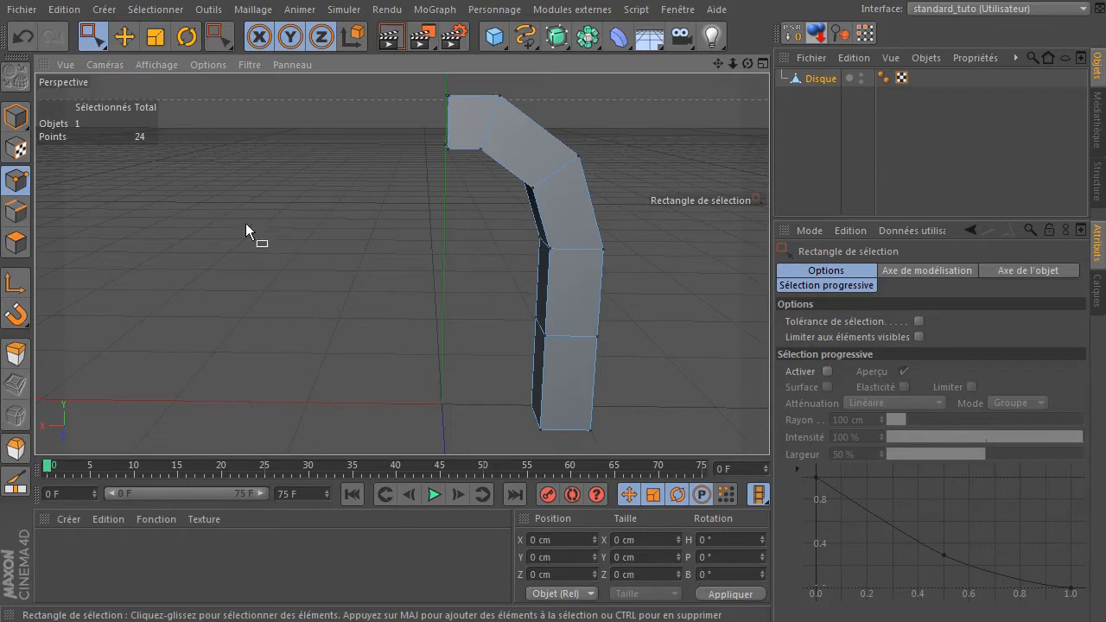
pyautogui.moveTo(107, 44)
pyautogui.mouseDown()
pyautogui.moveTo(115, 63)
pyautogui.moveTo(141, 55)
pyautogui.mouseUp()
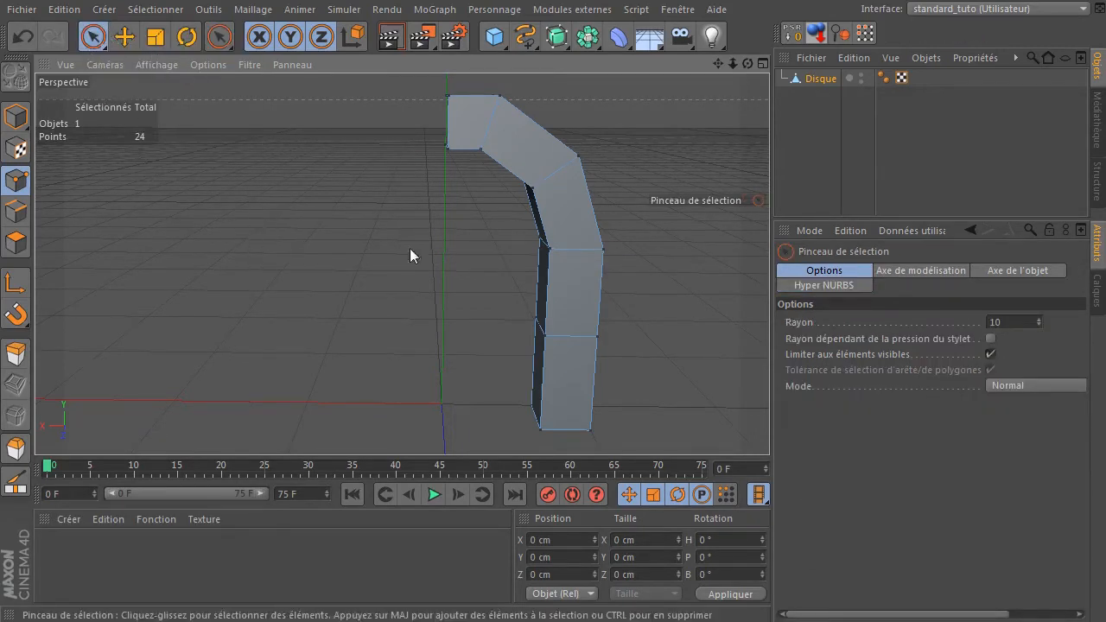
pyautogui.moveTo(748, 64); pyautogui.dragTo(751, 143)
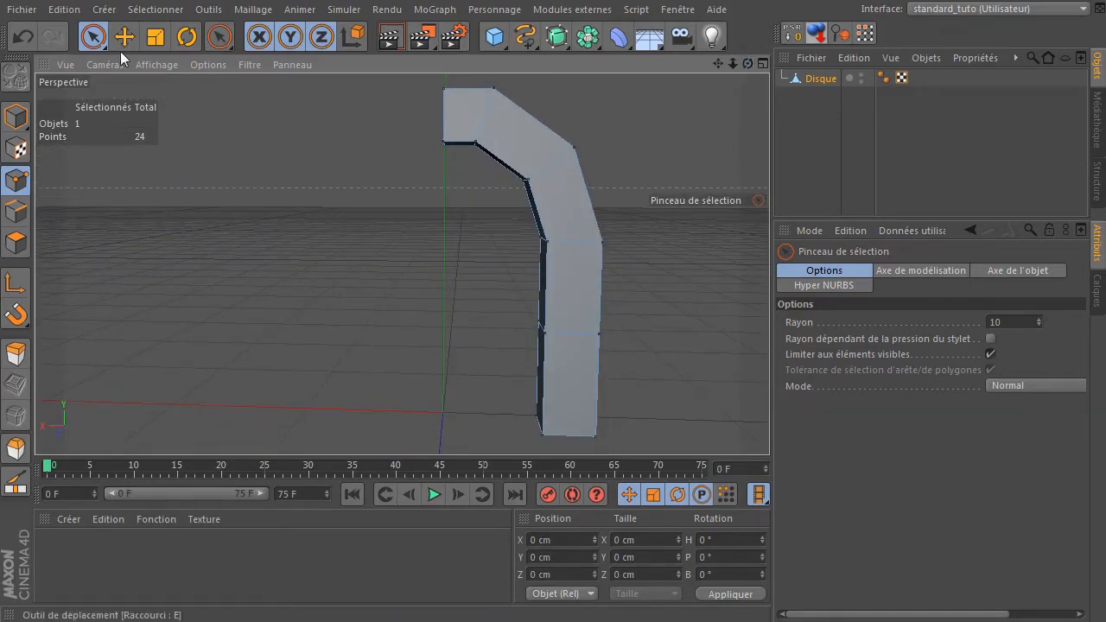
# Select the six front points of the straight pillar and shift them outward about 3 cm along X.
pyautogui.click(332, 213)
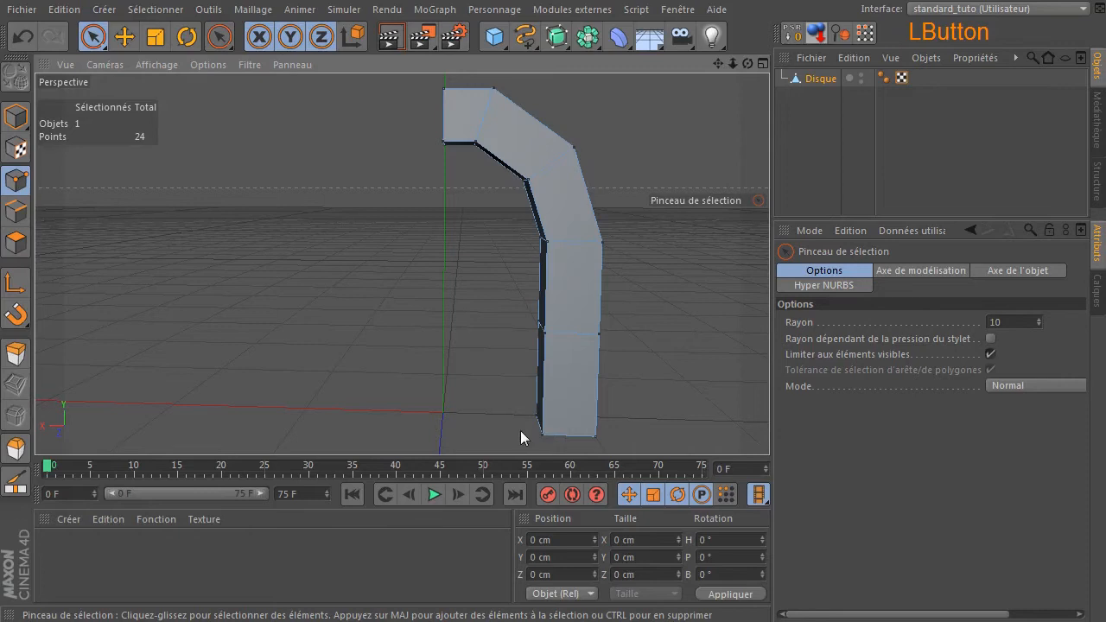
pyautogui.moveTo(654, 442); pyautogui.dragTo(550, 442)
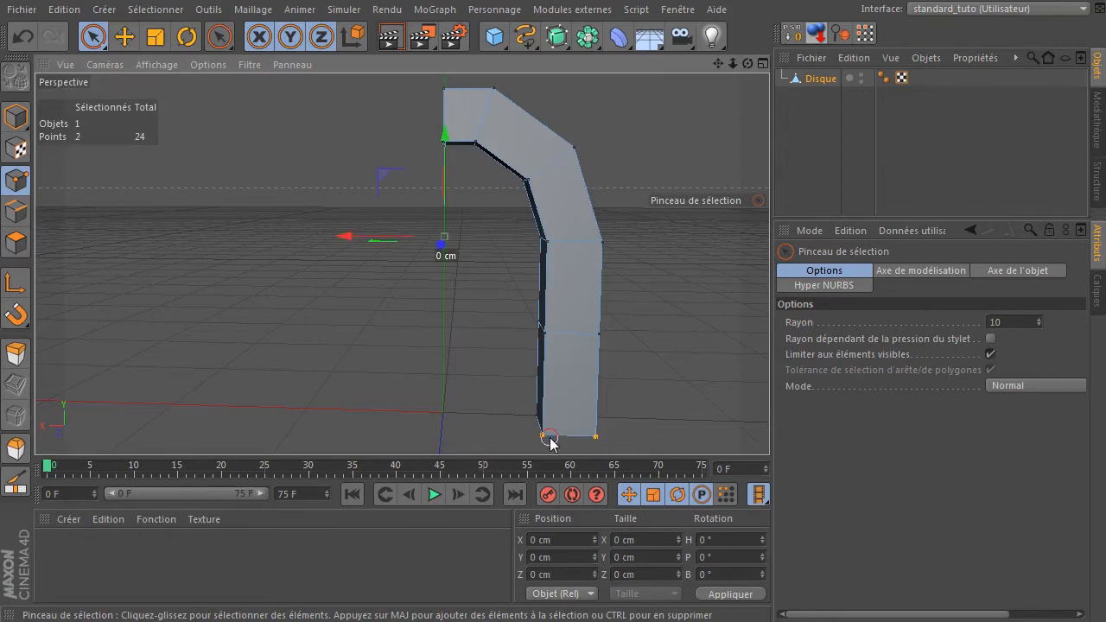
pyautogui.keyDown('shift'); pyautogui.click(601, 337); pyautogui.keyUp('shift')
pyautogui.keyDown('shift'); pyautogui.click(546, 336); pyautogui.keyUp('shift')
pyautogui.keyDown('shift'); pyautogui.click(603, 244); pyautogui.keyUp('shift')
pyautogui.keyDown('shift'); pyautogui.click(546, 243); pyautogui.keyUp('shift')
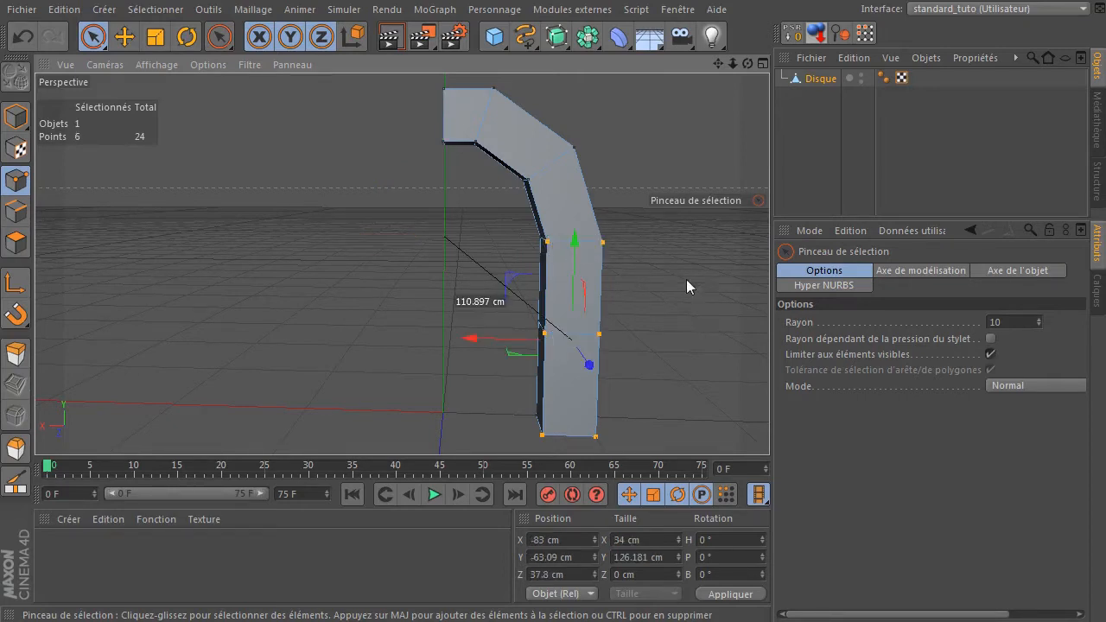
pyautogui.moveTo(470, 341); pyautogui.dragTo(480, 346)
pyautogui.moveTo(748, 64)
pyautogui.mouseDown()
pyautogui.moveTo(670, 71)
pyautogui.moveTo(765, 72)
pyautogui.moveTo(740, 73)
pyautogui.moveTo(763, 61)
pyautogui.moveTo(706, 69)
pyautogui.moveTo(722, 67)
pyautogui.mouseUp()
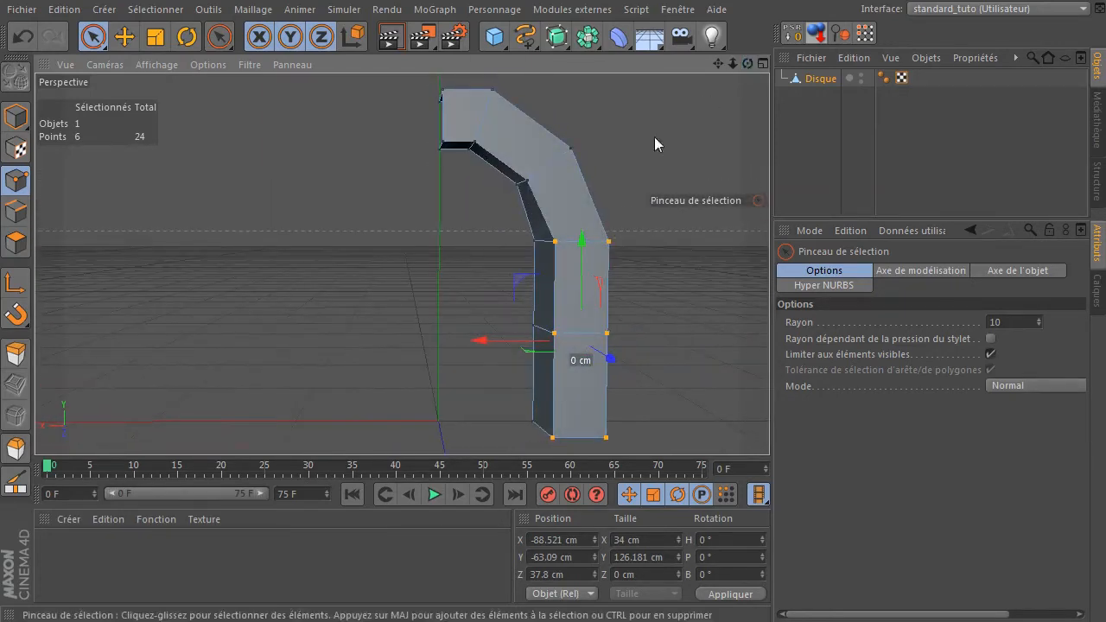
pyautogui.click(478, 343)
pyautogui.moveTo(477, 342); pyautogui.dragTo(473, 342)
# Move the two front points of the arch's upper bend outward and up, to about X -72.6 cm and Y 52.5 cm.
pyautogui.moveTo(619, 139)
pyautogui.mouseDown()
pyautogui.moveTo(527, 178)
pyautogui.moveTo(534, 194)
pyautogui.mouseUp()
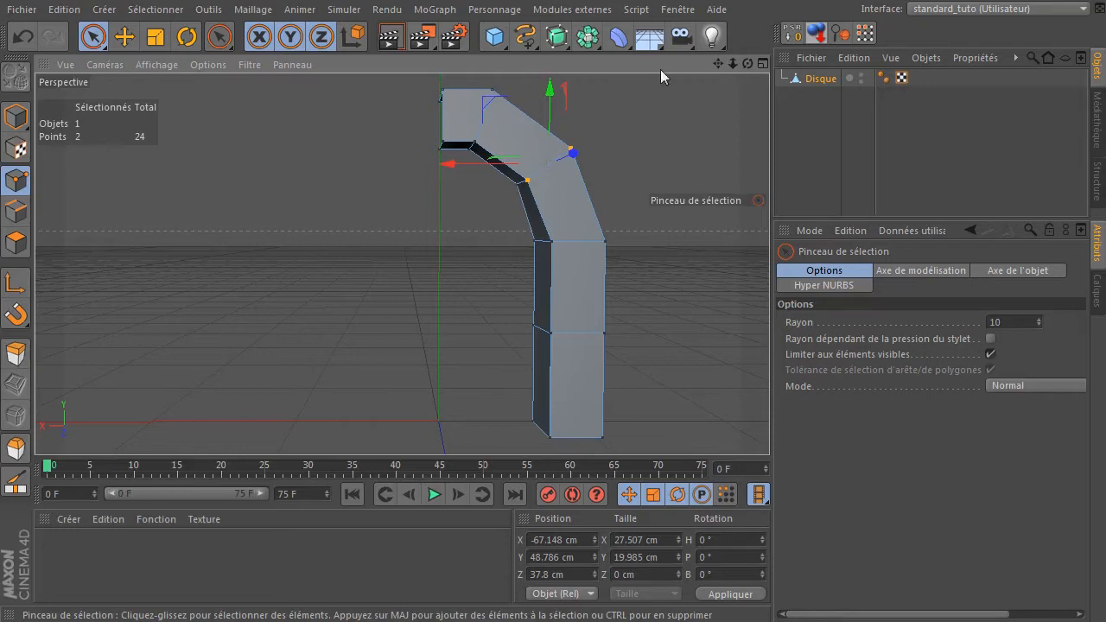
pyautogui.moveTo(717, 63); pyautogui.dragTo(685, 107)
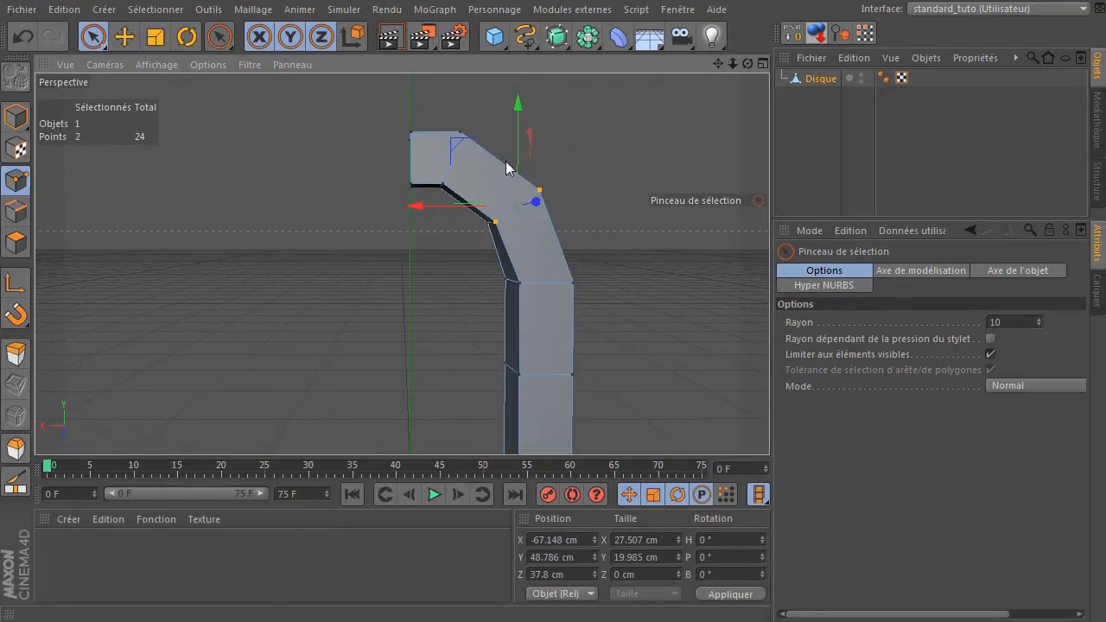
pyautogui.moveTo(418, 210); pyautogui.dragTo(427, 210)
pyautogui.moveTo(526, 104); pyautogui.dragTo(526, 97)
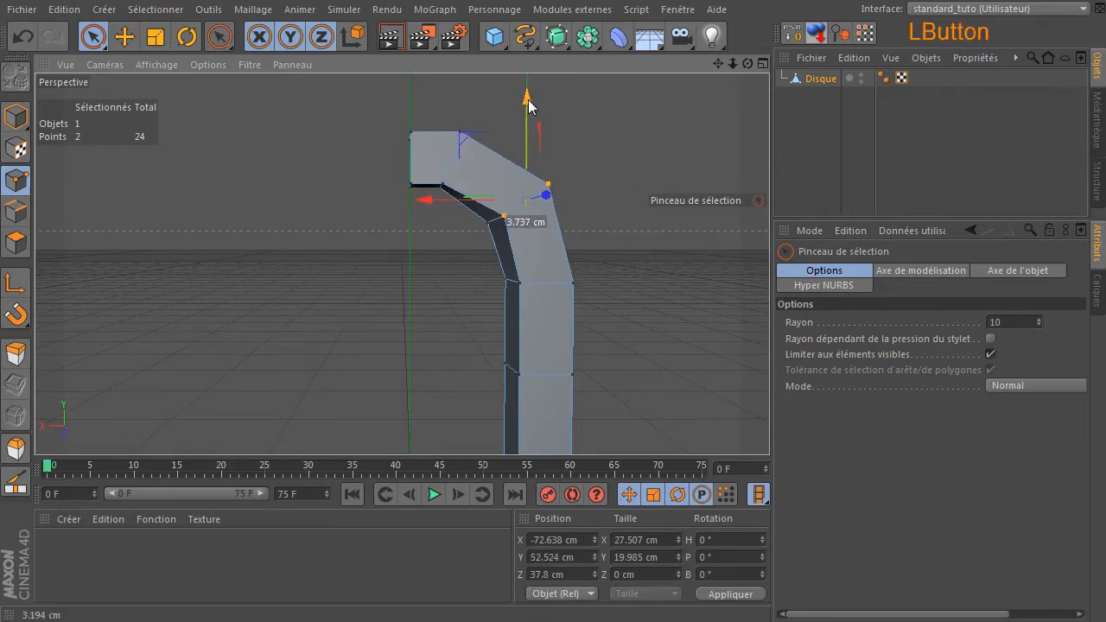
pyautogui.moveTo(424, 210)
pyautogui.mouseDown()
pyautogui.moveTo(443, 206)
pyautogui.moveTo(468, 170)
pyautogui.mouseUp()
pyautogui.click(634, 173)
# Raise the two front points where the top block meets the slanted block to about Y 84.3 cm.
pyautogui.click(457, 132)
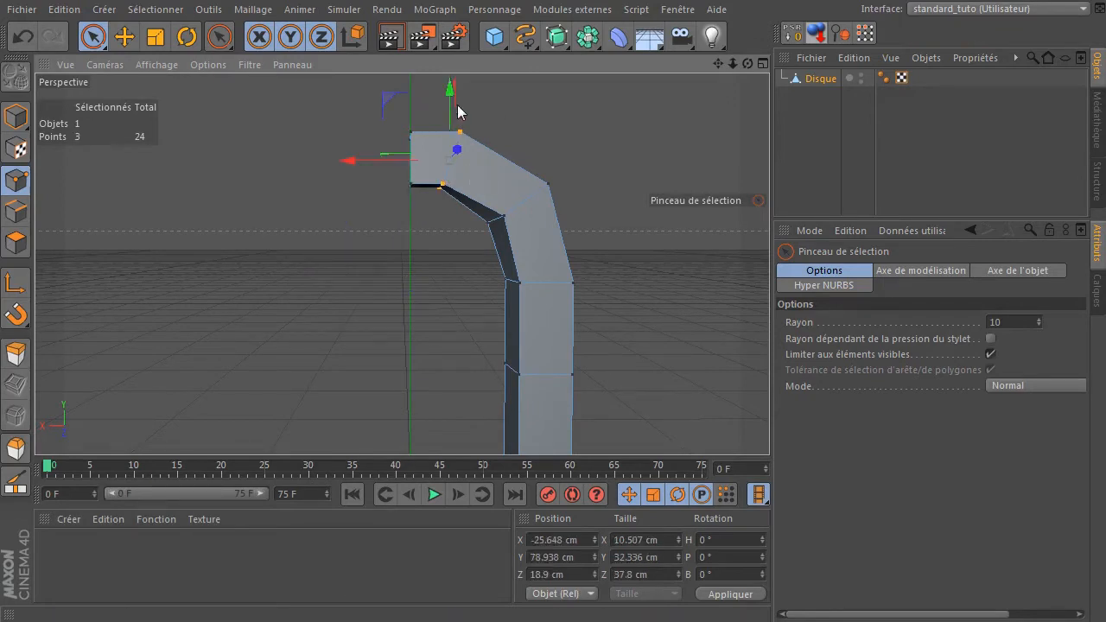
pyautogui.click(433, 246)
pyautogui.moveTo(464, 136); pyautogui.dragTo(444, 183)
pyautogui.moveTo(452, 98); pyautogui.dragTo(455, 86)
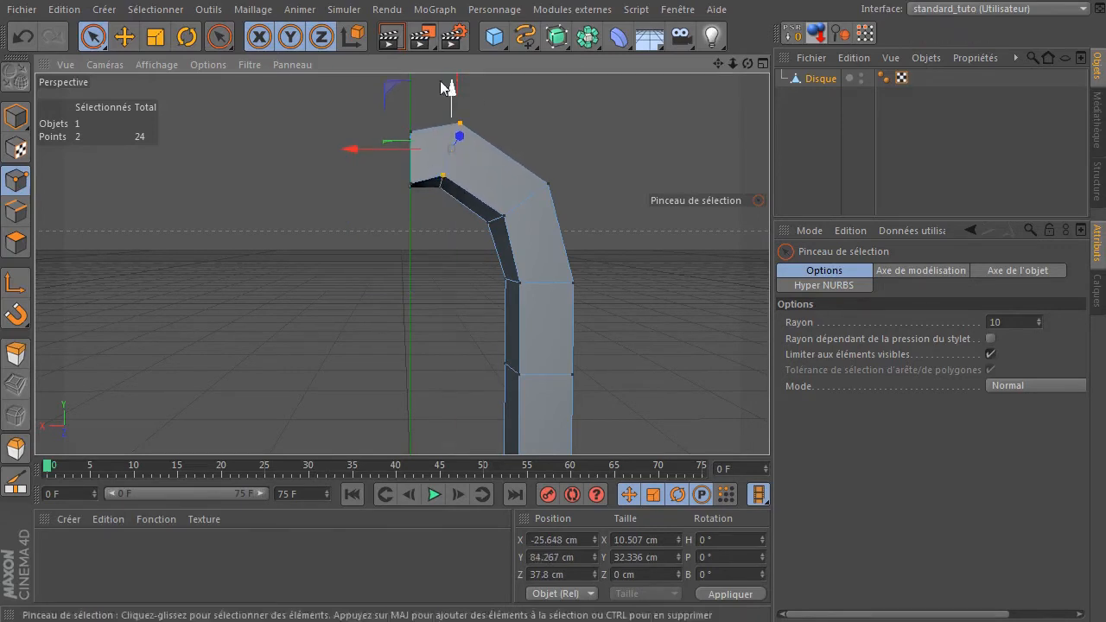
pyautogui.click(384, 117)
# Raise the two front points of the middle cut on the top block to about Y 85.8 cm.
pyautogui.moveTo(407, 126); pyautogui.dragTo(403, 157)
pyautogui.click(440, 116)
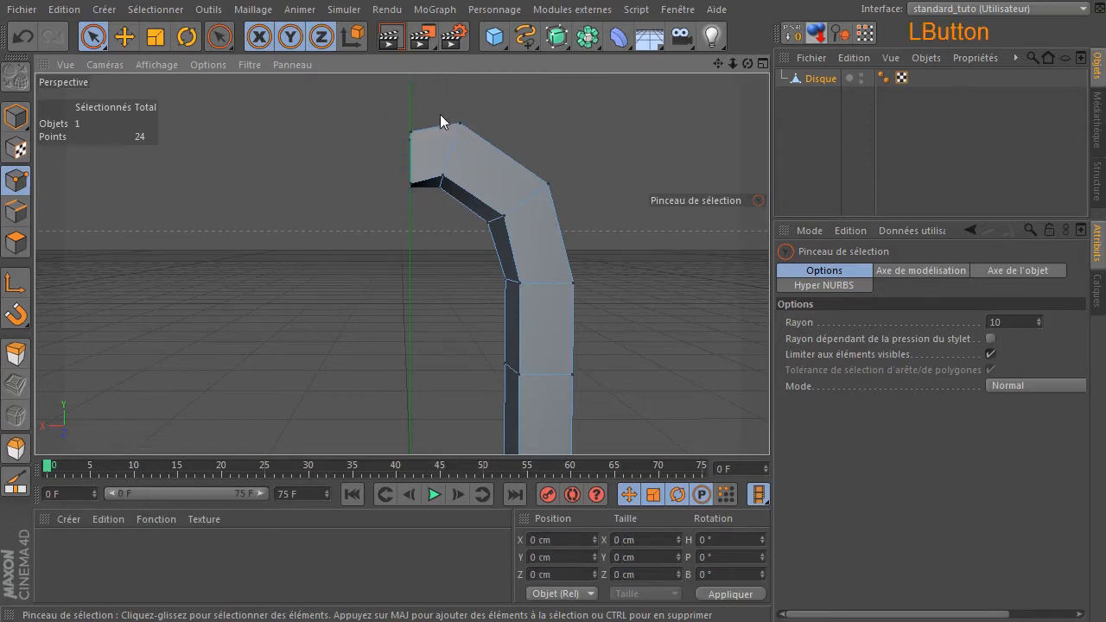
pyautogui.click(417, 129)
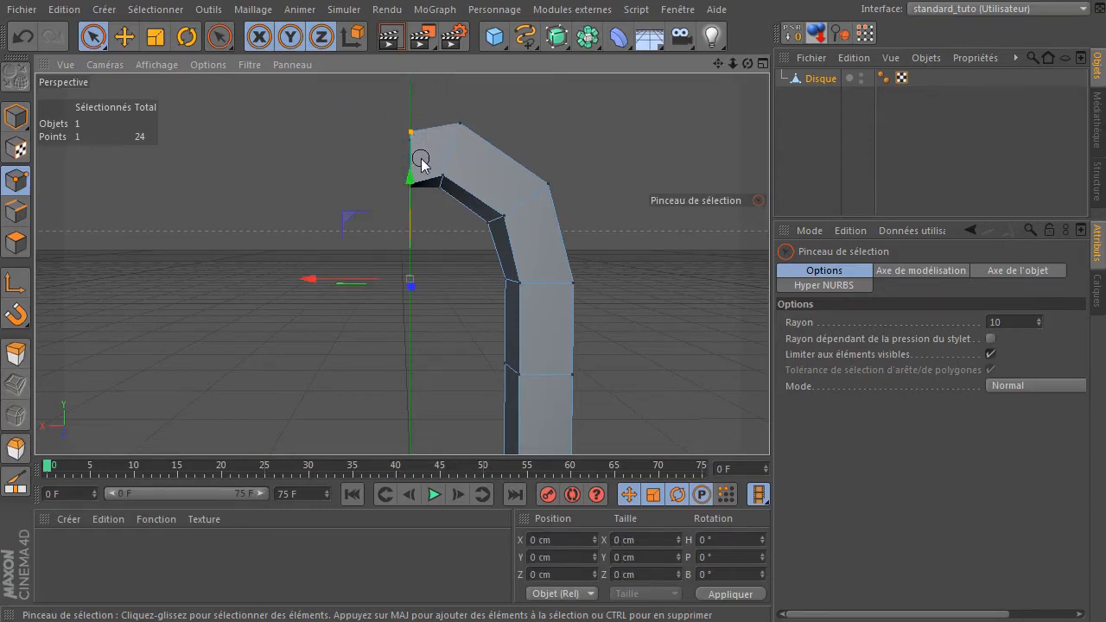
pyautogui.moveTo(412, 182); pyautogui.dragTo(411, 183)
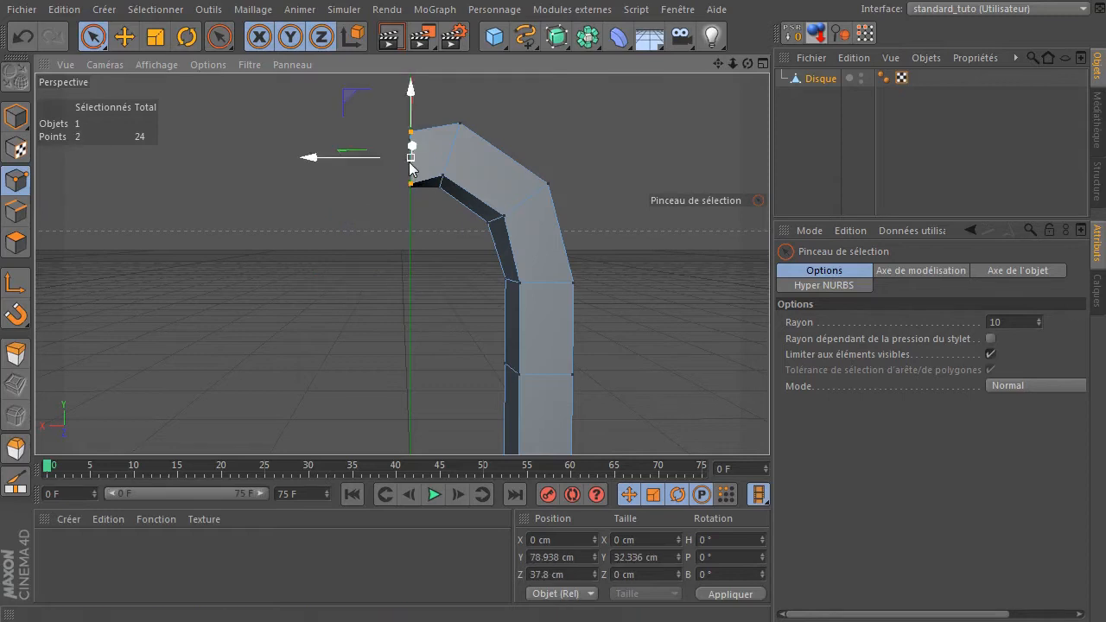
pyautogui.moveTo(748, 63); pyautogui.dragTo(727, 110)
pyautogui.moveTo(429, 131); pyautogui.dragTo(429, 95)
# Examine the half arch's deformed outline in the front view with no points selected.
pyautogui.middleClick(575, 138)
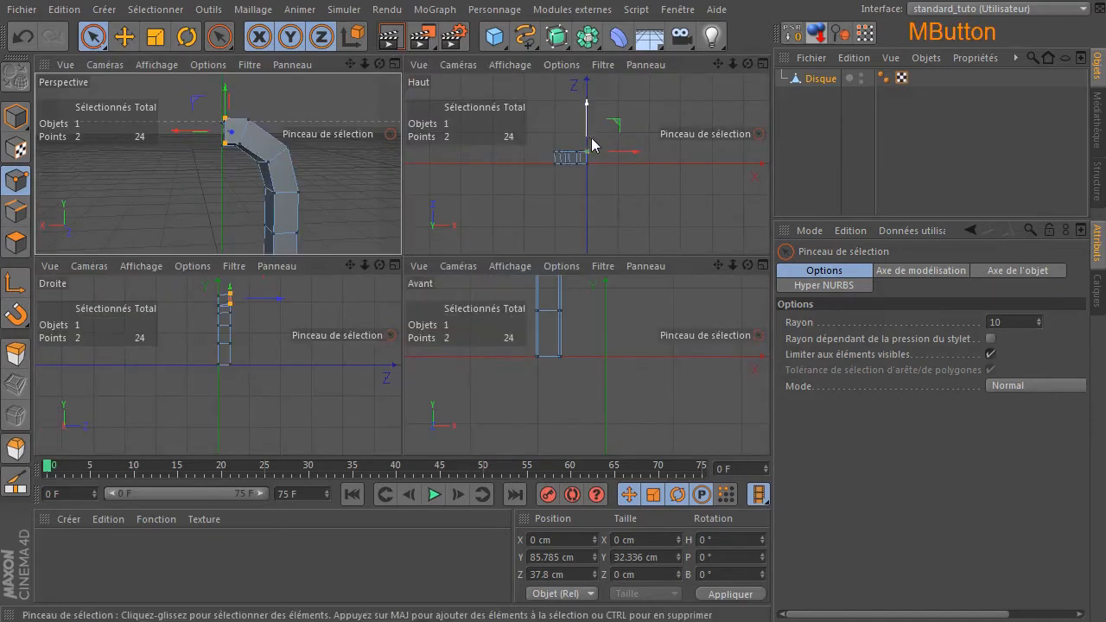
pyautogui.middleClick(634, 366)
pyautogui.scroll(-3, 527, 301)
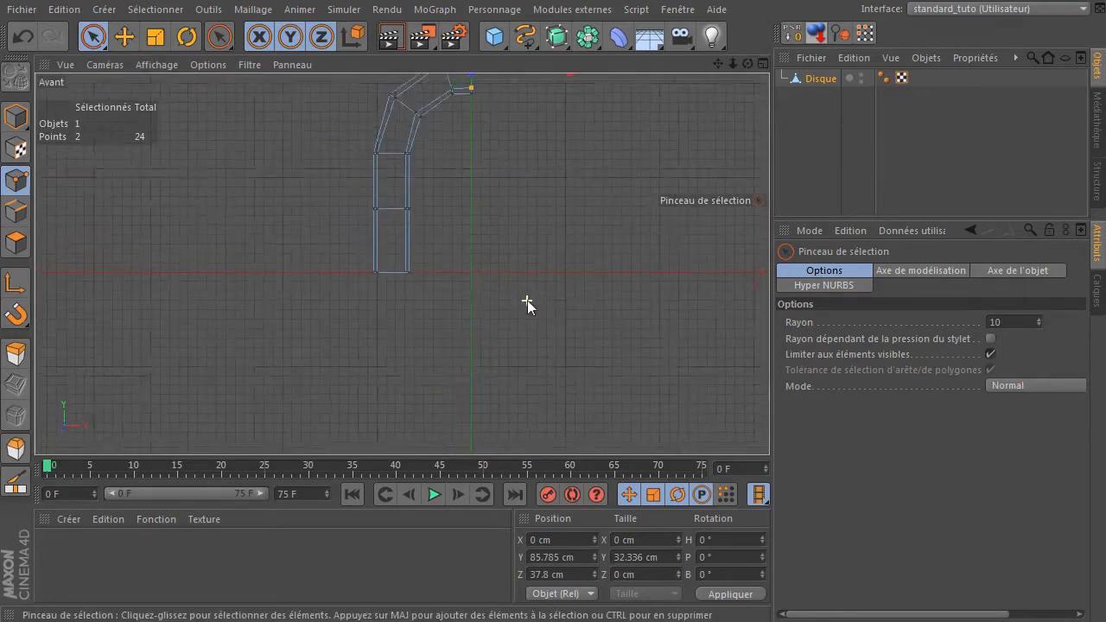
pyautogui.moveTo(719, 65); pyautogui.dragTo(679, 181)
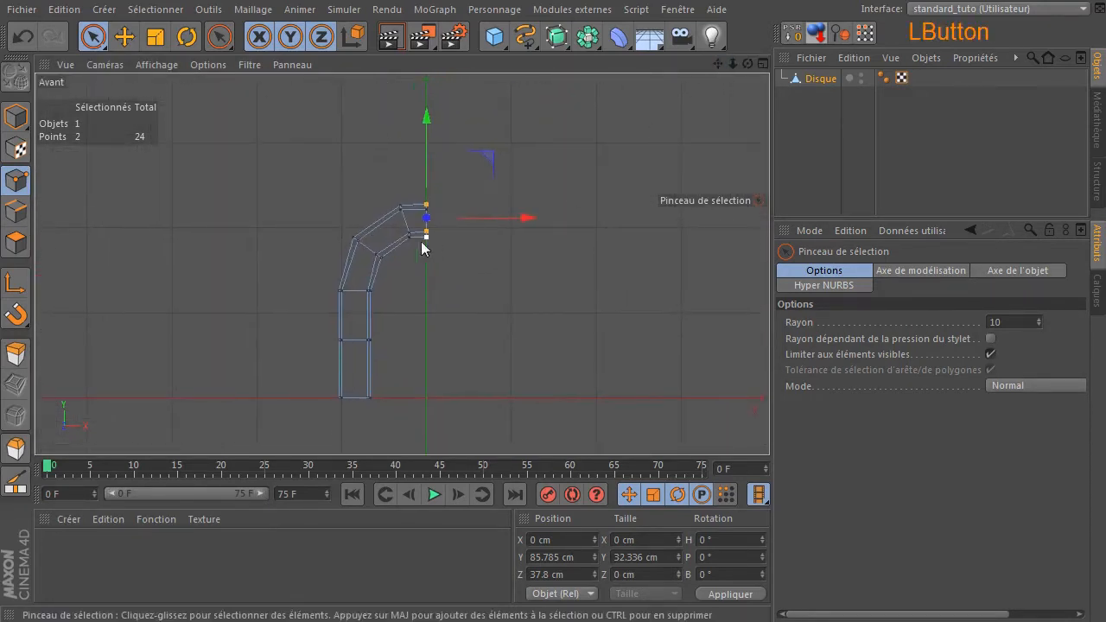
pyautogui.scroll(3, 411, 242)
pyautogui.moveTo(721, 65); pyautogui.dragTo(643, 176)
pyautogui.click(643, 176)
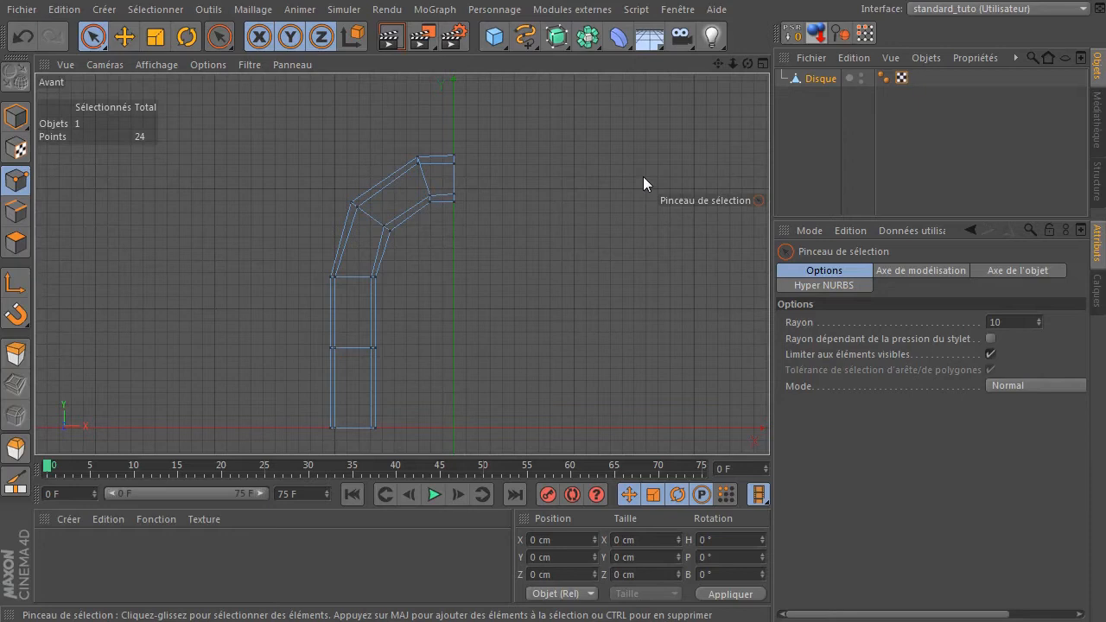
# Select the points along the half arch's inner front edge in perspective and move them forward to about Z 46.2 cm.
pyautogui.middleClick(642, 177)
pyautogui.middleClick(350, 164)
pyautogui.moveTo(747, 63)
pyautogui.mouseDown()
pyautogui.moveTo(748, 86)
pyautogui.moveTo(631, 97)
pyautogui.moveTo(566, 60)
pyautogui.moveTo(656, 48)
pyautogui.moveTo(721, 59)
pyautogui.moveTo(593, 116)
pyautogui.mouseUp()
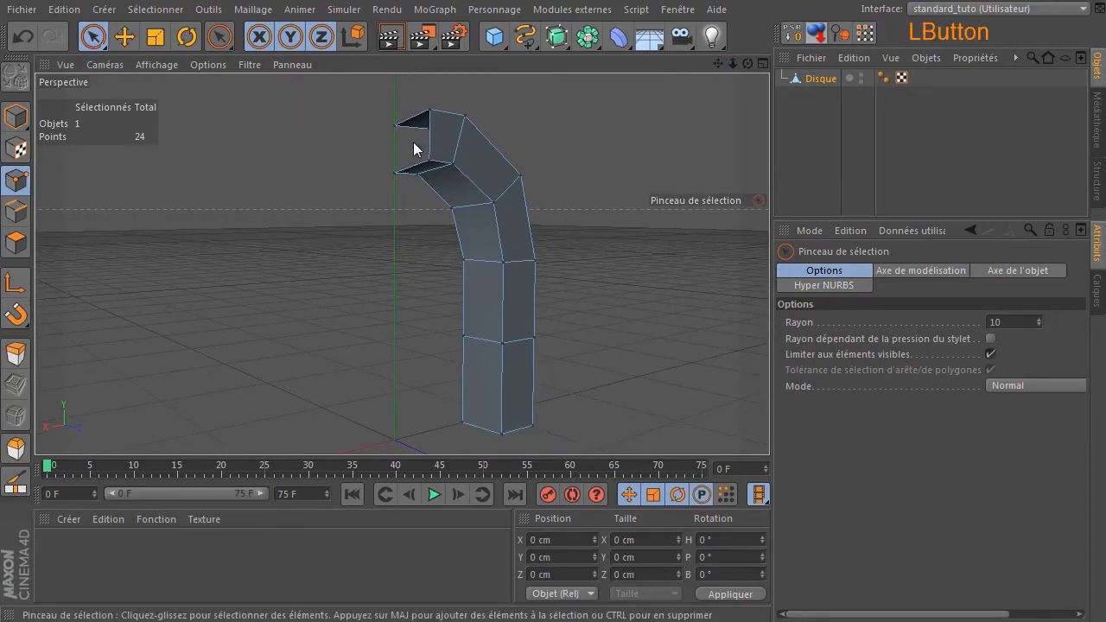
pyautogui.moveTo(415, 158)
pyautogui.mouseDown()
pyautogui.moveTo(470, 172)
pyautogui.moveTo(497, 212)
pyautogui.mouseUp()
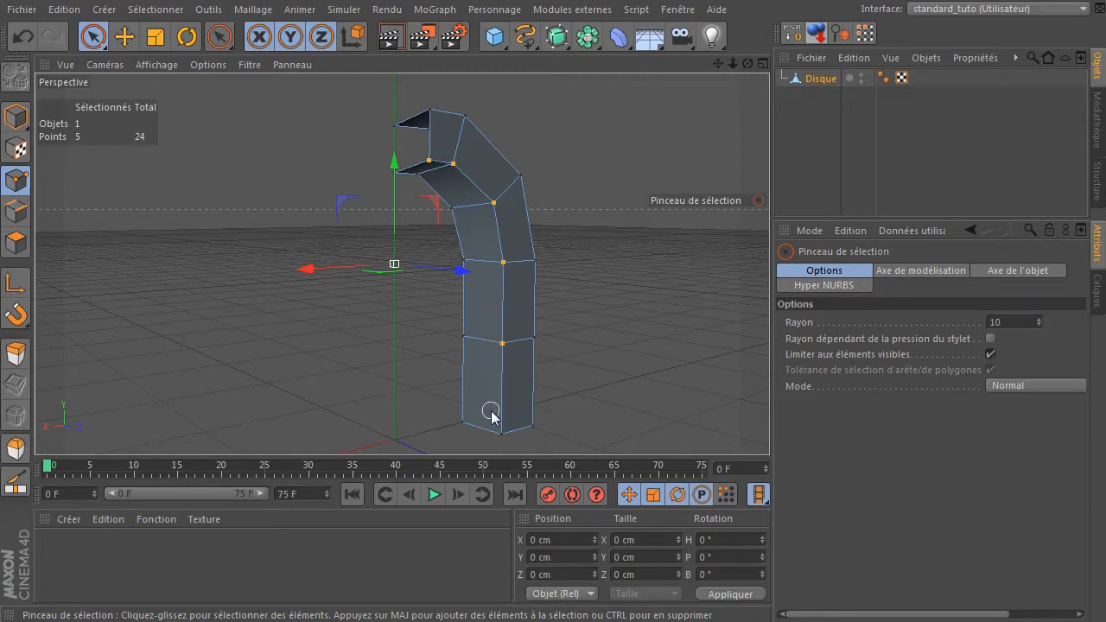
pyautogui.moveTo(543, 321); pyautogui.dragTo(553, 330)
# Select the six points along the half arch's outer front edge and move them back to about Z 33.4 cm.
pyautogui.moveTo(748, 64); pyautogui.dragTo(692, 75)
pyautogui.moveTo(420, 89)
pyautogui.mouseDown()
pyautogui.moveTo(422, 104)
pyautogui.moveTo(532, 127)
pyautogui.mouseUp()
pyautogui.moveTo(556, 167); pyautogui.dragTo(579, 190)
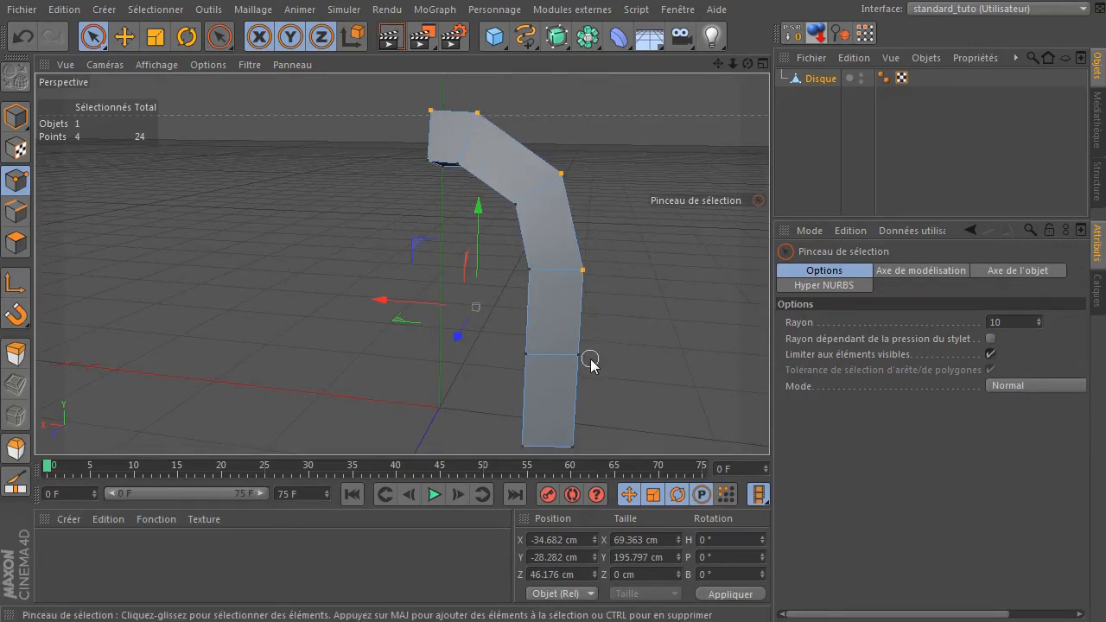
pyautogui.moveTo(587, 452); pyautogui.dragTo(604, 425)
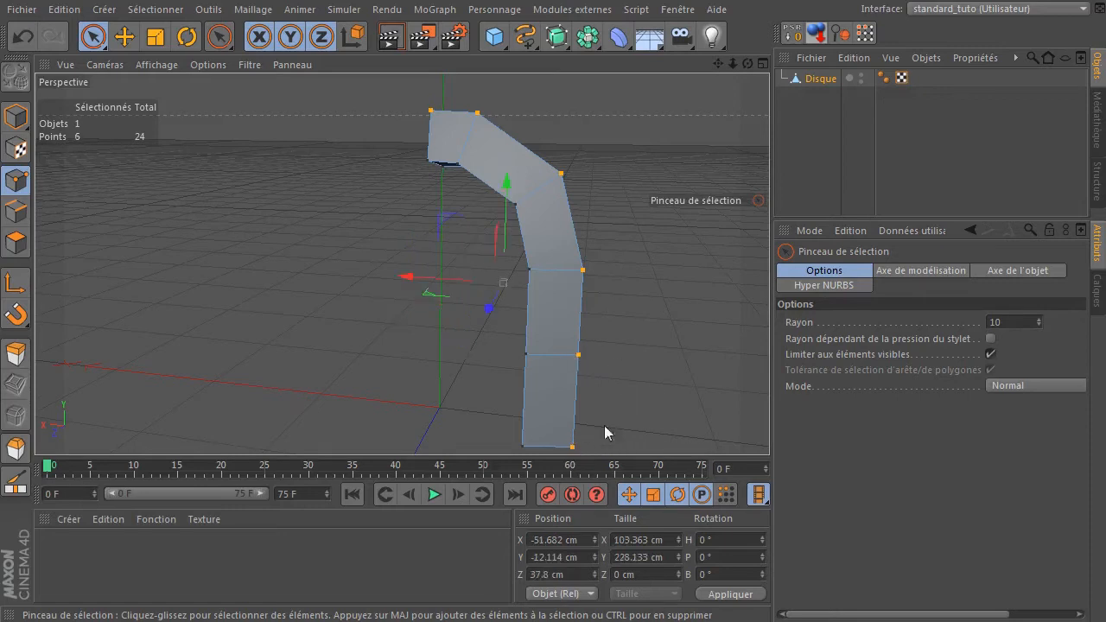
pyautogui.moveTo(748, 69); pyautogui.dragTo(765, 75)
pyautogui.moveTo(455, 304); pyautogui.dragTo(495, 300)
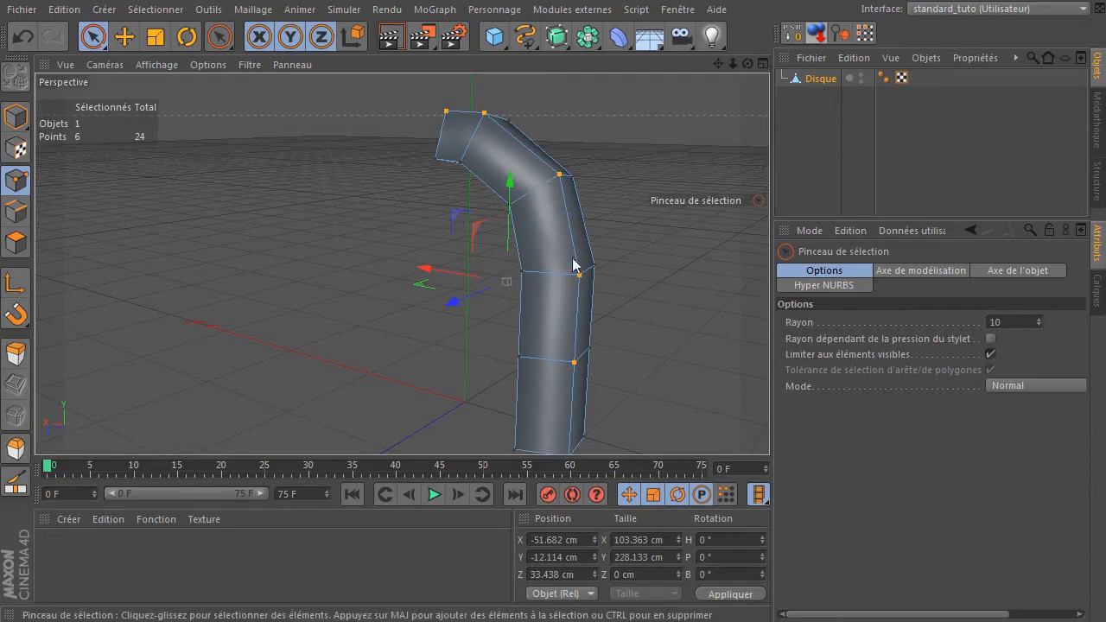
pyautogui.click(654, 261)
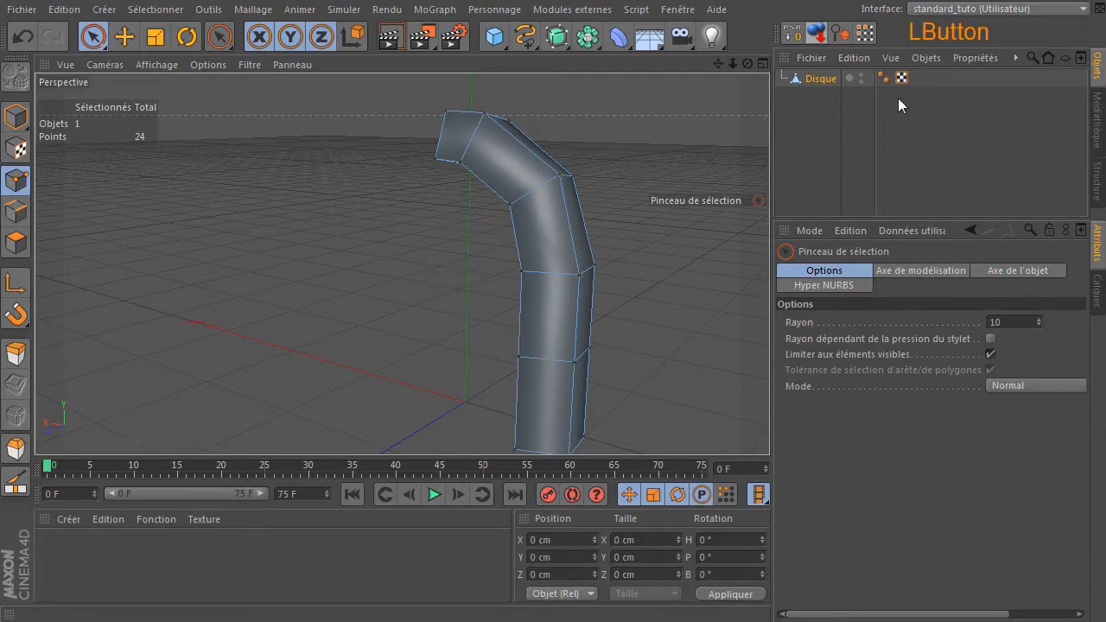
# Delete the Phong smoothing tag from the Disque object.
pyautogui.click(883, 78)
pyautogui.press('Delete')
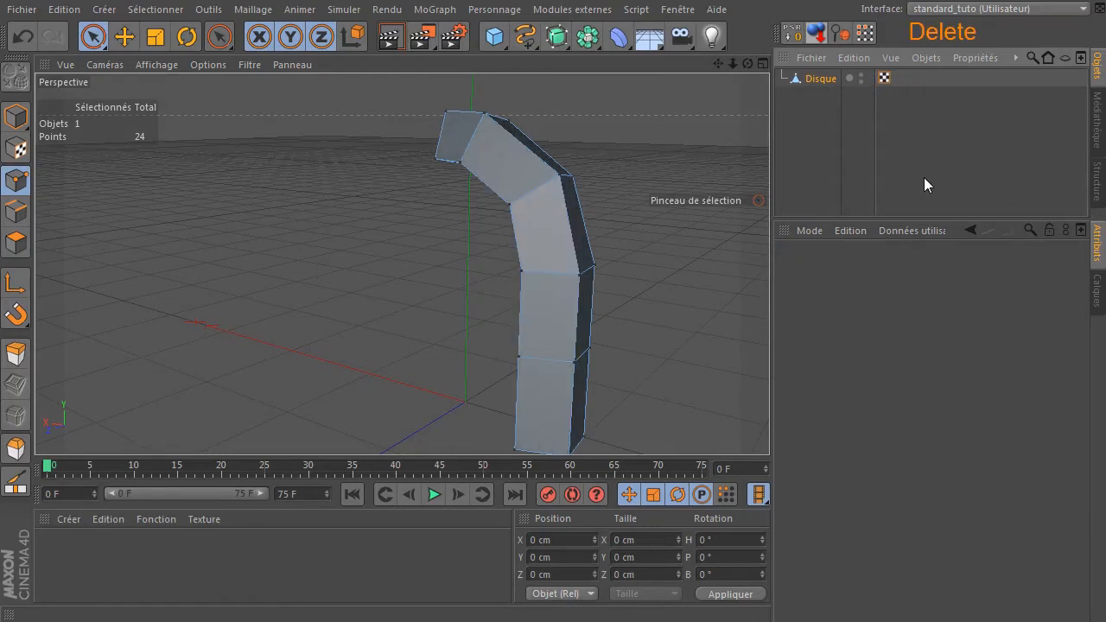
# Mirror the half arch by adding a Symmetry object and placing Disque inside it.
pyautogui.moveTo(747, 63); pyautogui.dragTo(780, 32)
pyautogui.moveTo(586, 36); pyautogui.dragTo(835, 80)
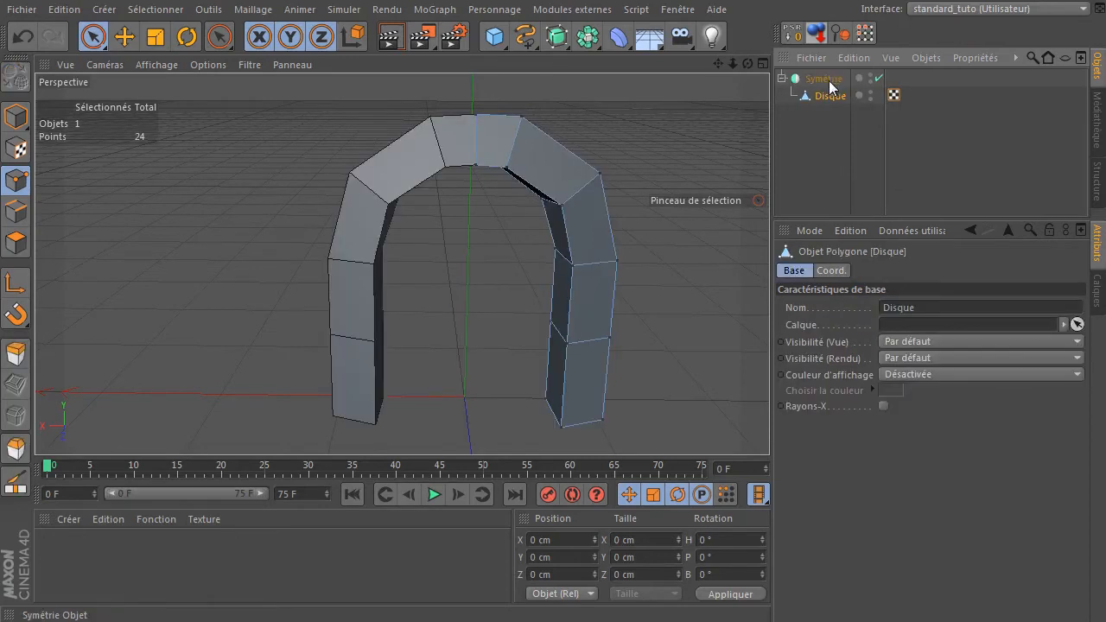
pyautogui.click(737, 76)
# Render the view and examine the complete mirrored arch from several angles and distances.
pyautogui.moveTo(747, 64); pyautogui.dragTo(675, 64)
pyautogui.click(389, 37)
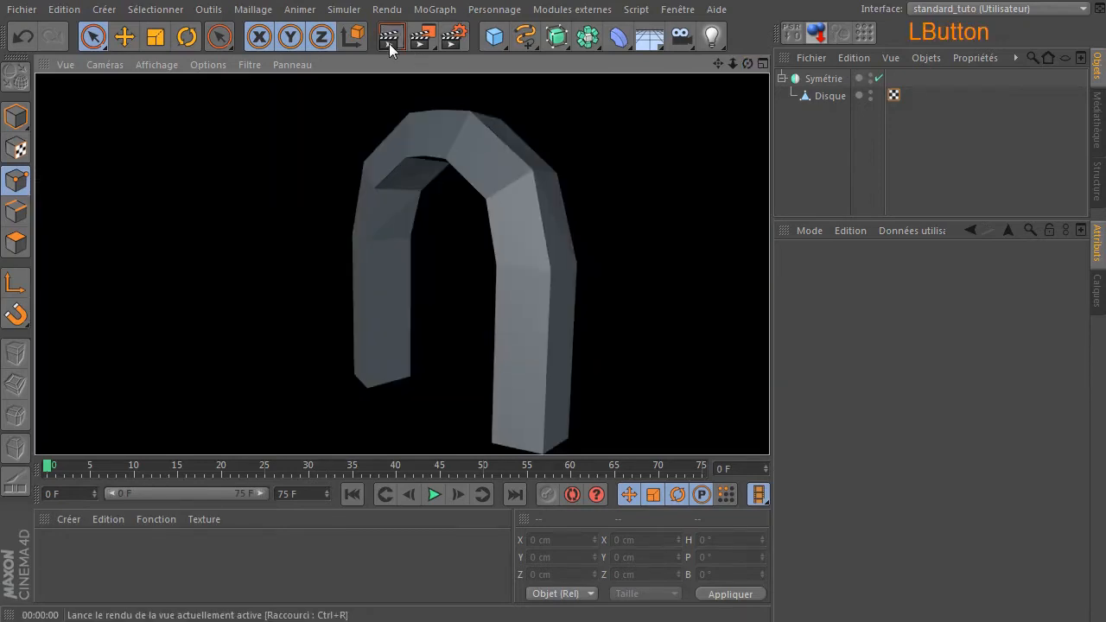
pyautogui.moveTo(741, 62)
pyautogui.mouseDown()
pyautogui.moveTo(750, 64)
pyautogui.moveTo(643, 64)
pyautogui.moveTo(741, 69)
pyautogui.moveTo(698, 73)
pyautogui.moveTo(749, 63)
pyautogui.mouseUp()
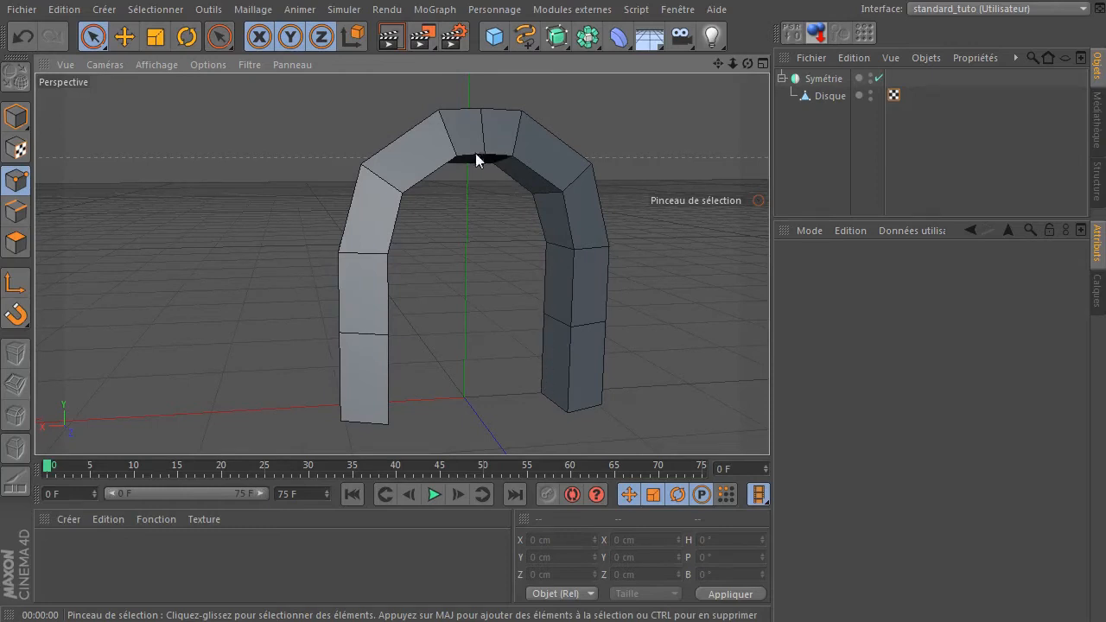
pyautogui.moveTo(747, 63)
pyautogui.mouseDown()
pyautogui.moveTo(719, 68)
pyautogui.moveTo(760, 63)
pyautogui.mouseUp()
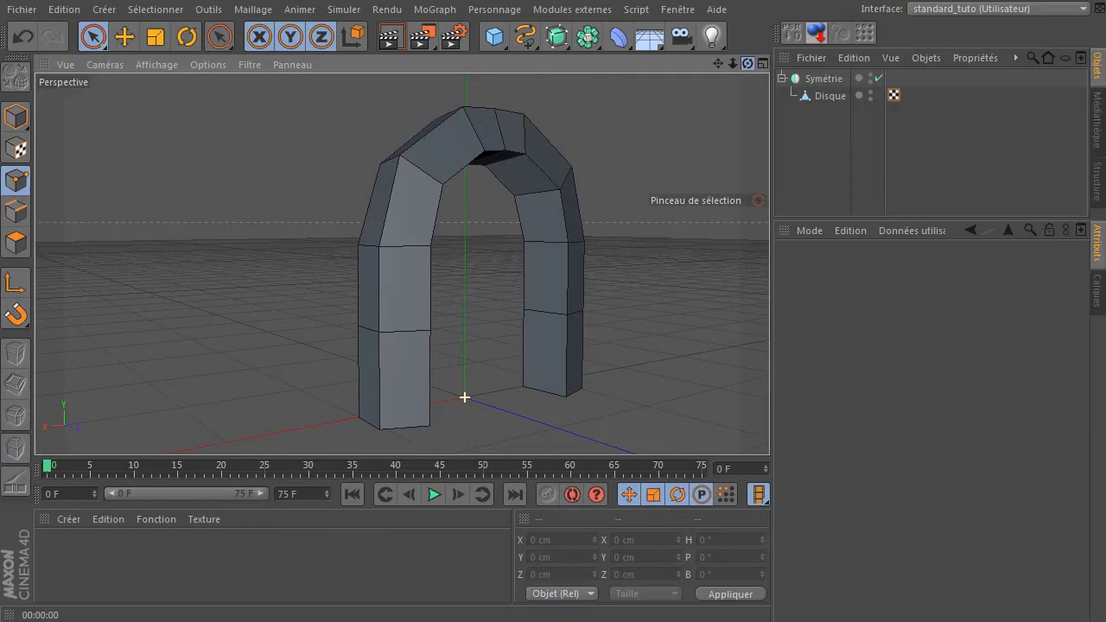
pyautogui.moveTo(761, 63); pyautogui.dragTo(738, 64)
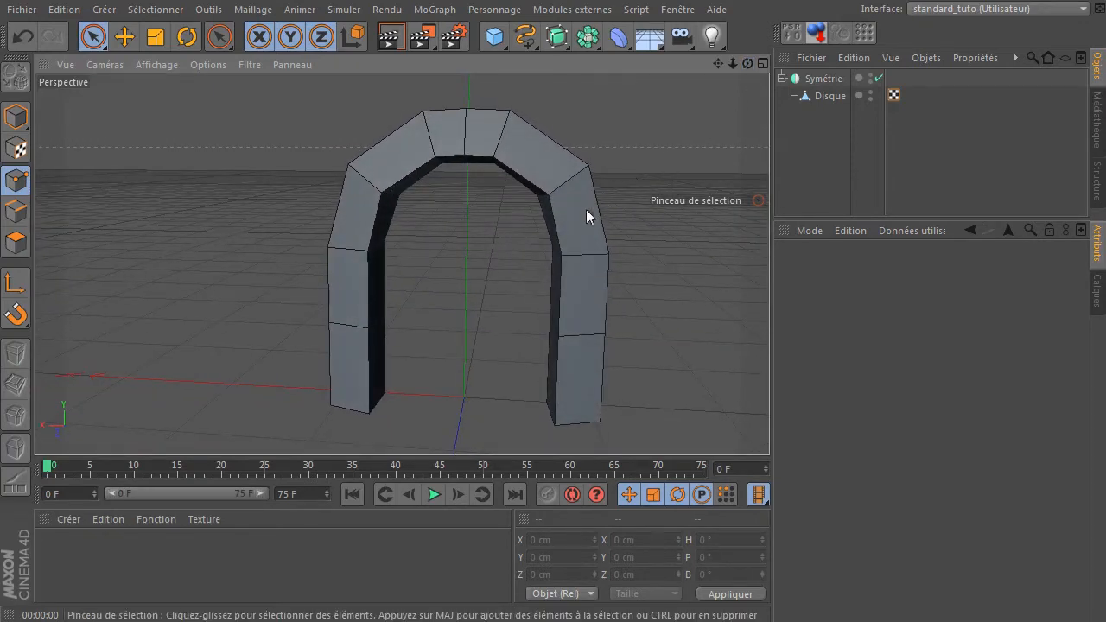
pyautogui.scroll(-4, 574, 268)
pyautogui.moveTo(716, 64); pyautogui.dragTo(744, 60)
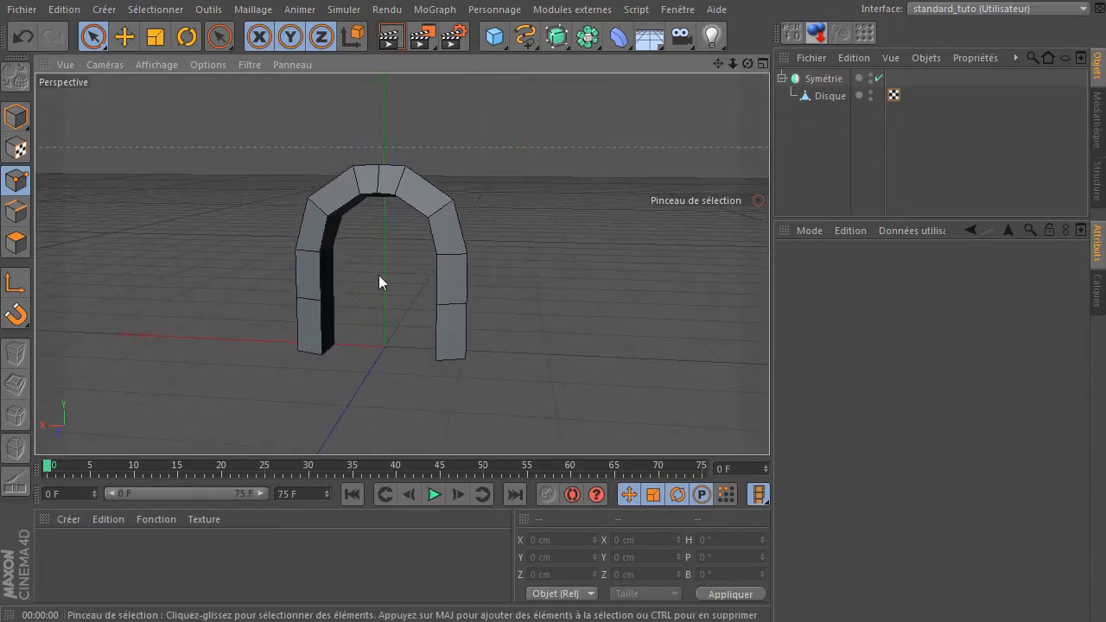
# Convert the Symétrie object into editable geometry.
pyautogui.click(838, 96)
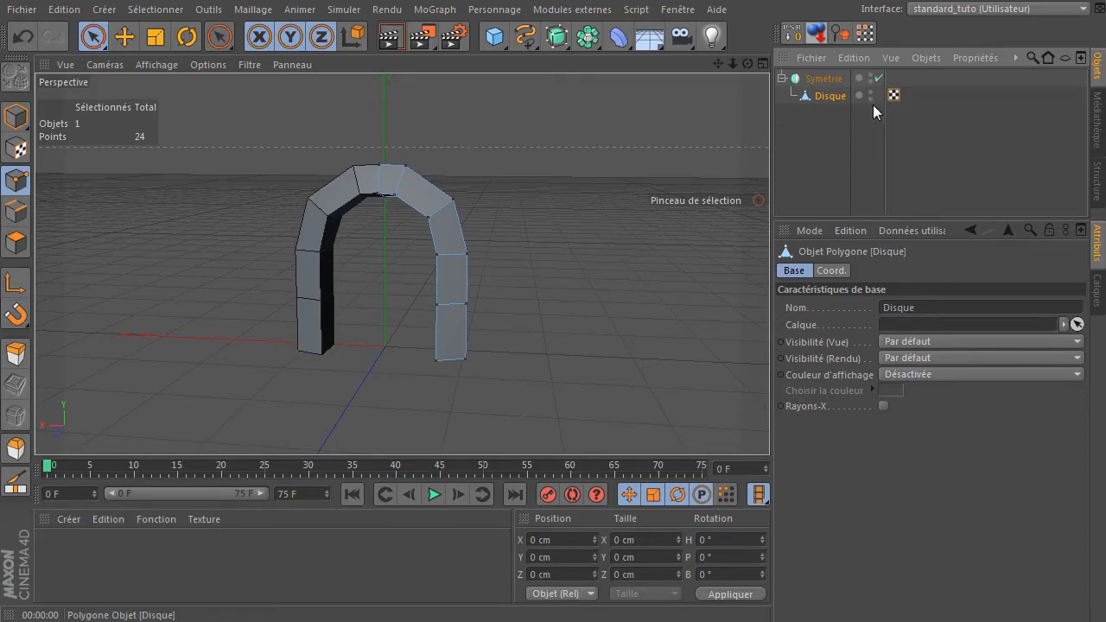
pyautogui.click(825, 79)
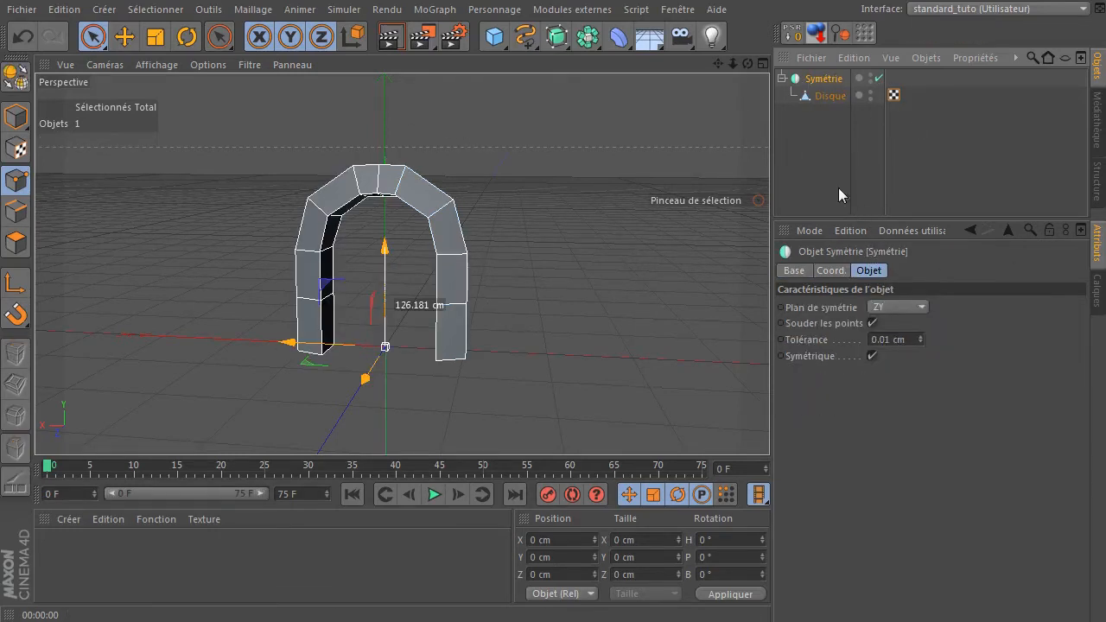
pyautogui.press('c')
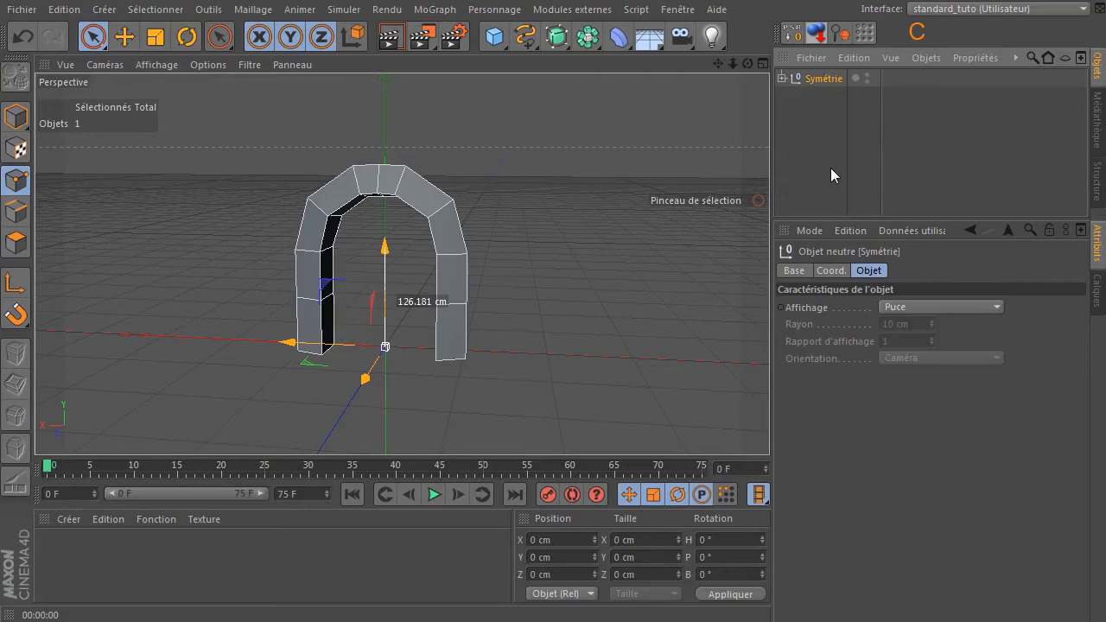
pyautogui.click(803, 92)
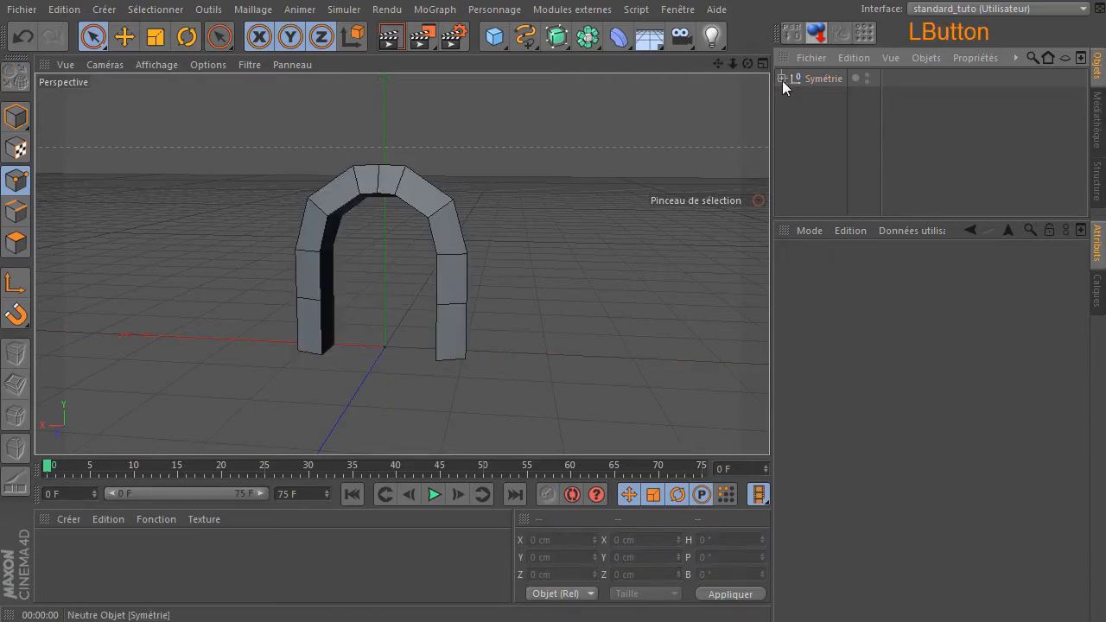
# Take the Disque mesh out of the Symétrie null, delete the empty null and select Disque.
pyautogui.click(781, 79)
pyautogui.click(824, 97)
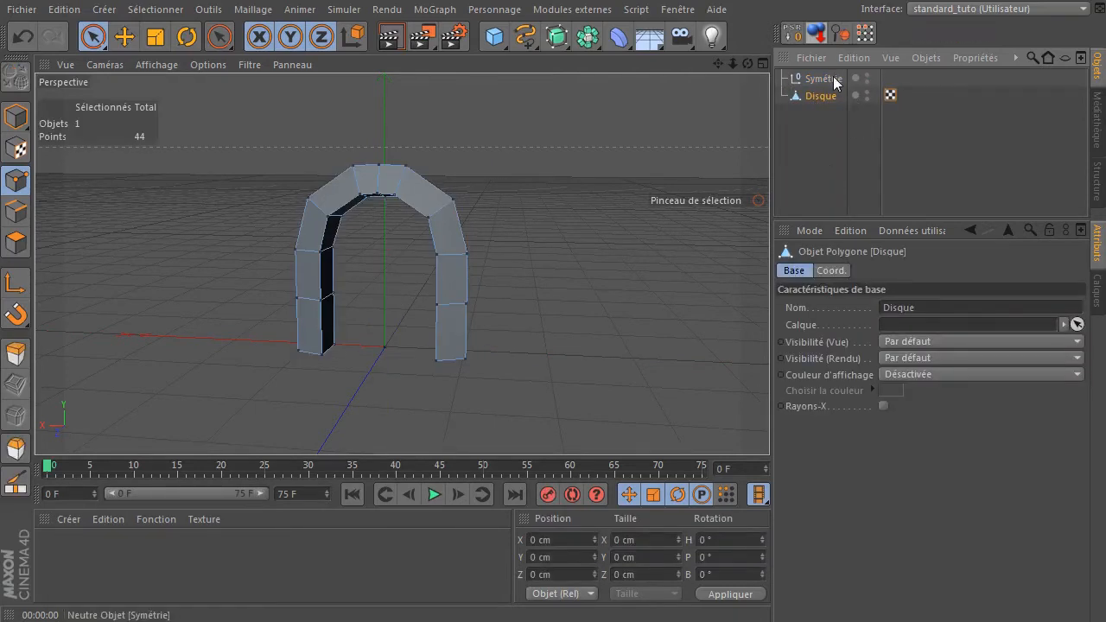
pyautogui.click(823, 79)
pyautogui.press('Delete')
pyautogui.click(812, 79)
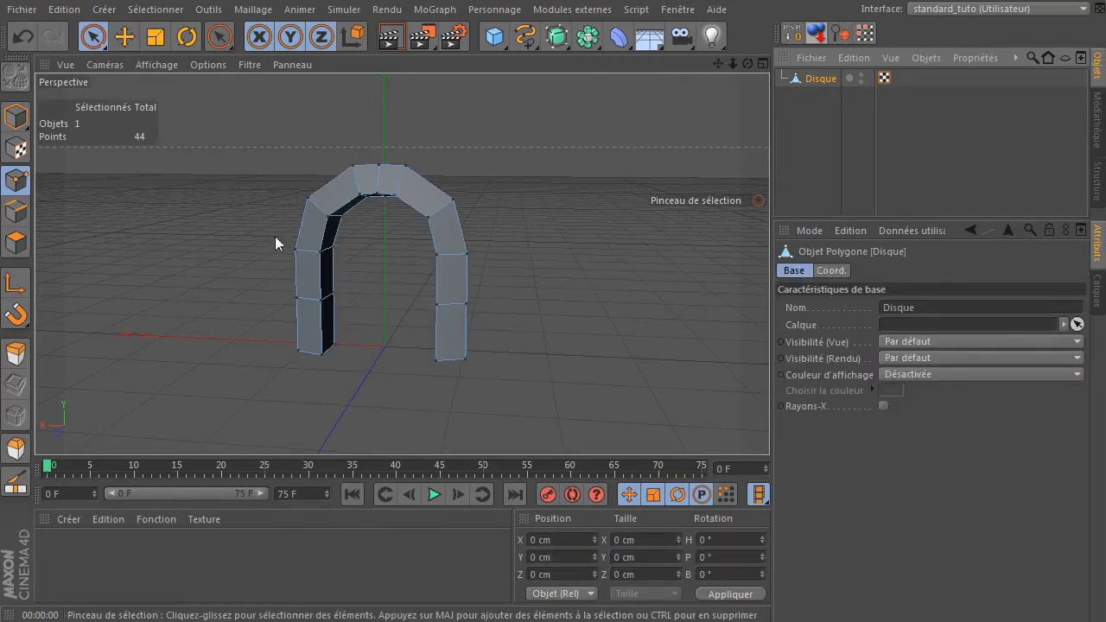
# Optimize all points of the Disque mesh, then clear the point selection.
pyautogui.click(18, 184)
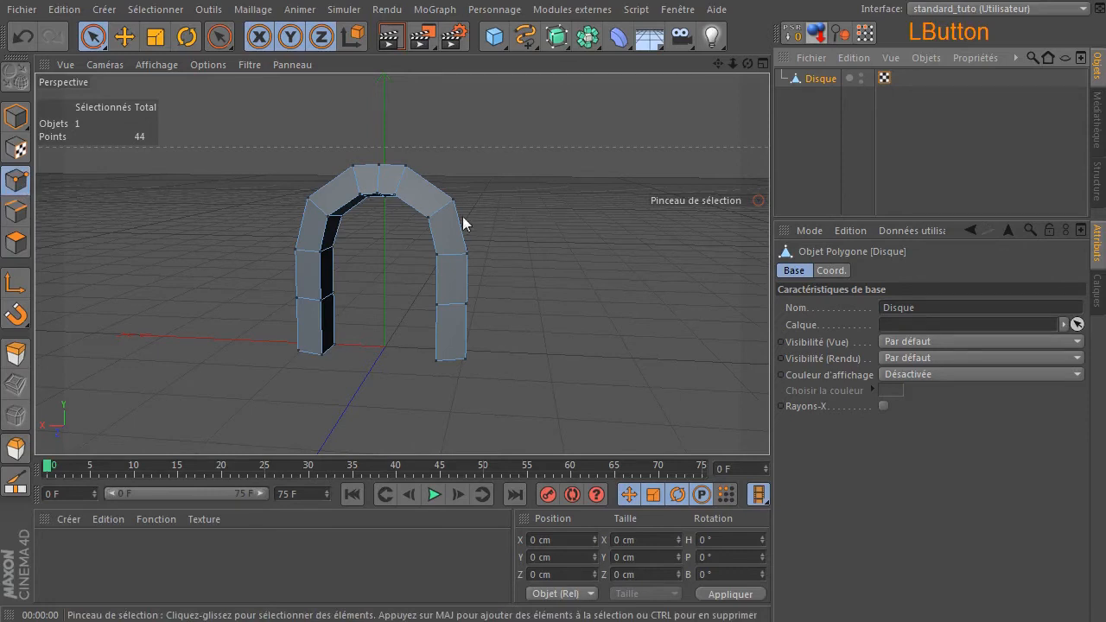
pyautogui.hotkey('ctrl', 'a')
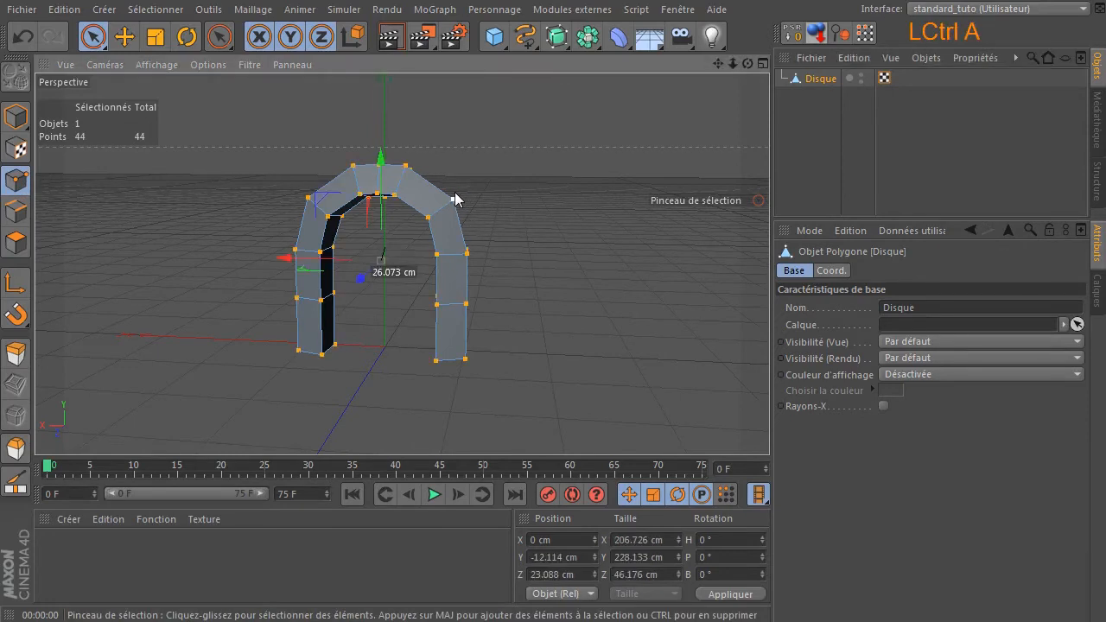
pyautogui.rightClick(541, 105)
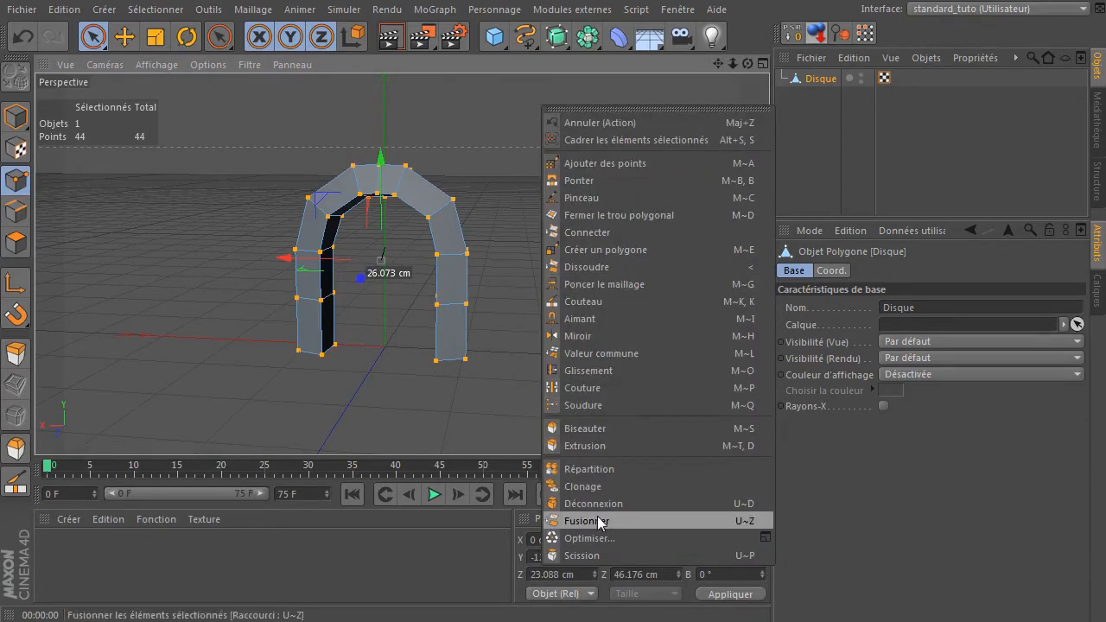
pyautogui.click(578, 538)
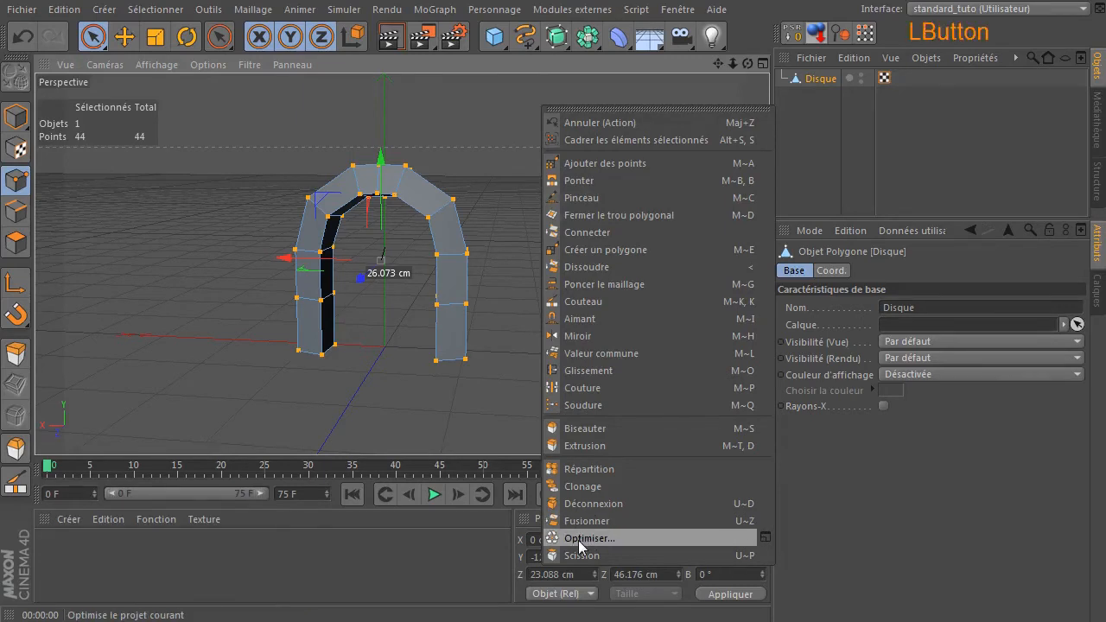
pyautogui.scroll(1, 386, 270)
pyautogui.scroll(2, 386, 270)
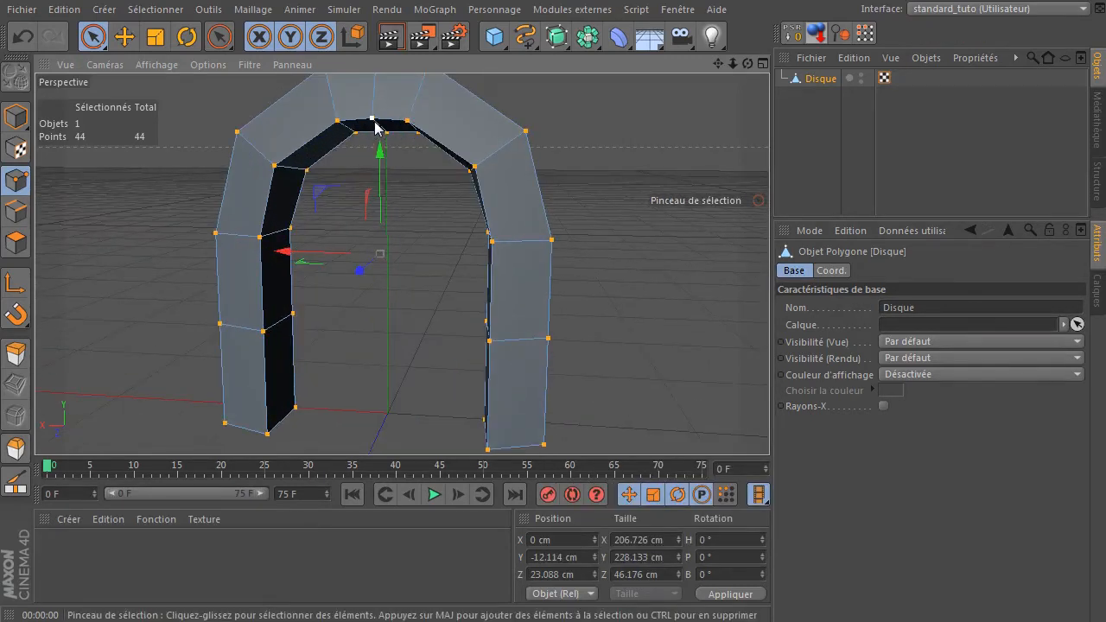
pyautogui.click(395, 154)
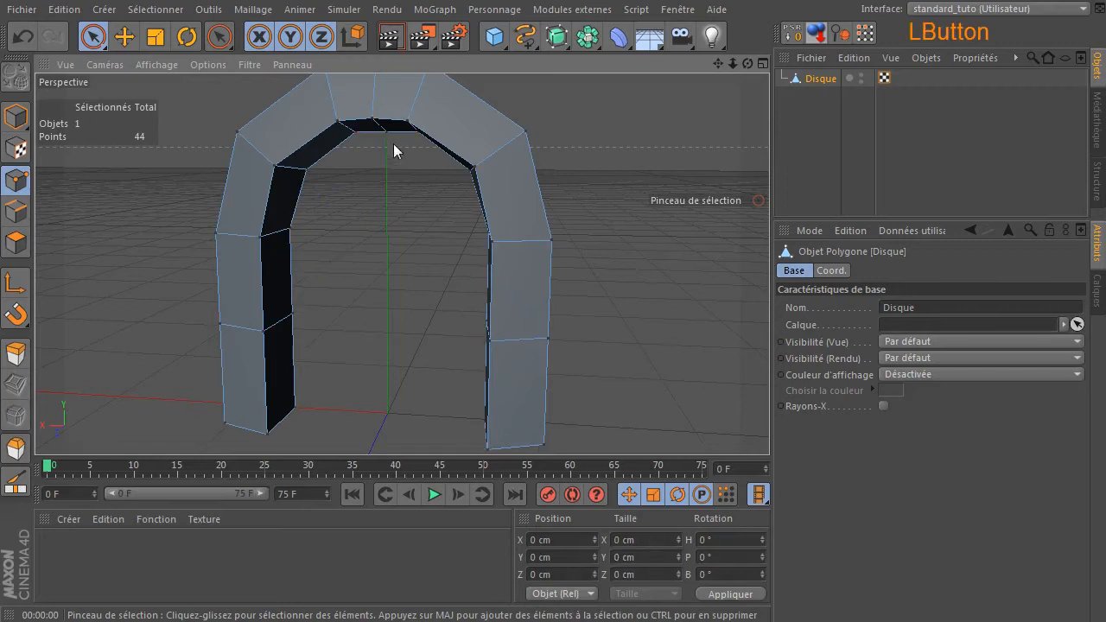
# Dissolve the vertical centre edge on the front face of the arch's crown.
pyautogui.moveTo(718, 63); pyautogui.dragTo(486, 262)
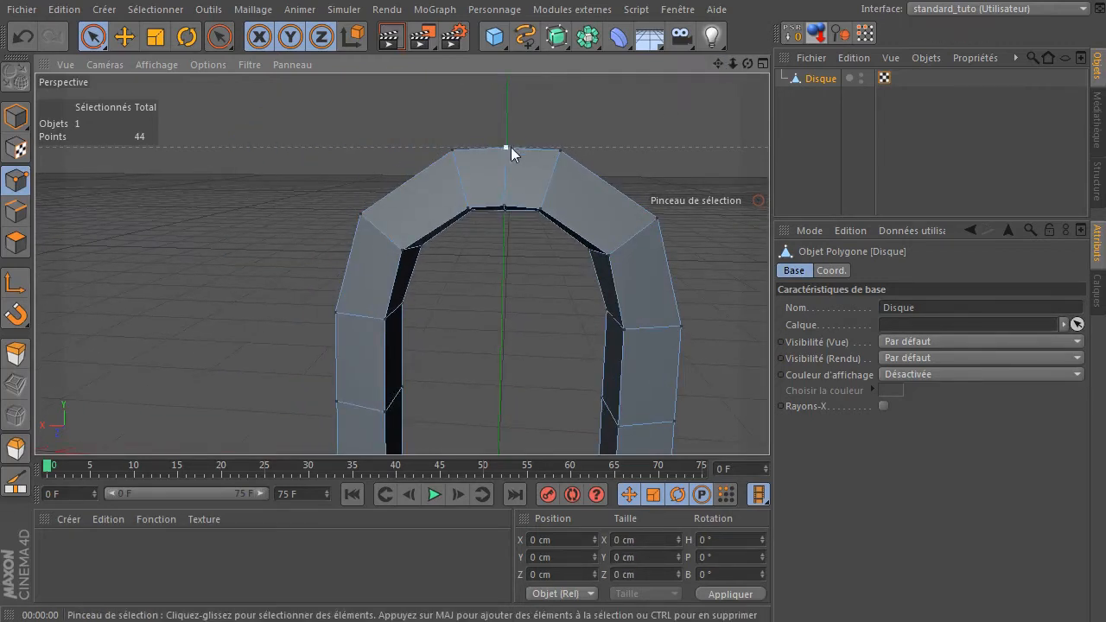
pyautogui.click(15, 210)
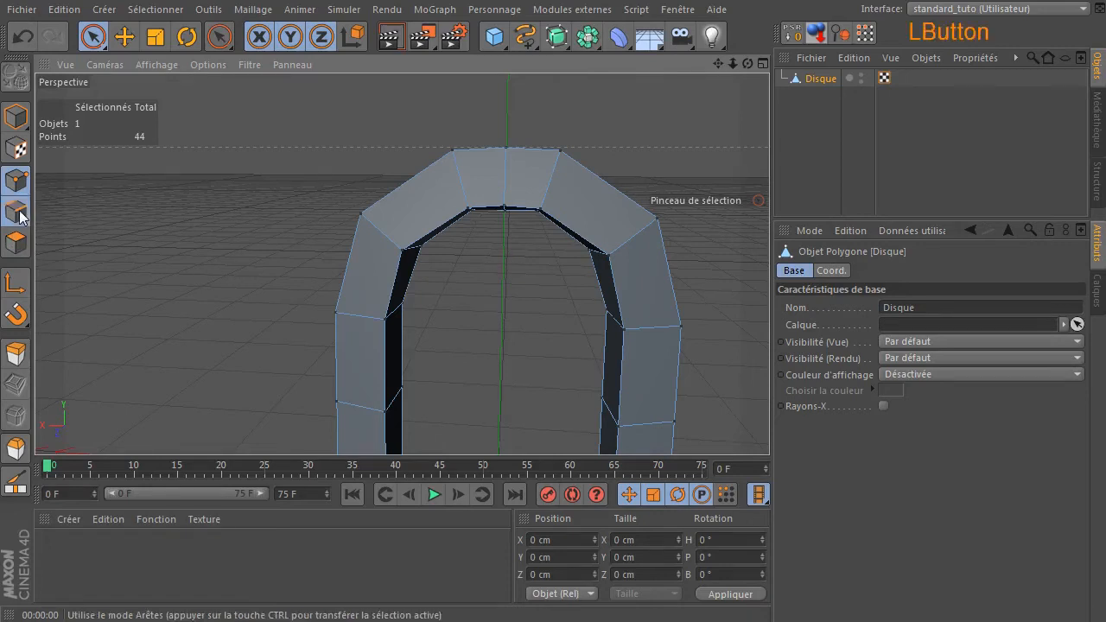
pyautogui.click(510, 177)
pyautogui.click(513, 178)
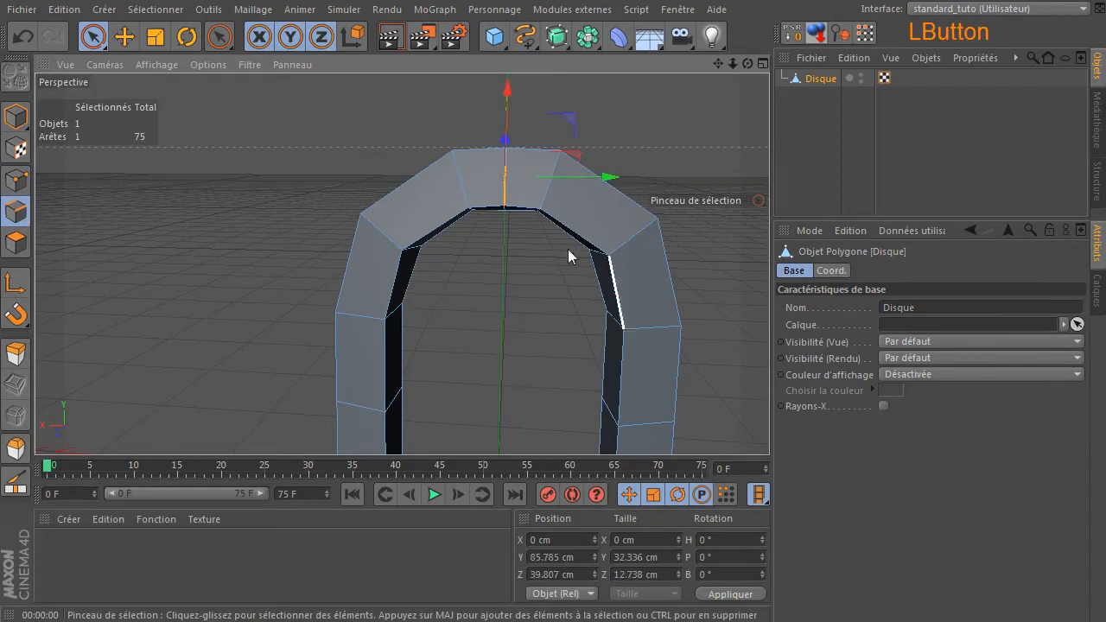
pyautogui.rightClick(602, 94)
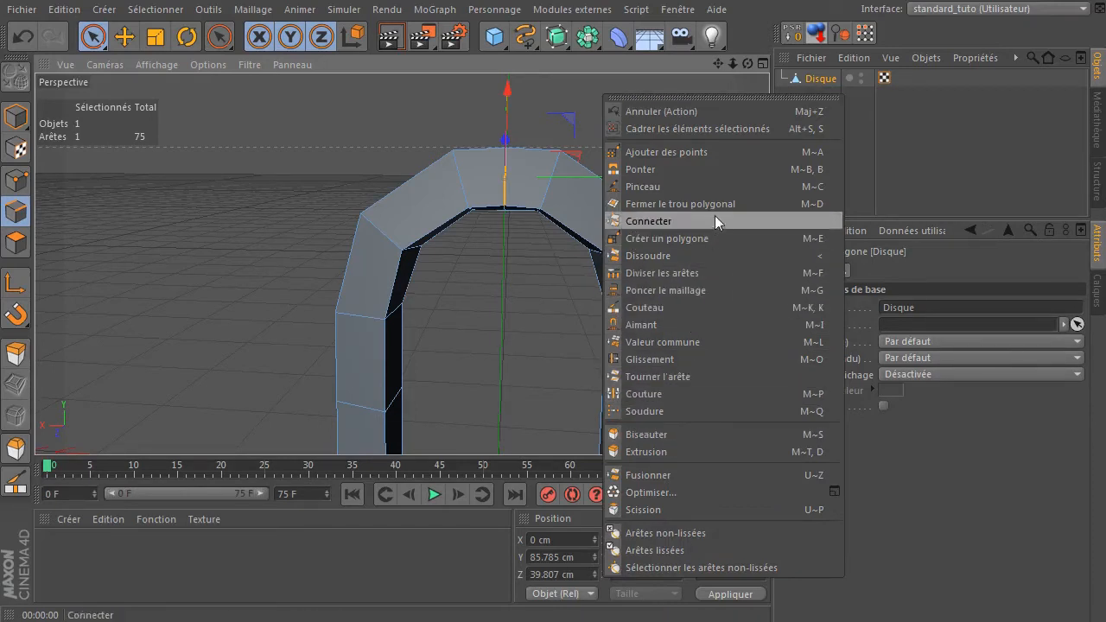
pyautogui.click(704, 251)
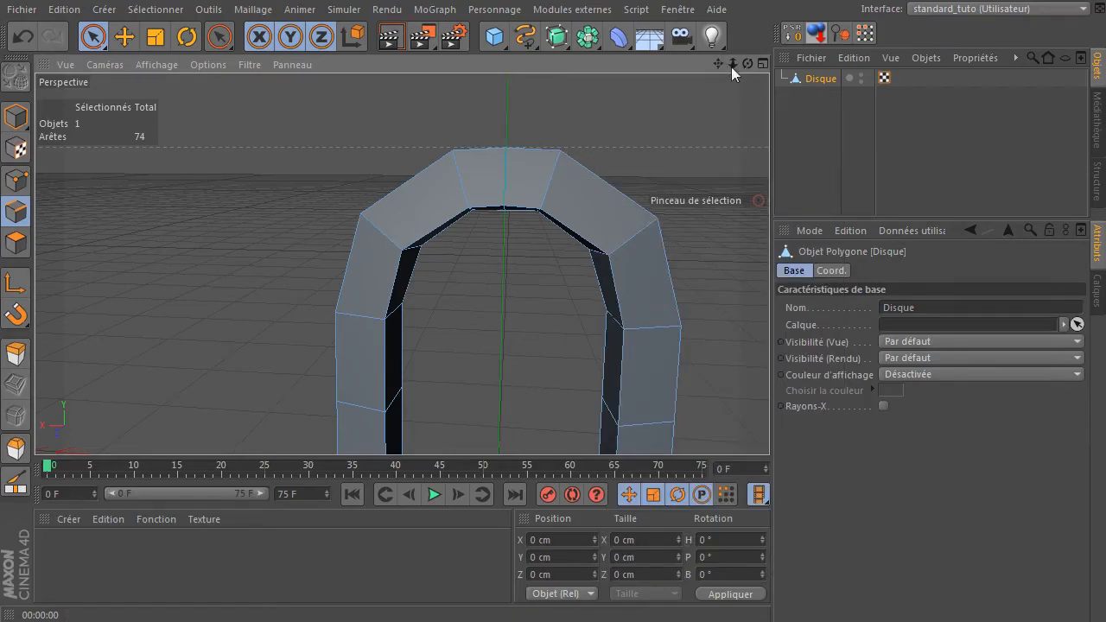
# Dissolve the remaining centre edges across the top and the inner underside of the arch's crown.
pyautogui.hotkey('ctrl', 'shift', 'z')
pyautogui.click(529, 258)
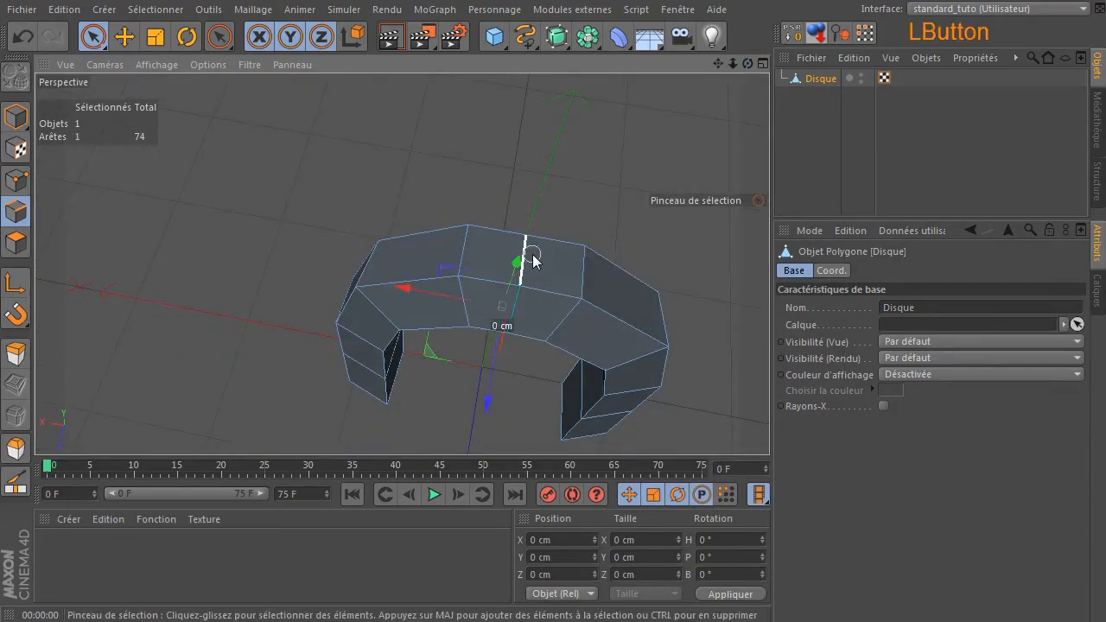
pyautogui.rightClick(610, 139)
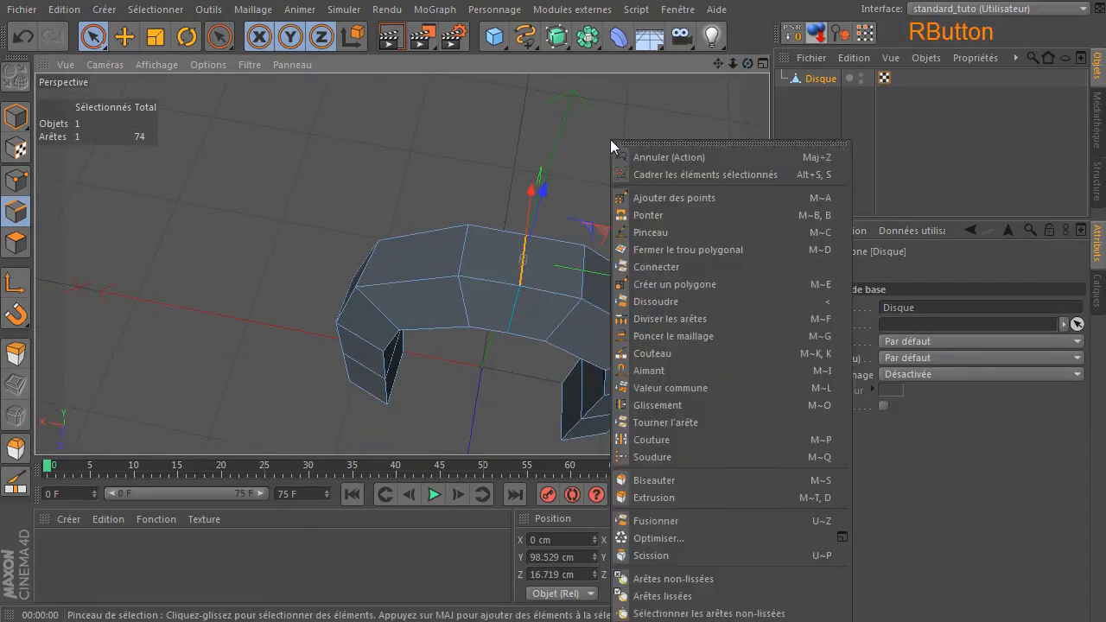
pyautogui.click(661, 301)
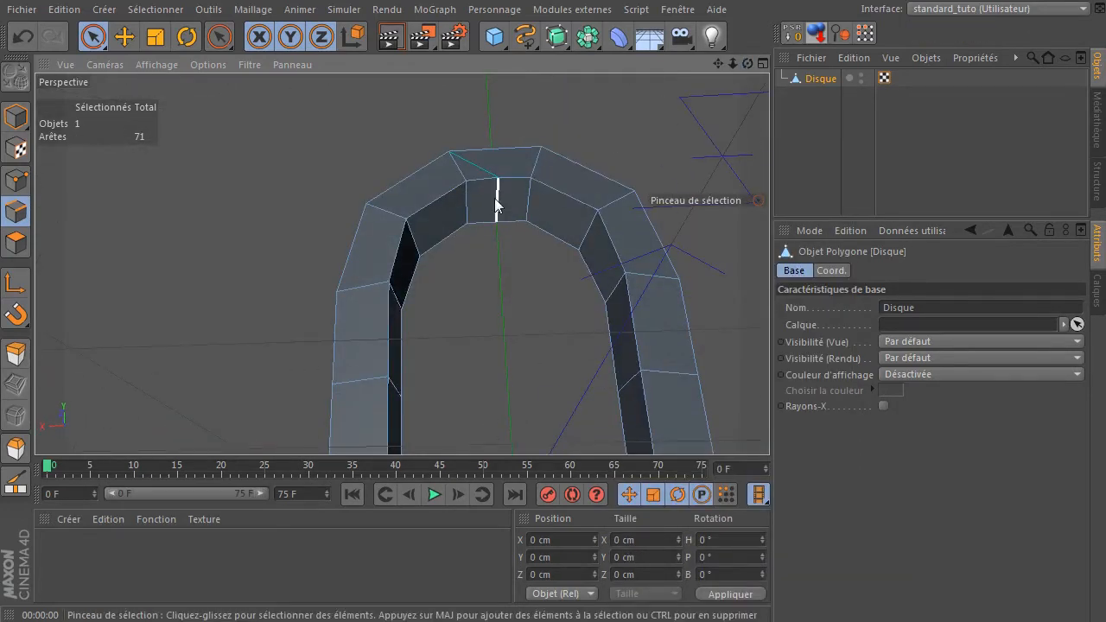
pyautogui.click(497, 205)
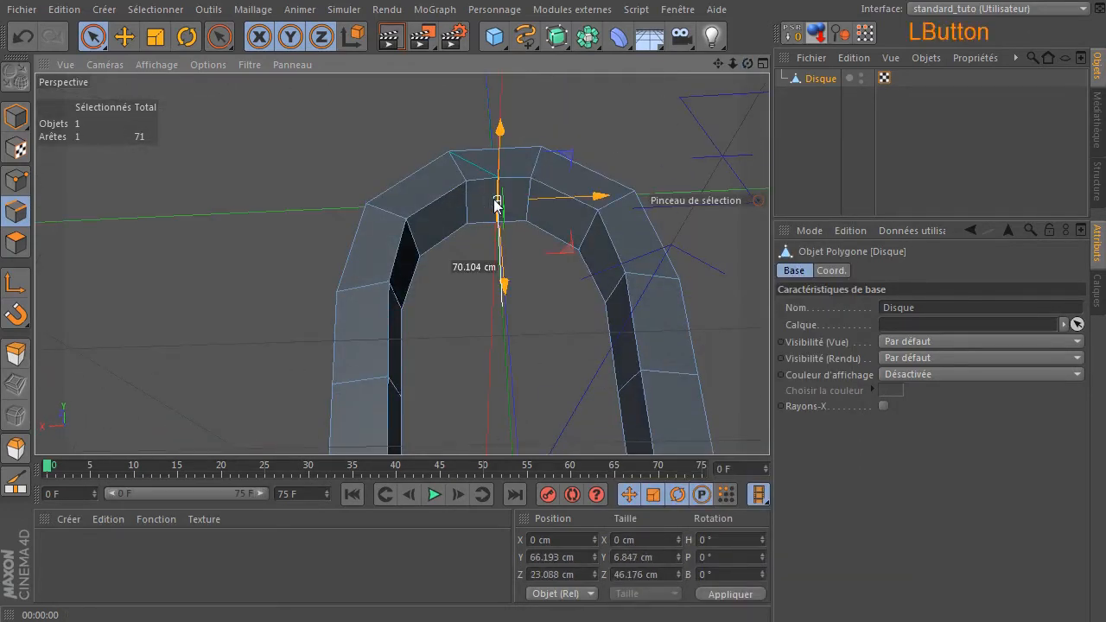
pyautogui.rightClick(497, 205)
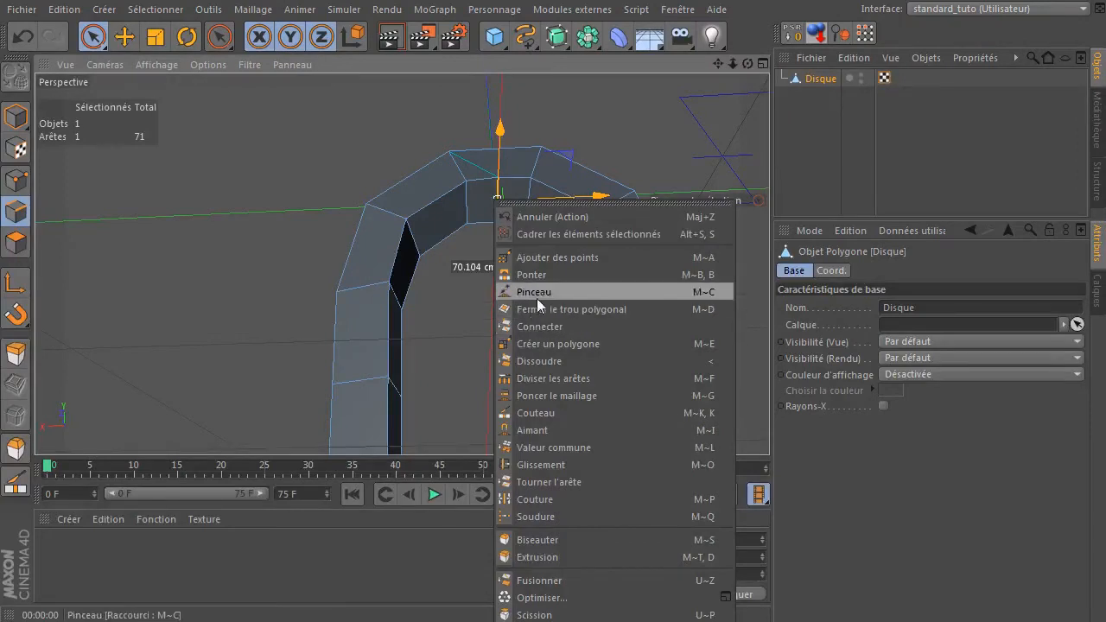
pyautogui.click(535, 362)
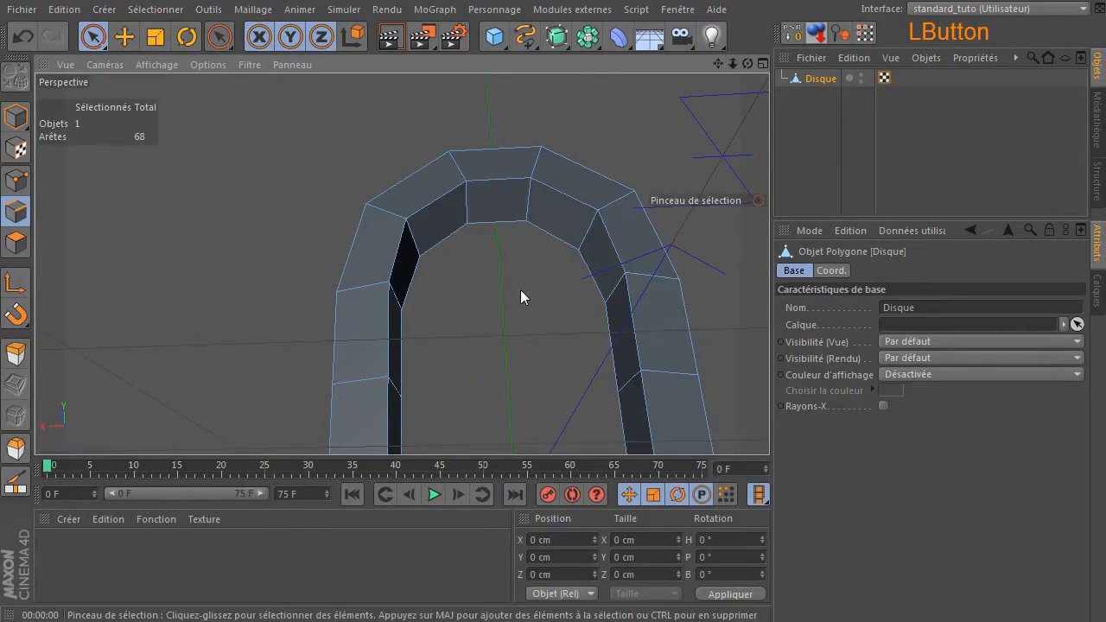
# Bridge the rear inner edges of the two lowest pillar segments to fill the bottom of the doorway.
pyautogui.moveTo(747, 61)
pyautogui.mouseDown()
pyautogui.moveTo(683, 64)
pyautogui.moveTo(748, 62)
pyautogui.moveTo(683, 38)
pyautogui.moveTo(731, 67)
pyautogui.mouseUp()
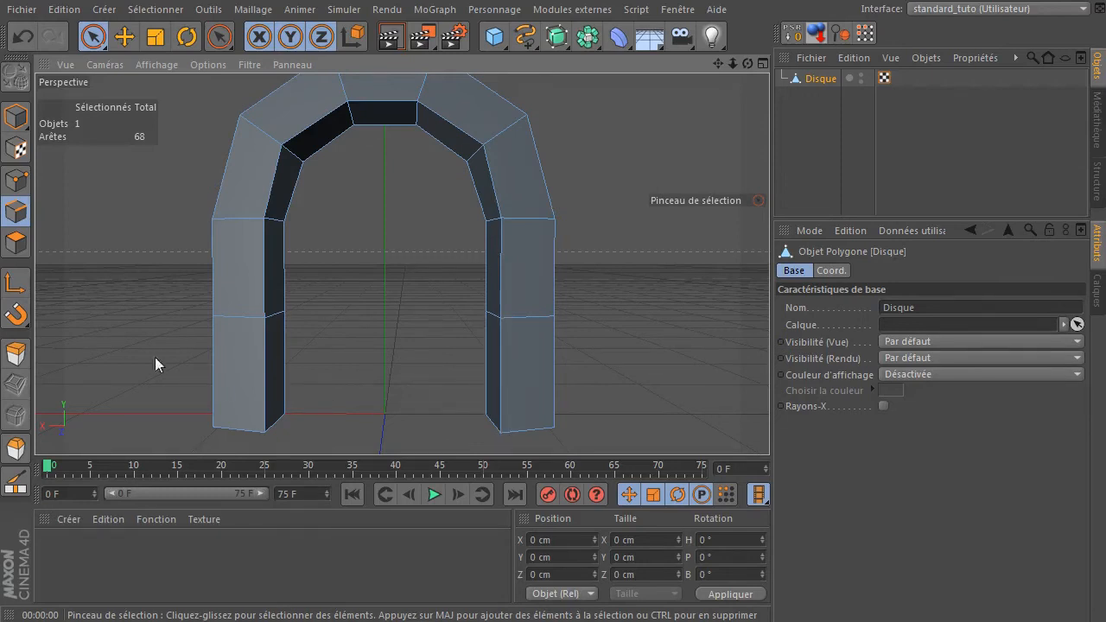
pyautogui.click(16, 215)
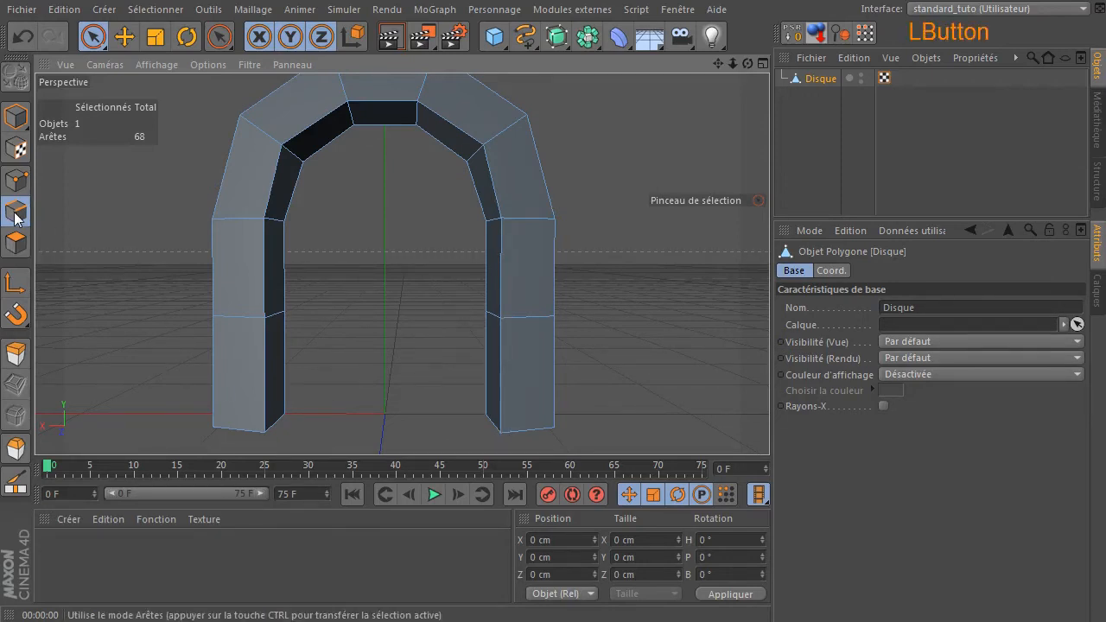
pyautogui.moveTo(329, 347); pyautogui.dragTo(285, 358)
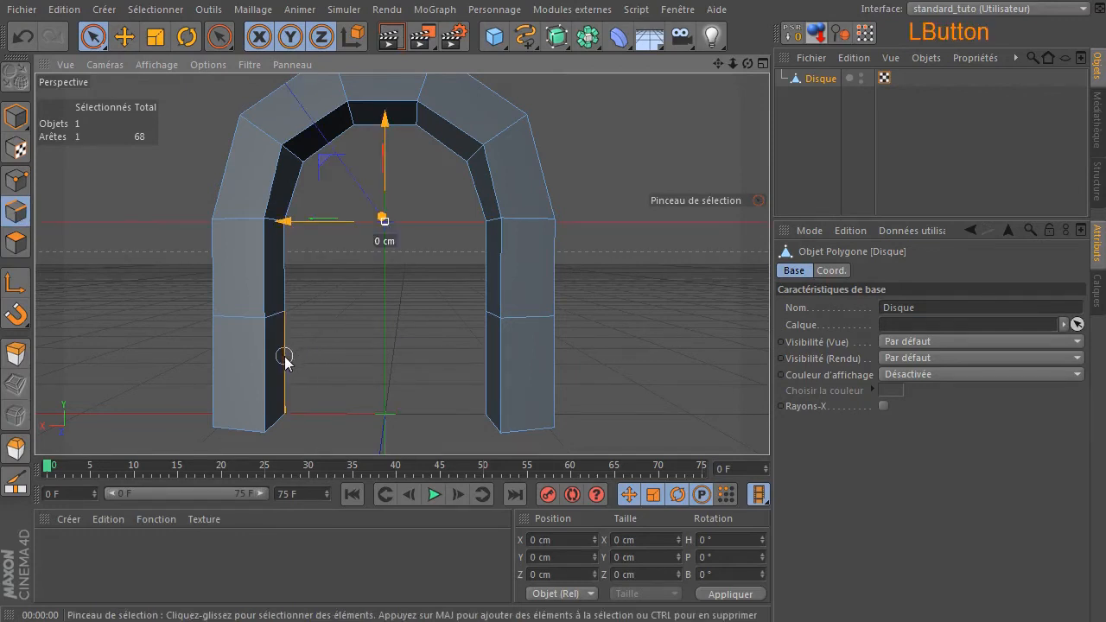
pyautogui.keyDown('shift'); pyautogui.click(480, 365); pyautogui.keyUp('shift')
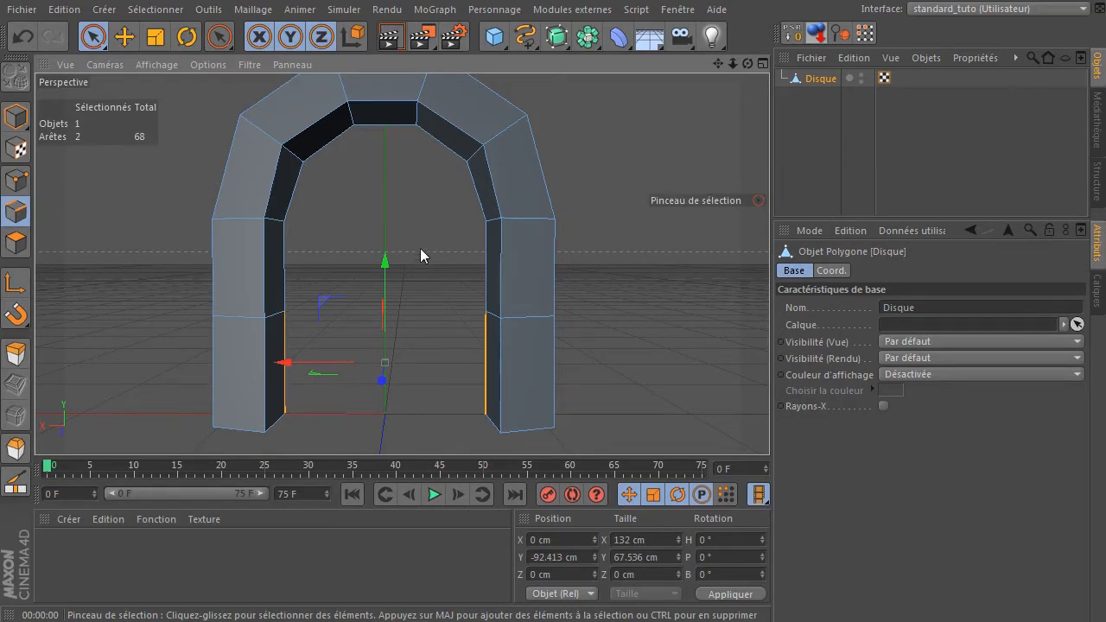
pyautogui.press('m')
pyautogui.press('b')
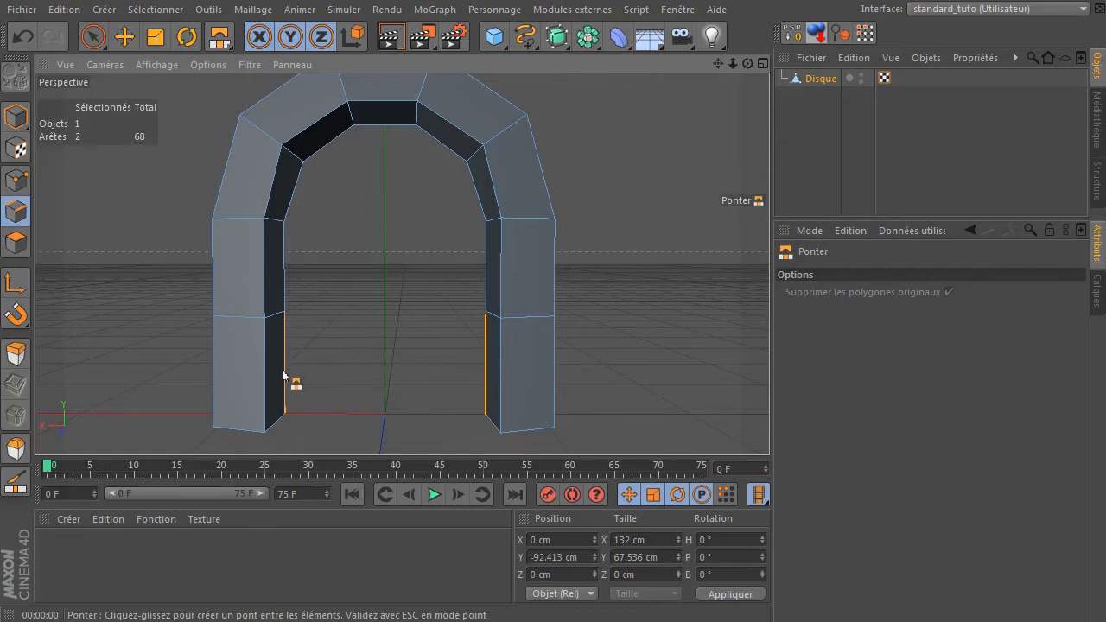
pyautogui.moveTo(290, 381); pyautogui.dragTo(484, 370)
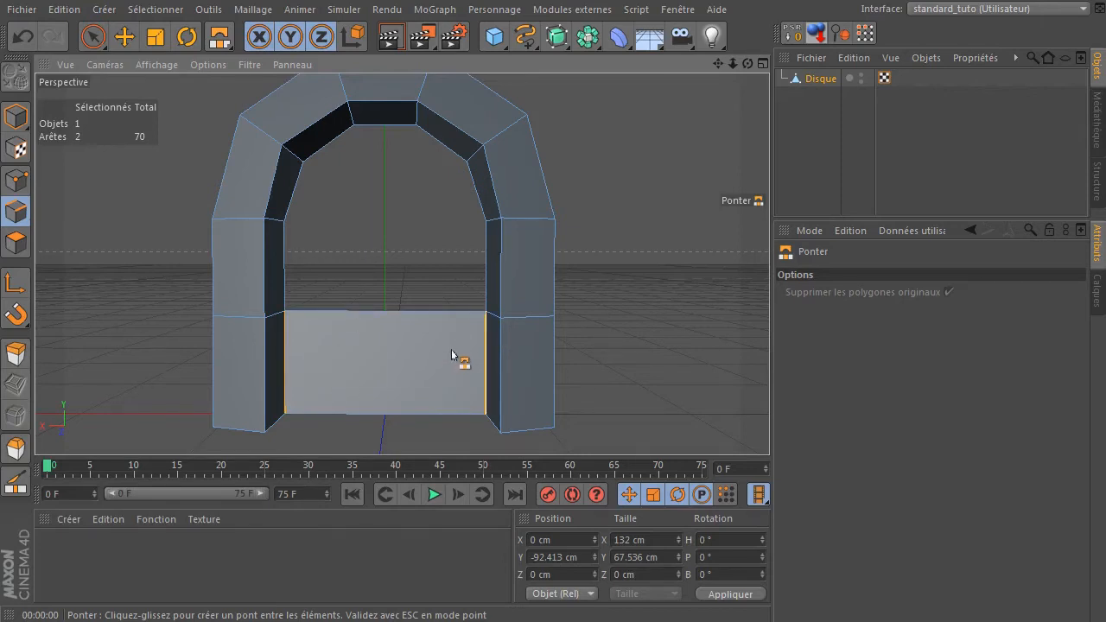
# Bridge the rear inner edges of the middle pillar segments, directly above the first door polygon.
pyautogui.press('space')
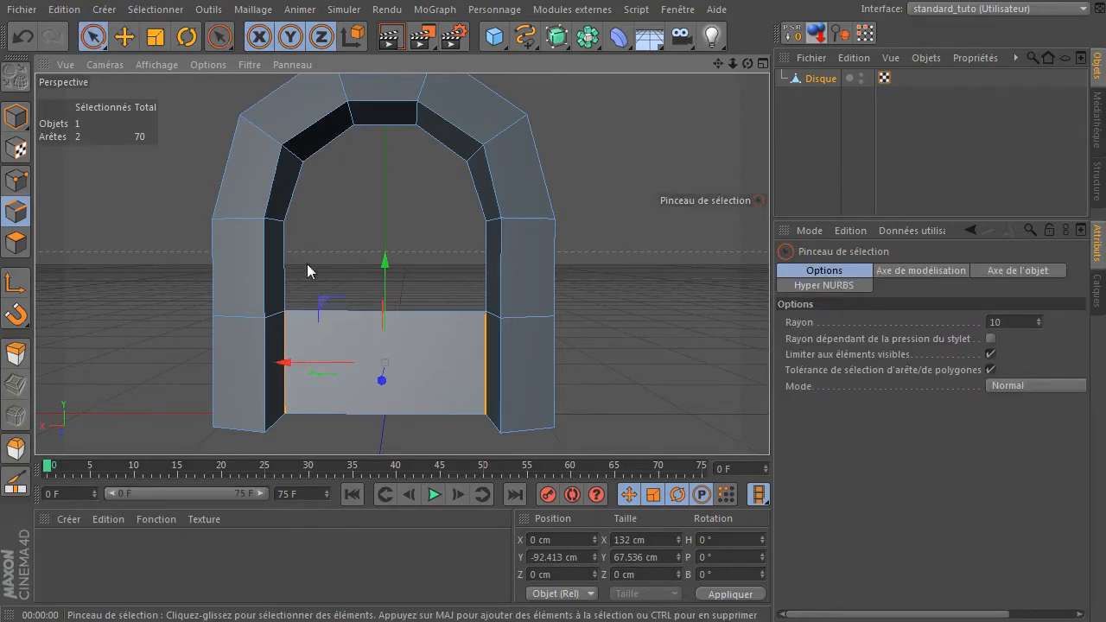
pyautogui.click(336, 260)
pyautogui.moveTo(293, 279); pyautogui.dragTo(481, 266)
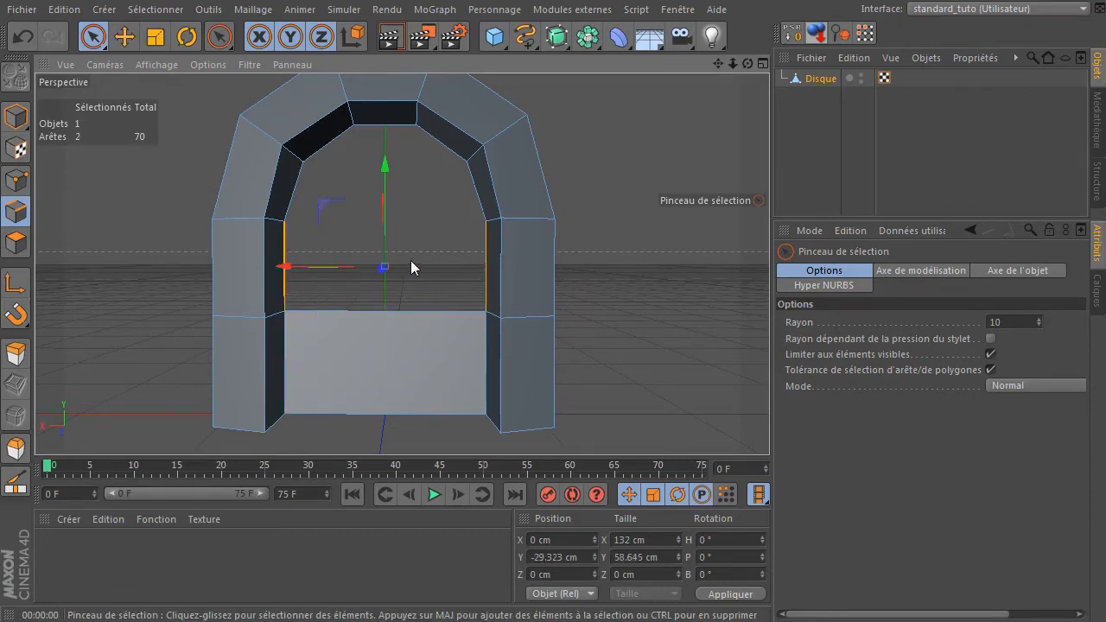
pyautogui.press('space')
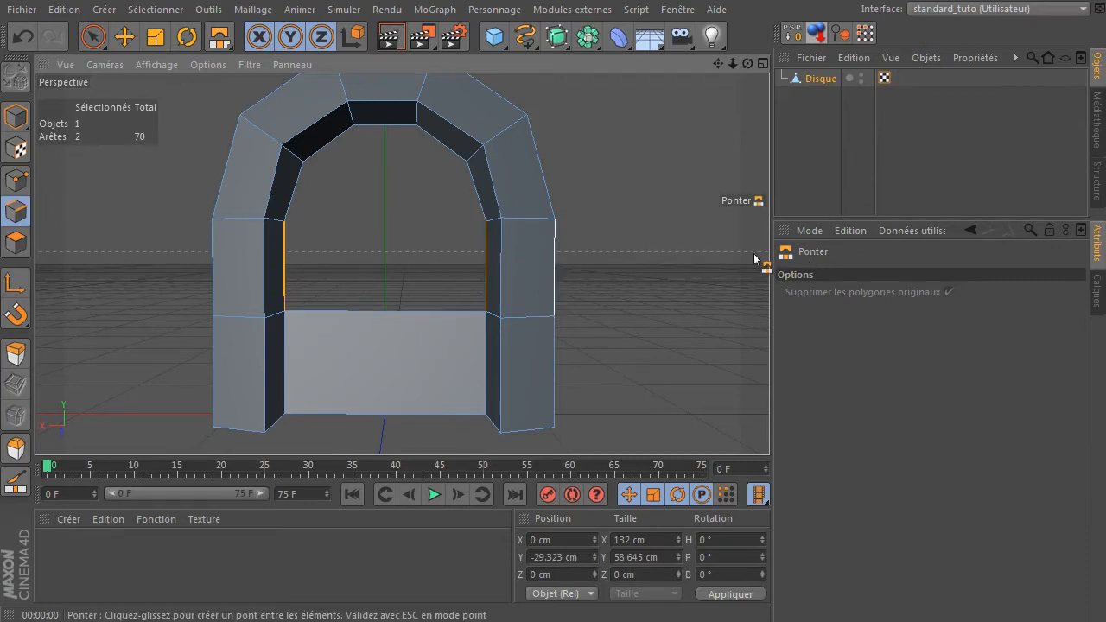
pyautogui.moveTo(292, 272); pyautogui.dragTo(513, 266)
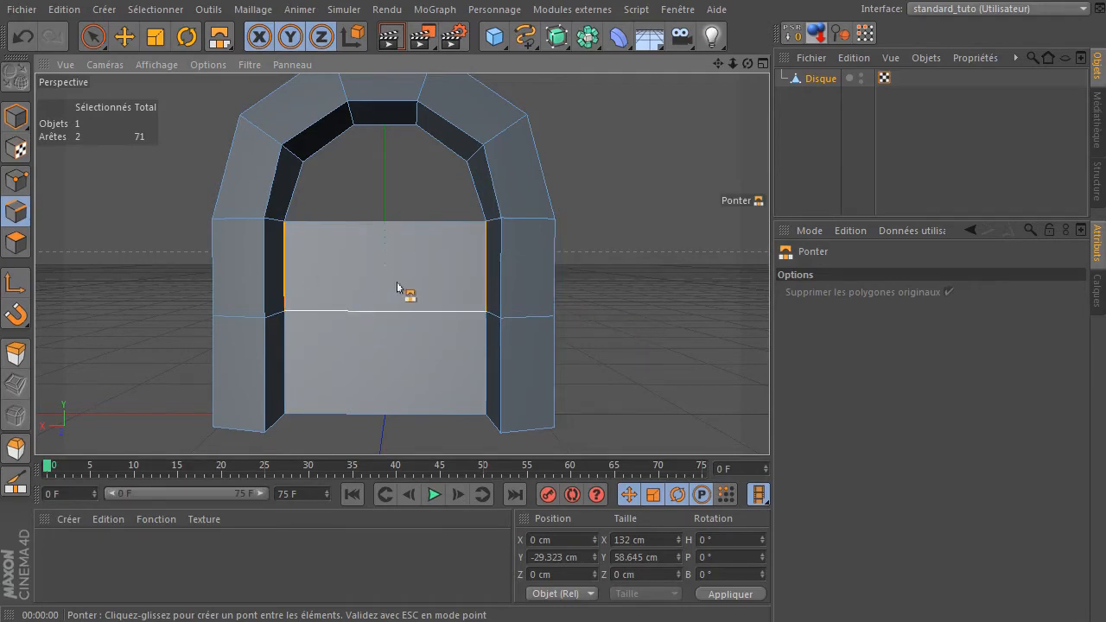
# Bridge the slanted rear inner edges where the arch begins to curve, extending the door panel upward.
pyautogui.press('space')
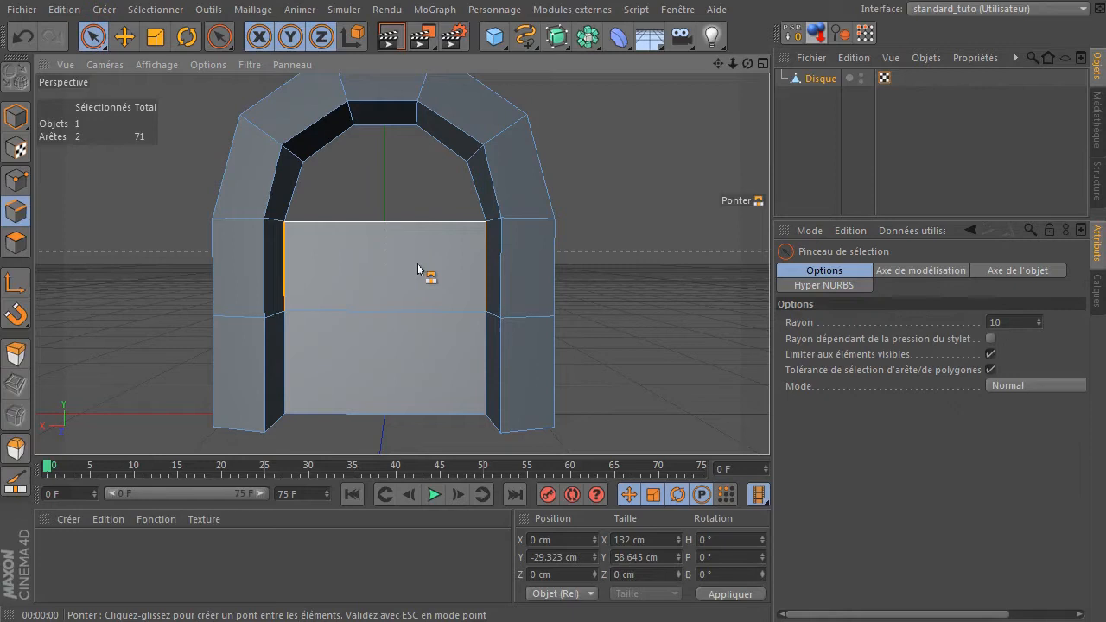
pyautogui.moveTo(345, 186)
pyautogui.mouseDown()
pyautogui.moveTo(299, 197)
pyautogui.moveTo(456, 192)
pyautogui.mouseUp()
pyautogui.press('space')
pyautogui.moveTo(307, 186); pyautogui.dragTo(459, 198)
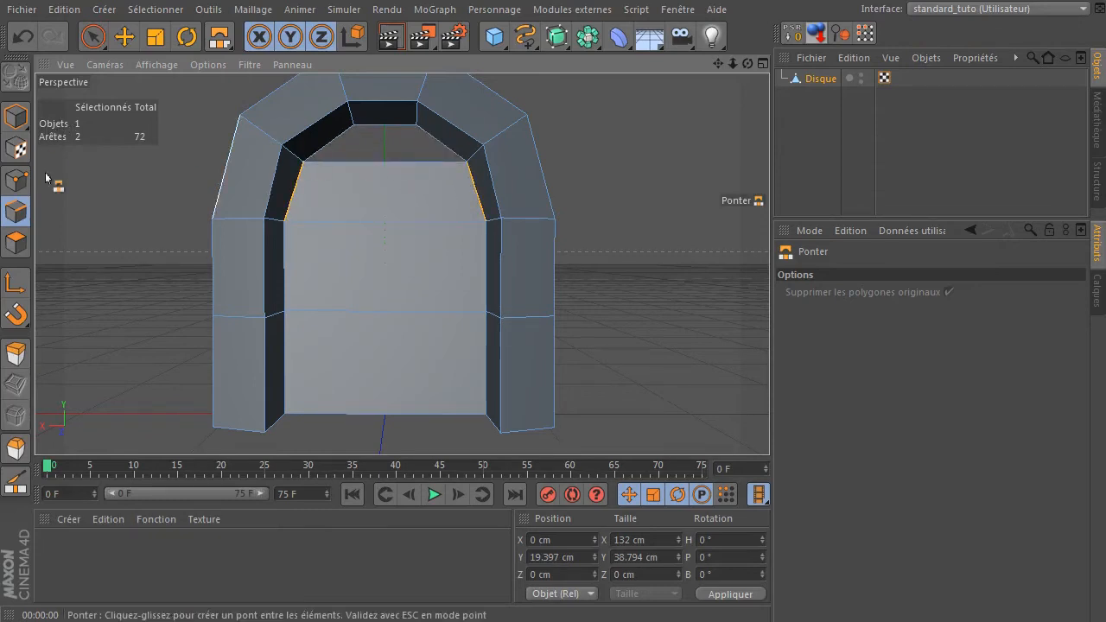
# Fill the remaining opening under the arch's crown with Close Polygon Hole and return to the selection brush.
pyautogui.click(93, 36)
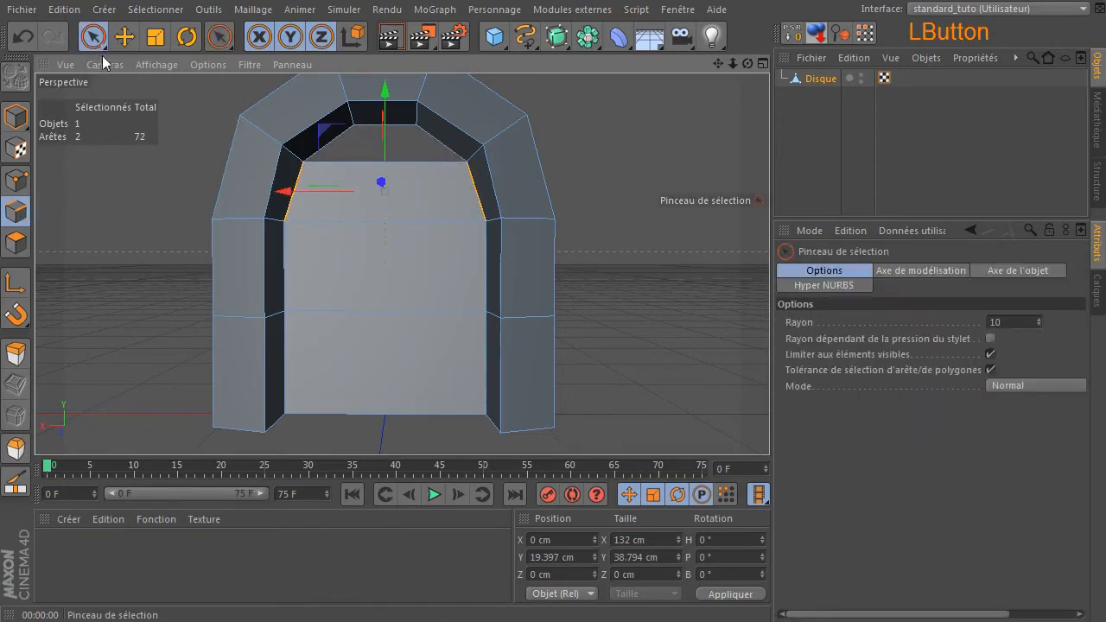
pyautogui.click(152, 216)
pyautogui.rightClick(385, 141)
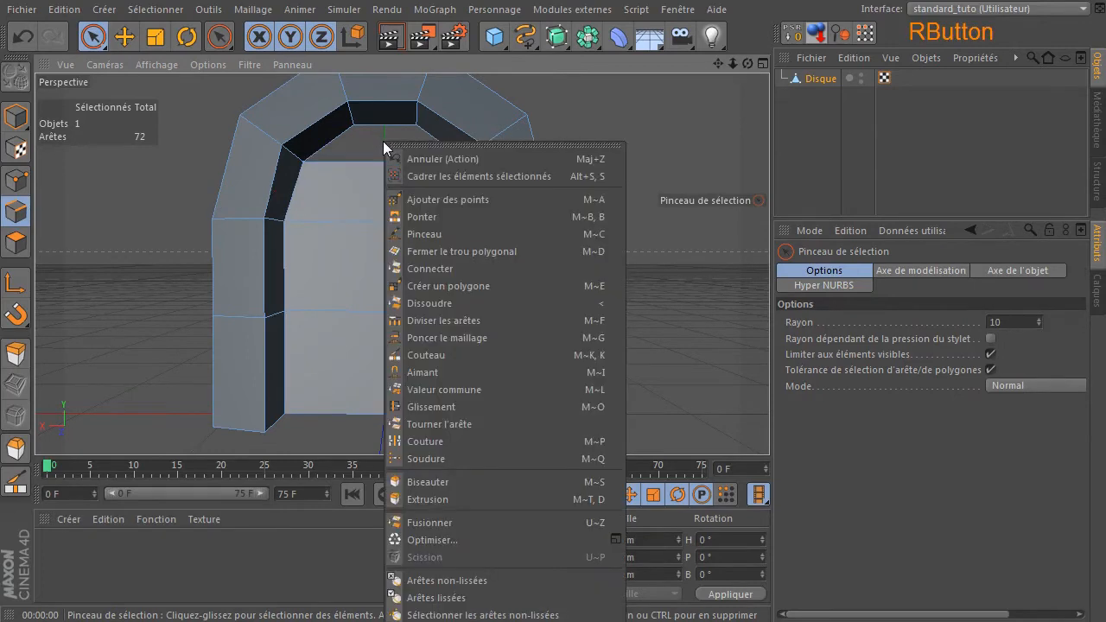
pyautogui.click(422, 251)
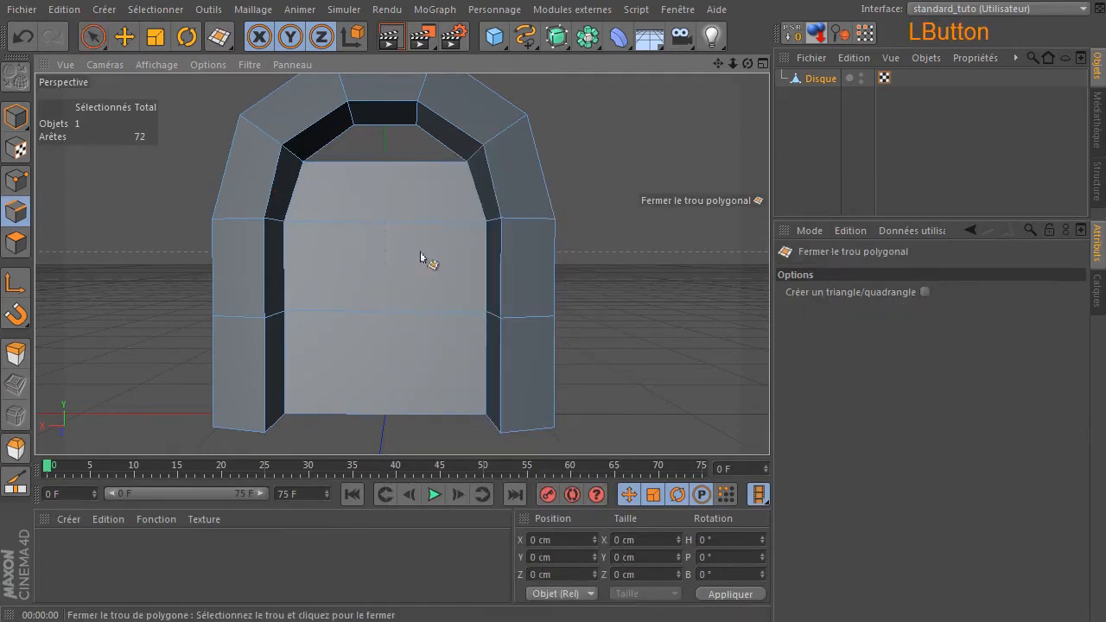
pyautogui.click(395, 158)
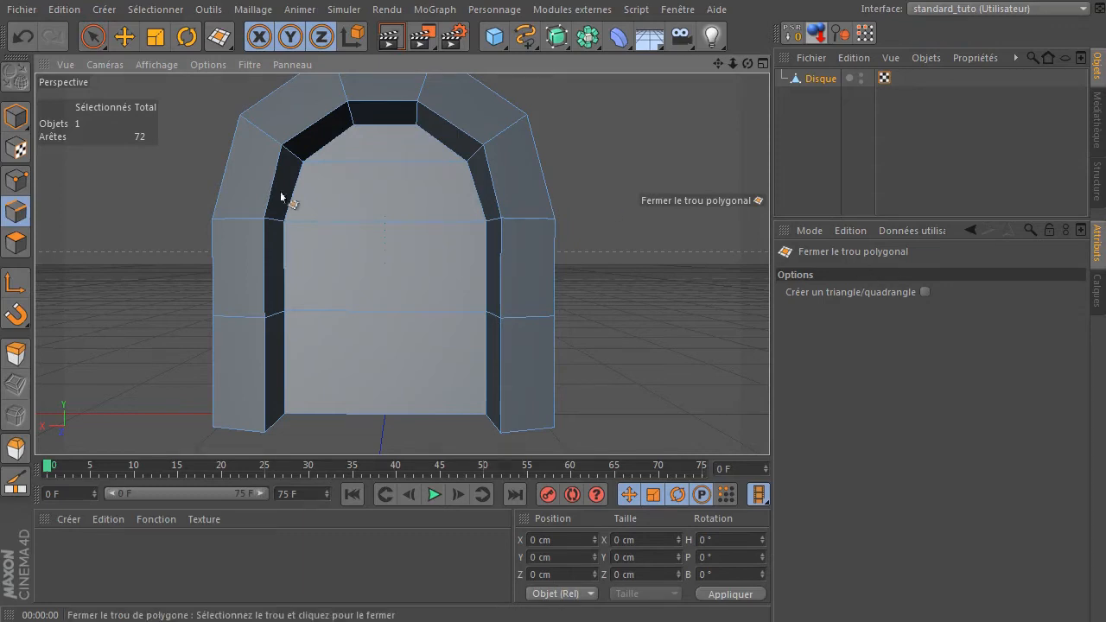
pyautogui.click(92, 37)
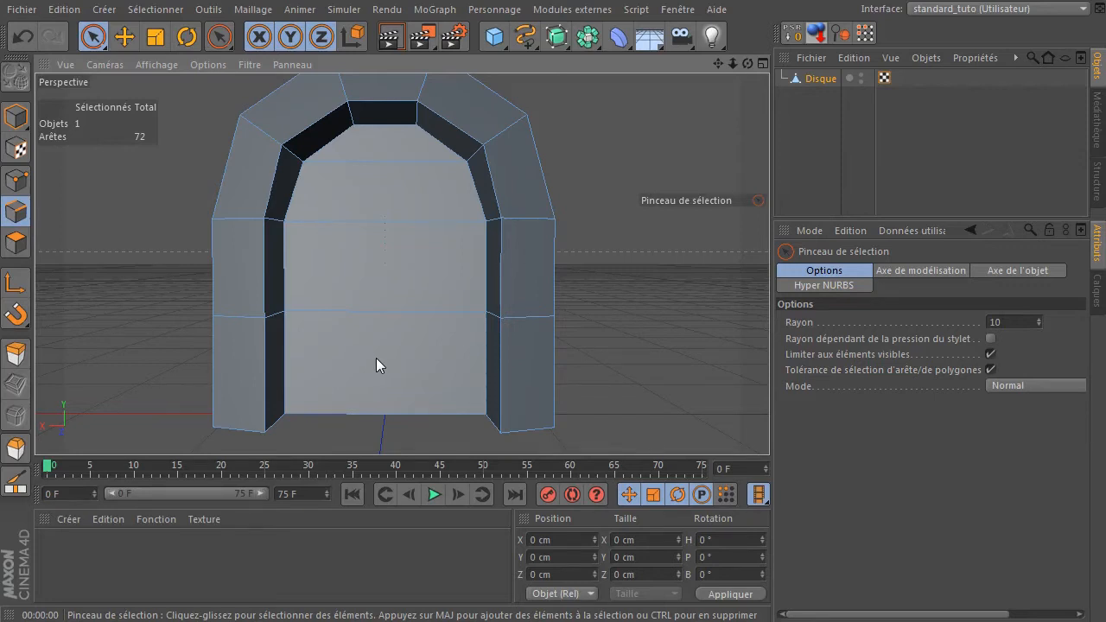
pyautogui.click(353, 397)
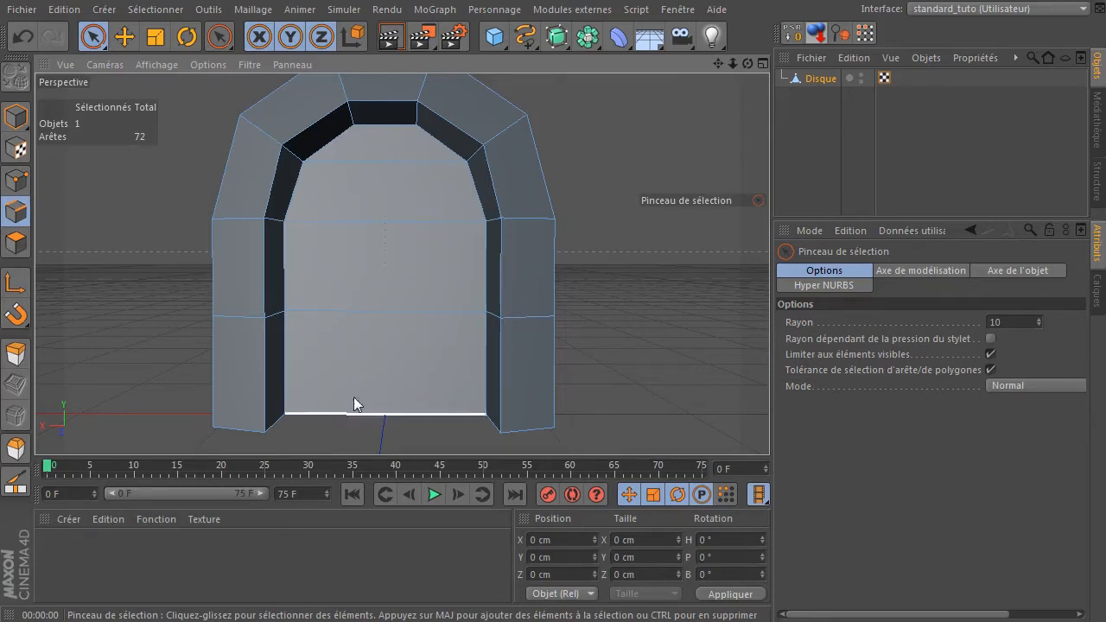
# Split the four door polygons filling the arch opening into a separate object and delete the originals from the arch mesh.
pyautogui.click(15, 243)
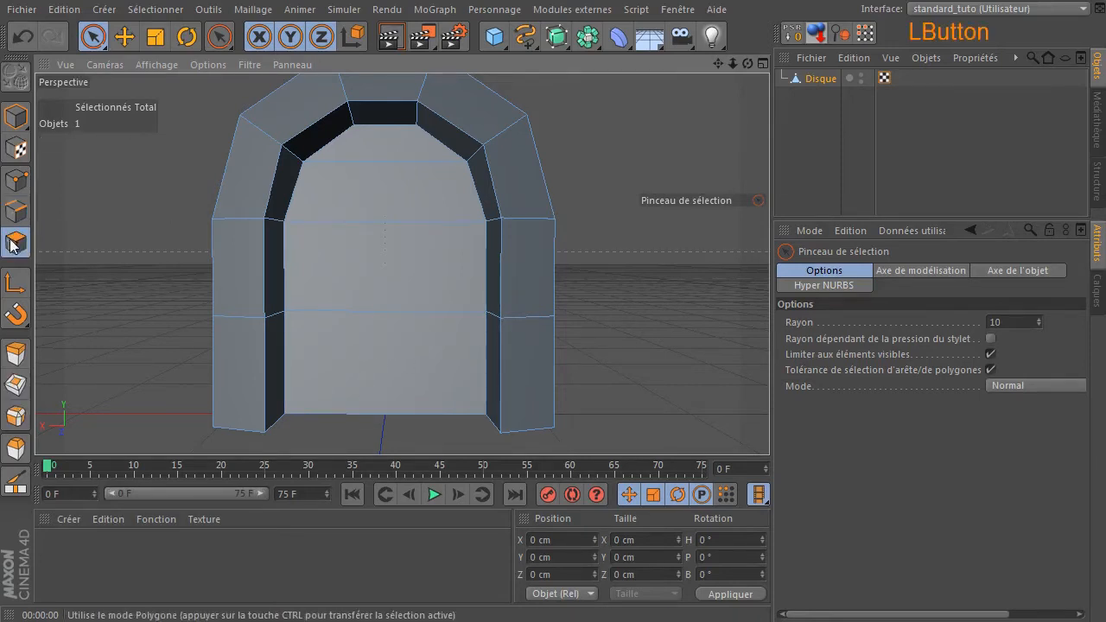
pyautogui.moveTo(348, 433); pyautogui.dragTo(366, 318)
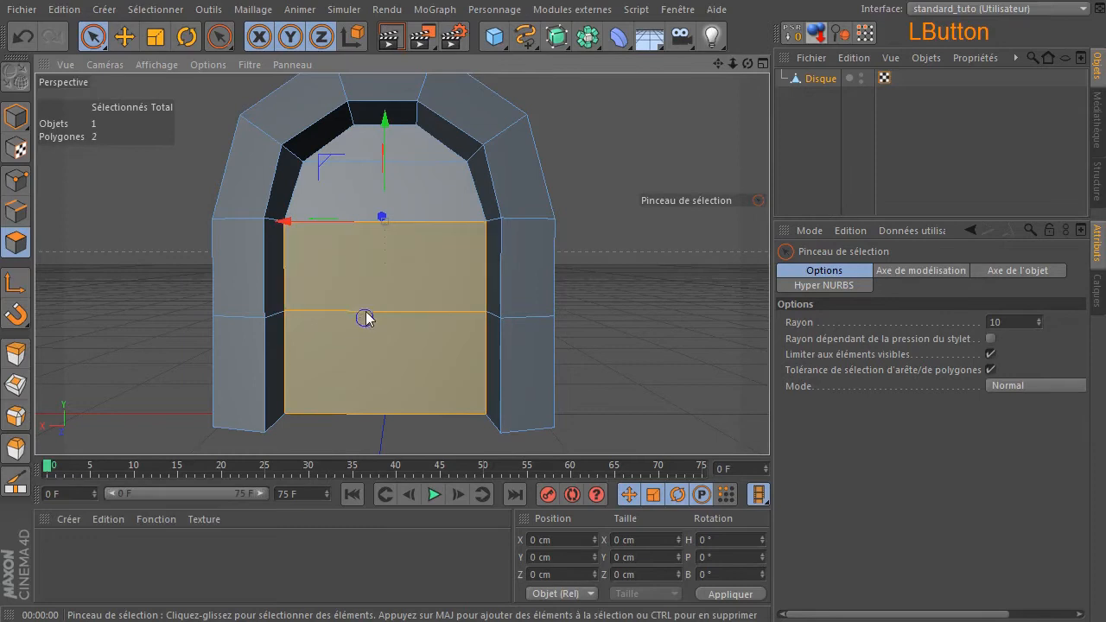
pyautogui.keyDown('shift'); pyautogui.moveTo(375, 153); pyautogui.dragTo(437, 267); pyautogui.keyUp('shift')
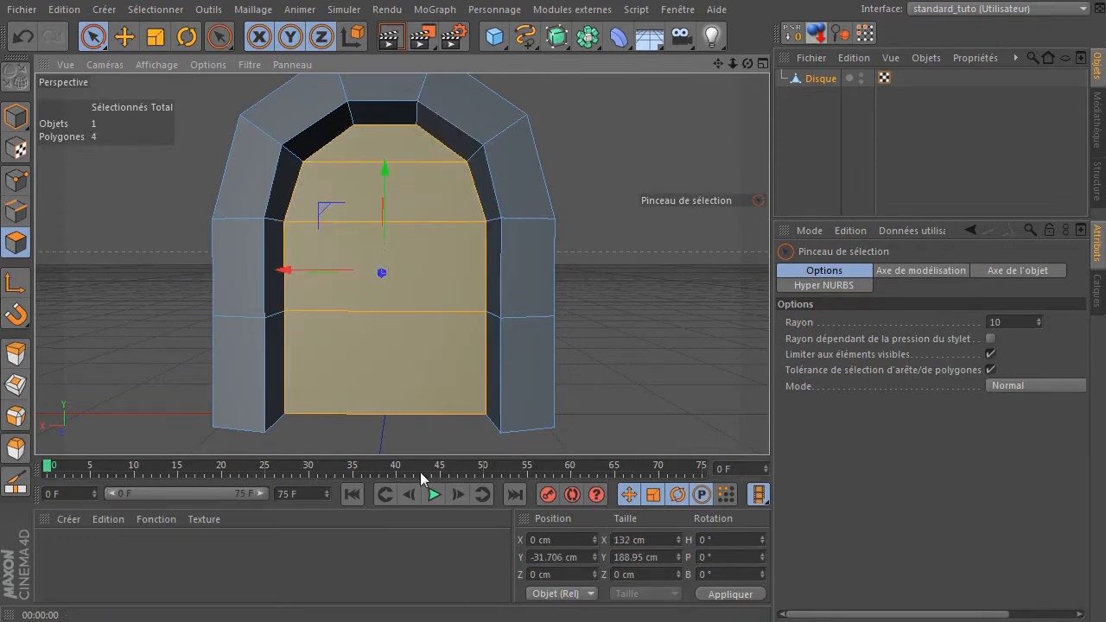
pyautogui.rightClick(368, 149)
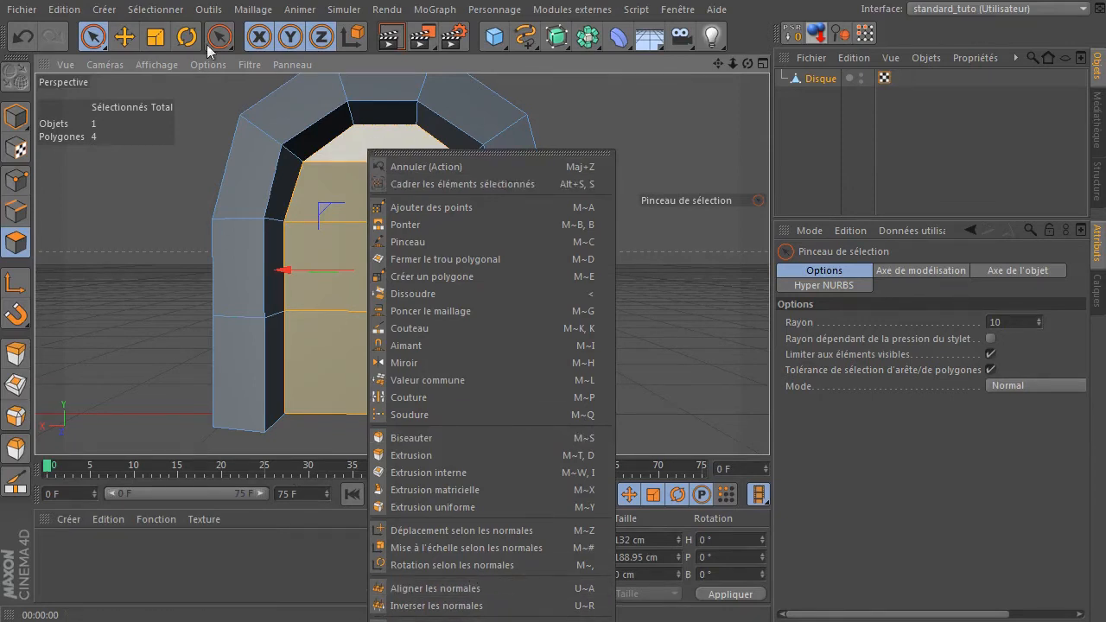
pyautogui.click(245, 17)
pyautogui.click(250, 11)
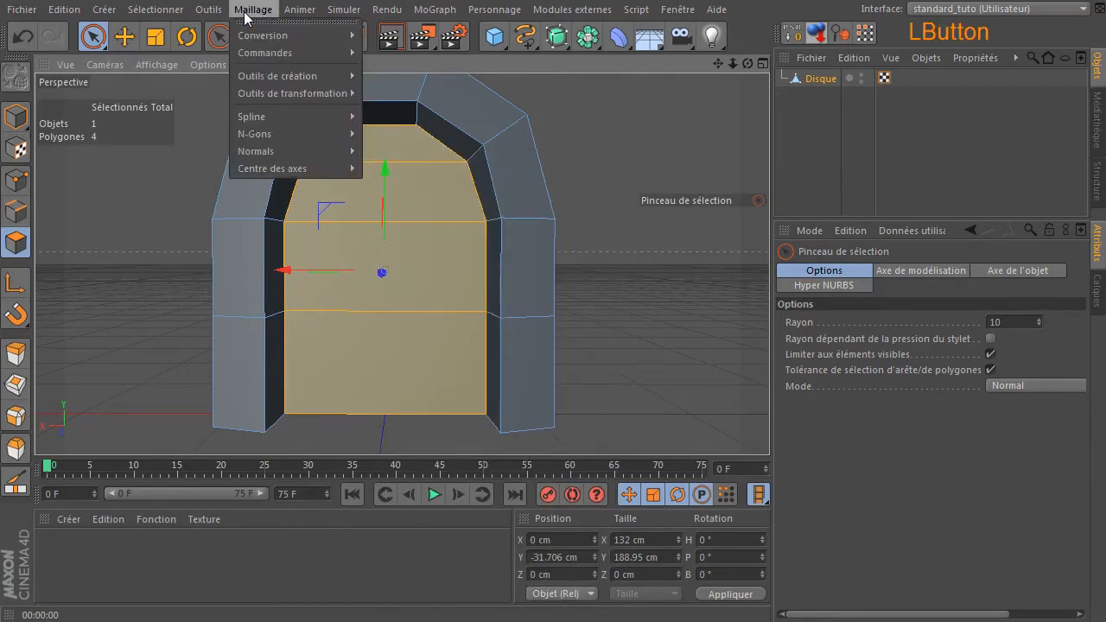
pyautogui.moveTo(285, 57)
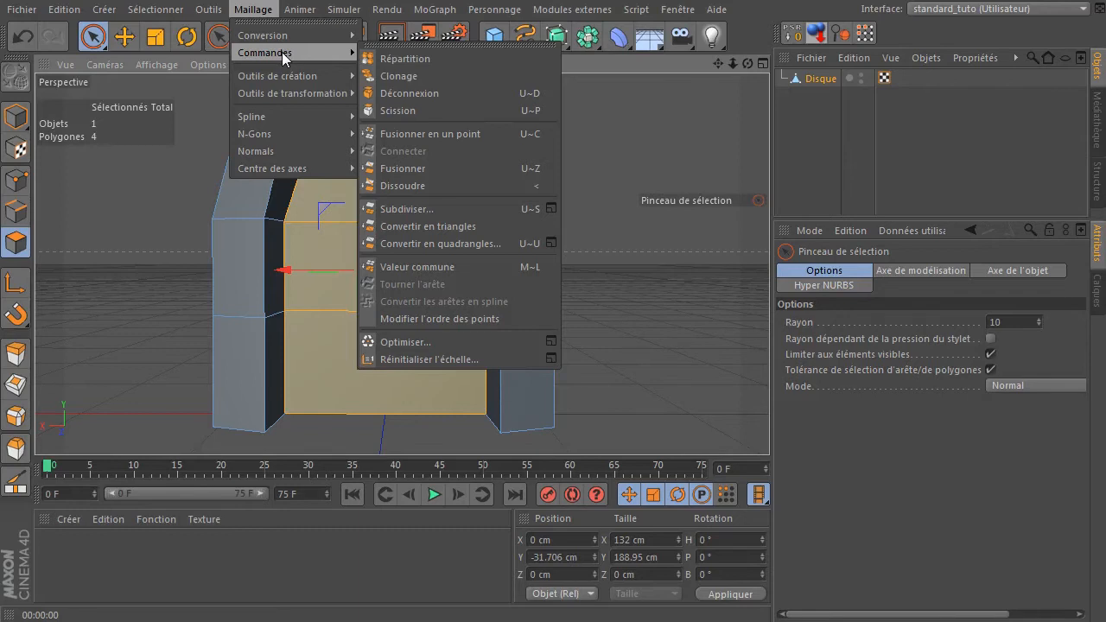
pyautogui.click(452, 112)
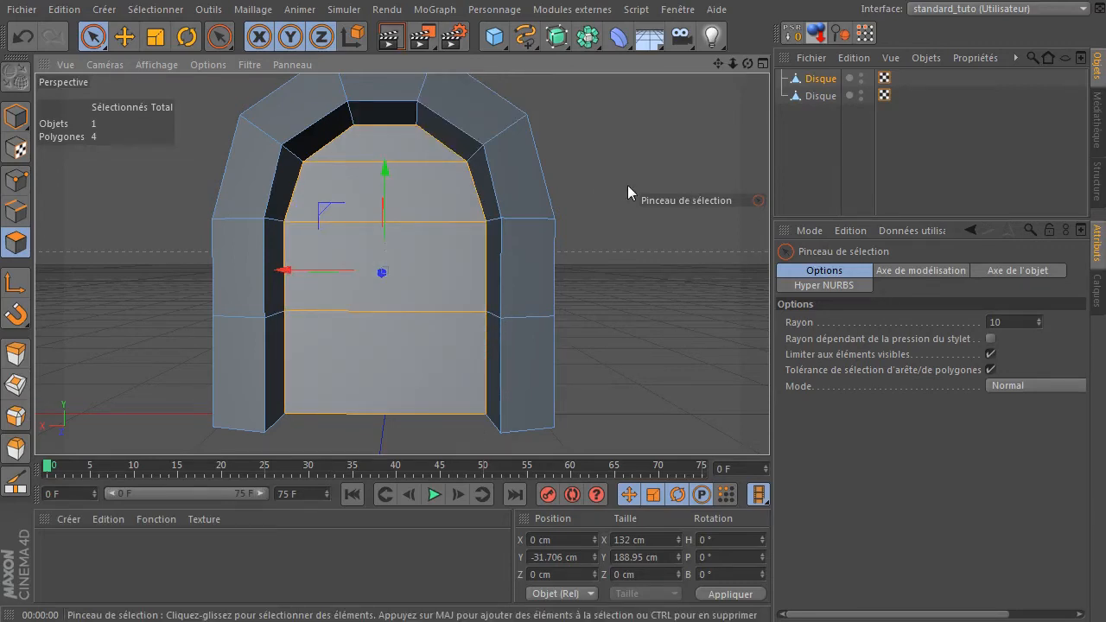
pyautogui.press('Delete')
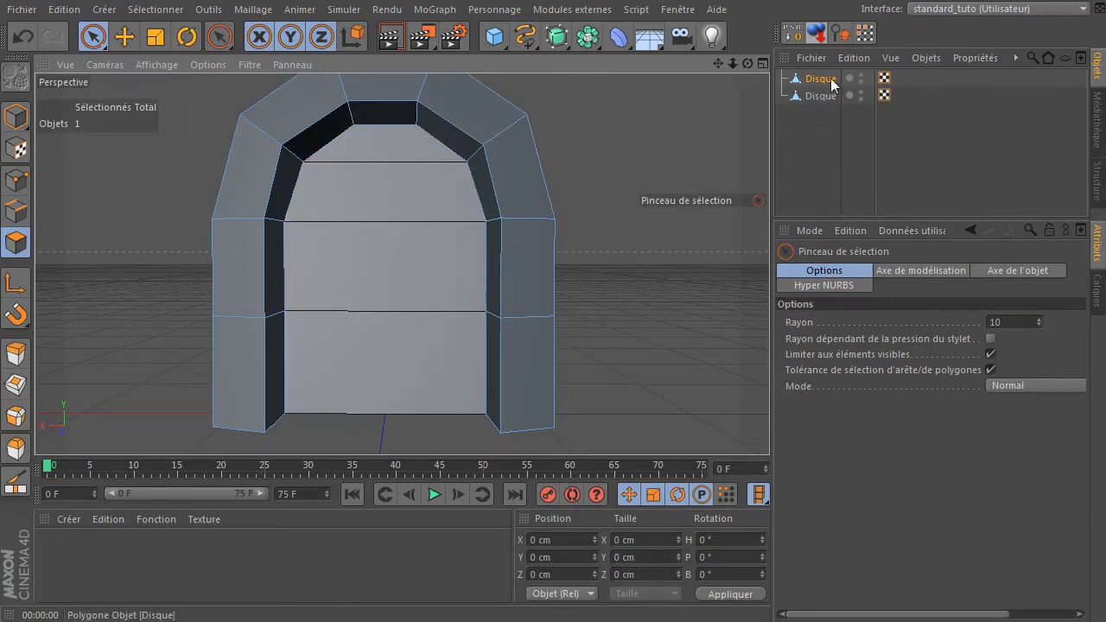
# Select the separated door panel, undo a trial sideways move, and shift the panel forward to about Z 23.7 cm inside the arch.
pyautogui.click(18, 117)
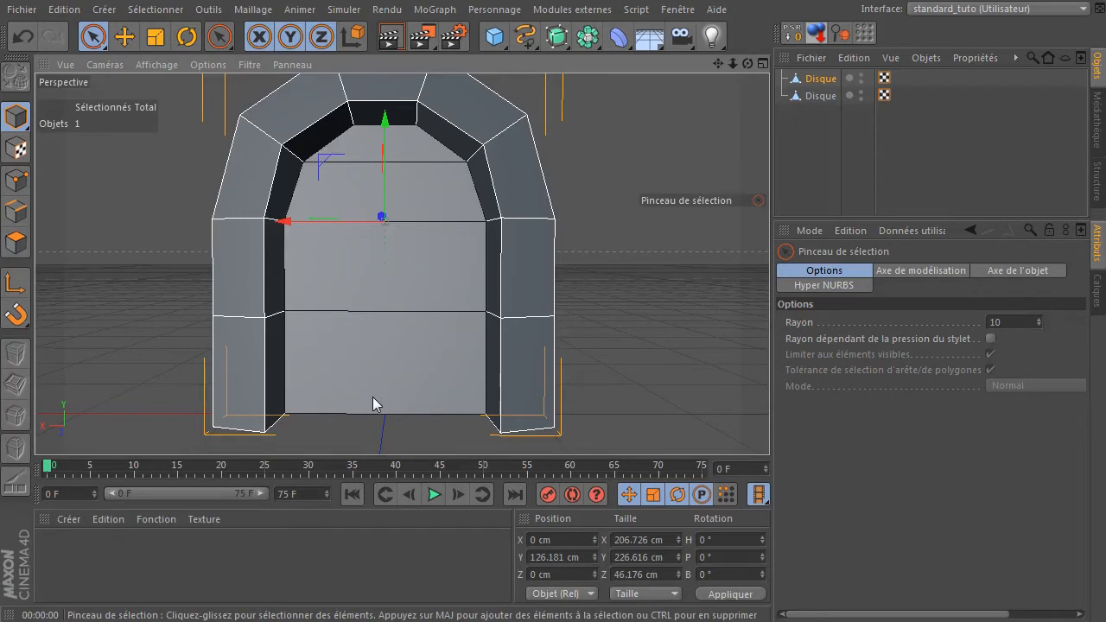
pyautogui.click(817, 96)
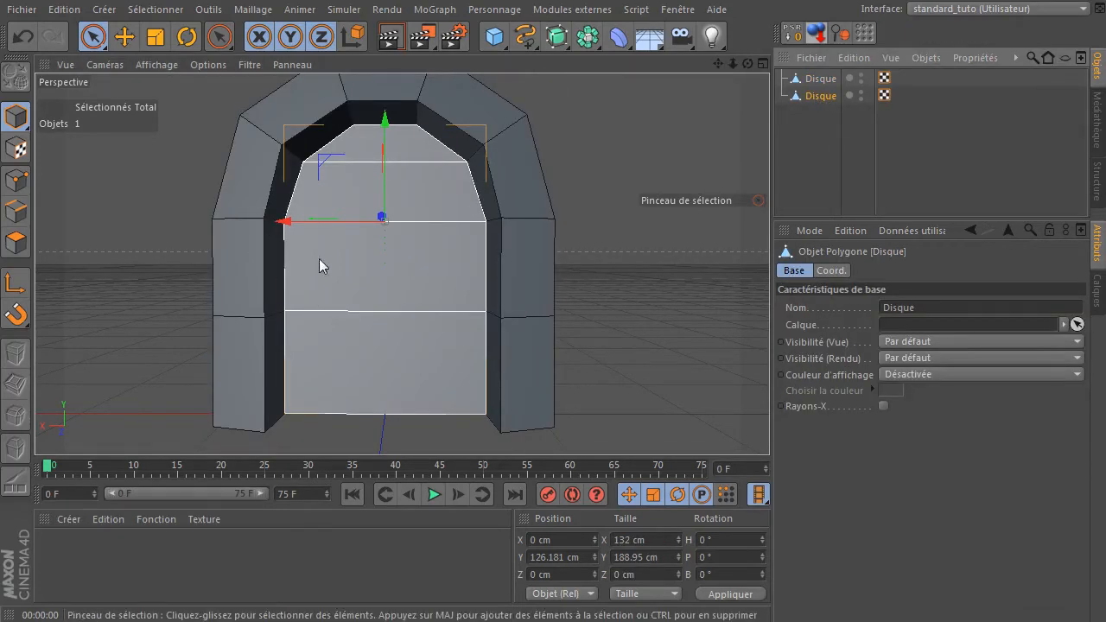
pyautogui.moveTo(289, 220); pyautogui.dragTo(584, 206)
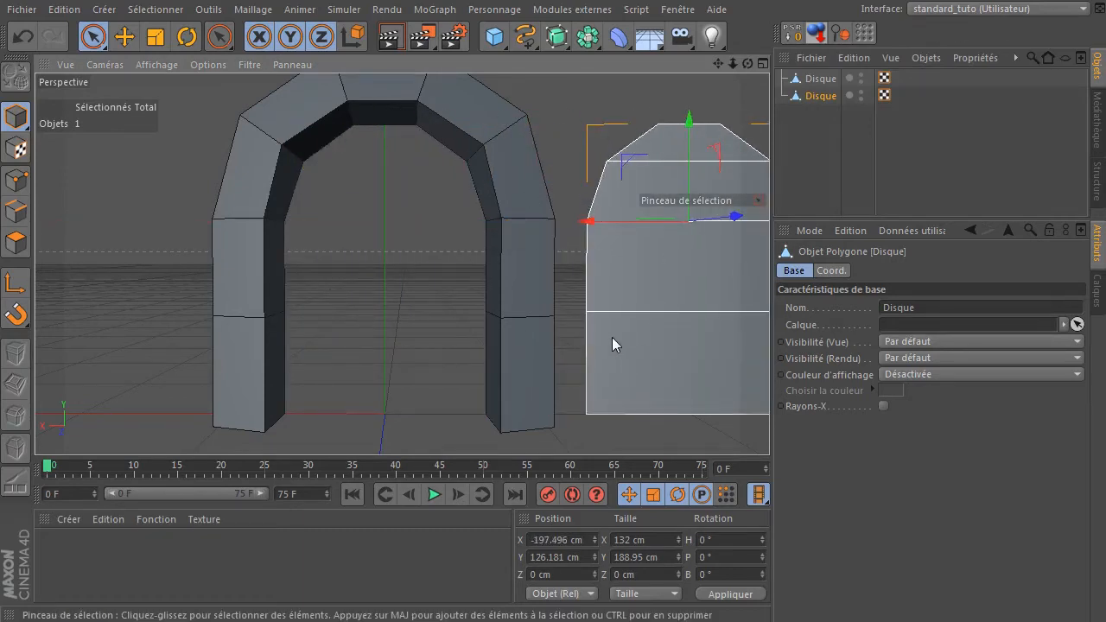
pyautogui.click(23, 37)
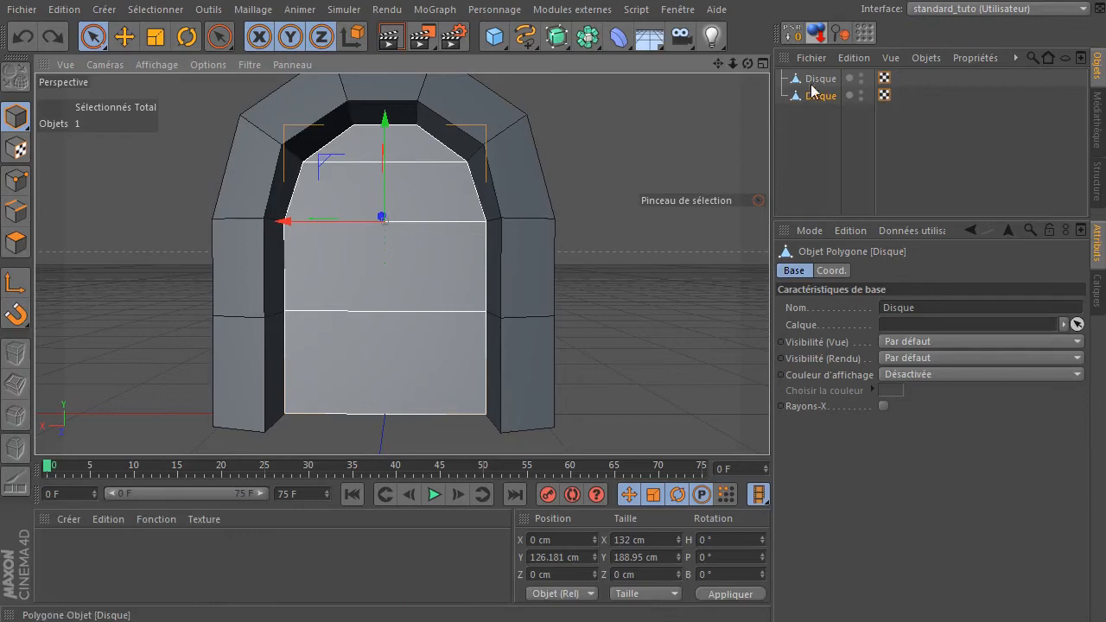
pyautogui.moveTo(748, 64); pyautogui.dragTo(273, 247)
# Extrude all four door panel polygons by 8.3 cm with caps enabled and return to the selection brush.
pyautogui.click(18, 245)
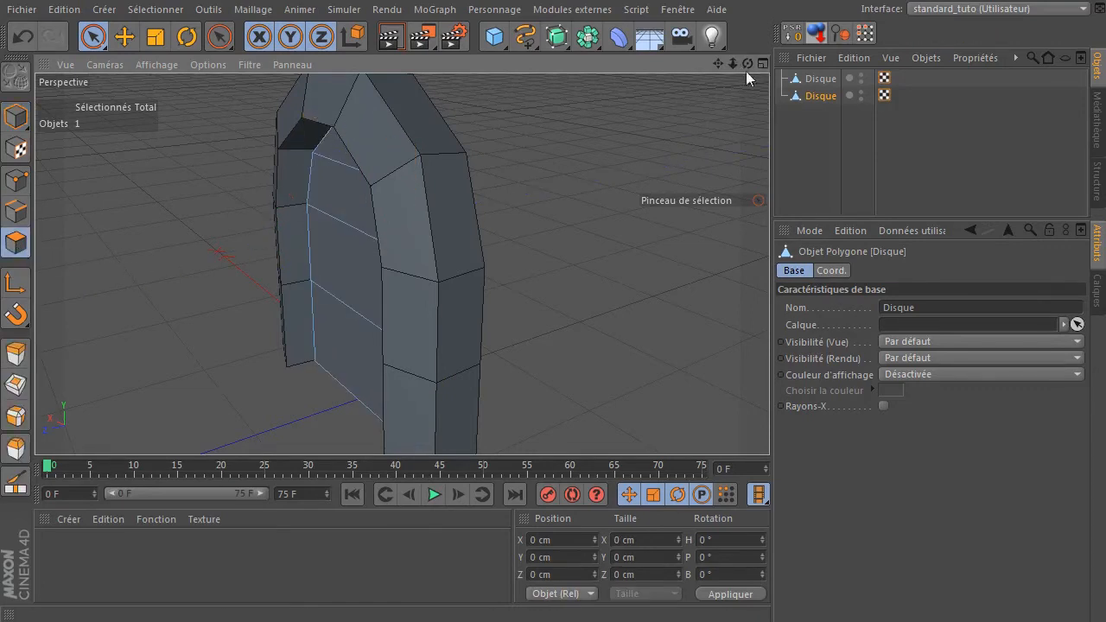
pyautogui.moveTo(747, 65)
pyautogui.mouseDown()
pyautogui.moveTo(355, 227)
pyautogui.moveTo(519, 340)
pyautogui.mouseUp()
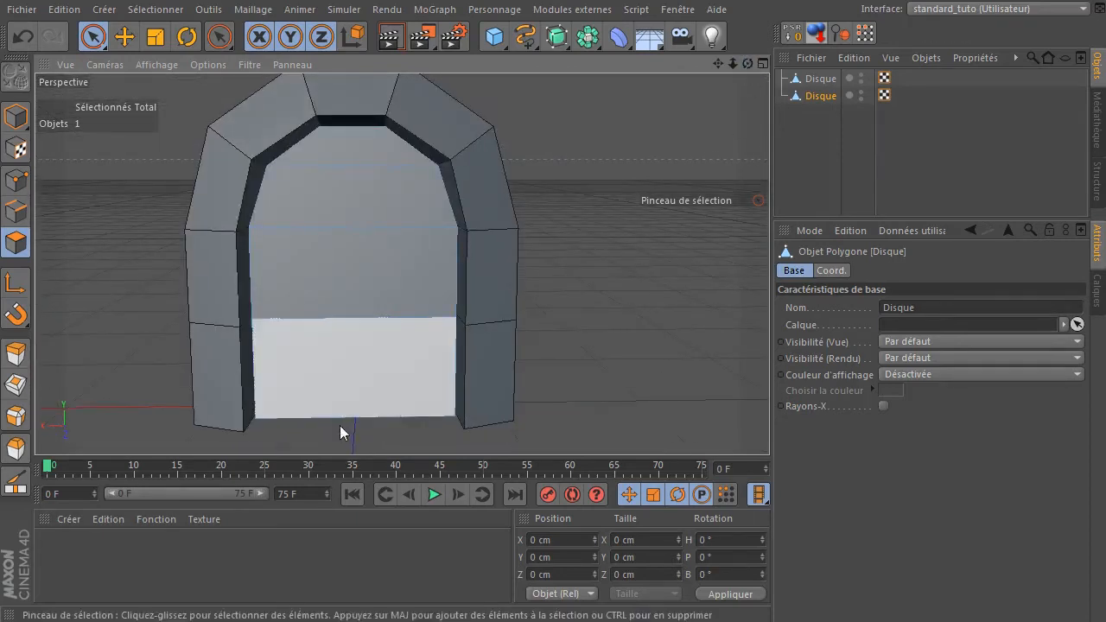
pyautogui.moveTo(330, 434); pyautogui.dragTo(350, 169)
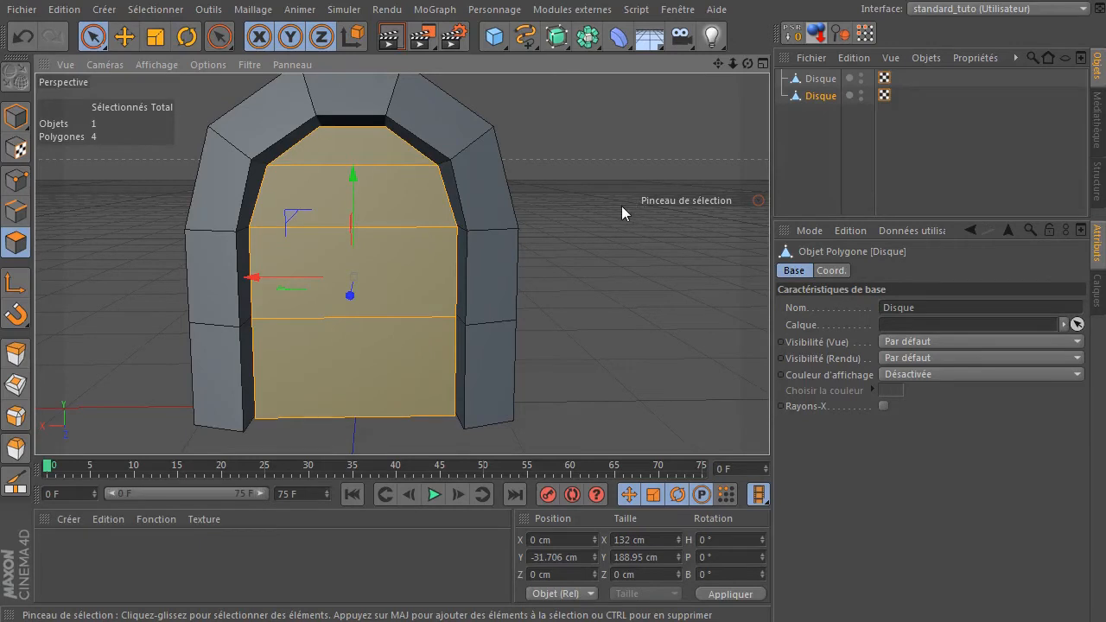
pyautogui.press('d')
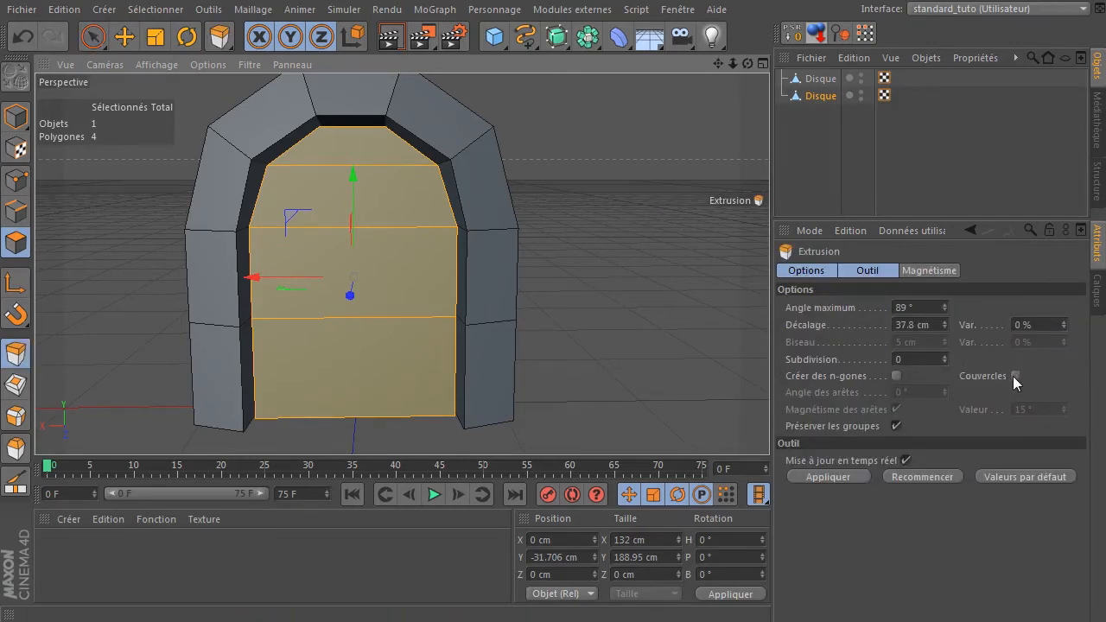
pyautogui.moveTo(748, 63); pyautogui.dragTo(400, 129)
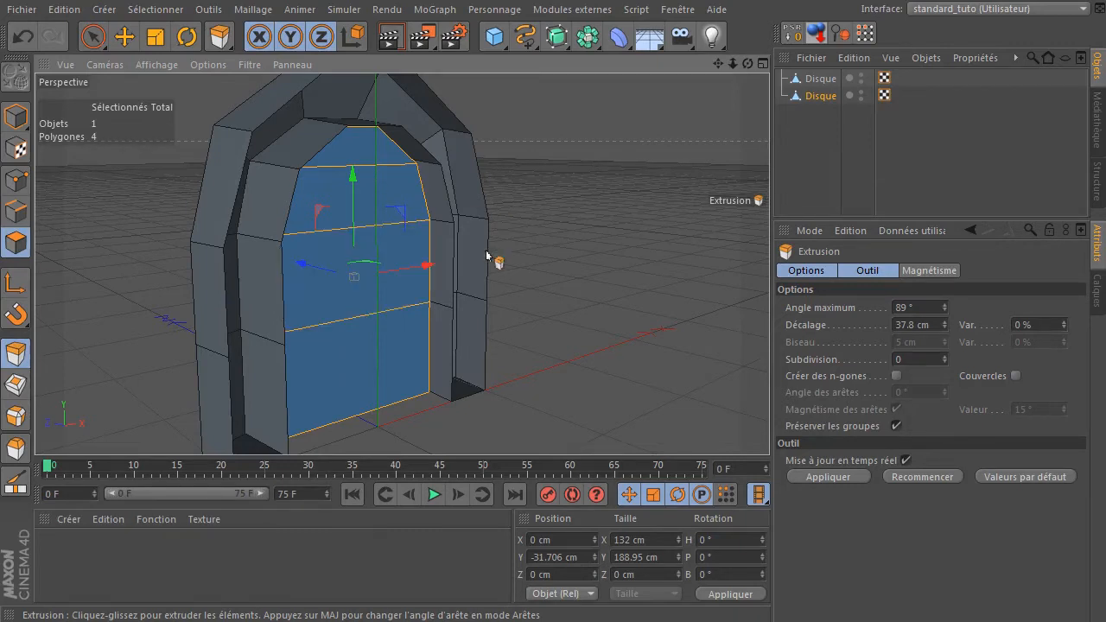
pyautogui.moveTo(748, 63); pyautogui.dragTo(886, 186)
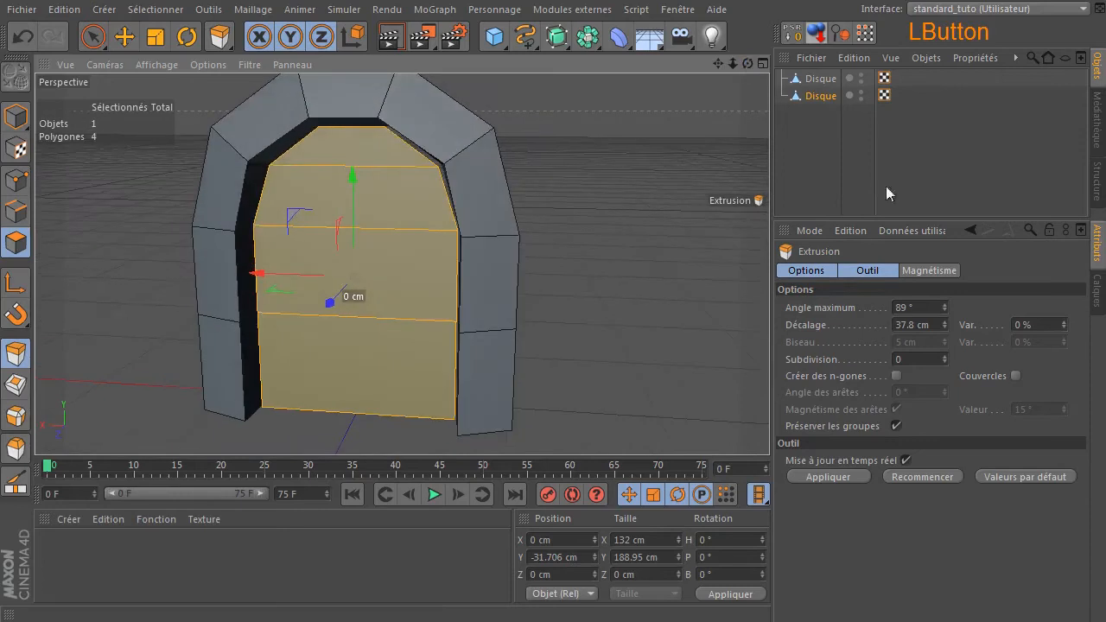
pyautogui.click(1017, 377)
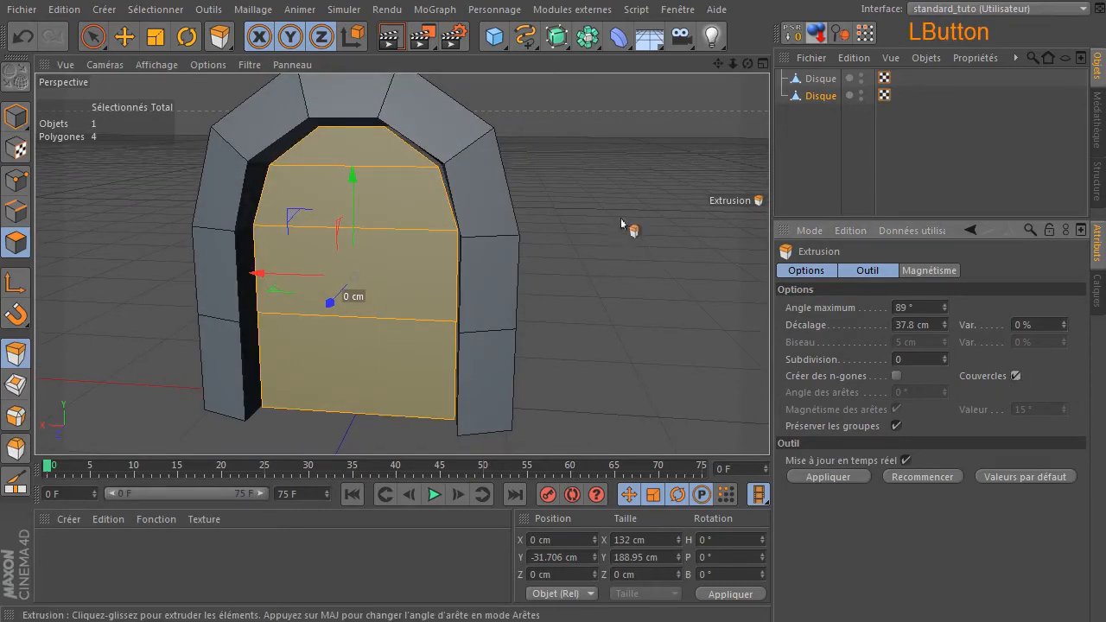
pyautogui.moveTo(747, 63); pyautogui.dragTo(649, 122)
pyautogui.moveTo(556, 189); pyautogui.dragTo(582, 189)
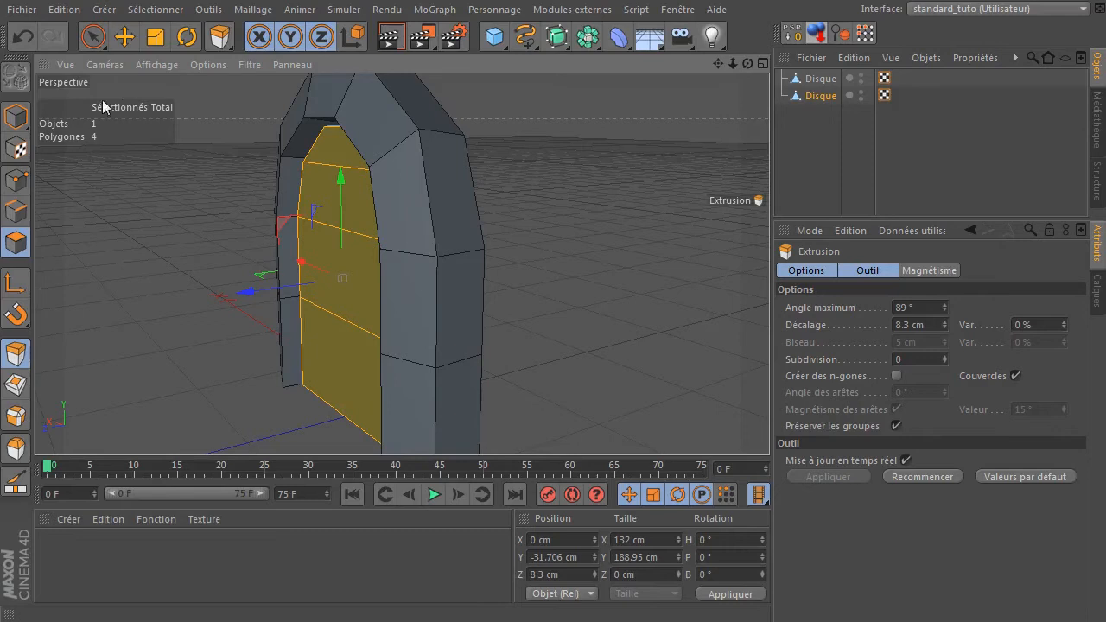
pyautogui.click(94, 36)
# Examine the extruded door's thickness and depth within the arch in the side view and from both sides in perspective.
pyautogui.middleClick(277, 243)
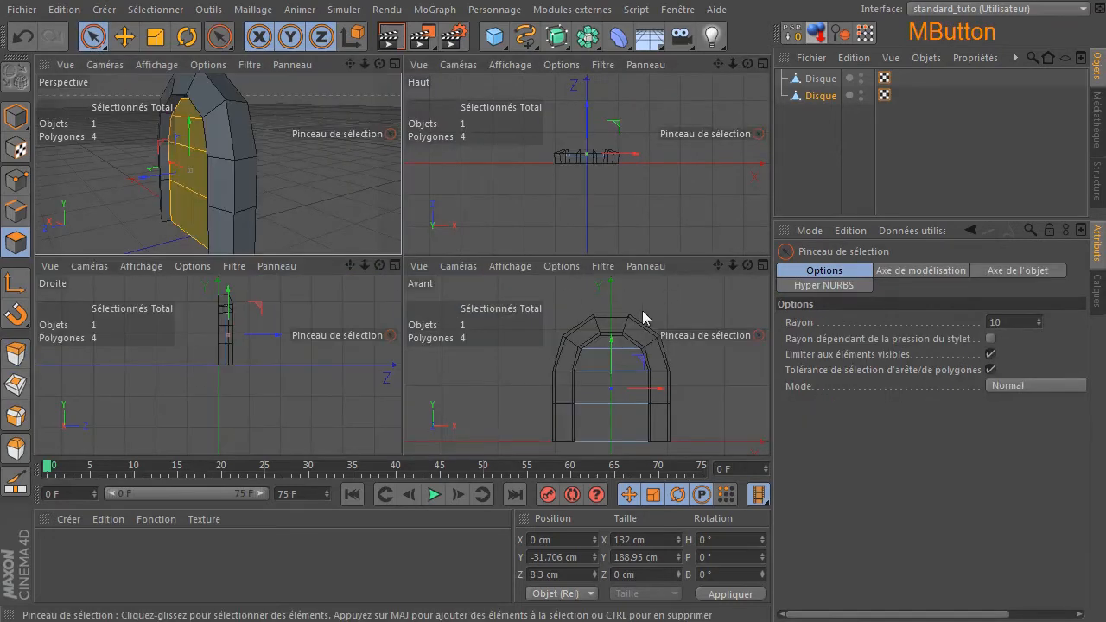
pyautogui.middleClick(249, 318)
pyautogui.scroll(5, 290, 232)
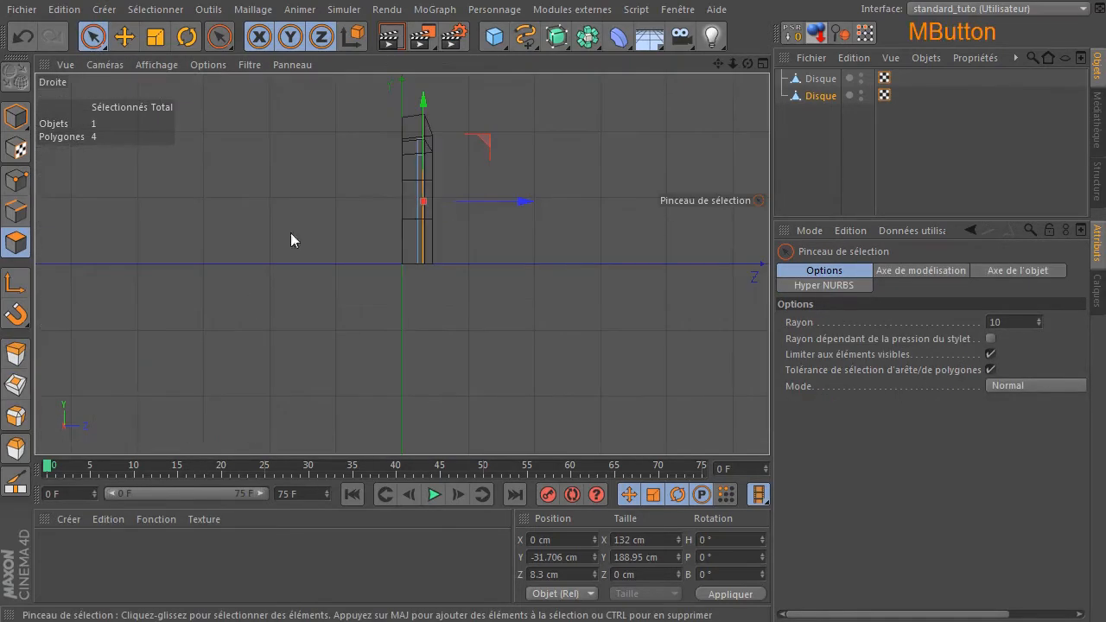
pyautogui.scroll(2, 391, 152)
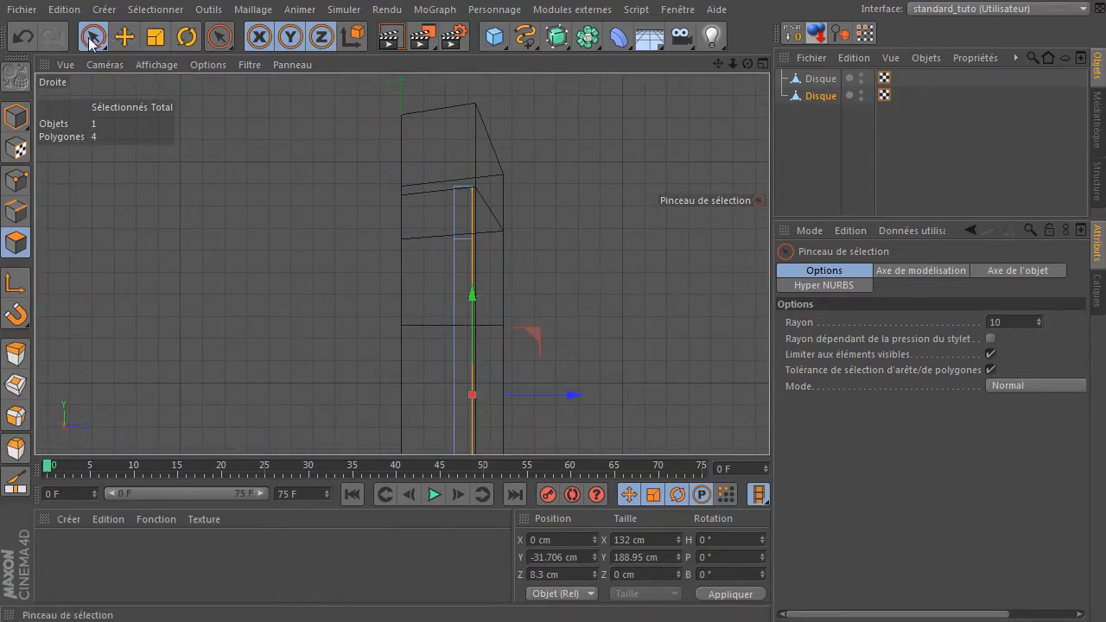
pyautogui.middleClick(246, 220)
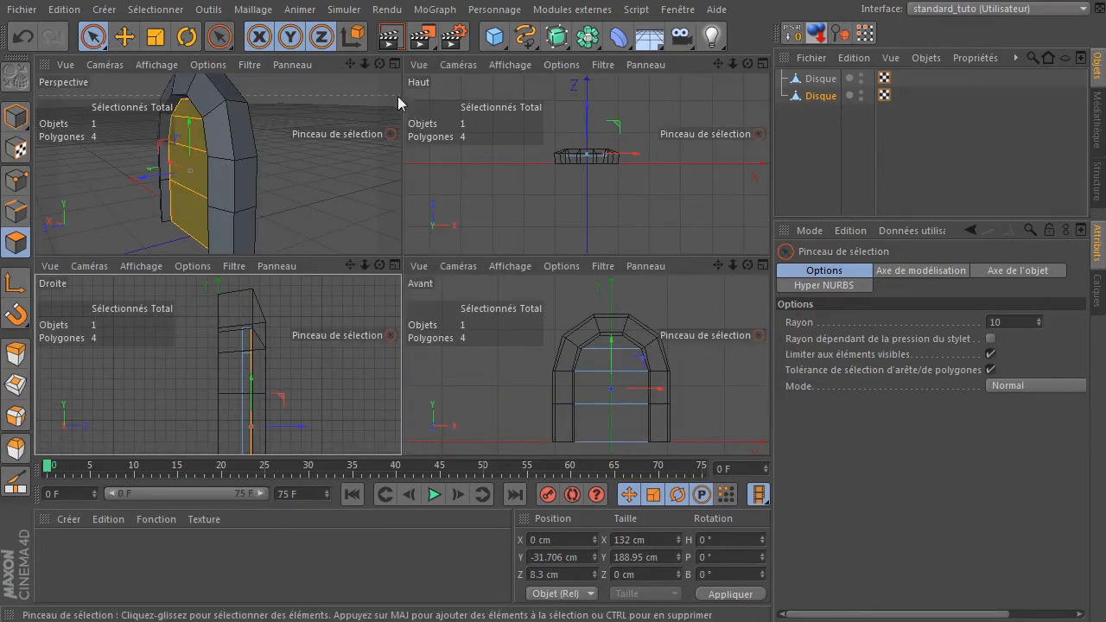
pyautogui.moveTo(381, 65); pyautogui.dragTo(334, 113)
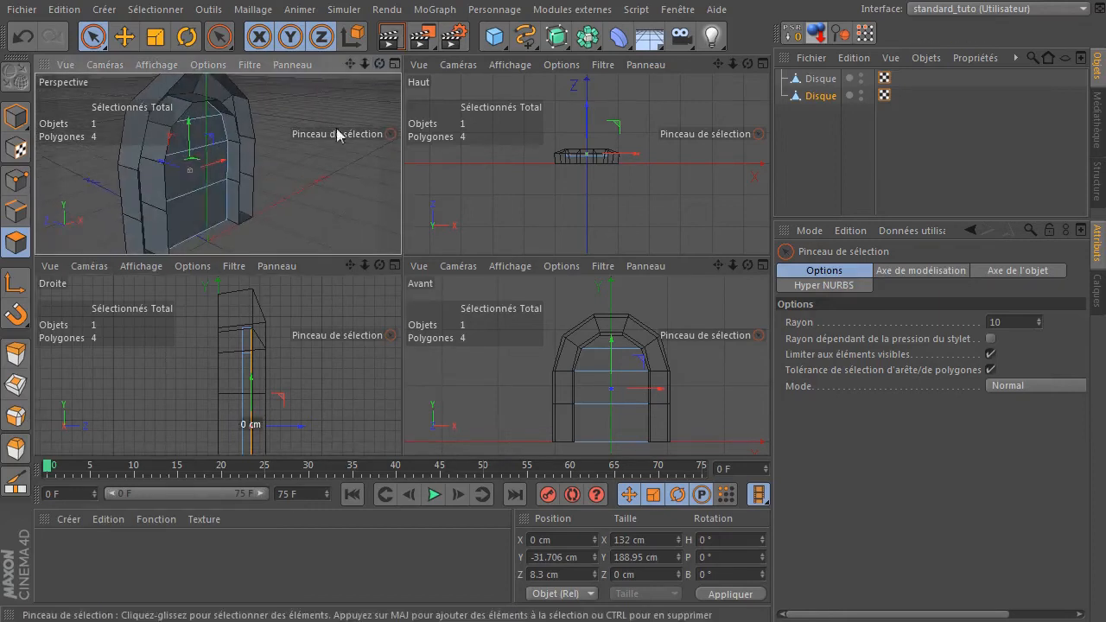
pyautogui.moveTo(377, 68); pyautogui.dragTo(307, 76)
pyautogui.middleClick(258, 173)
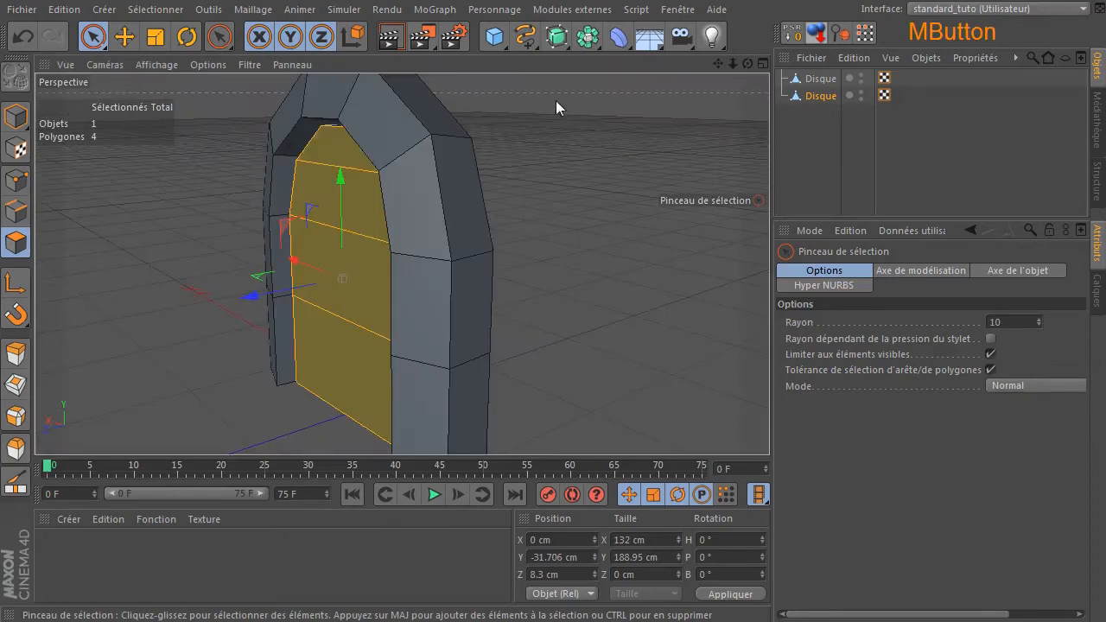
# Try moving the whole door object forward out of the arch to about Z 107 cm and undo the move.
pyautogui.click(124, 37)
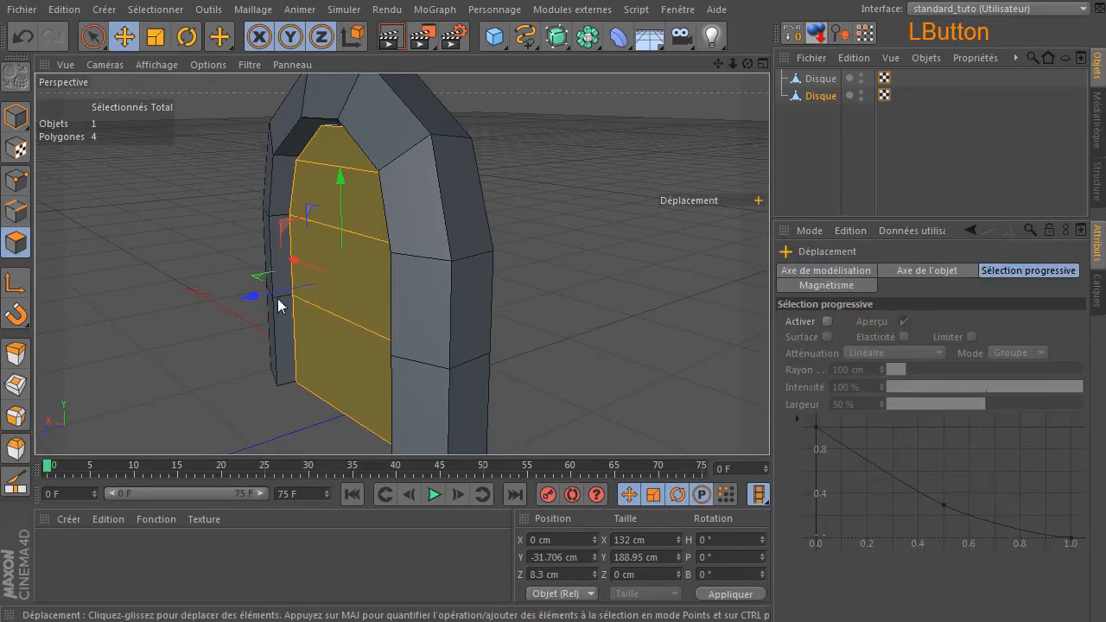
pyautogui.click(17, 120)
pyautogui.moveTo(262, 241); pyautogui.dragTo(133, 265)
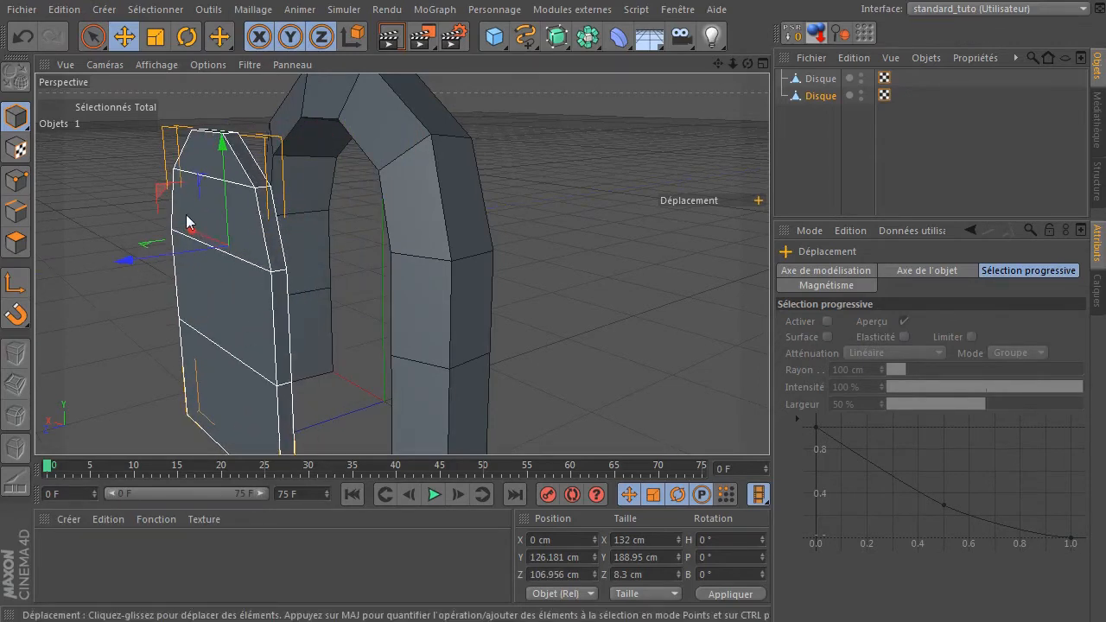
pyautogui.click(24, 36)
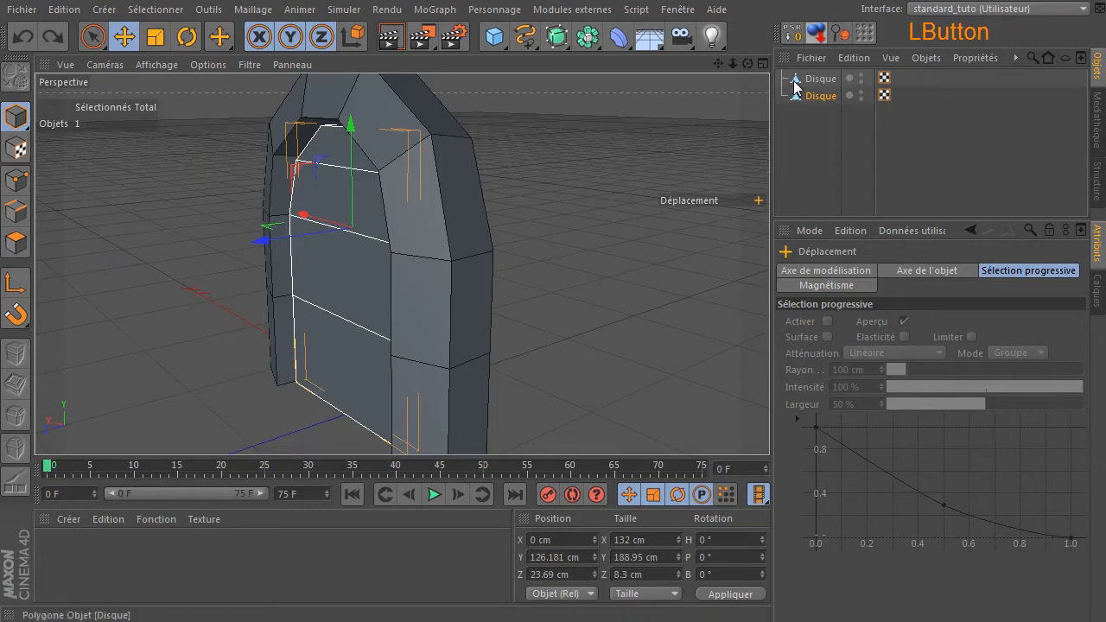
# Render the perspective view from the front to check how the door sits in the arch.
pyautogui.moveTo(749, 66); pyautogui.dragTo(864, 67)
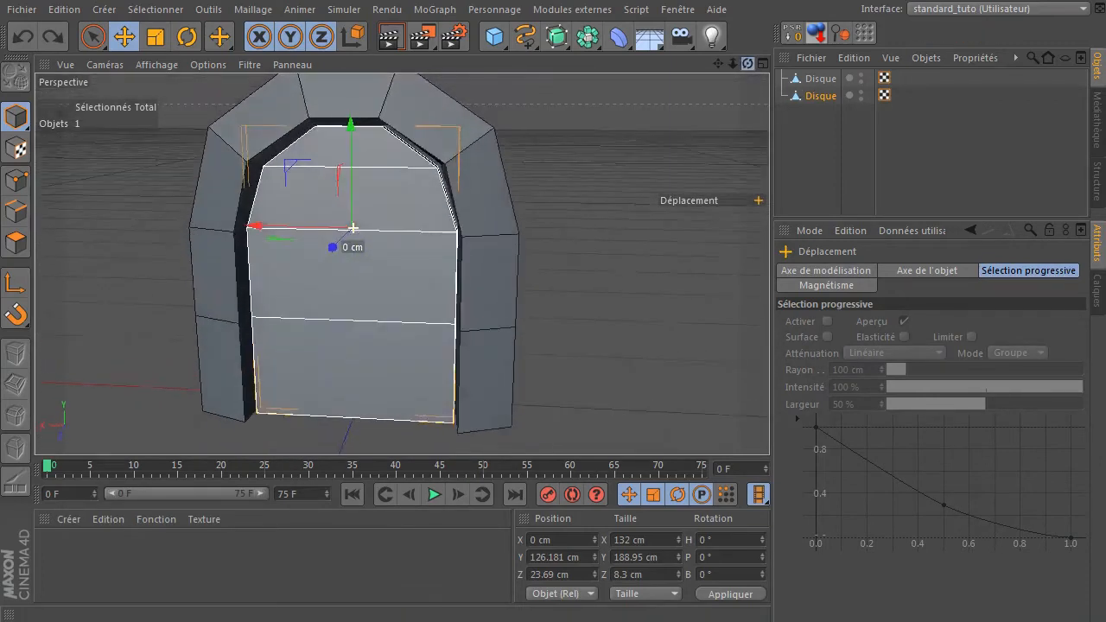
pyautogui.click(389, 36)
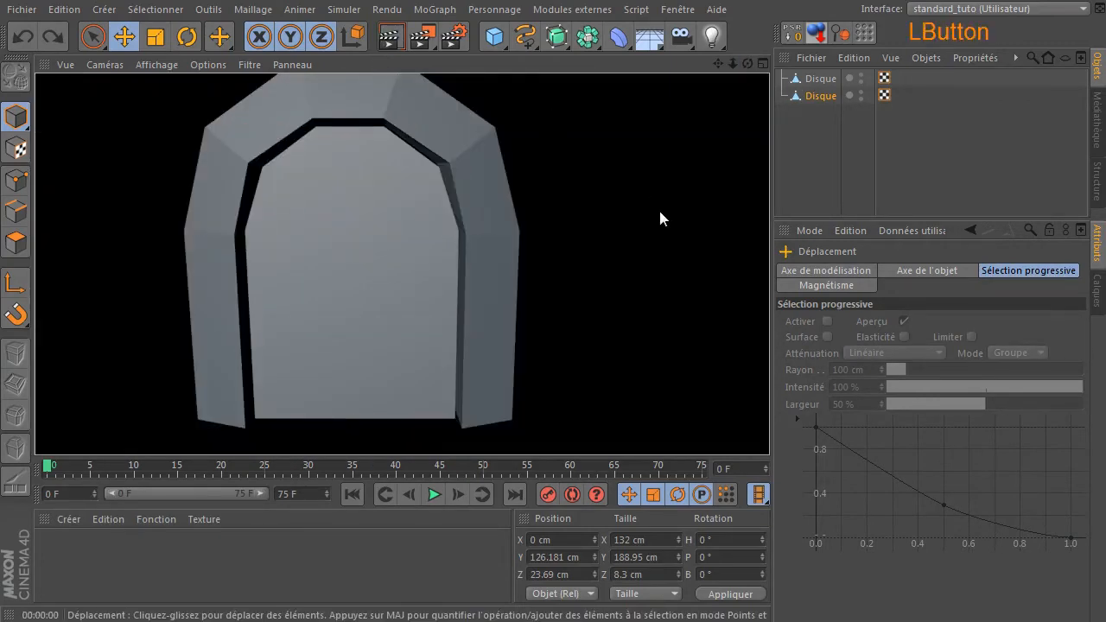
pyautogui.moveTo(748, 64)
pyautogui.mouseDown()
pyautogui.moveTo(708, 69)
pyautogui.moveTo(730, 74)
pyautogui.mouseUp()
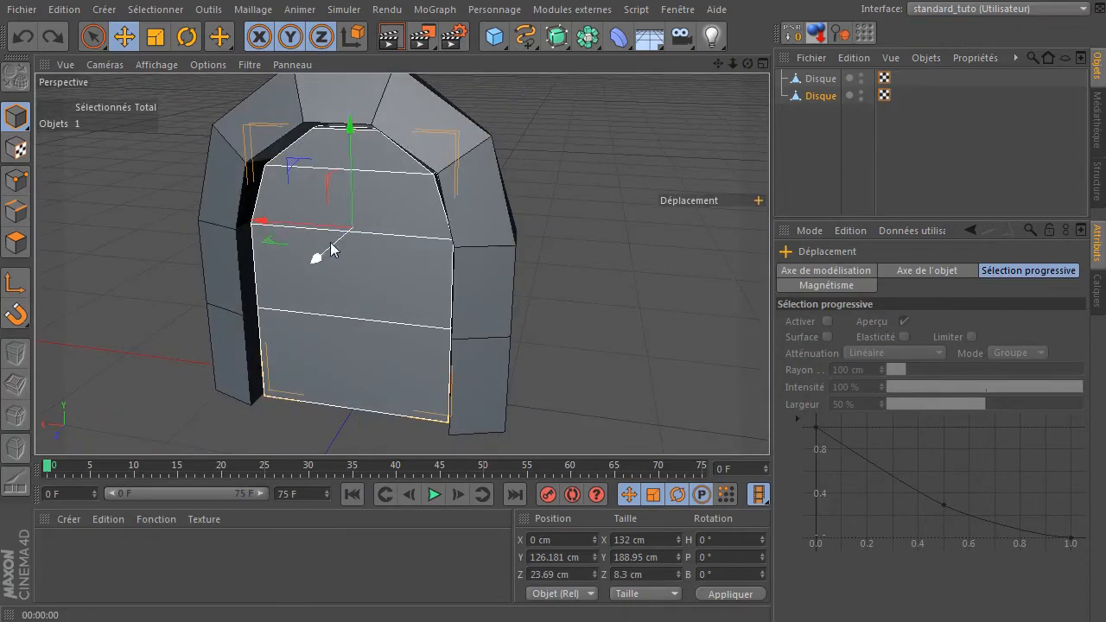
# Move the door object back along Z to about 15.5 cm so it sits recessed inside the stone arch.
pyautogui.moveTo(318, 261); pyautogui.dragTo(317, 261)
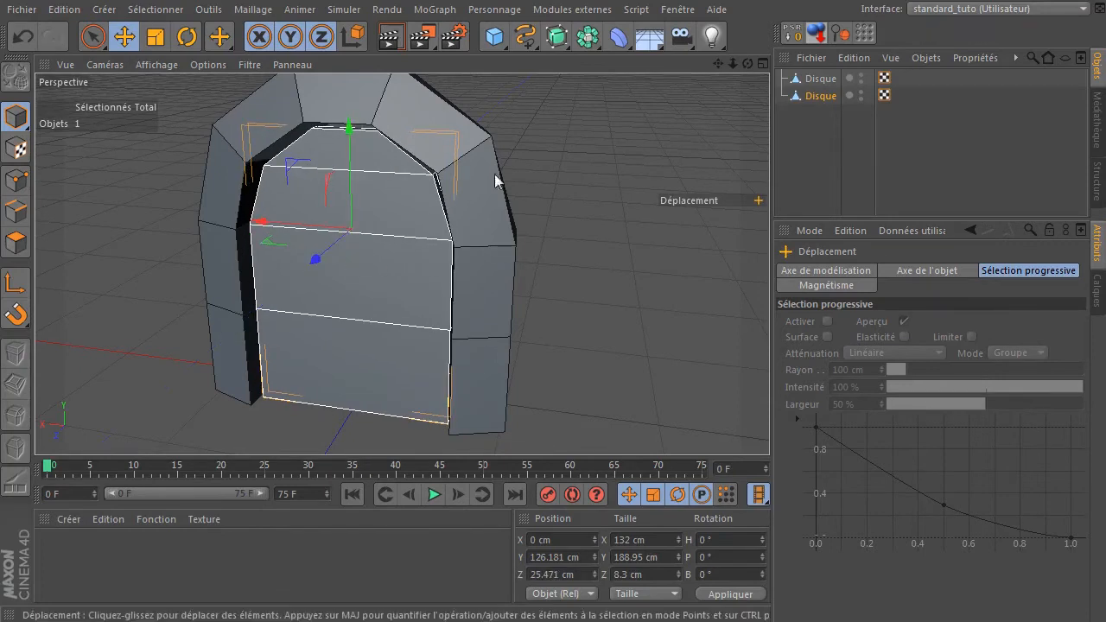
pyautogui.moveTo(748, 64)
pyautogui.mouseDown()
pyautogui.moveTo(759, 67)
pyautogui.moveTo(743, 64)
pyautogui.mouseUp()
pyautogui.moveTo(416, 216); pyautogui.dragTo(405, 223)
pyautogui.moveTo(746, 69); pyautogui.dragTo(731, 113)
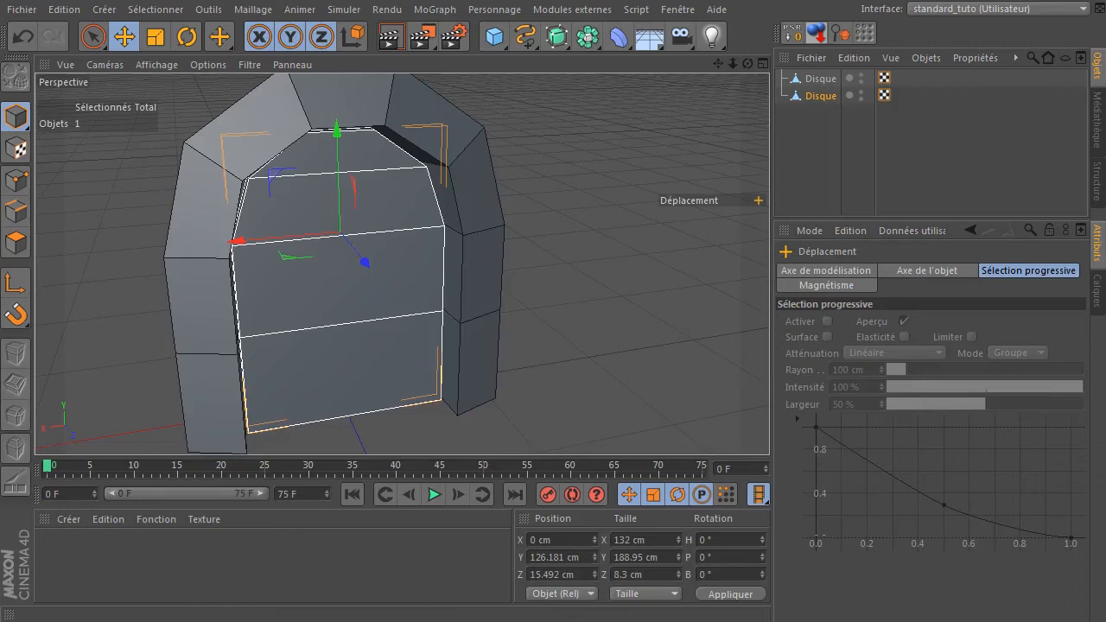
# Switch to XnView and compare the door and stone arch with the low-poly reference image.
pyautogui.moveTo(1105, 164); pyautogui.dragTo(504, 32)
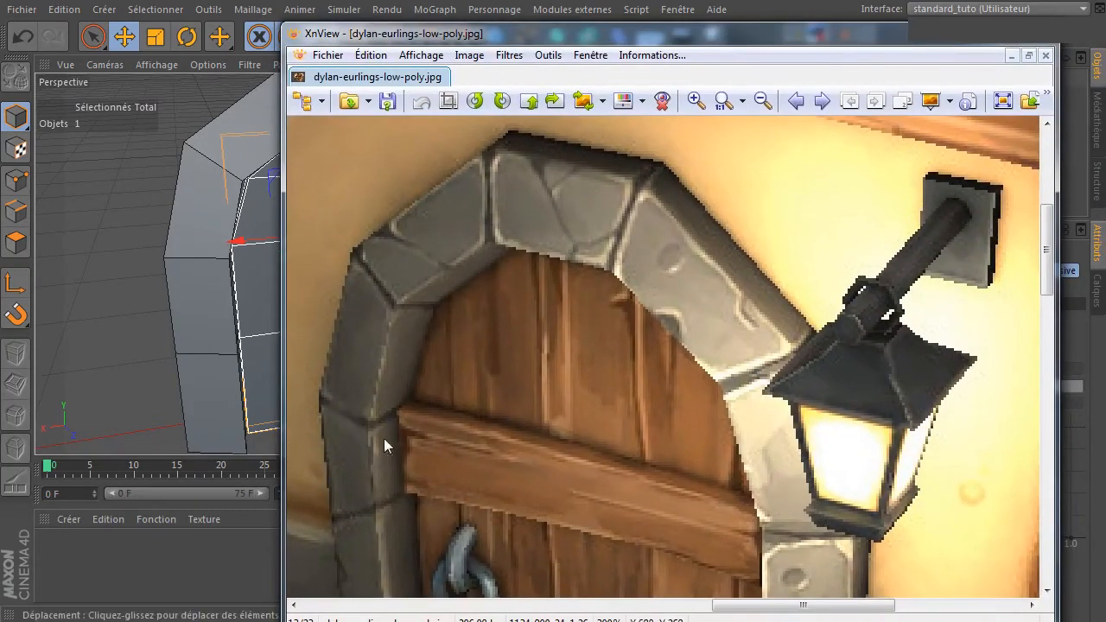
# Examine the wooden door and its horizontal boards in the reference image, moving that window clear of the Cinema 4D scene.
pyautogui.scroll(-1, 752, 435)
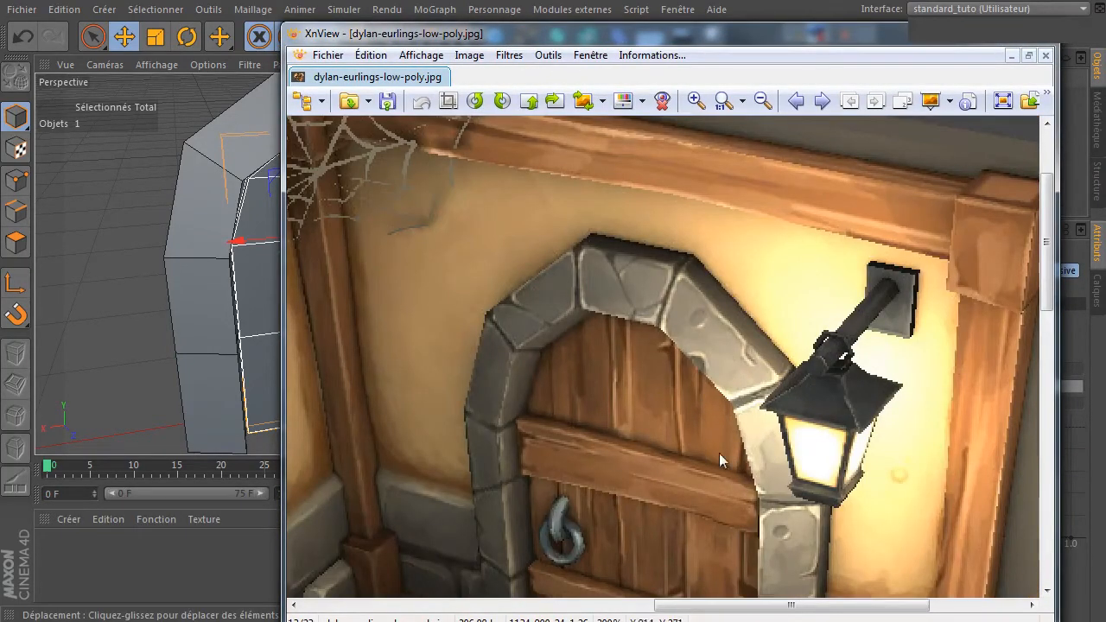
pyautogui.moveTo(1044, 237); pyautogui.dragTo(1044, 264)
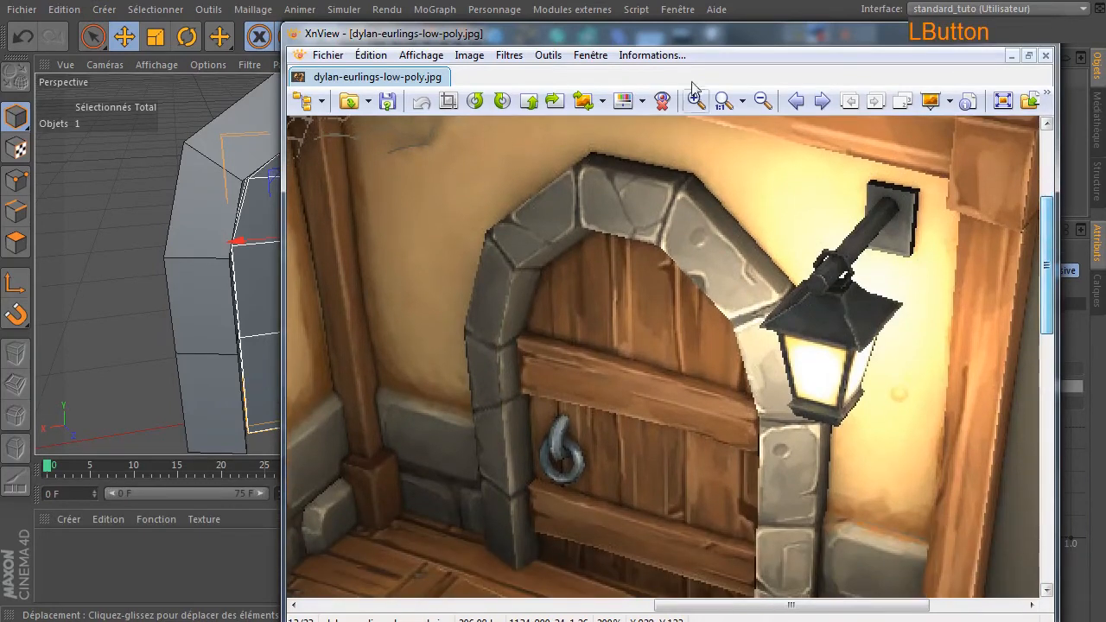
pyautogui.moveTo(634, 38); pyautogui.dragTo(1105, 73)
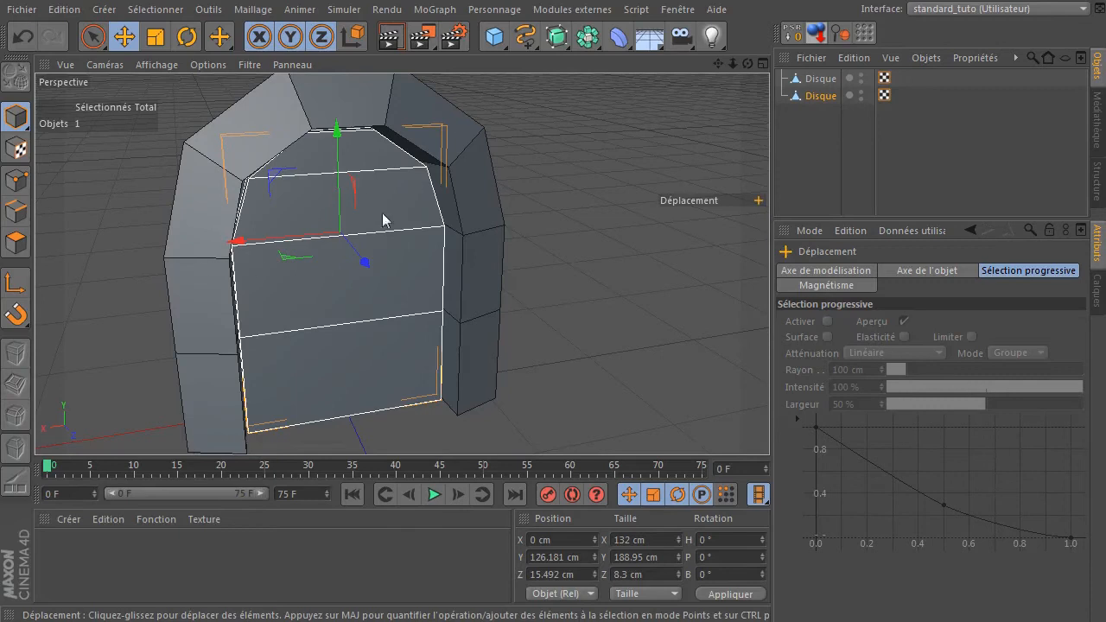
# Add a cube primitive to the scene and hide the stone arch in the view.
pyautogui.moveTo(494, 37); pyautogui.dragTo(643, 118)
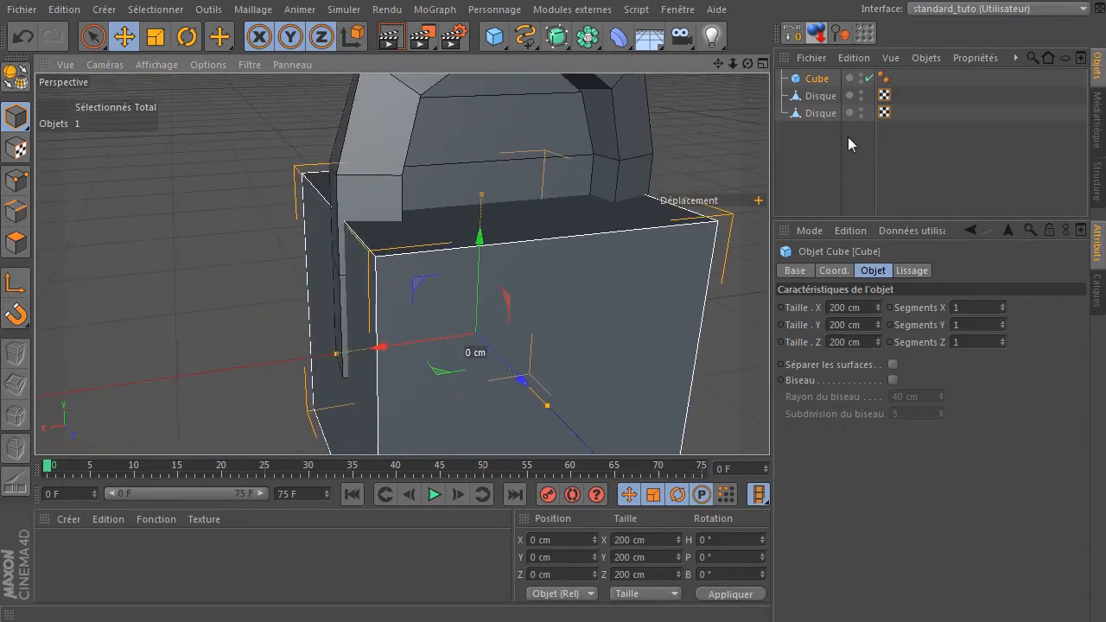
pyautogui.click(818, 96)
pyautogui.click(860, 92)
pyautogui.click(860, 92)
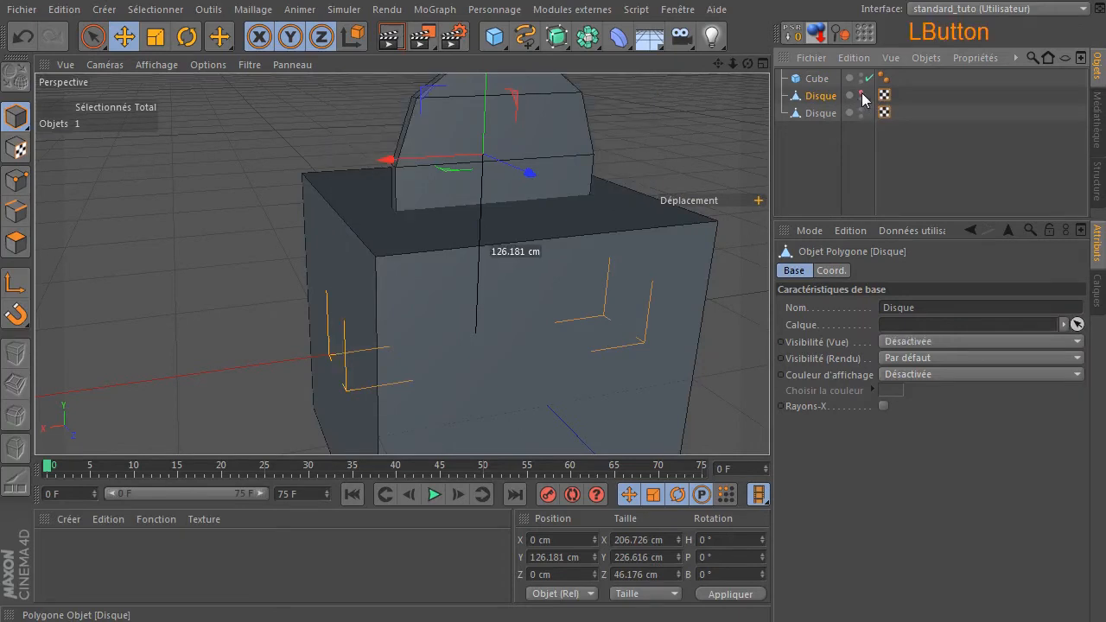
# Shape the cube into a flat board about 10.8 cm deep and 27.7 cm high.
pyautogui.click(817, 79)
pyautogui.moveTo(548, 405); pyautogui.dragTo(416, 399)
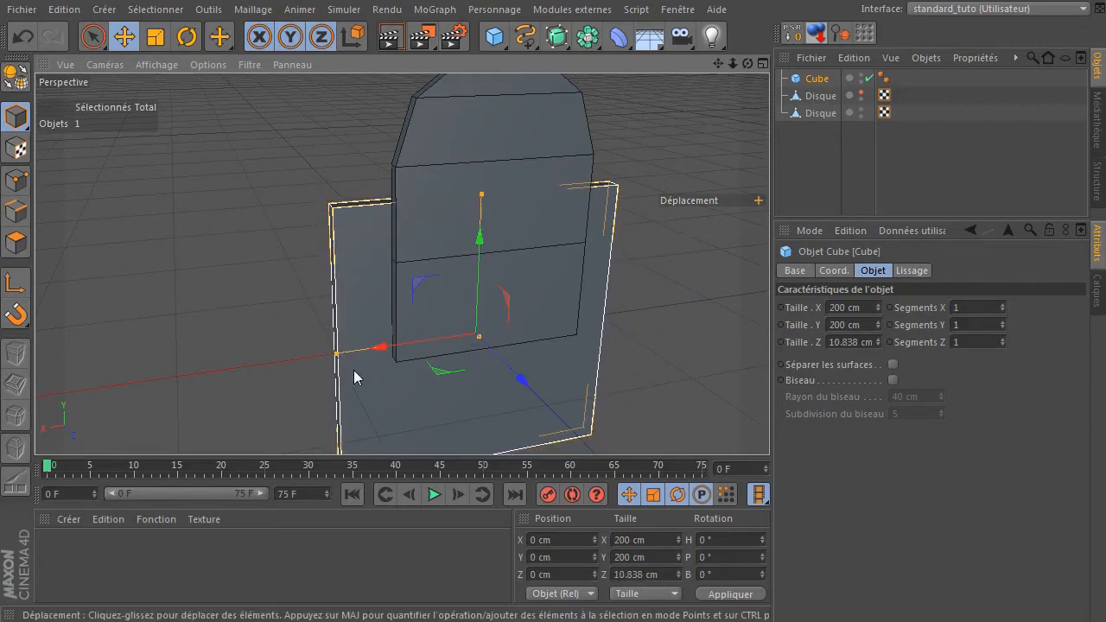
pyautogui.moveTo(482, 196); pyautogui.dragTo(464, 318)
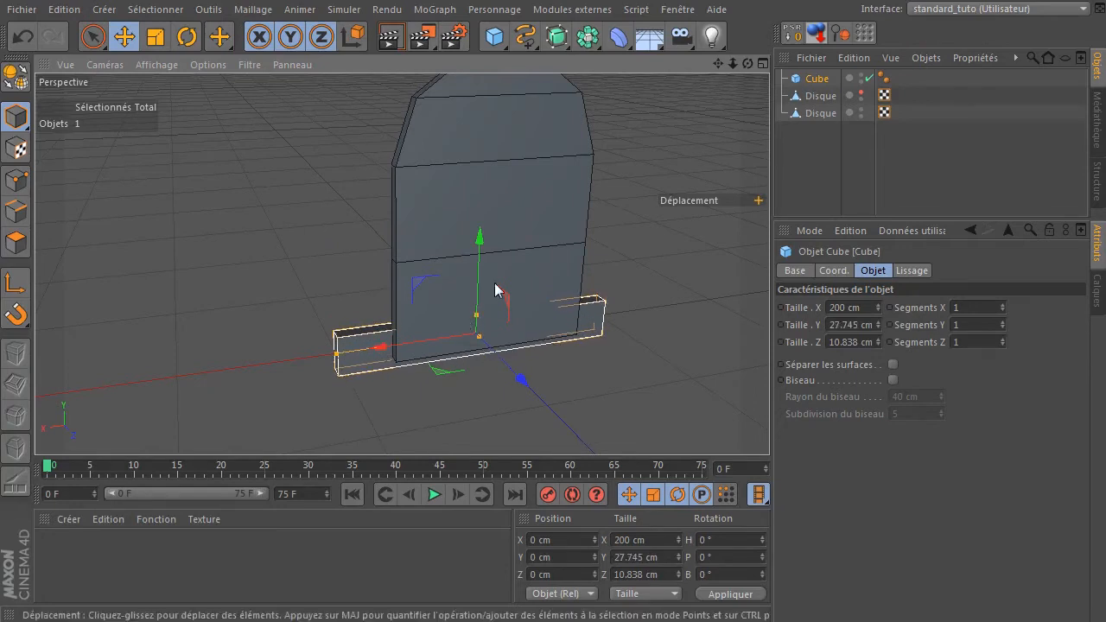
# Place the board on the door's front at about Y 96 cm and Z 23.1 cm, narrowing it to about 133.5 cm.
pyautogui.moveTo(482, 238); pyautogui.dragTo(524, 100)
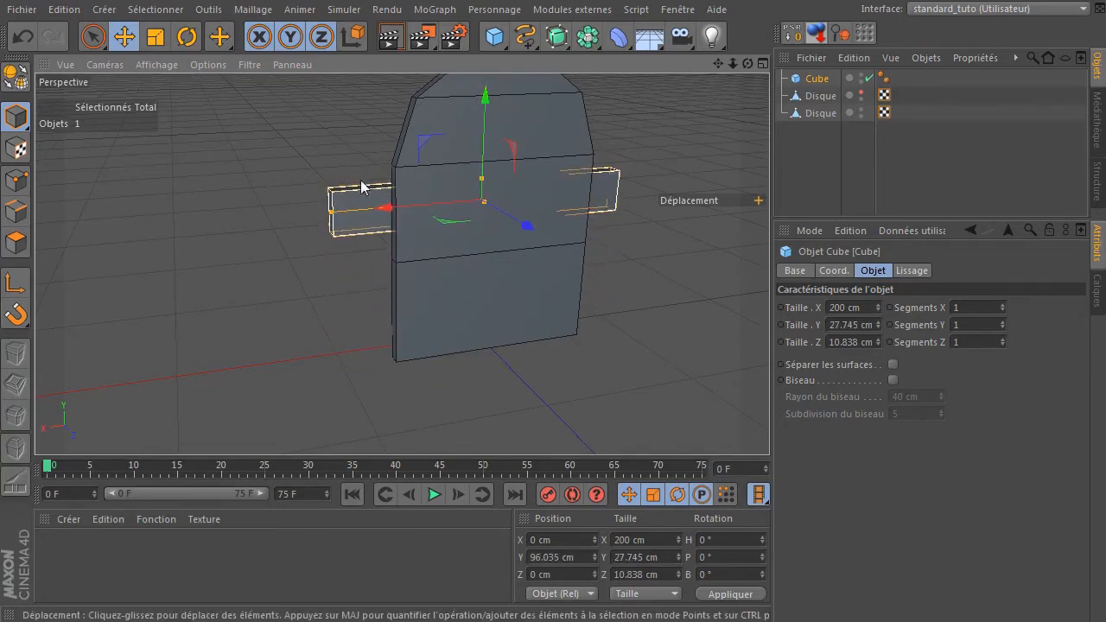
pyautogui.moveTo(335, 221); pyautogui.dragTo(378, 222)
pyautogui.moveTo(523, 234); pyautogui.dragTo(542, 235)
pyautogui.scroll(10, 383, 216)
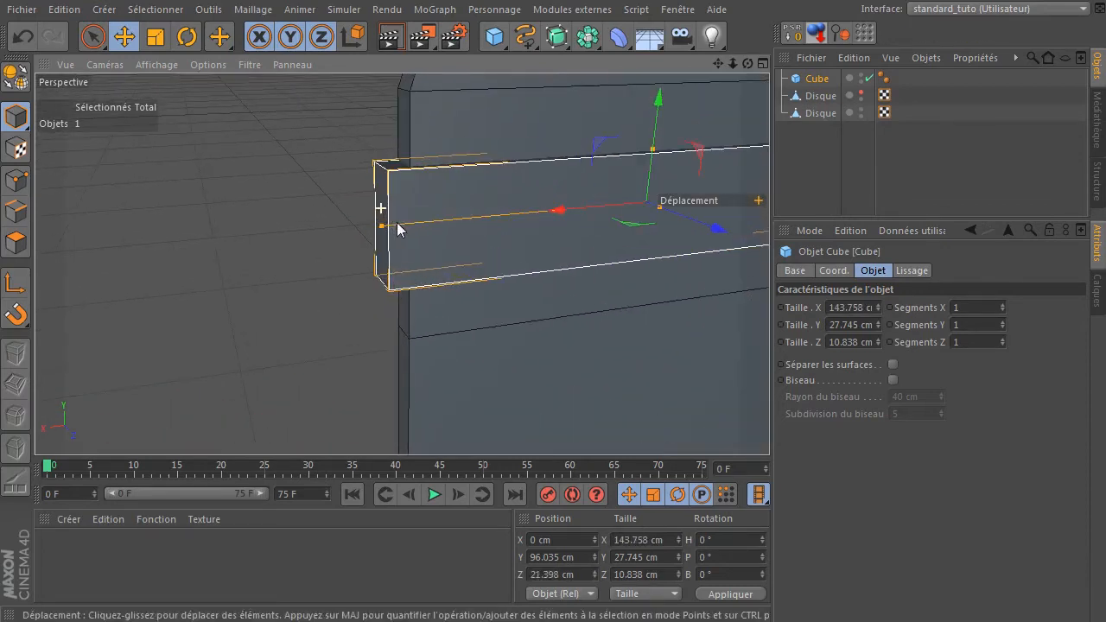
pyautogui.moveTo(383, 228); pyautogui.dragTo(404, 231)
pyautogui.moveTo(711, 230); pyautogui.dragTo(715, 233)
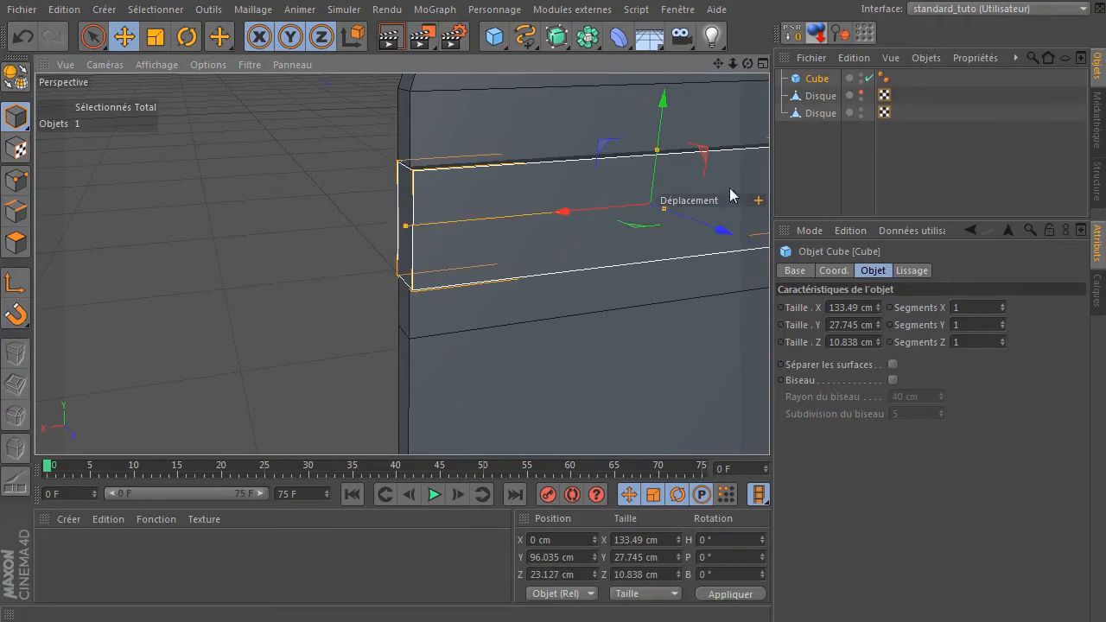
# Shift the board forward to about Z 23.6 cm and reduce its height to about 22.6 cm.
pyautogui.moveTo(748, 64); pyautogui.dragTo(650, 203)
pyautogui.moveTo(740, 222); pyautogui.dragTo(748, 224)
pyautogui.moveTo(749, 66); pyautogui.dragTo(651, 204)
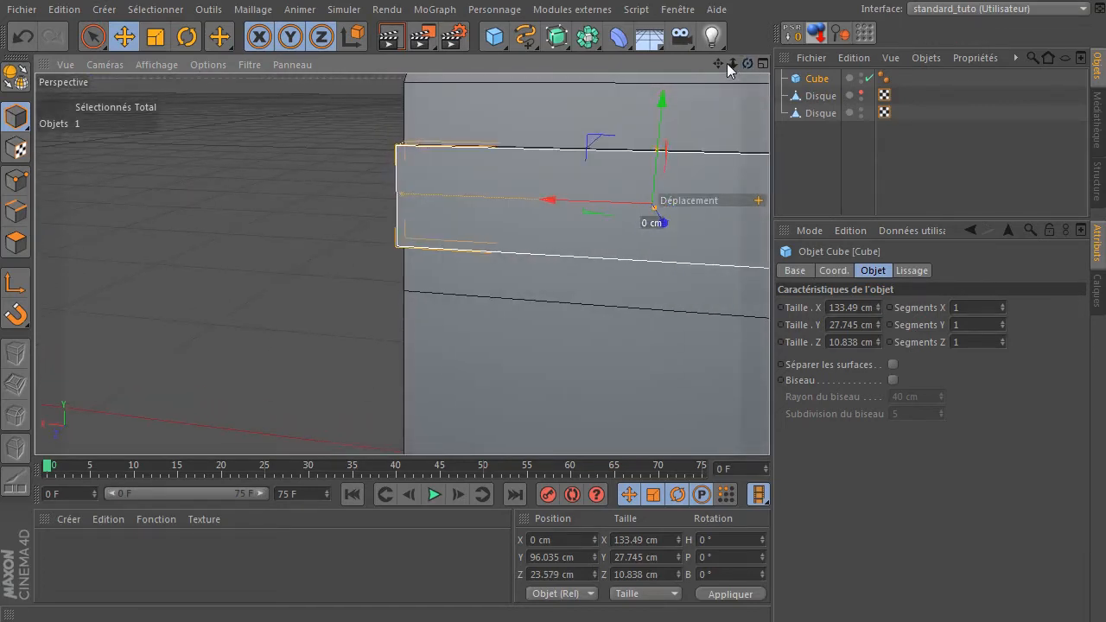
pyautogui.moveTo(732, 63); pyautogui.dragTo(731, 64)
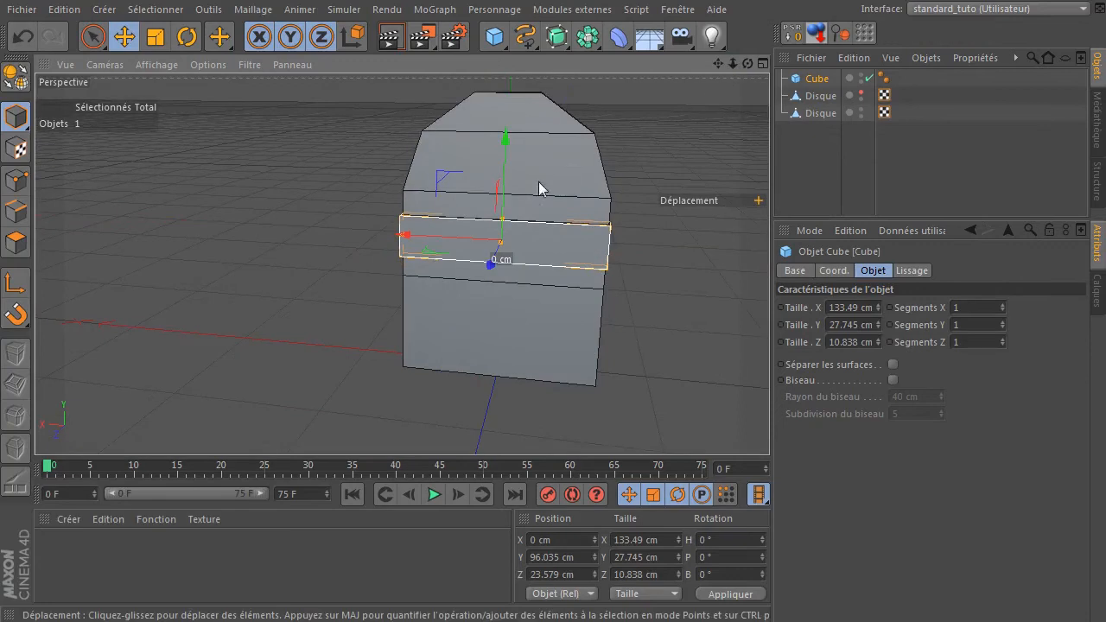
pyautogui.scroll(5, 484, 247)
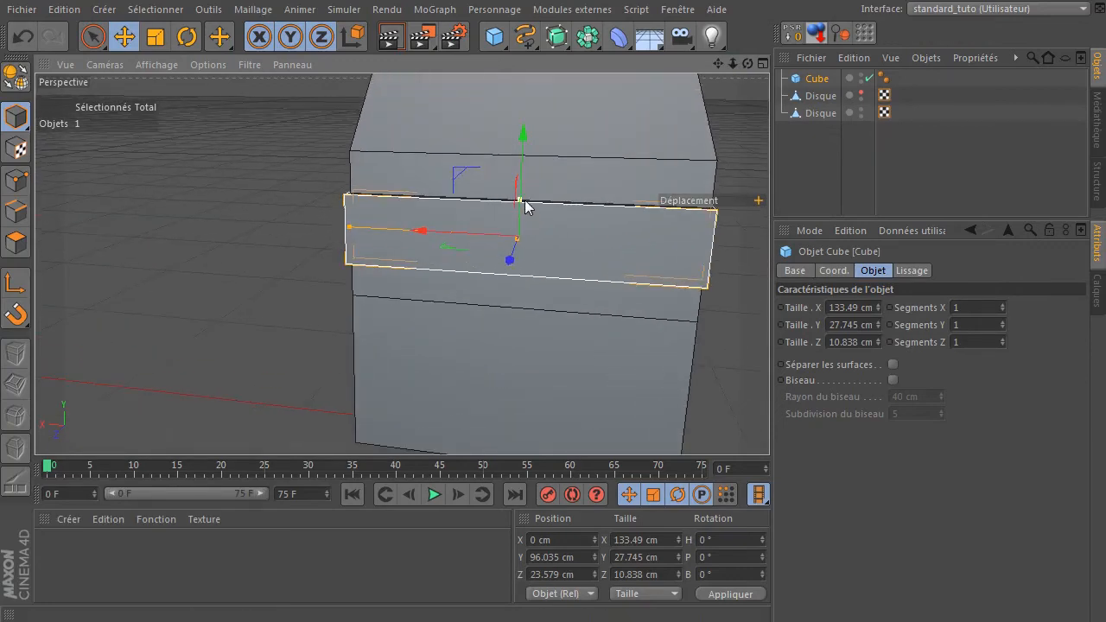
pyautogui.moveTo(523, 205); pyautogui.dragTo(525, 211)
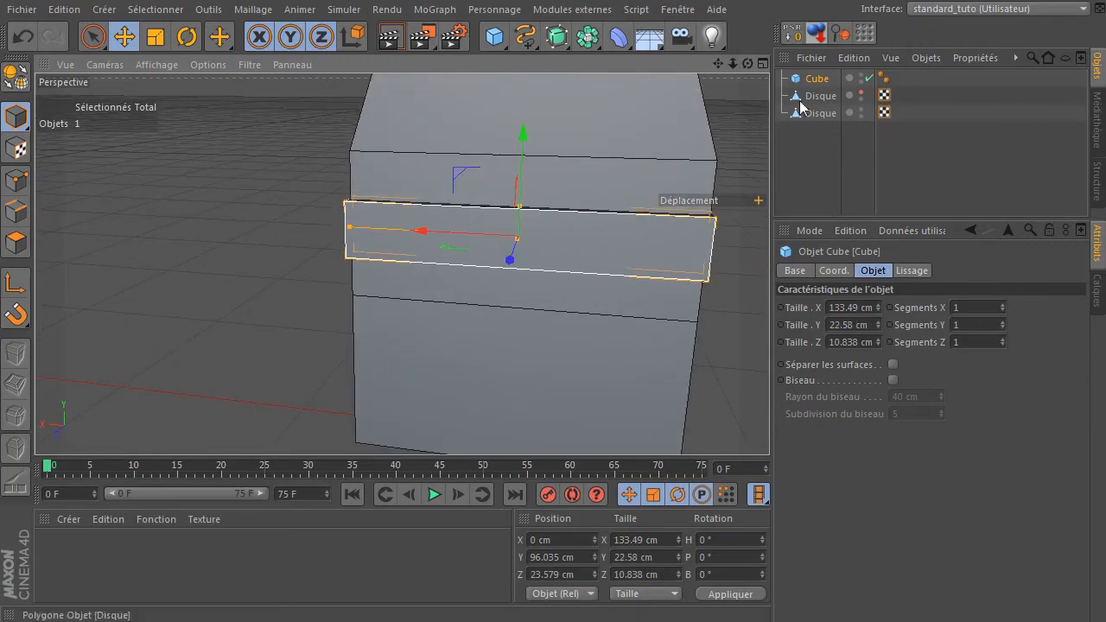
# Show the stone arch again and raise the board to about Y 111 cm on the door.
pyautogui.click(861, 96)
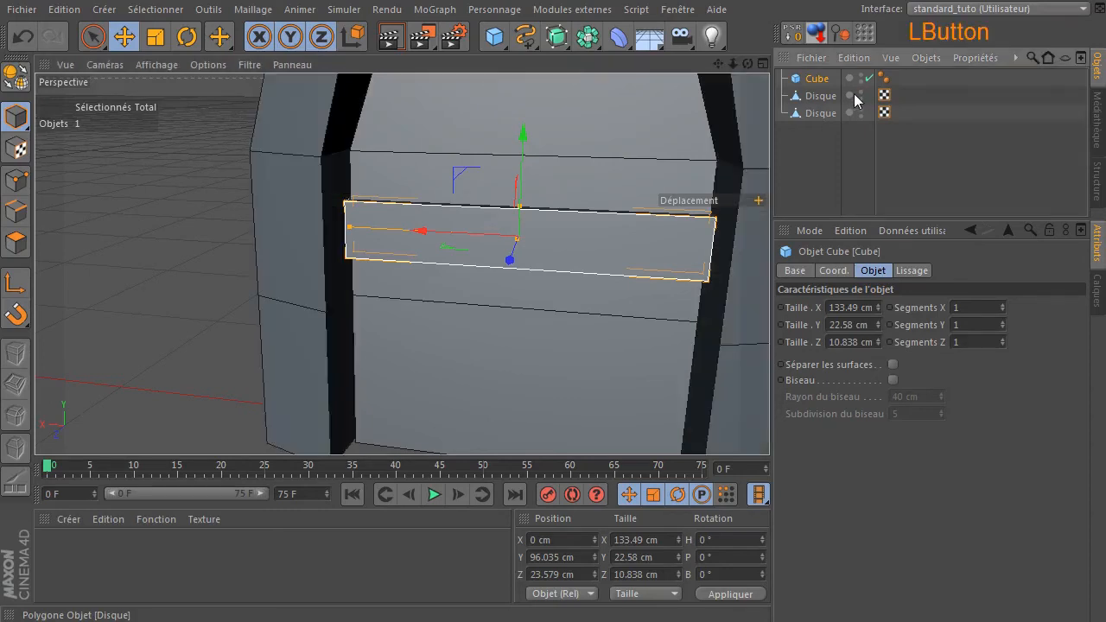
pyautogui.moveTo(718, 64); pyautogui.dragTo(652, 73)
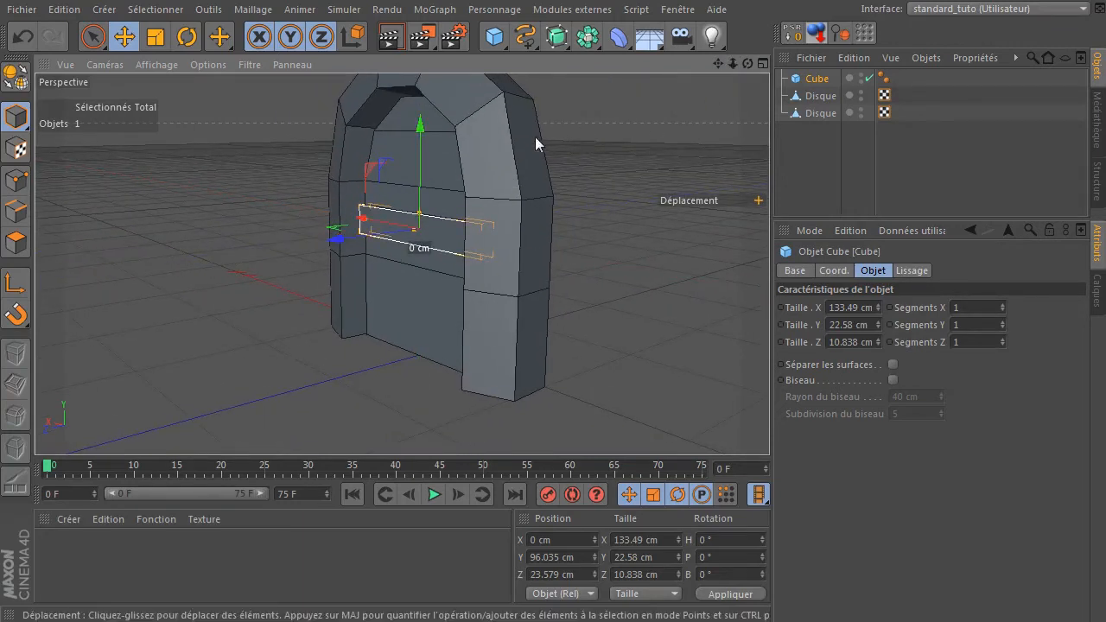
pyautogui.moveTo(429, 124); pyautogui.dragTo(427, 104)
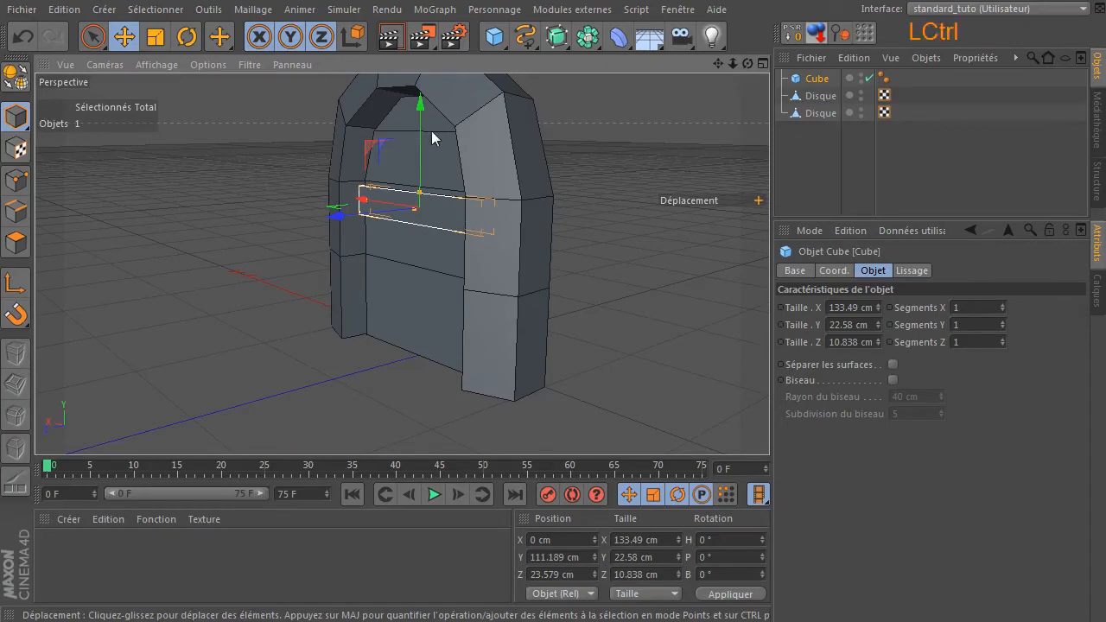
pyautogui.keyDown('ctrl'); pyautogui.moveTo(421, 105); pyautogui.dragTo(422, 219); pyautogui.keyUp('ctrl')
pyautogui.moveTo(747, 67)
pyautogui.mouseDown()
pyautogui.moveTo(782, 72)
pyautogui.moveTo(746, 62)
pyautogui.moveTo(799, 60)
pyautogui.moveTo(719, 73)
pyautogui.moveTo(821, 55)
pyautogui.moveTo(835, 69)
pyautogui.moveTo(784, 79)
pyautogui.moveTo(690, 67)
pyautogui.moveTo(778, 67)
pyautogui.moveTo(722, 64)
pyautogui.moveTo(752, 68)
pyautogui.mouseUp()
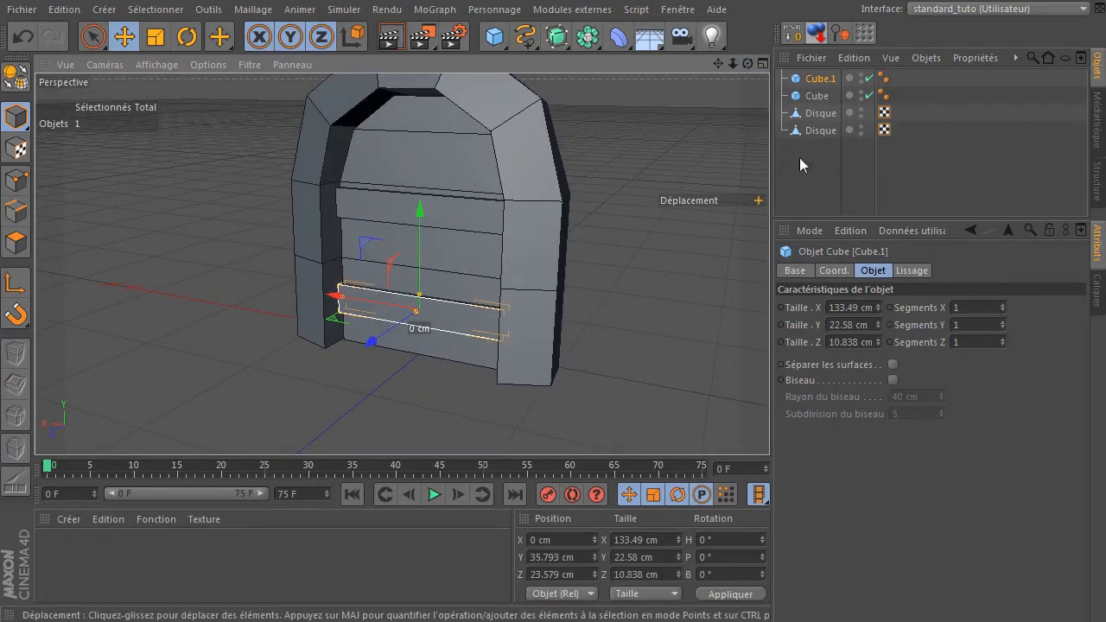
pyautogui.press('Delete')
# Divide the door board into 3 segments along X and convert it to an editable polygon object.
pyautogui.click(493, 216)
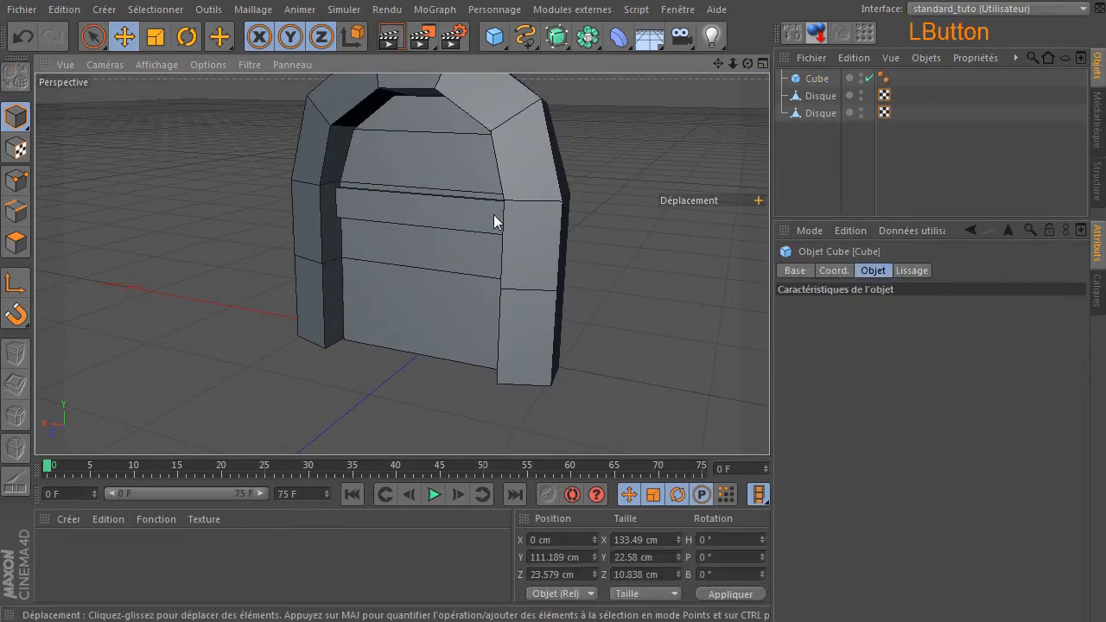
pyautogui.scroll(5, 391, 258)
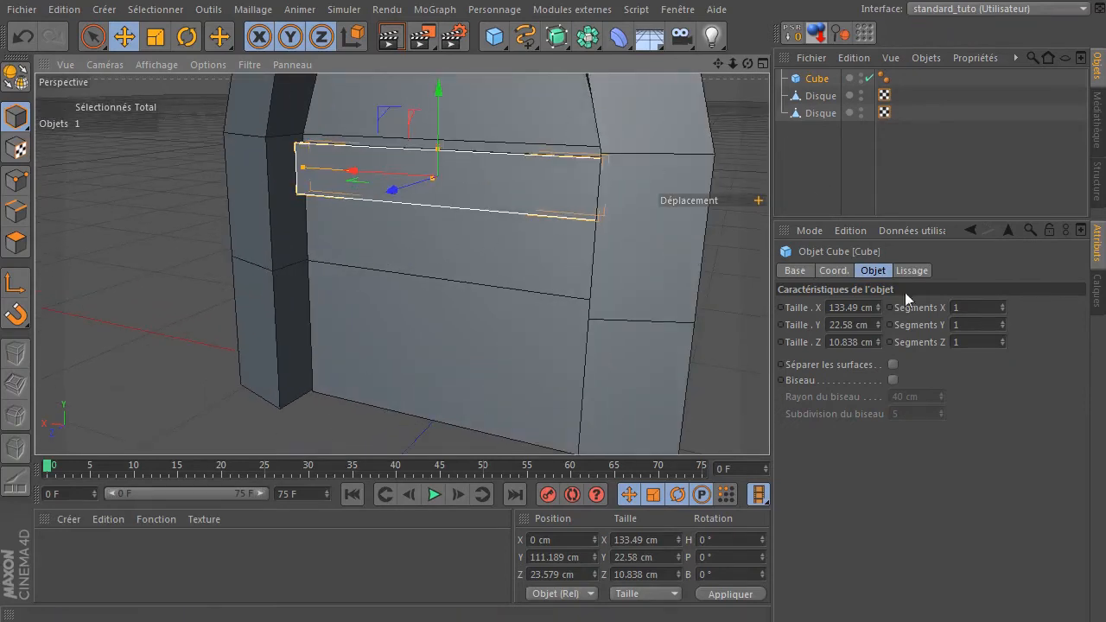
pyautogui.click(1002, 304)
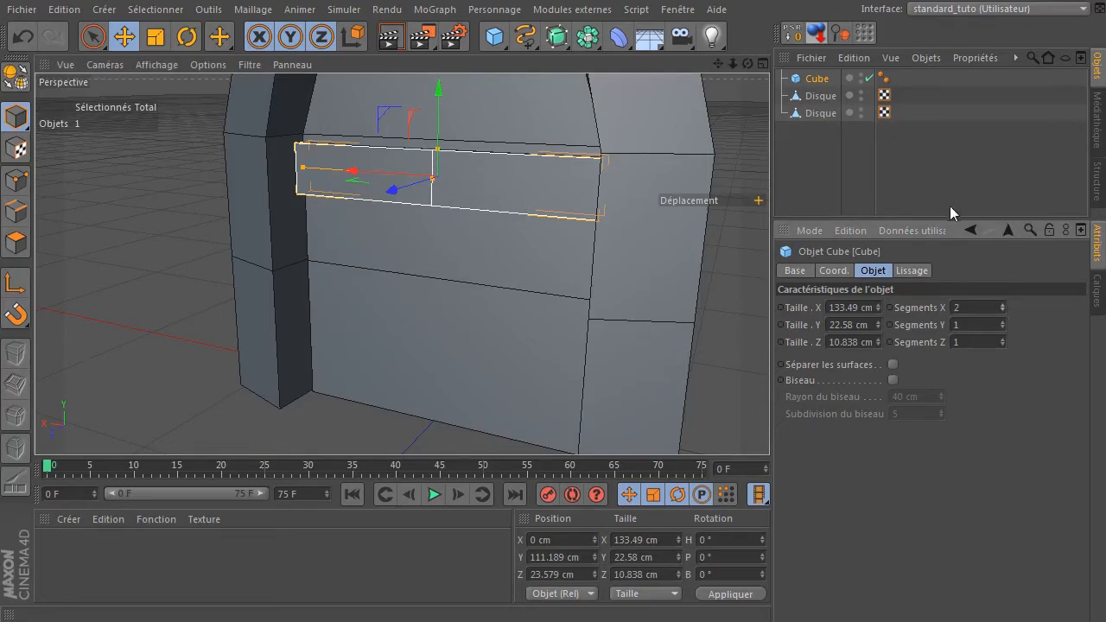
pyautogui.click(1001, 305)
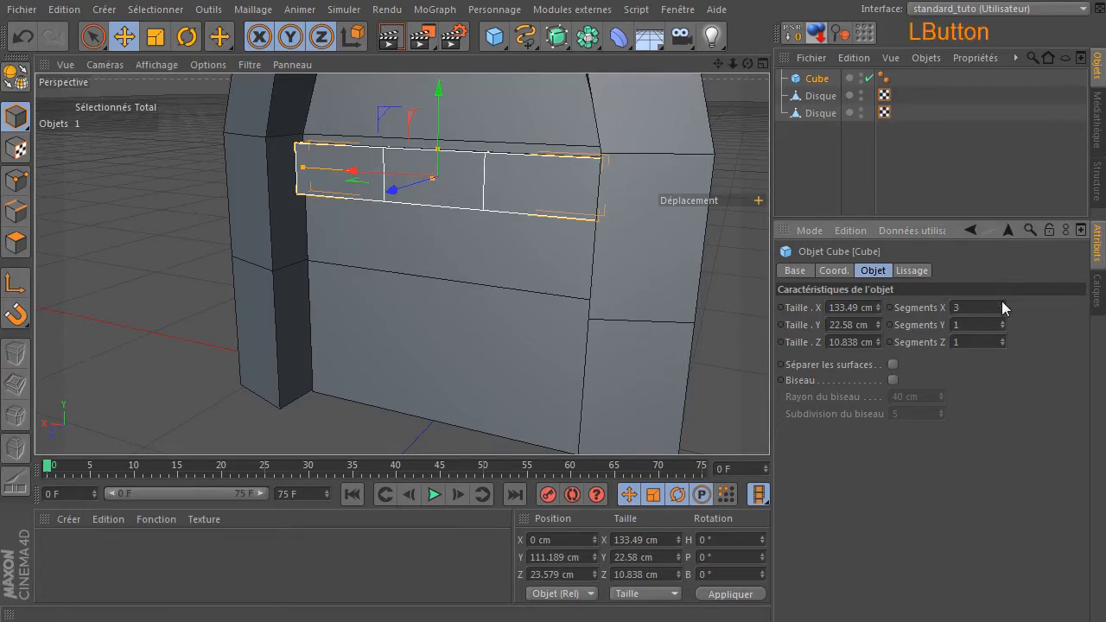
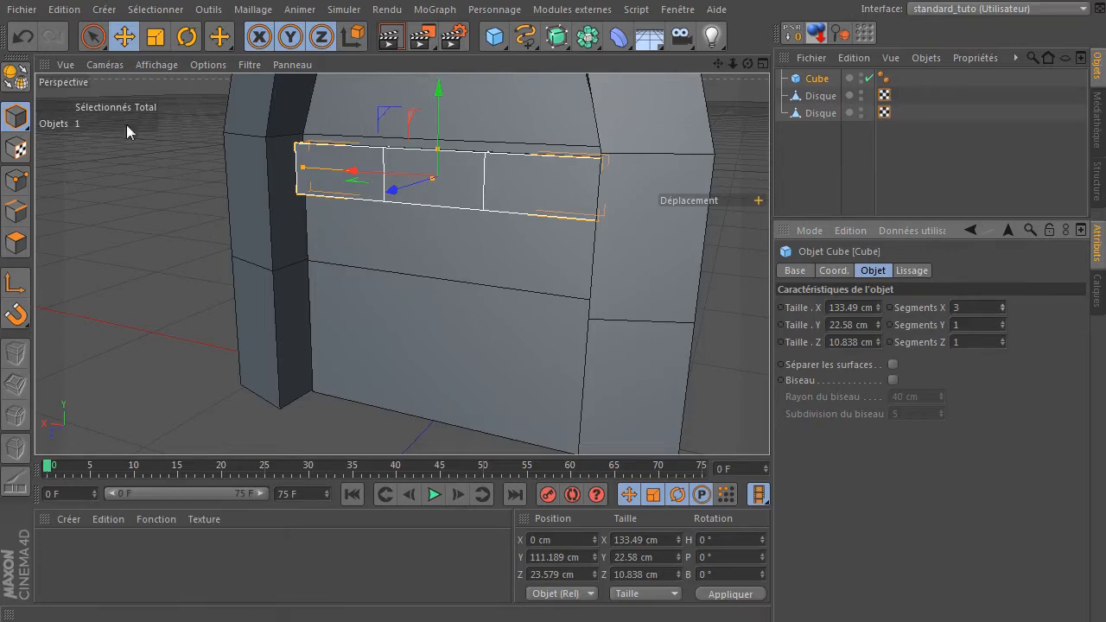
pyautogui.click(16, 80)
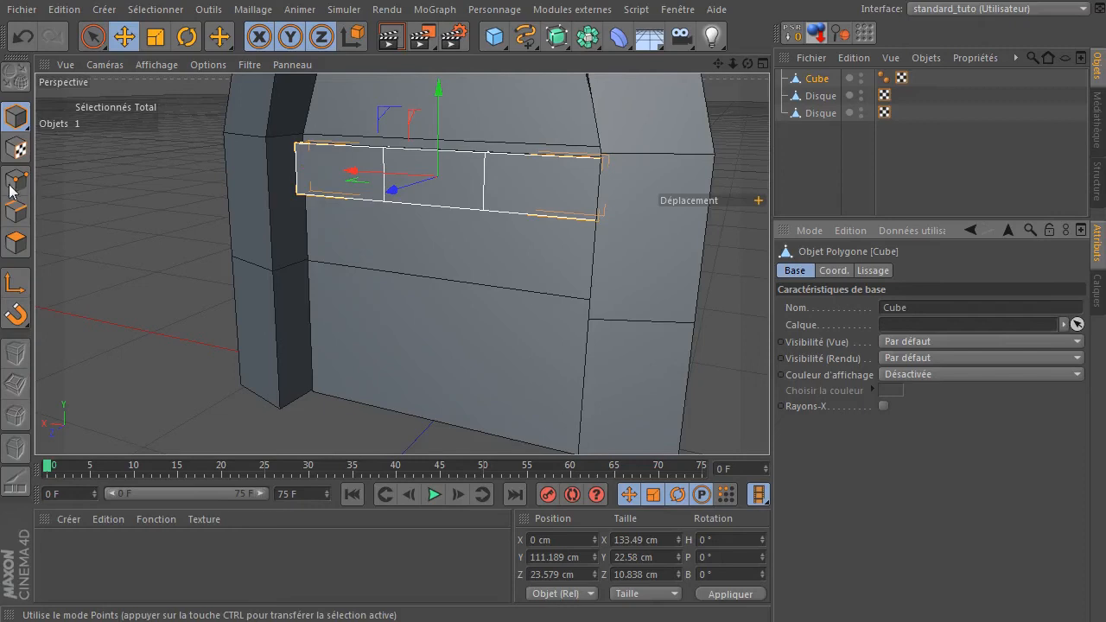
pyautogui.click(17, 212)
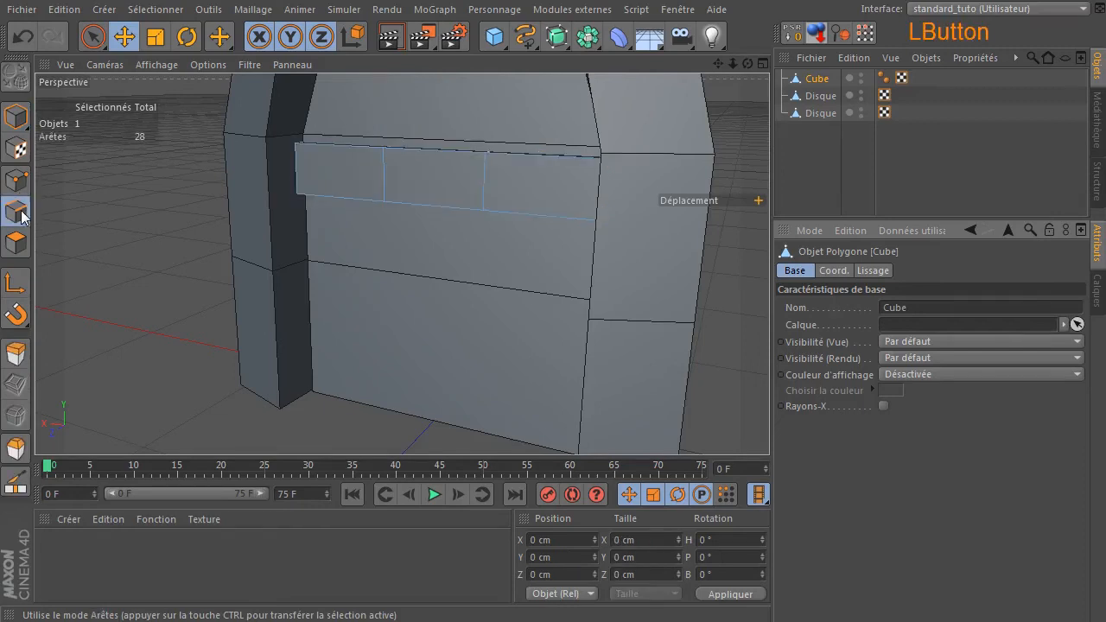
# Hide the stone arch and scale the board's end face on the positive X side to about 24.9 cm high.
pyautogui.click(860, 103)
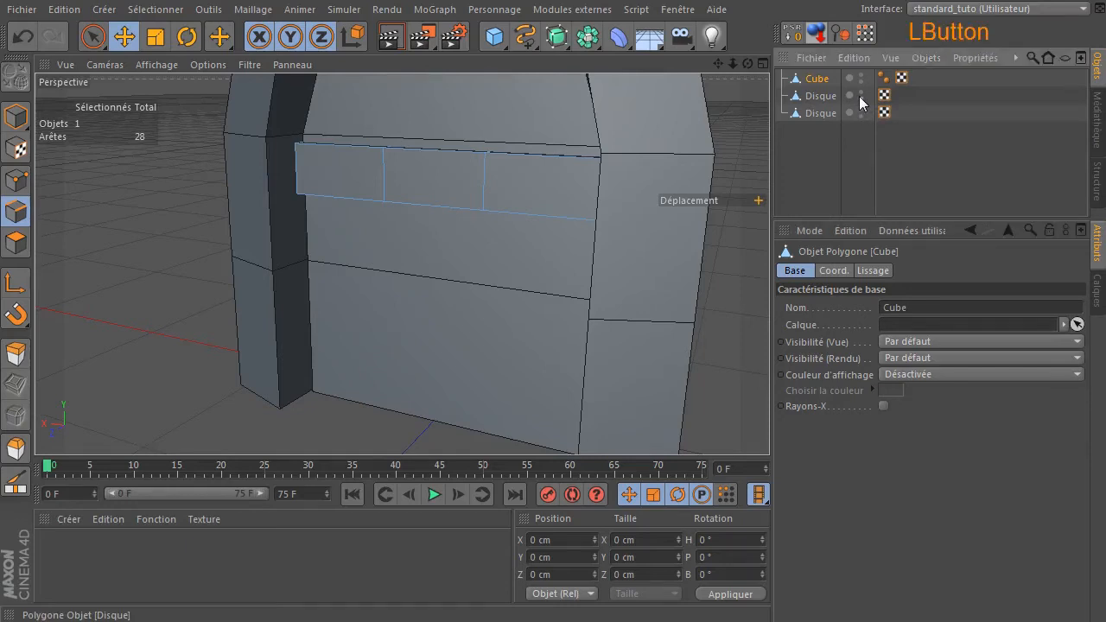
pyautogui.click(861, 96)
pyautogui.click(861, 102)
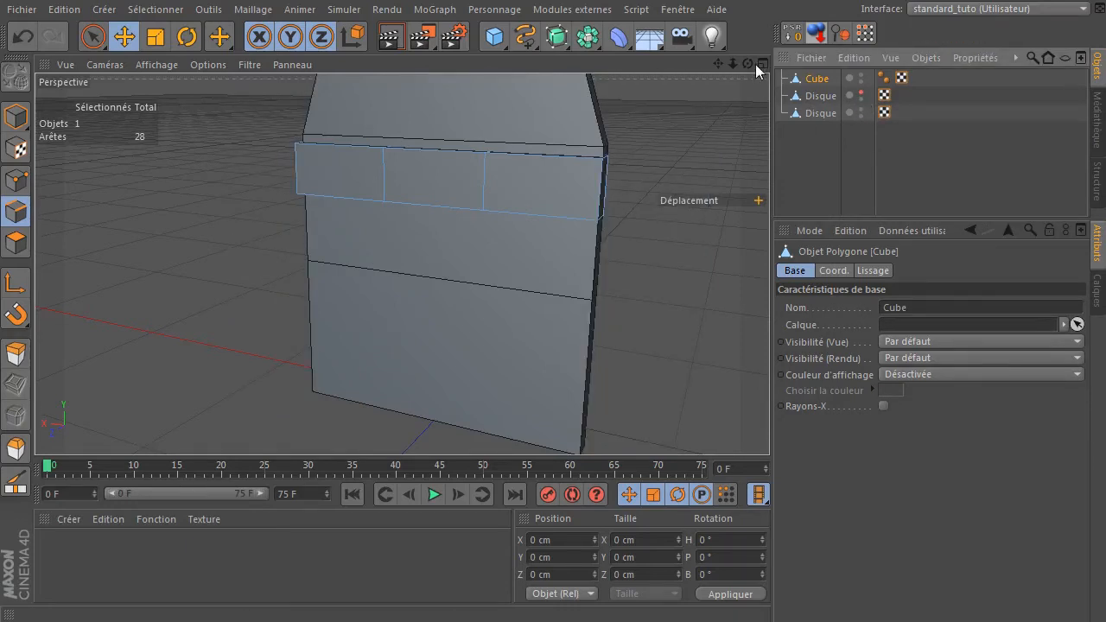
pyautogui.moveTo(748, 64); pyautogui.dragTo(742, 92)
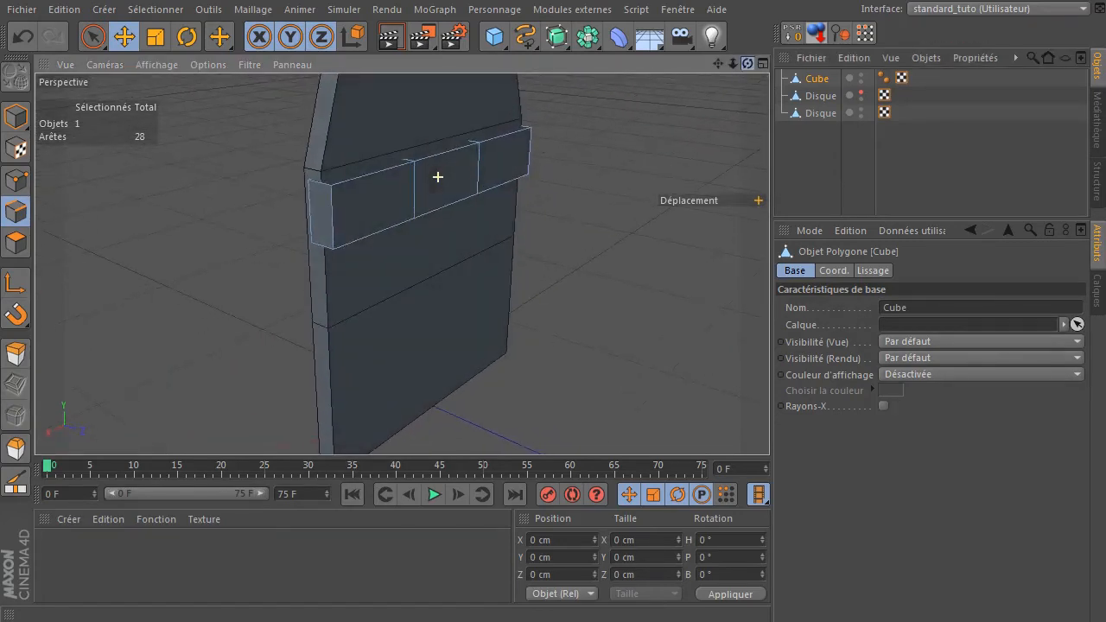
pyautogui.click(20, 243)
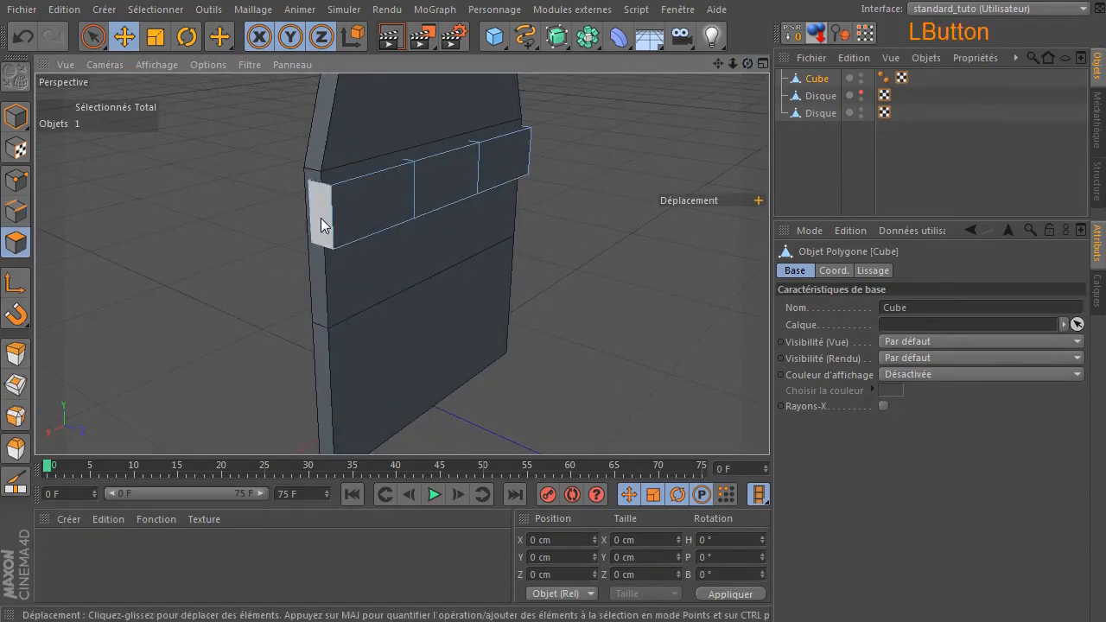
pyautogui.click(320, 221)
pyautogui.click(158, 38)
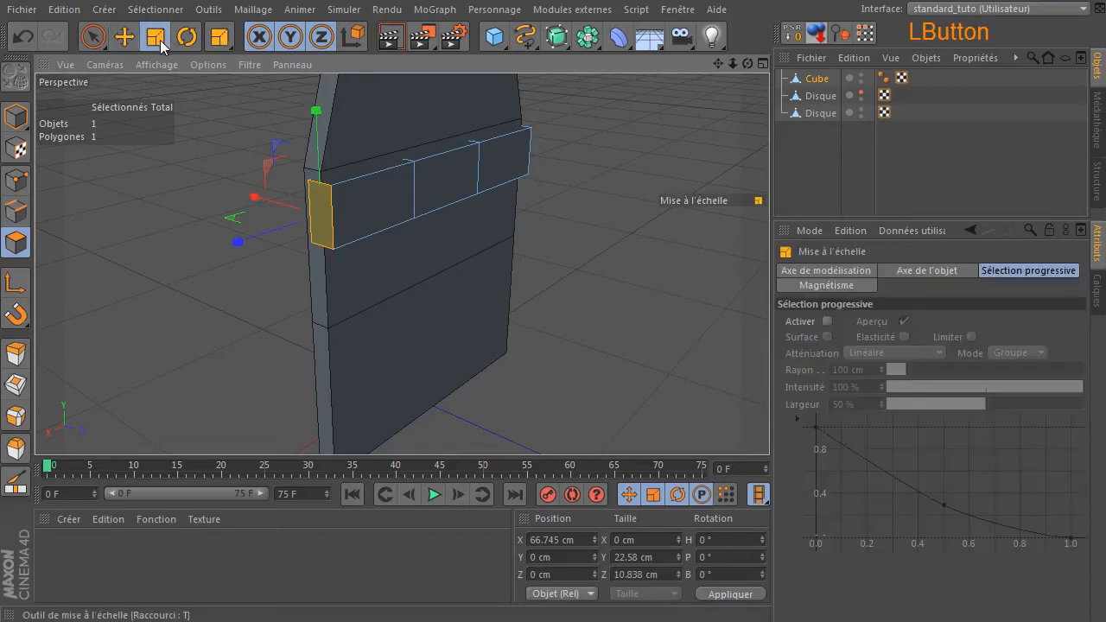
pyautogui.moveTo(317, 108); pyautogui.dragTo(319, 98)
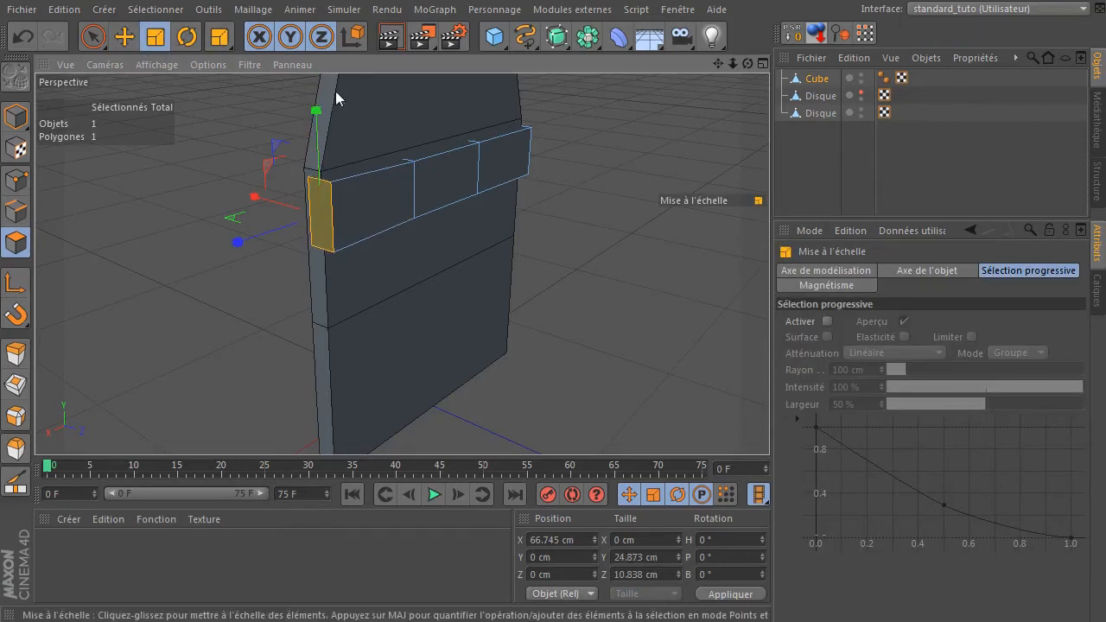
# Scale the board's end face on the negative X side to about 19.4 cm high and switch to edge editing.
pyautogui.moveTo(747, 64); pyautogui.dragTo(566, 39)
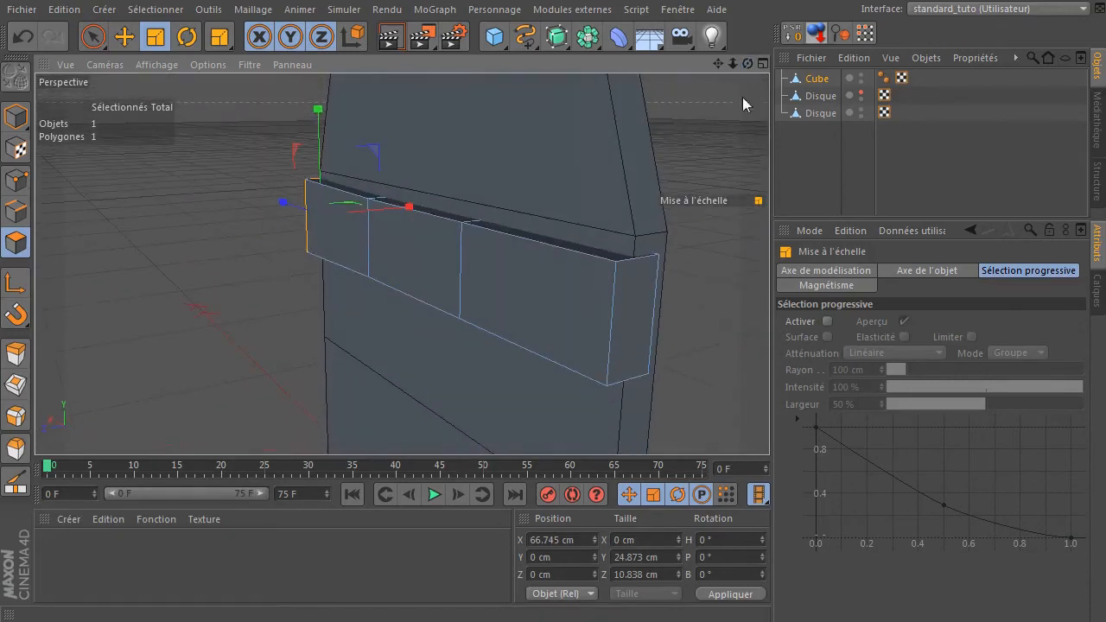
pyautogui.click(624, 317)
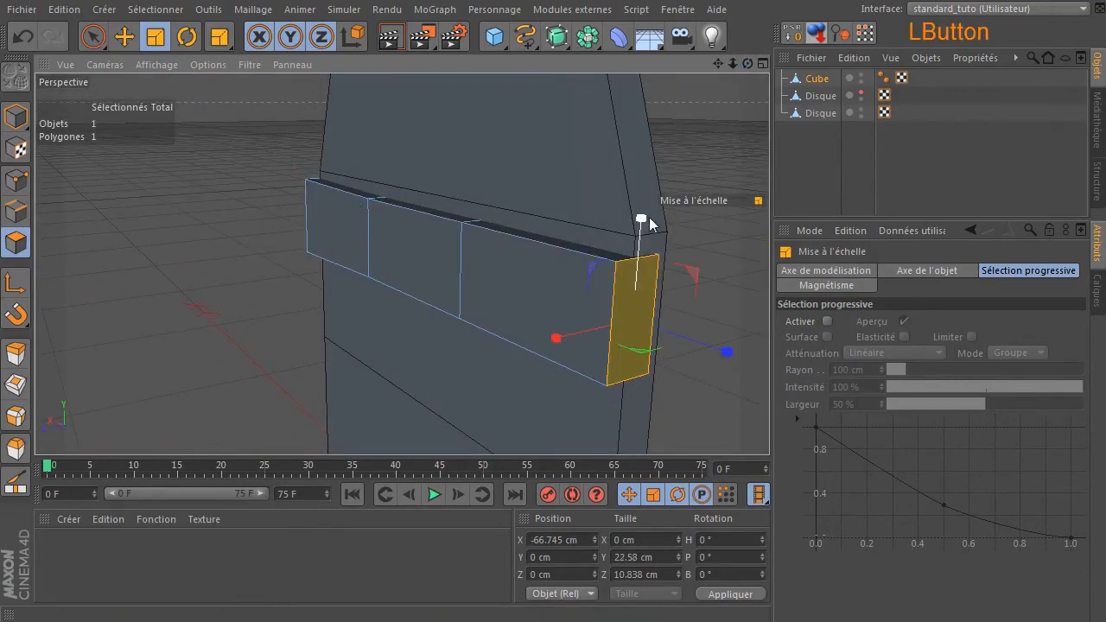
pyautogui.moveTo(641, 219); pyautogui.dragTo(640, 235)
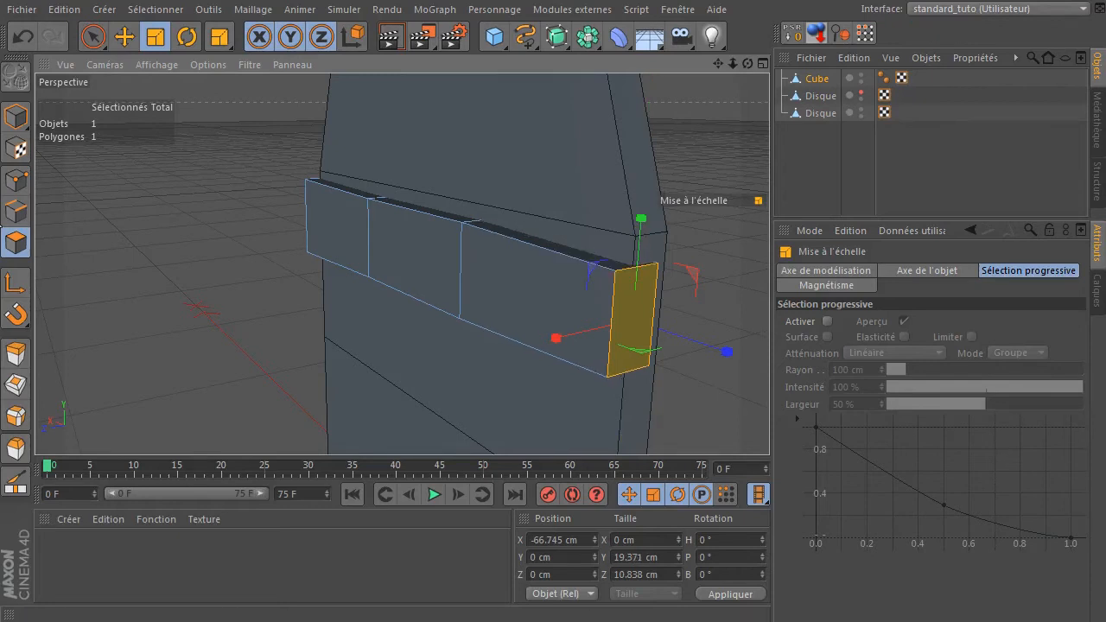
pyautogui.click(19, 216)
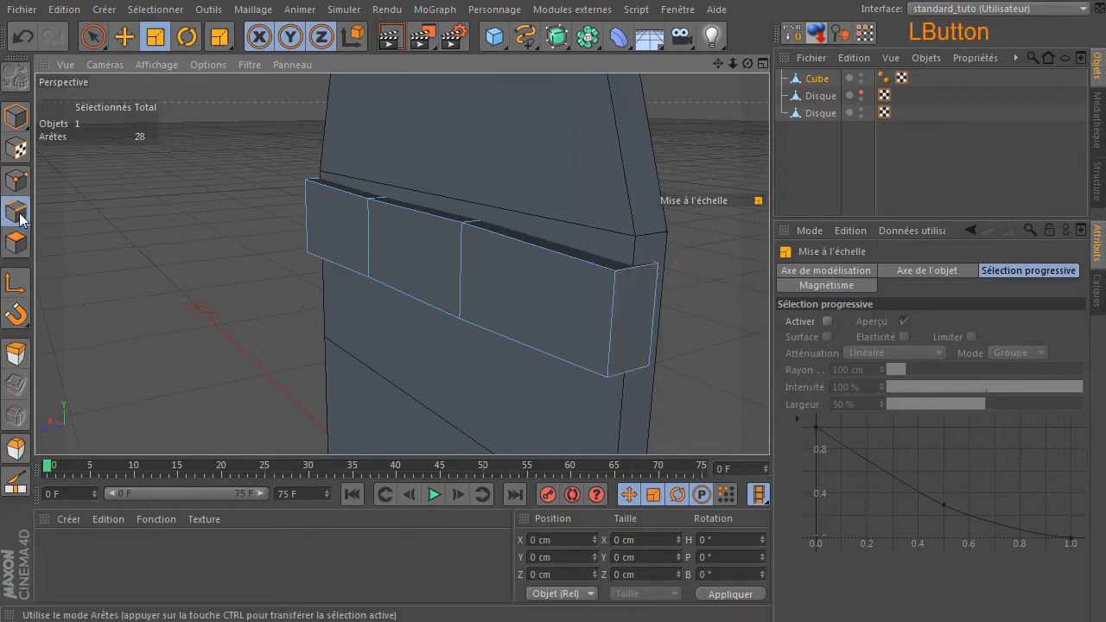
# Loop-select the board's inner edge loop on the negative X side and scale it to about 20.4 cm high.
pyautogui.press('u')
pyautogui.press('l')
pyautogui.click(460, 253)
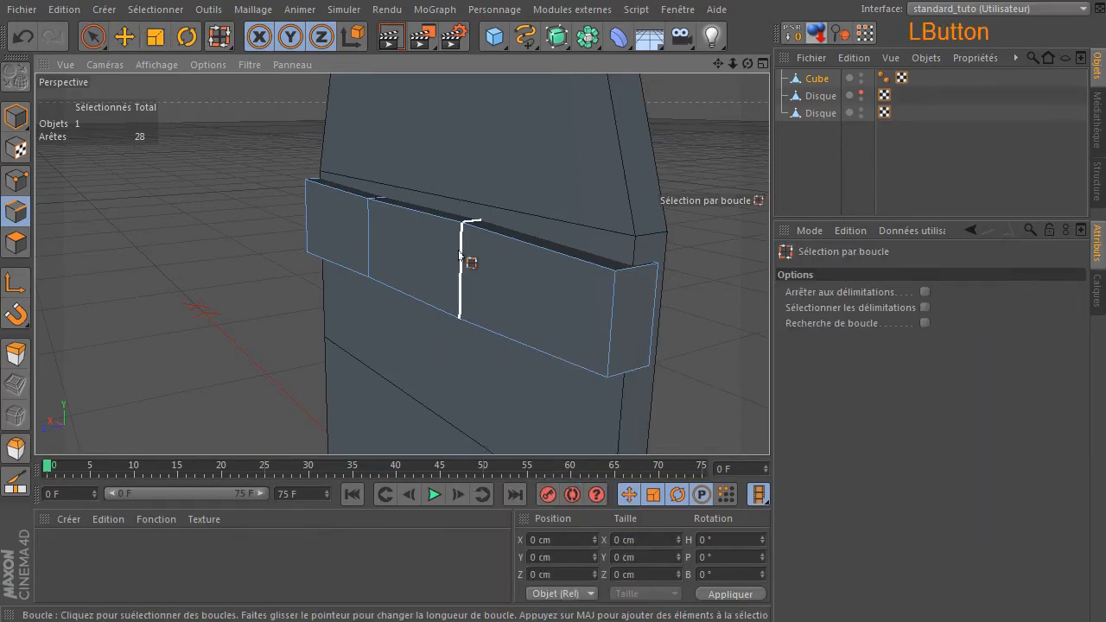
pyautogui.click(155, 37)
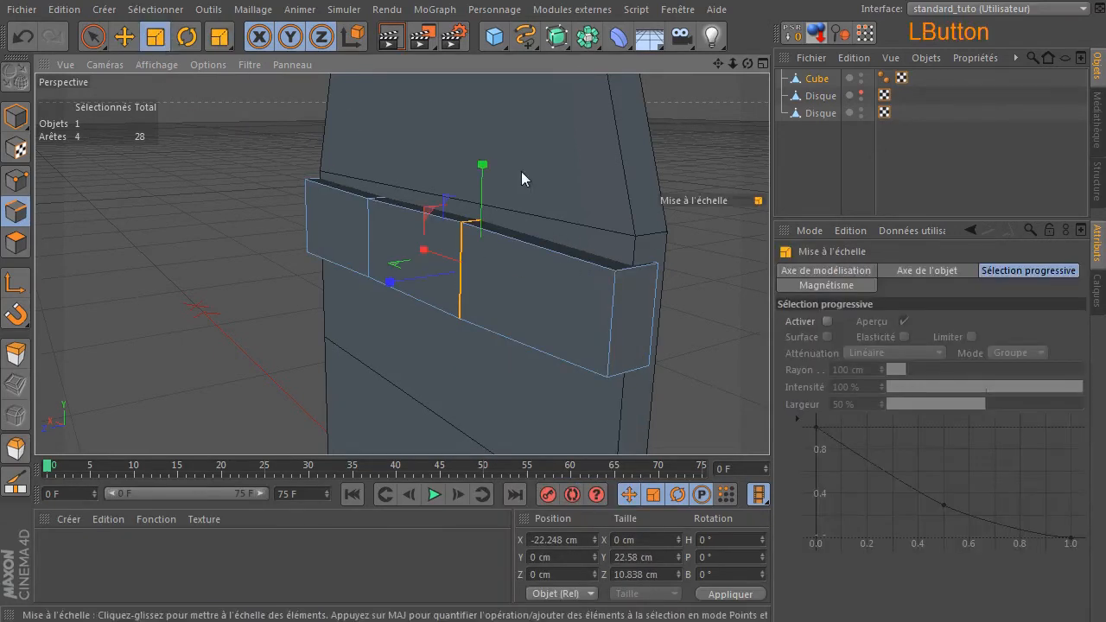
pyautogui.moveTo(482, 170); pyautogui.dragTo(485, 182)
pyautogui.moveTo(748, 65); pyautogui.dragTo(746, 32)
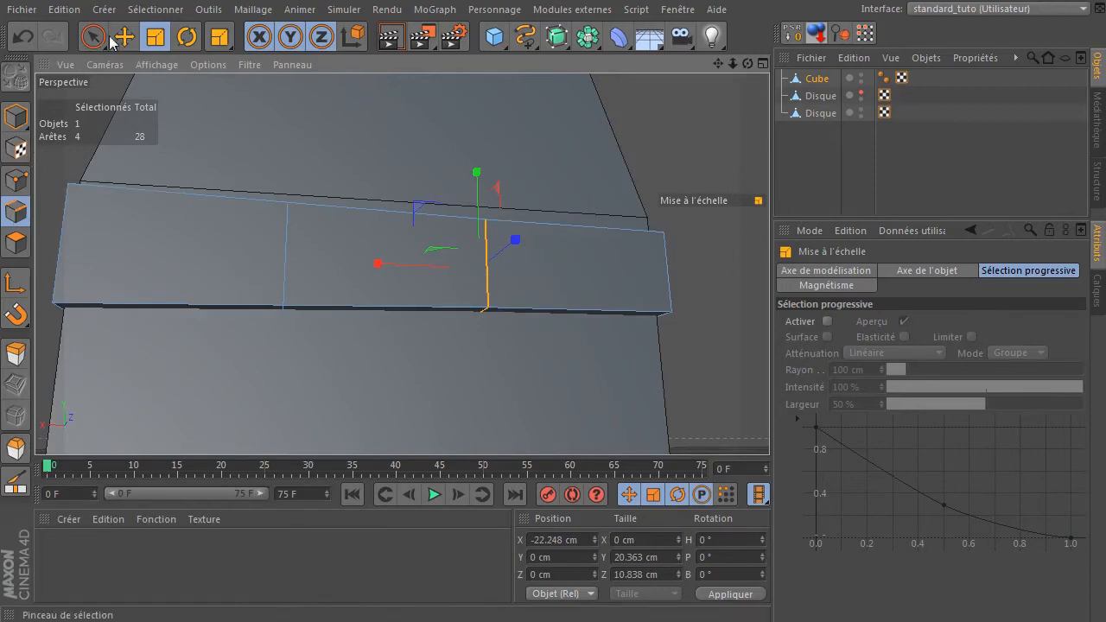
# Try lowering the selected edge loop slightly on the board, and undo the move.
pyautogui.click(130, 47)
pyautogui.moveTo(481, 178); pyautogui.dragTo(479, 188)
pyautogui.click(669, 138)
pyautogui.moveTo(749, 64); pyautogui.dragTo(734, 102)
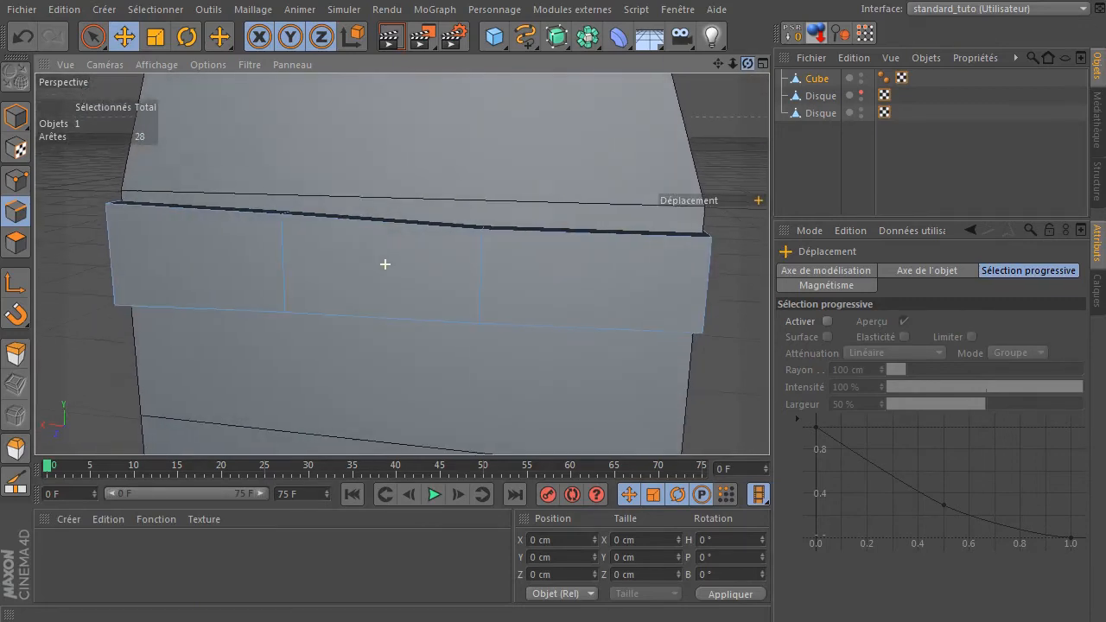
pyautogui.moveTo(731, 63)
pyautogui.mouseDown()
pyautogui.moveTo(709, 74)
pyautogui.moveTo(731, 63)
pyautogui.mouseUp()
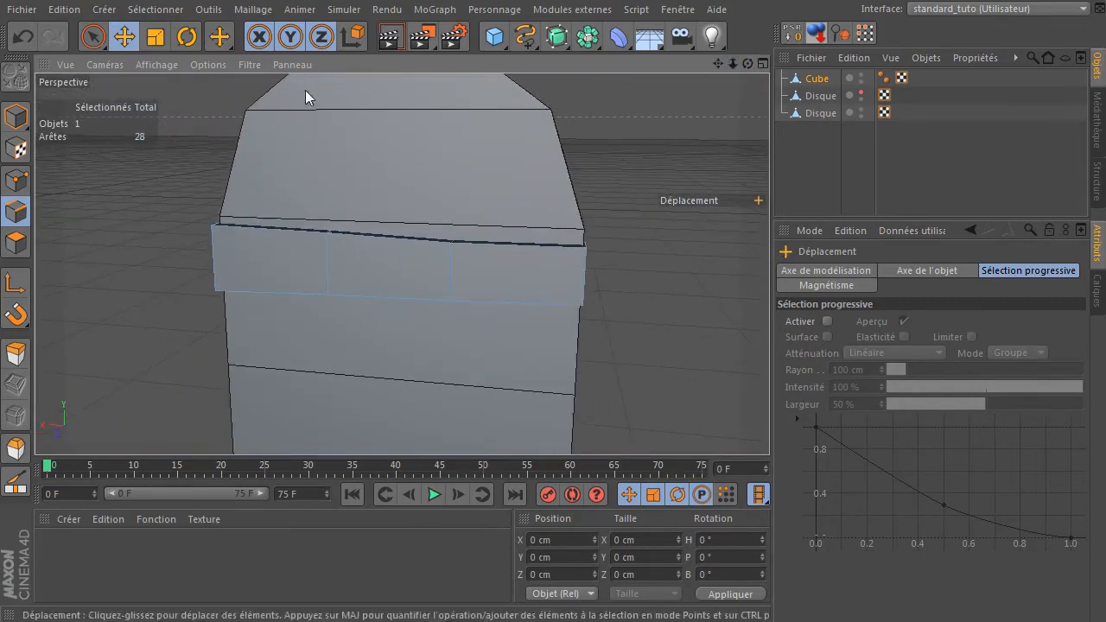
pyautogui.click(23, 37)
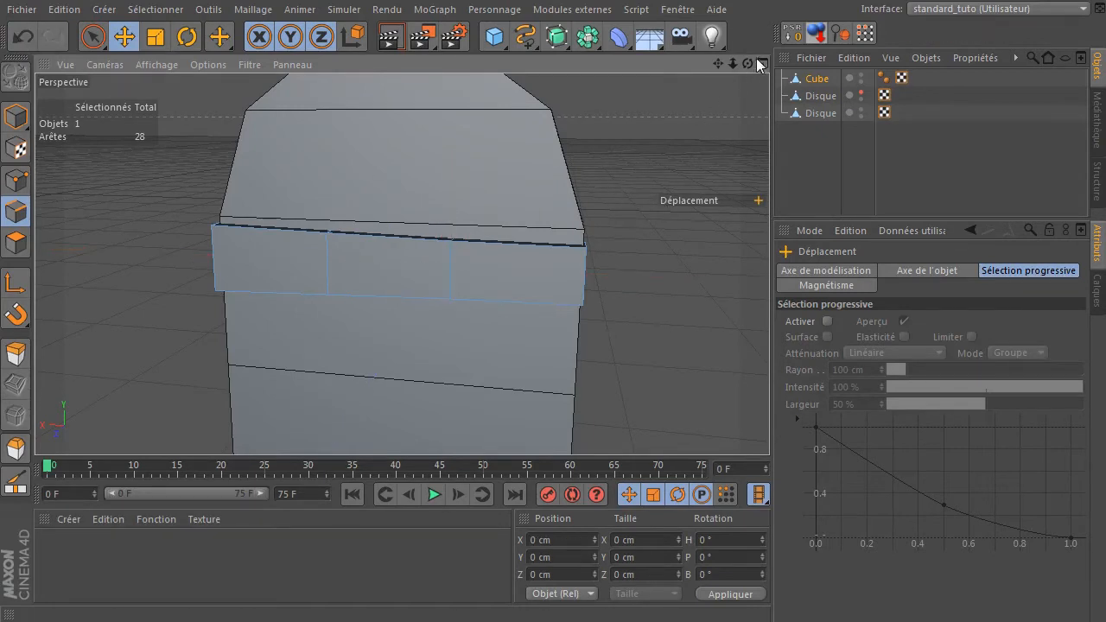
# Duplicate the whole board lower on the door at about Y 40 cm and show the stone arch again.
pyautogui.moveTo(749, 64); pyautogui.dragTo(770, 63)
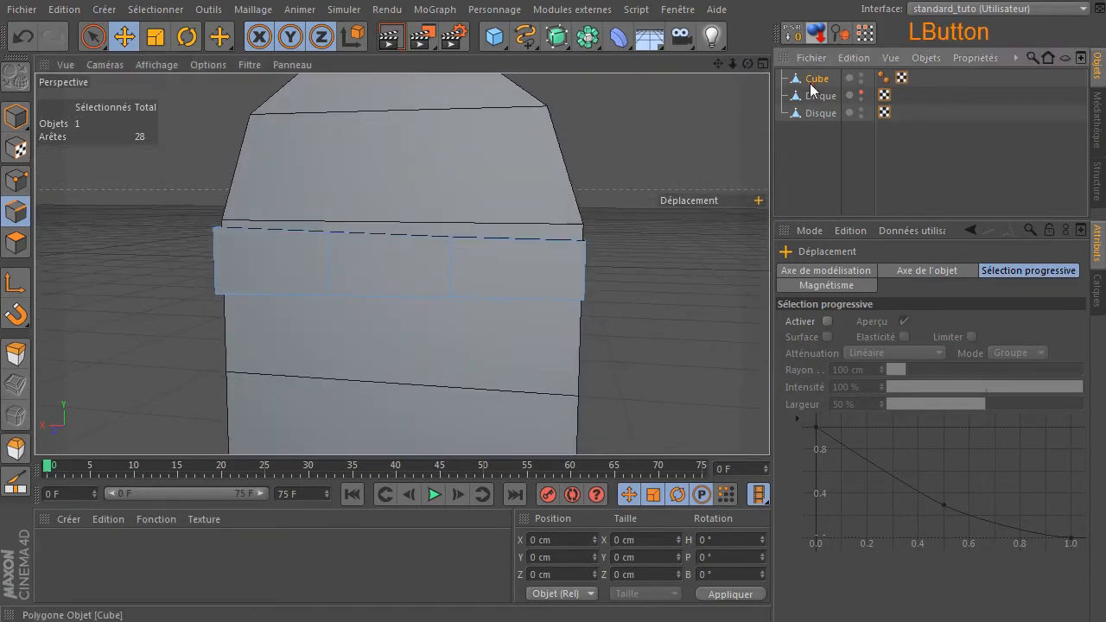
pyautogui.click(812, 82)
pyautogui.click(17, 116)
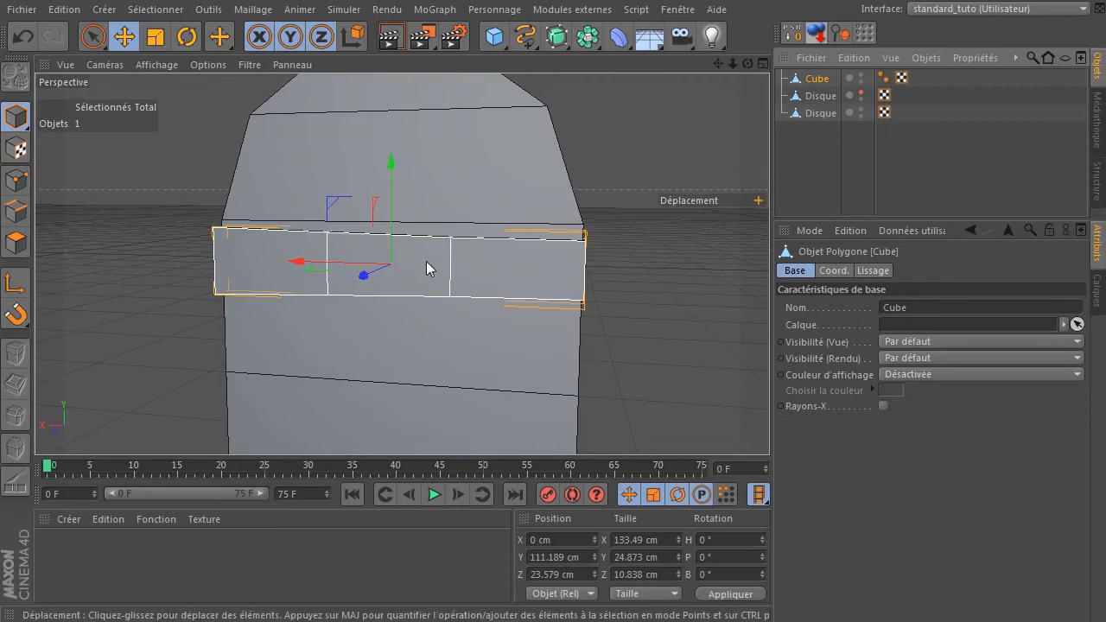
pyautogui.keyDown('ctrl'); pyautogui.moveTo(391, 160); pyautogui.dragTo(397, 326); pyautogui.keyUp('ctrl')
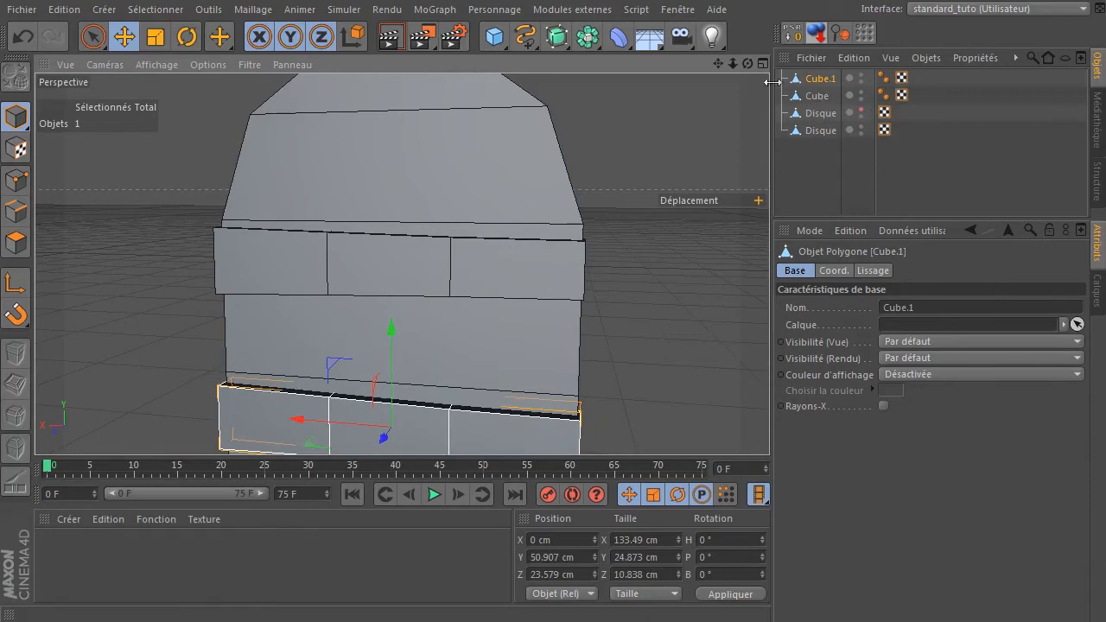
pyautogui.click(861, 109)
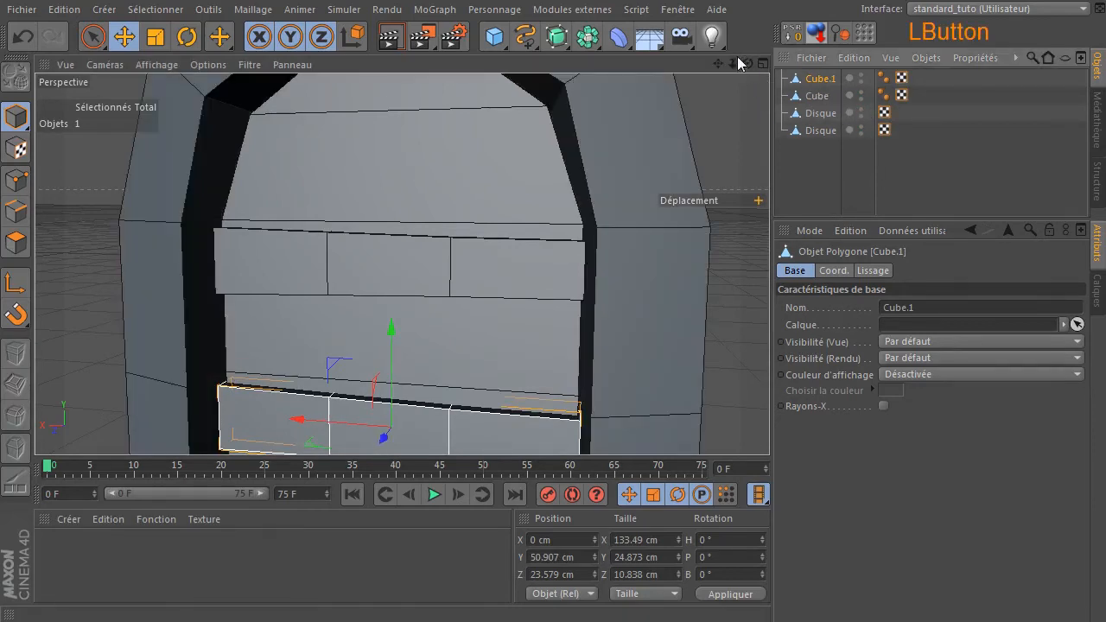
pyautogui.moveTo(717, 65); pyautogui.dragTo(723, 0)
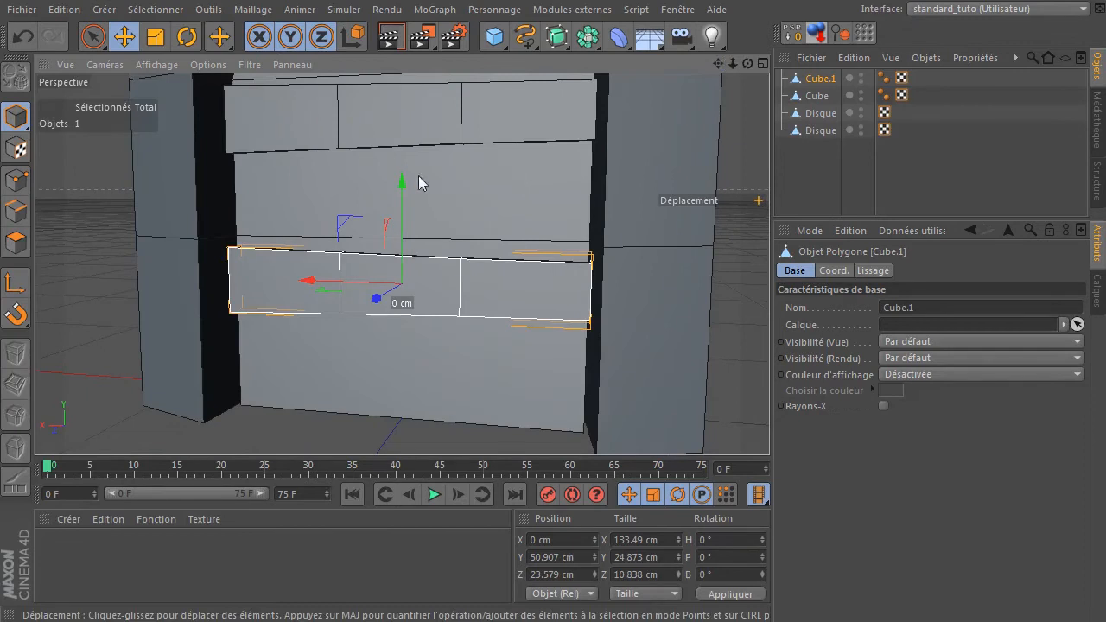
pyautogui.moveTo(400, 182); pyautogui.dragTo(400, 216)
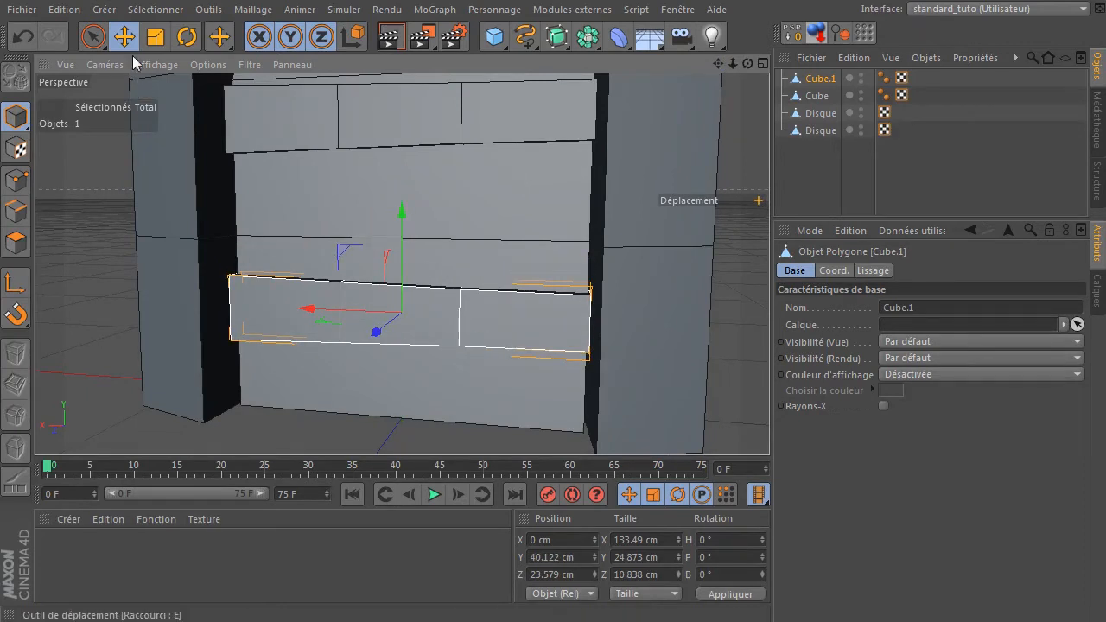
# Rotate the lower board copy to -180° in bank and deselect it.
pyautogui.click(184, 41)
pyautogui.moveTo(366, 262); pyautogui.dragTo(490, 430)
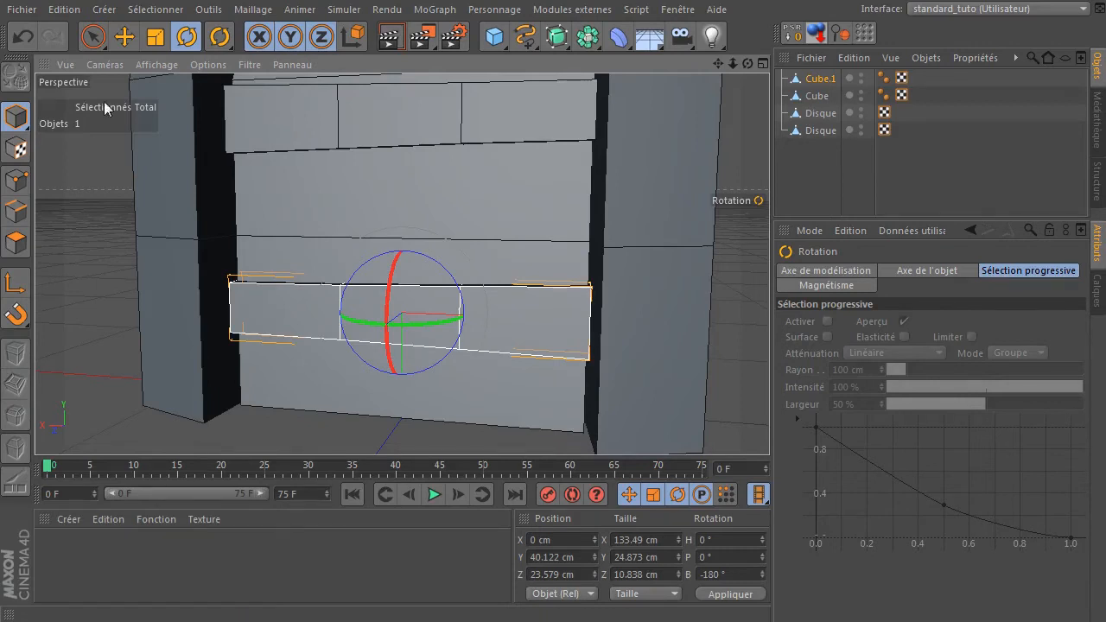
pyautogui.click(94, 36)
pyautogui.click(104, 217)
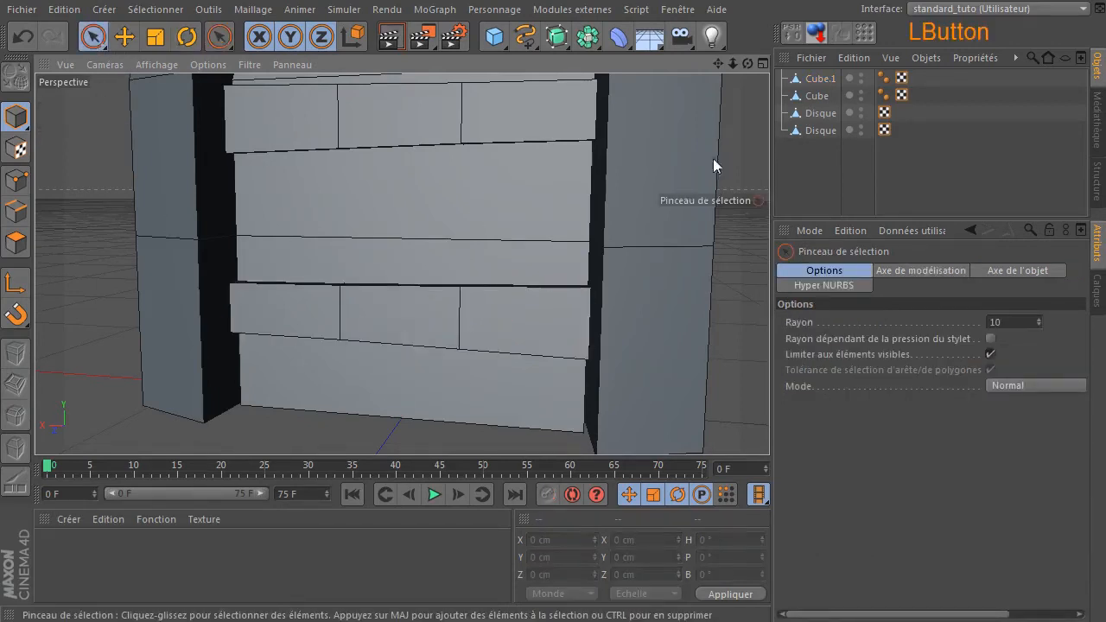
pyautogui.moveTo(731, 65); pyautogui.dragTo(753, 123)
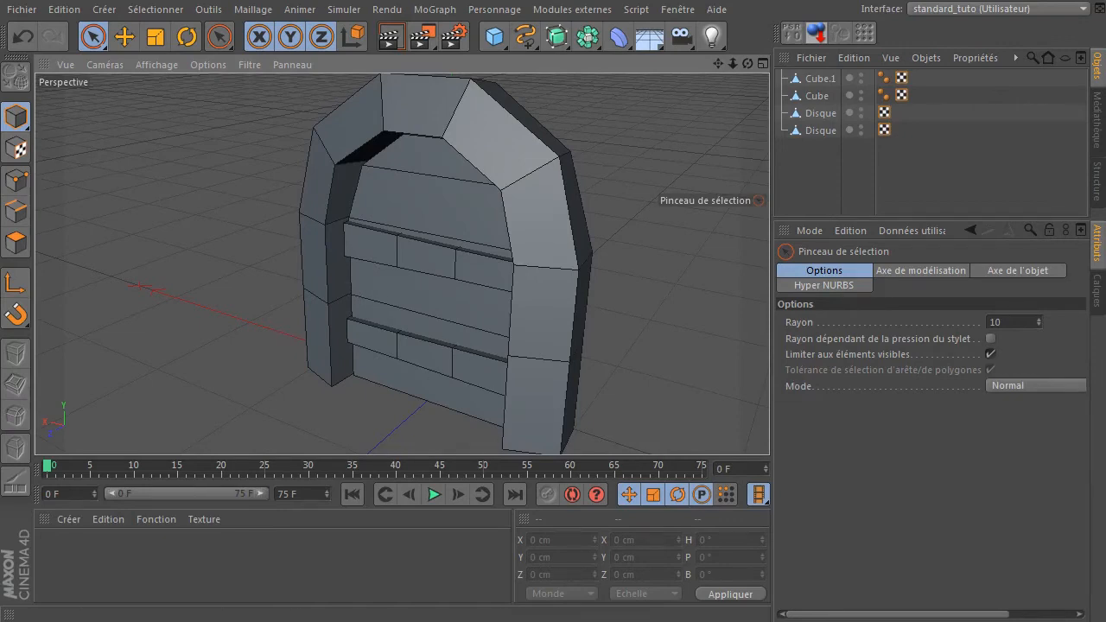
# Check the door handle in the reference image, add a torus oriented to +X and scale it to about 46.5 cm across.
pyautogui.moveTo(1105, 33); pyautogui.dragTo(662, 29)
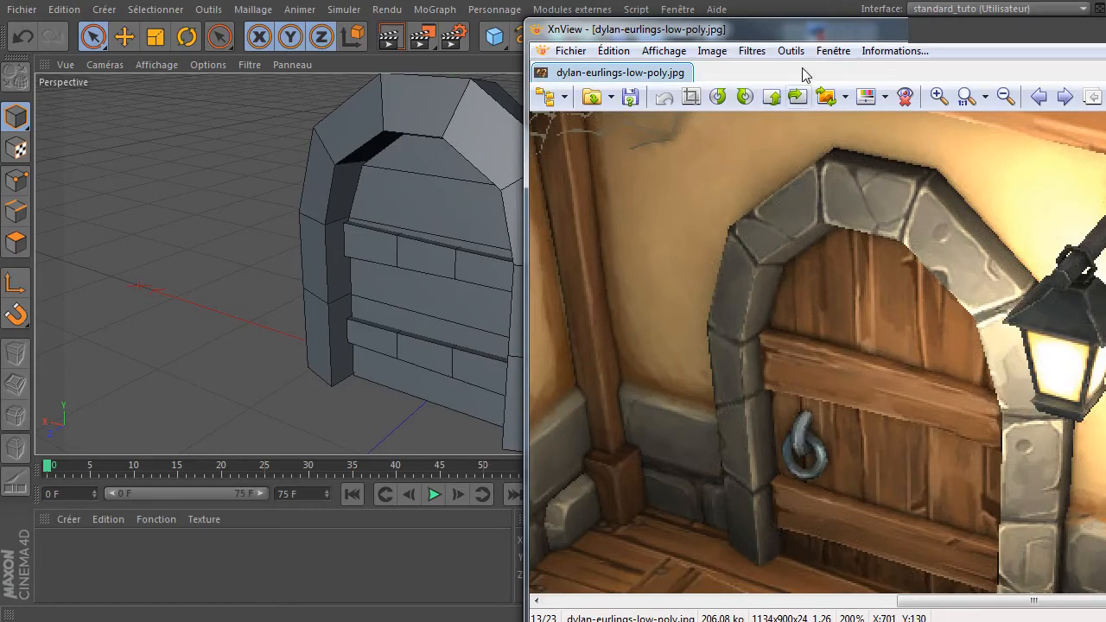
pyautogui.moveTo(796, 37); pyautogui.dragTo(1105, 34)
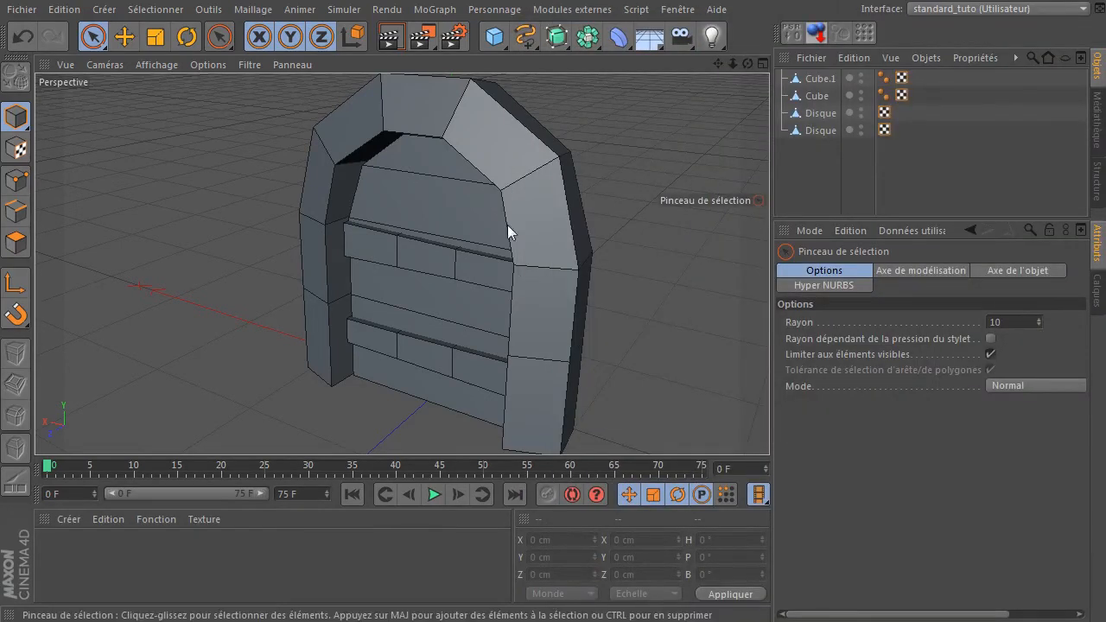
pyautogui.moveTo(494, 37); pyautogui.dragTo(546, 117)
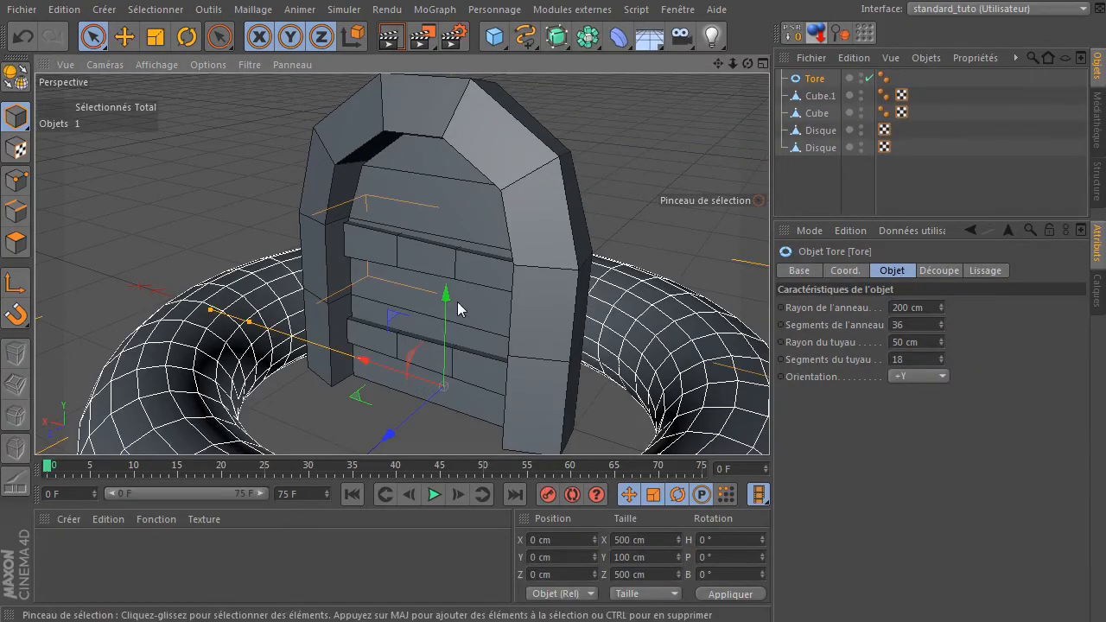
pyautogui.click(914, 377)
pyautogui.click(911, 394)
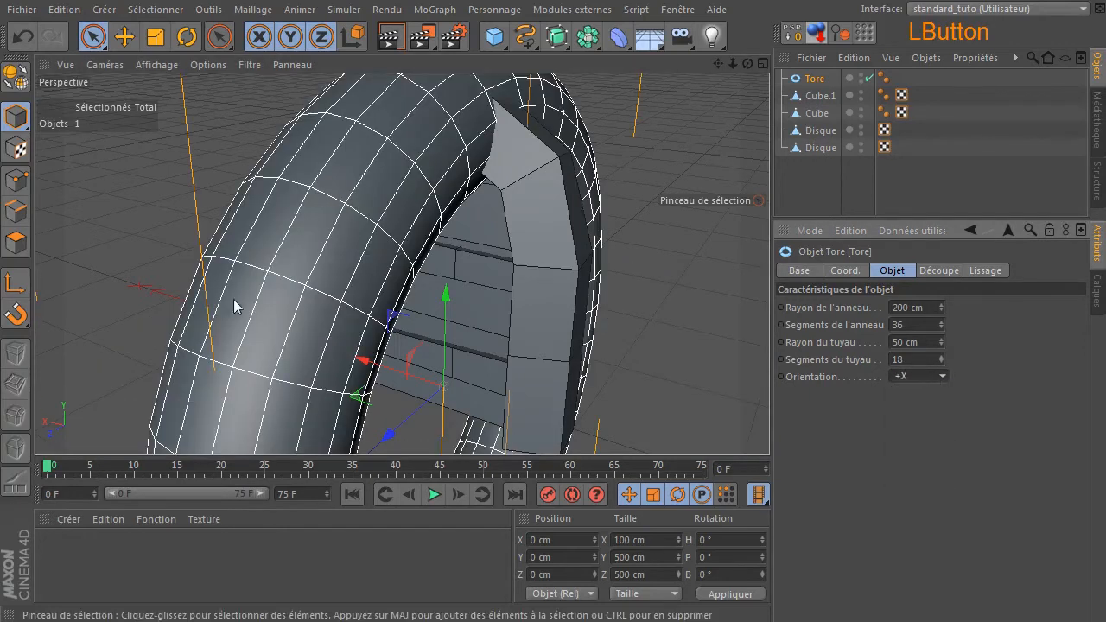
pyautogui.scroll(-3, 453, 345)
pyautogui.click(155, 36)
pyautogui.moveTo(580, 173); pyautogui.dragTo(292, 219)
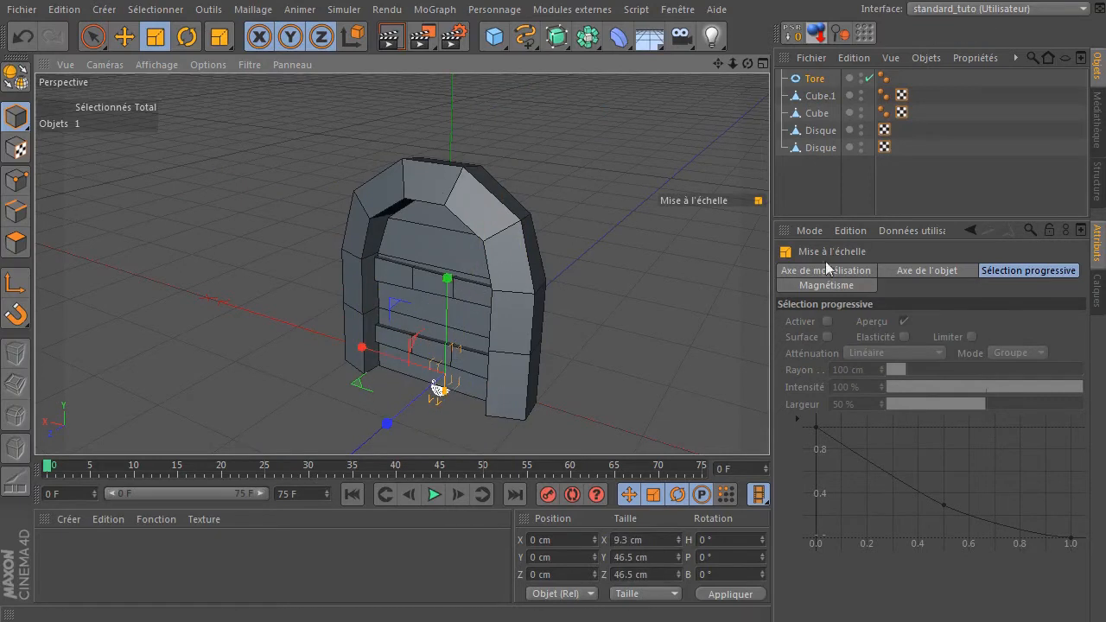
# Move the torus to the door's positive X side between the two boards, at about X 50, Y 84, Z 20 cm.
pyautogui.click(125, 36)
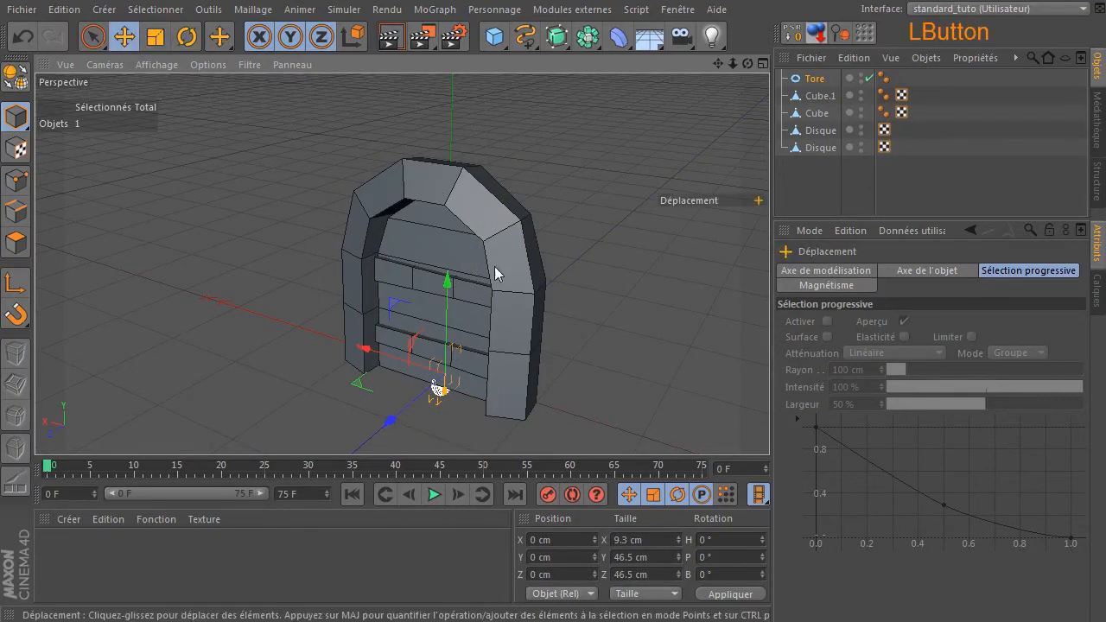
pyautogui.click(447, 285)
pyautogui.moveTo(448, 288); pyautogui.dragTo(475, 213)
pyautogui.moveTo(389, 338); pyautogui.dragTo(380, 343)
pyautogui.moveTo(387, 283); pyautogui.dragTo(313, 295)
pyautogui.scroll(5, 425, 344)
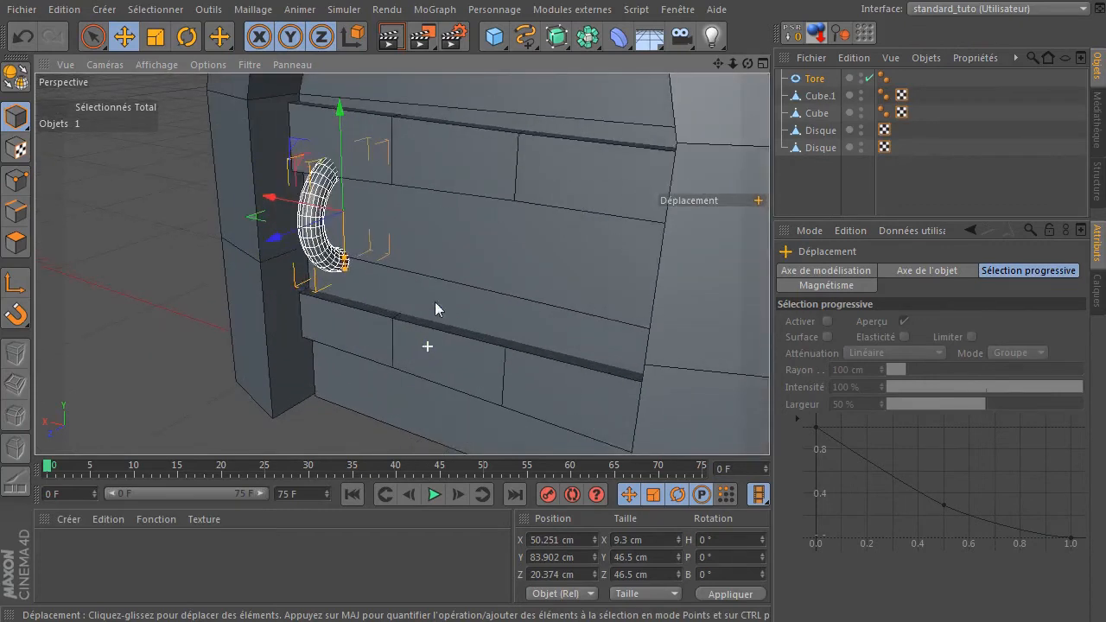
# Scale the torus down to about 23.3 cm across.
pyautogui.moveTo(717, 65); pyautogui.dragTo(756, 76)
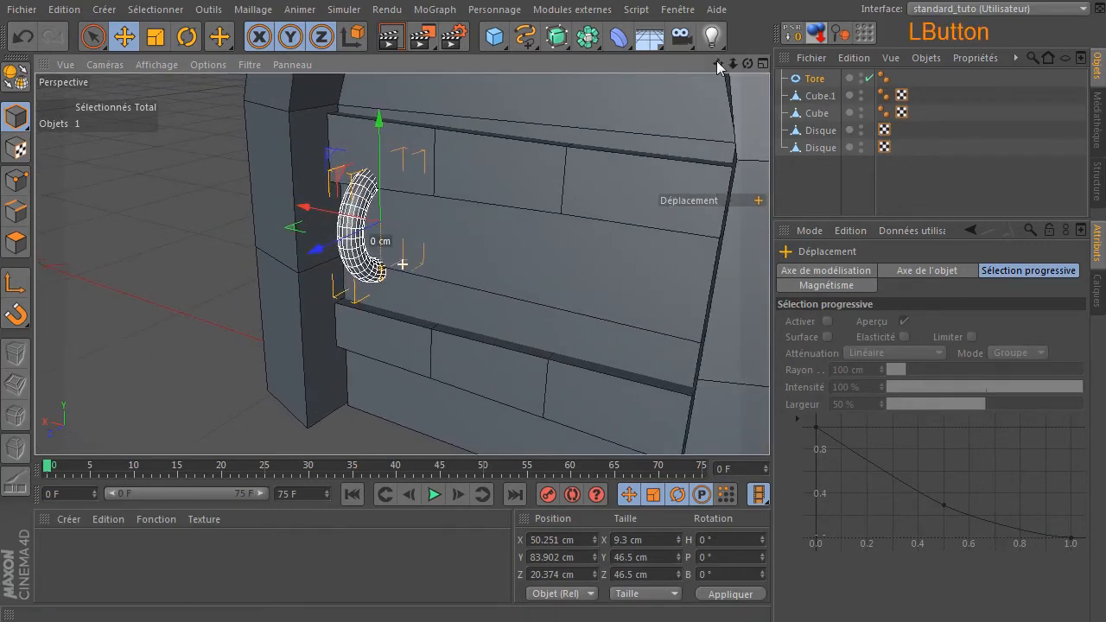
pyautogui.click(156, 37)
pyautogui.moveTo(173, 227); pyautogui.dragTo(117, 216)
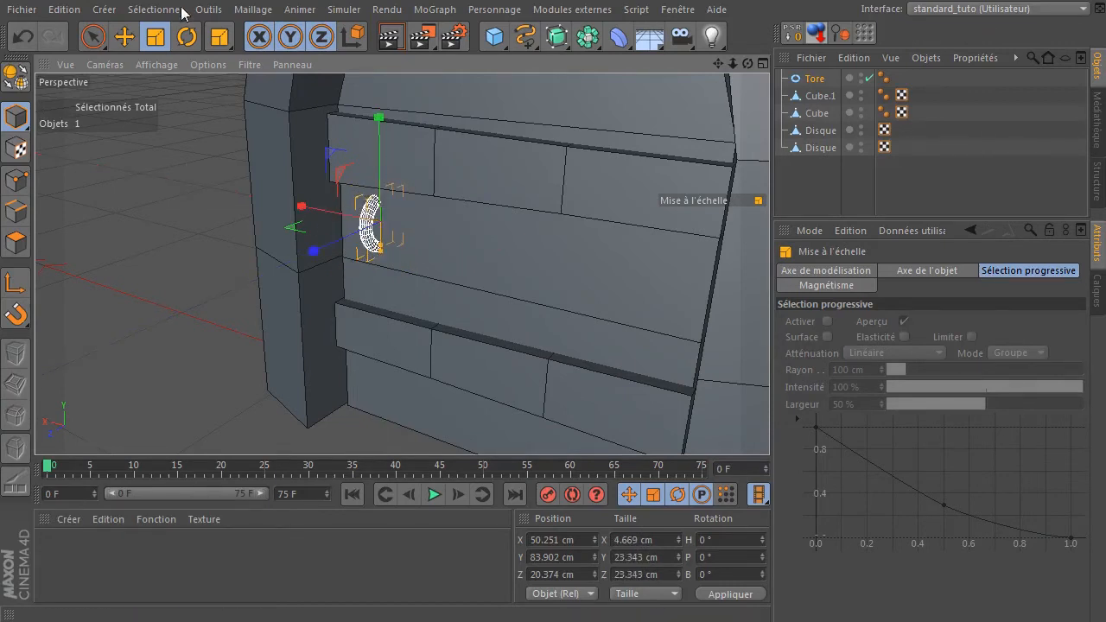
# Bring the torus forward off the door surface and position it at about X 46, Y 82, Z 26 cm.
pyautogui.click(124, 37)
pyautogui.moveTo(316, 246); pyautogui.dragTo(305, 252)
pyautogui.scroll(2, 395, 220)
pyautogui.scroll(2, 396, 219)
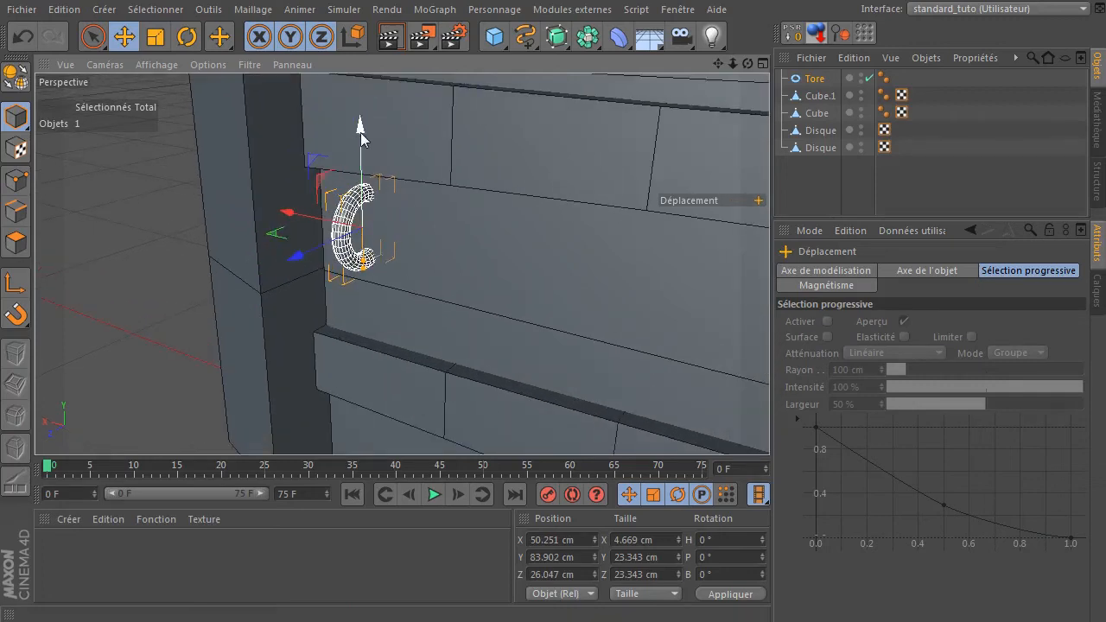
pyautogui.moveTo(361, 138); pyautogui.dragTo(357, 142)
pyautogui.moveTo(291, 222); pyautogui.dragTo(304, 227)
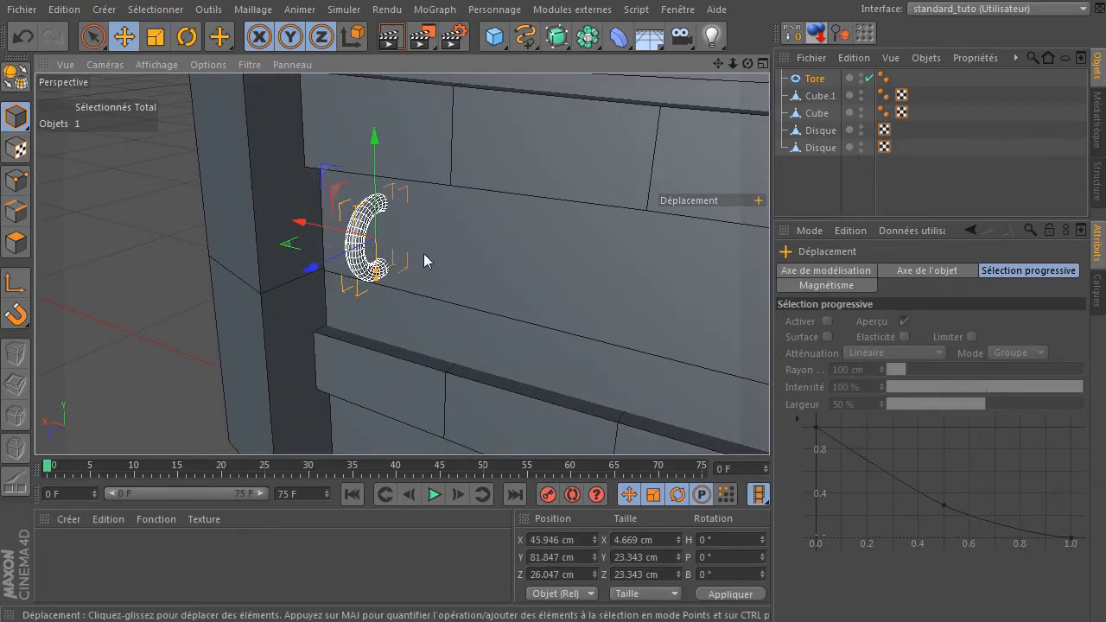
# Set the torus's pipe radius to 3 cm.
pyautogui.click(809, 81)
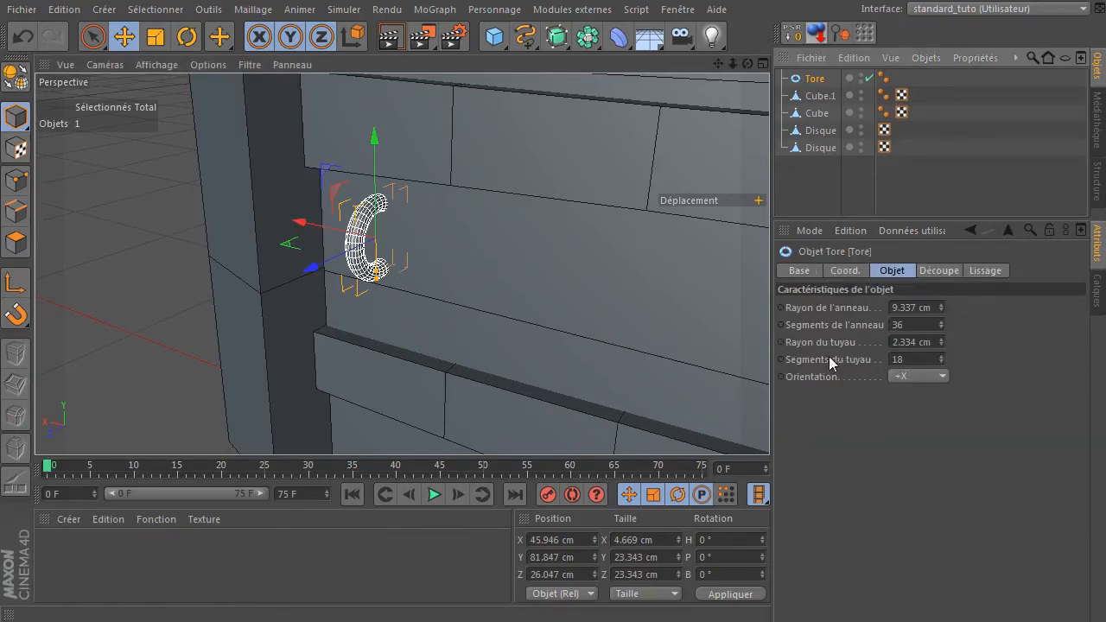
pyautogui.click(921, 341)
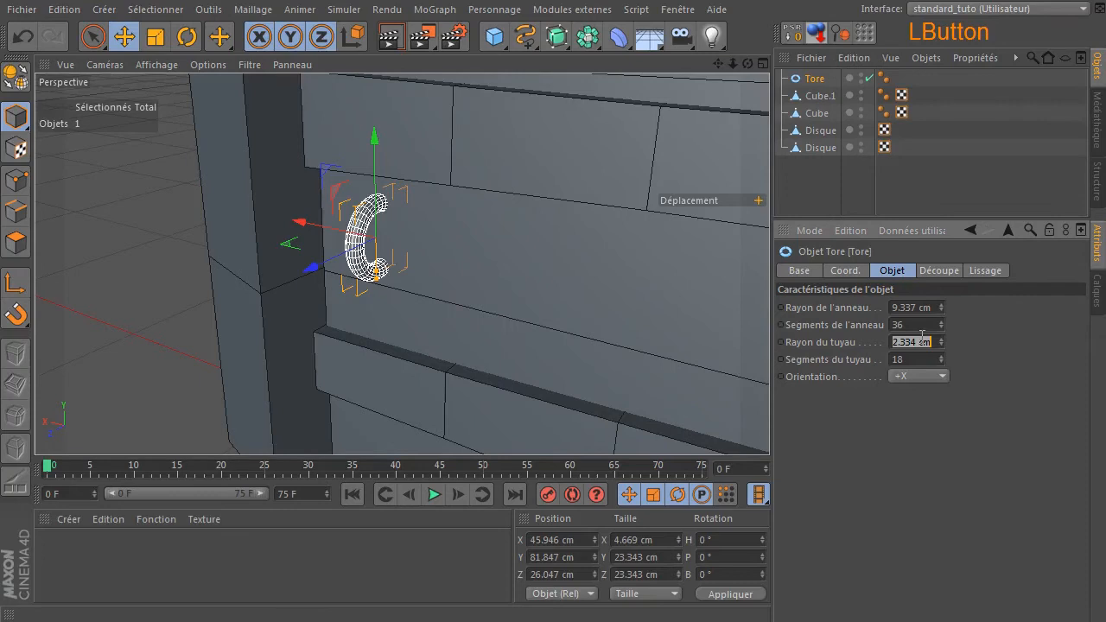
pyautogui.write('4')
pyautogui.press('Return')
pyautogui.click(922, 338)
pyautogui.write('3')
pyautogui.press('Return')
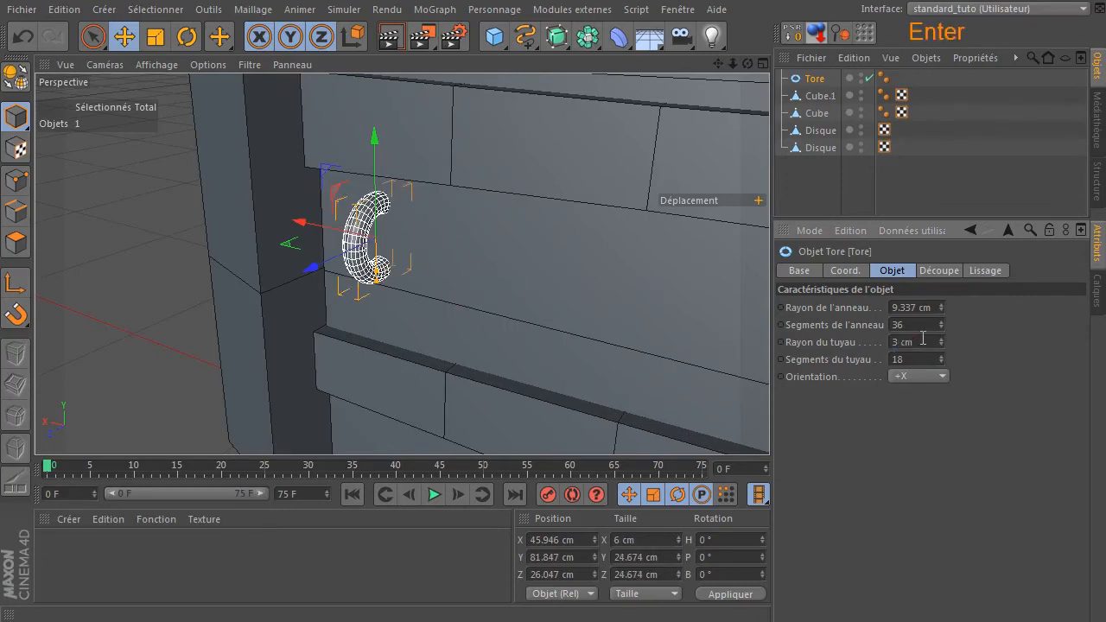
# Examine the shape of the door's ring handle up close in the reference image in XnView.
pyautogui.click(918, 359)
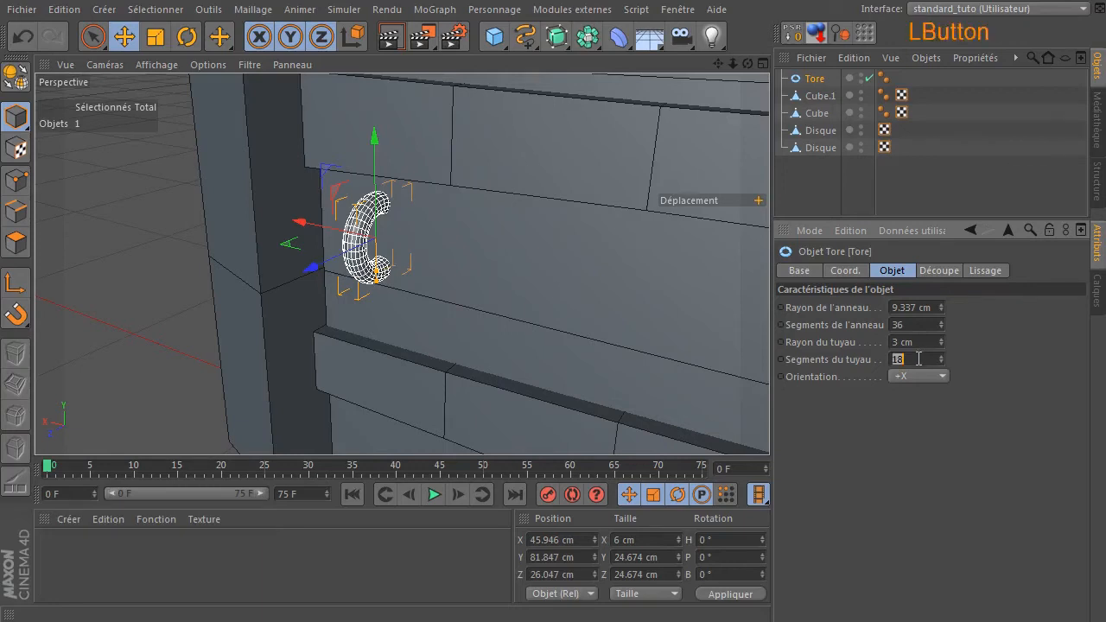
pyautogui.moveTo(1105, 38); pyautogui.dragTo(646, 47)
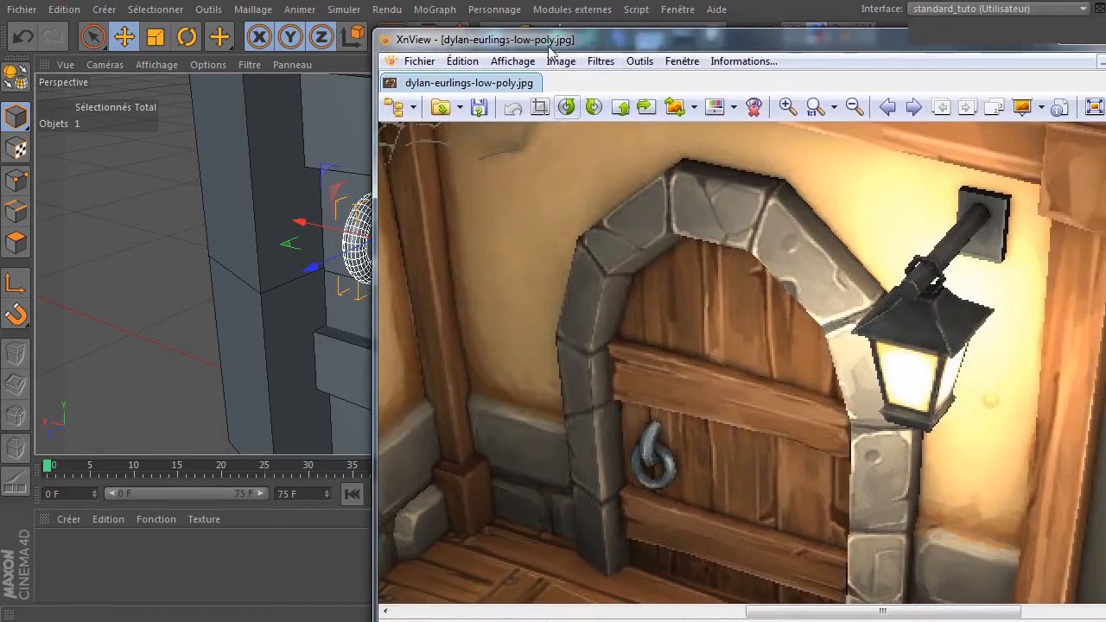
pyautogui.click(787, 107)
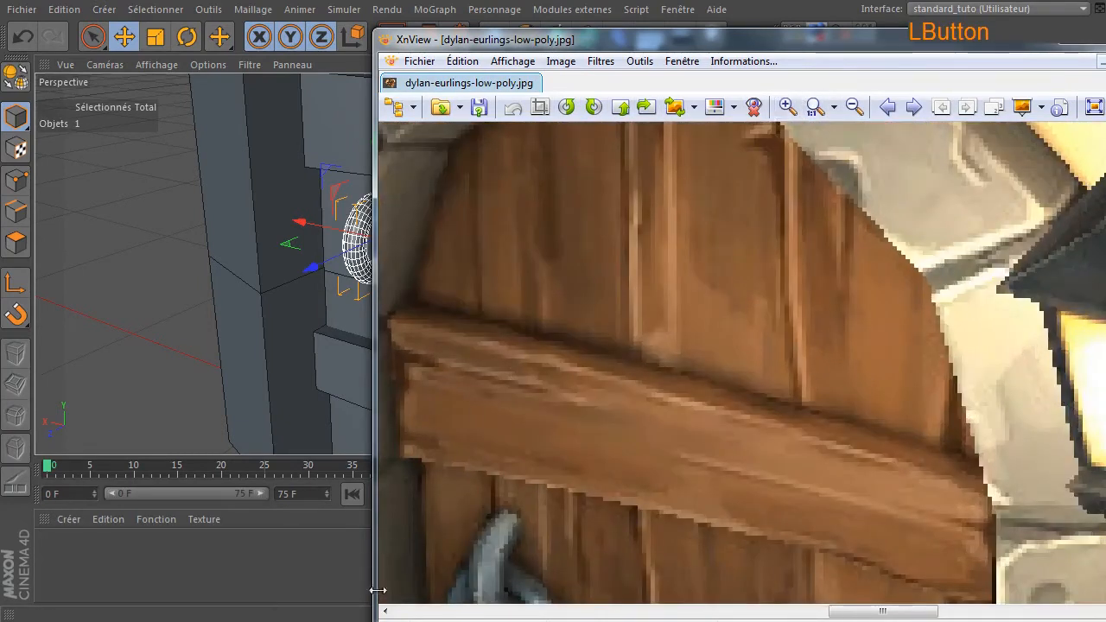
pyautogui.scroll(2, 530, 568)
pyautogui.moveTo(1105, 380); pyautogui.dragTo(1105, 404)
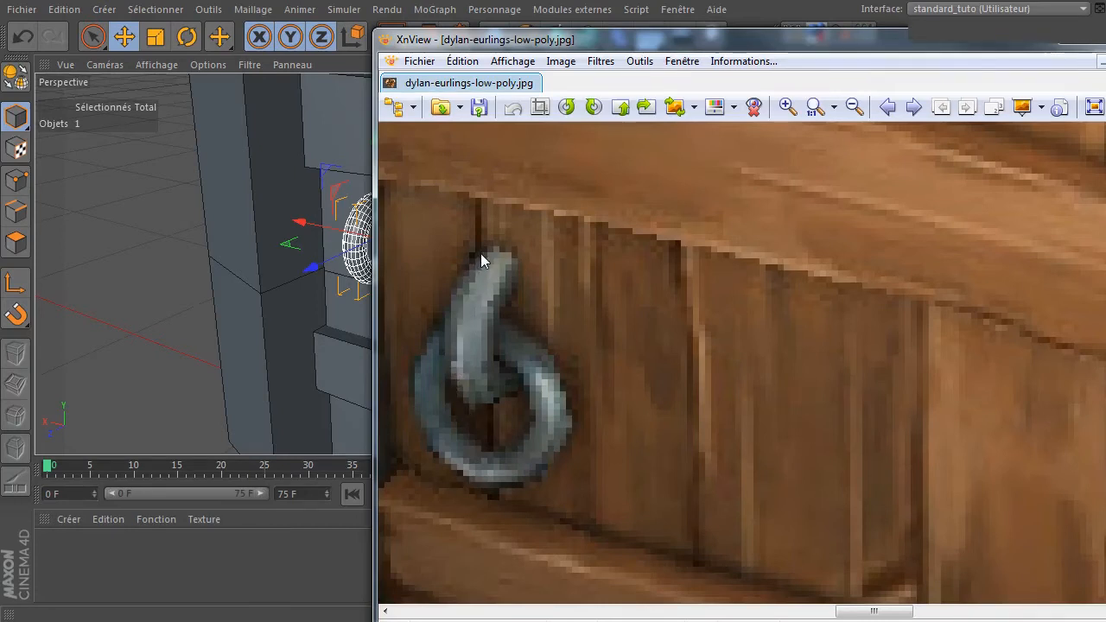
pyautogui.moveTo(657, 44); pyautogui.dragTo(1105, 59)
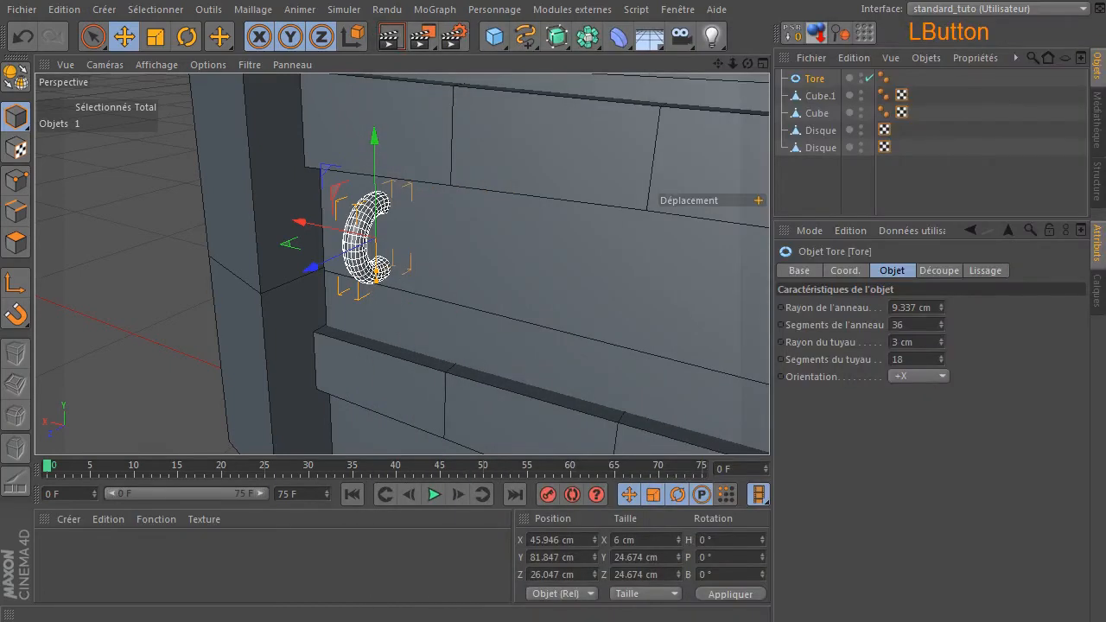
# Set the torus's pipe segments to 8.
pyautogui.click(928, 355)
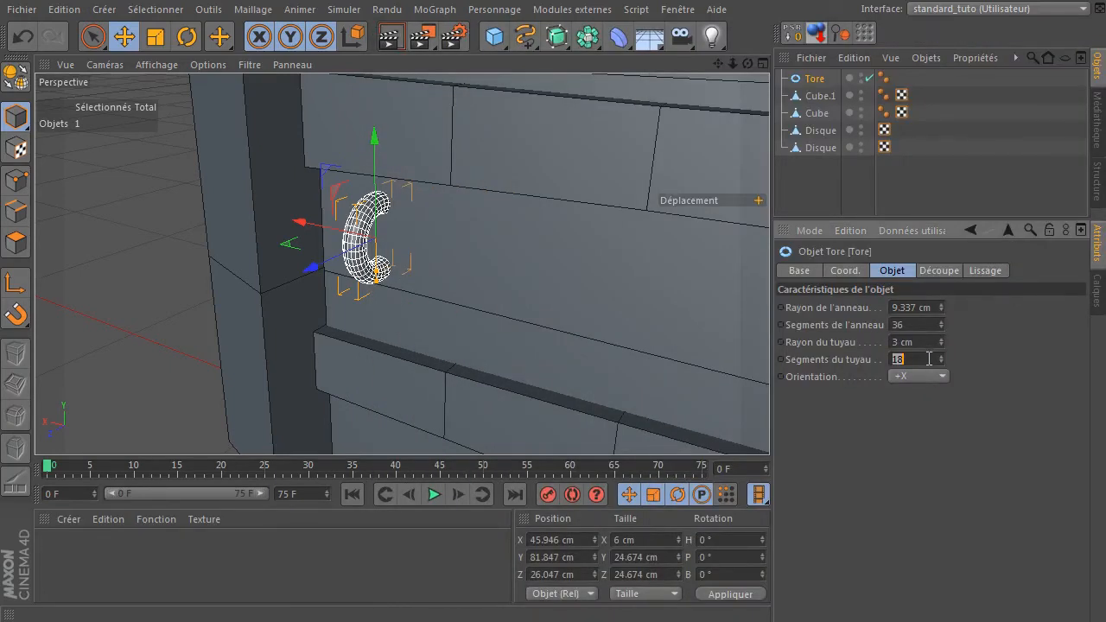
pyautogui.press('Return')
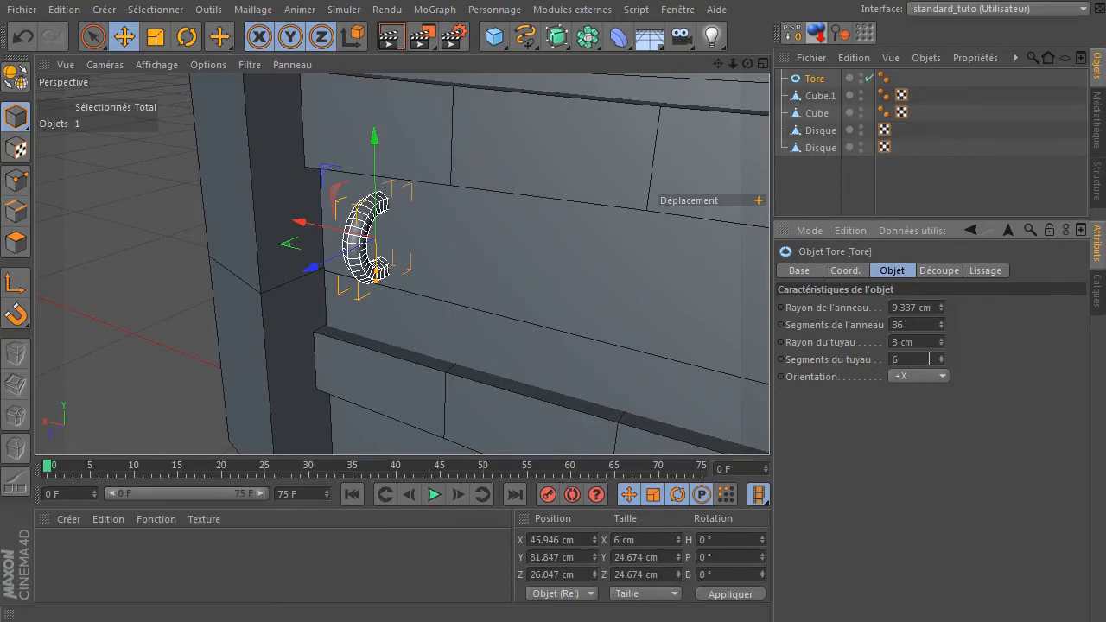
pyautogui.click(921, 355)
pyautogui.write('8')
pyautogui.press('Return')
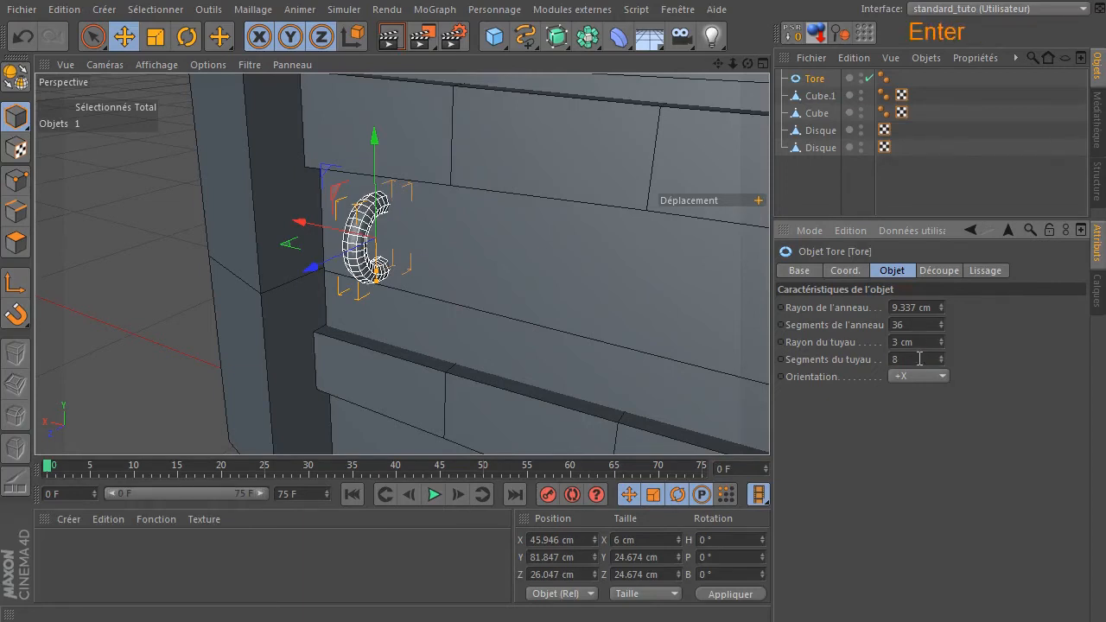
# Delete the smoothing (Lissage) tags from the Tore, Cube.1 and Cube objects.
pyautogui.click(884, 80)
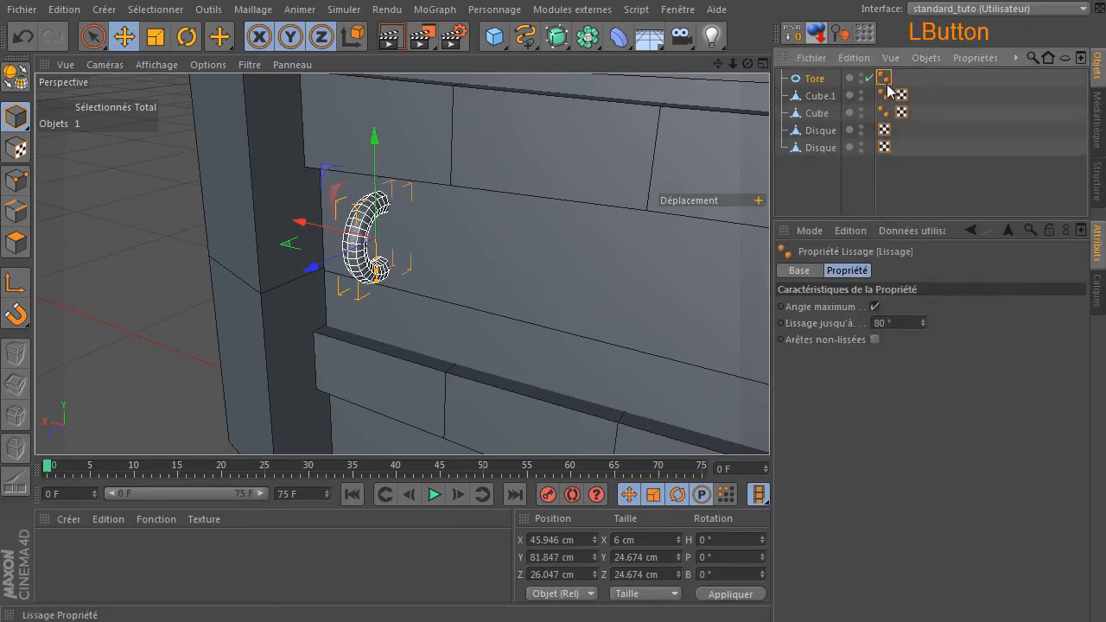
pyautogui.press('Delete')
pyautogui.click(882, 95)
pyautogui.press('Delete')
pyautogui.click(882, 112)
pyautogui.press('Delete')
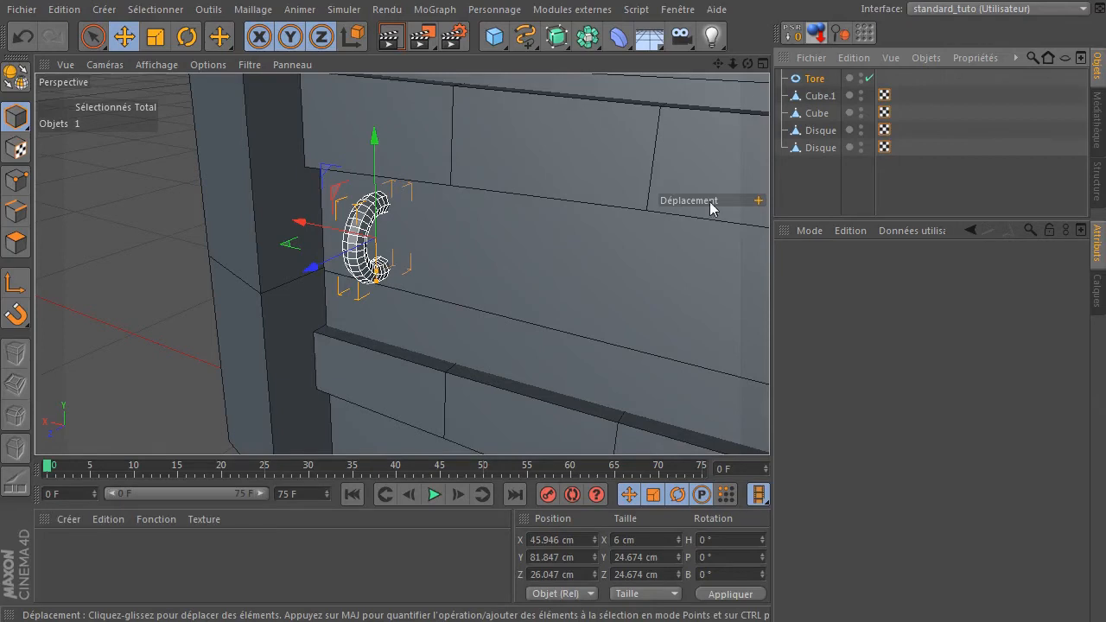
# Duplicate the torus about 10 cm lower and set the copy's orientation to +Z.
pyautogui.click(813, 78)
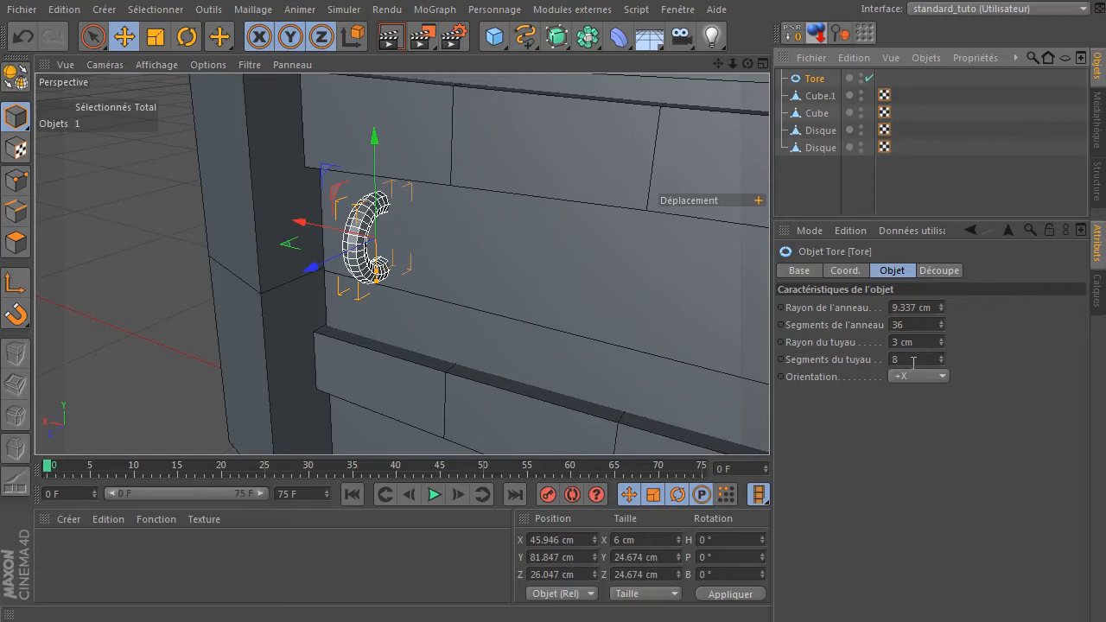
pyautogui.click(804, 79)
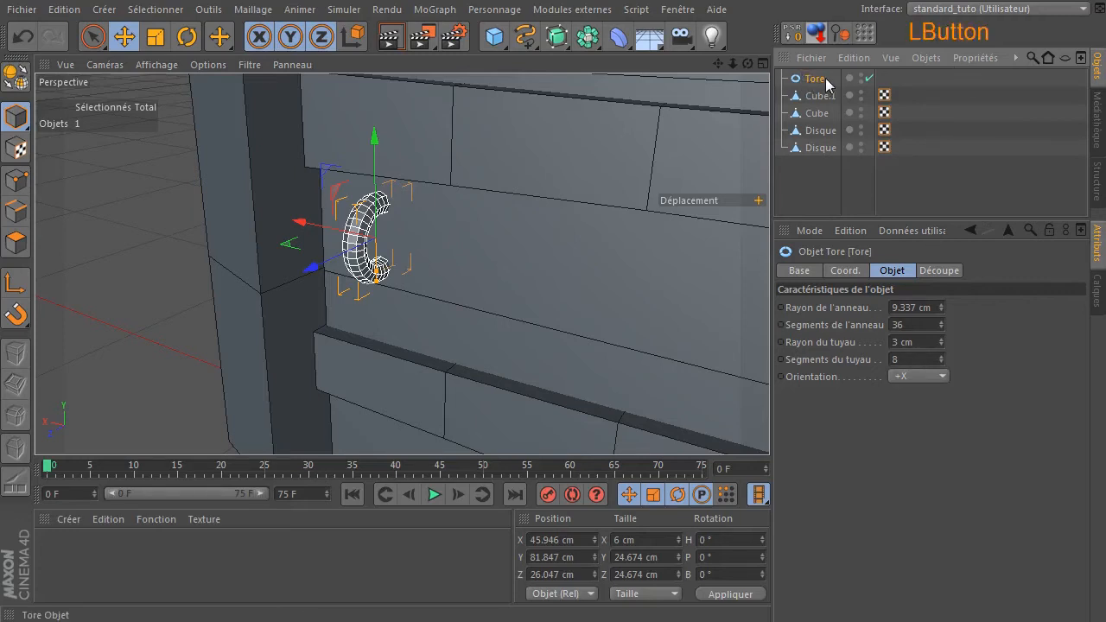
pyautogui.keyDown('ctrl'); pyautogui.moveTo(372, 138); pyautogui.dragTo(383, 172); pyautogui.keyUp('ctrl')
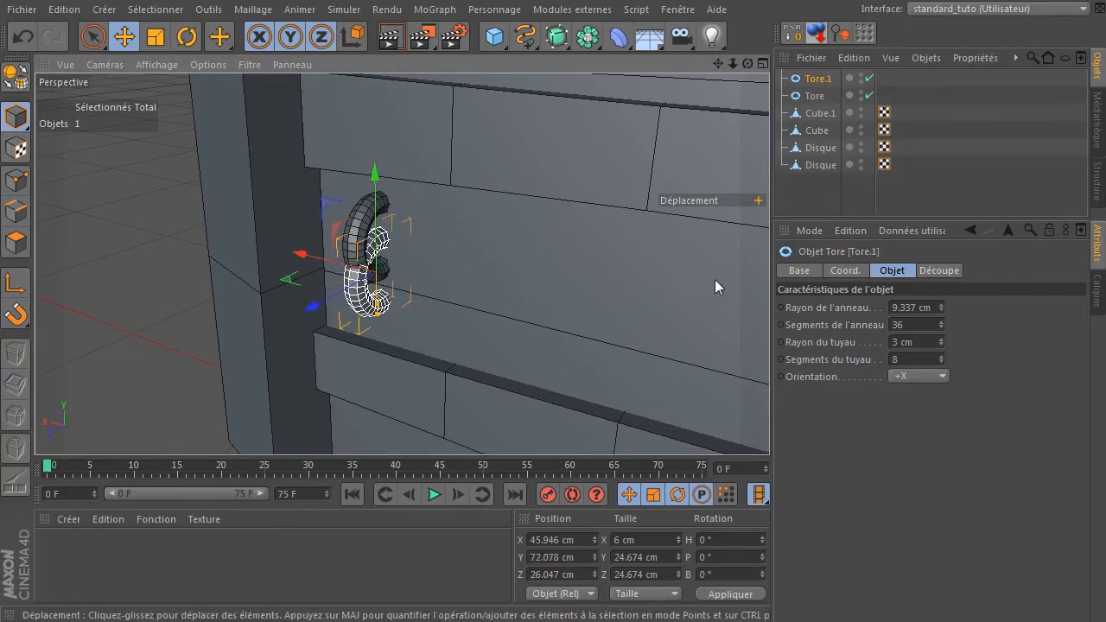
pyautogui.click(819, 81)
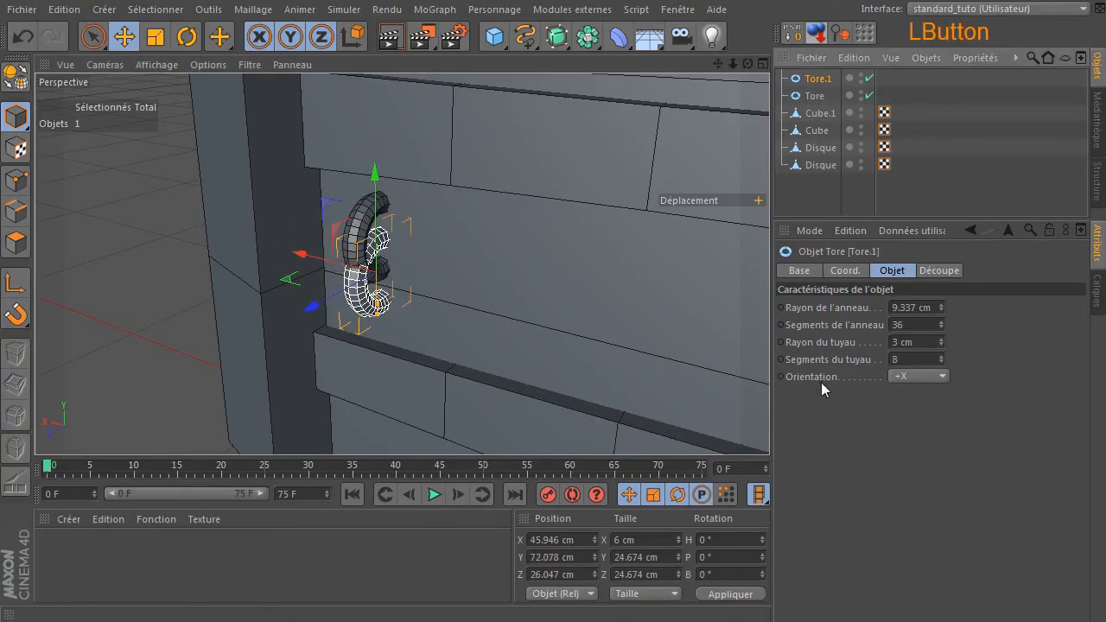
pyautogui.click(922, 380)
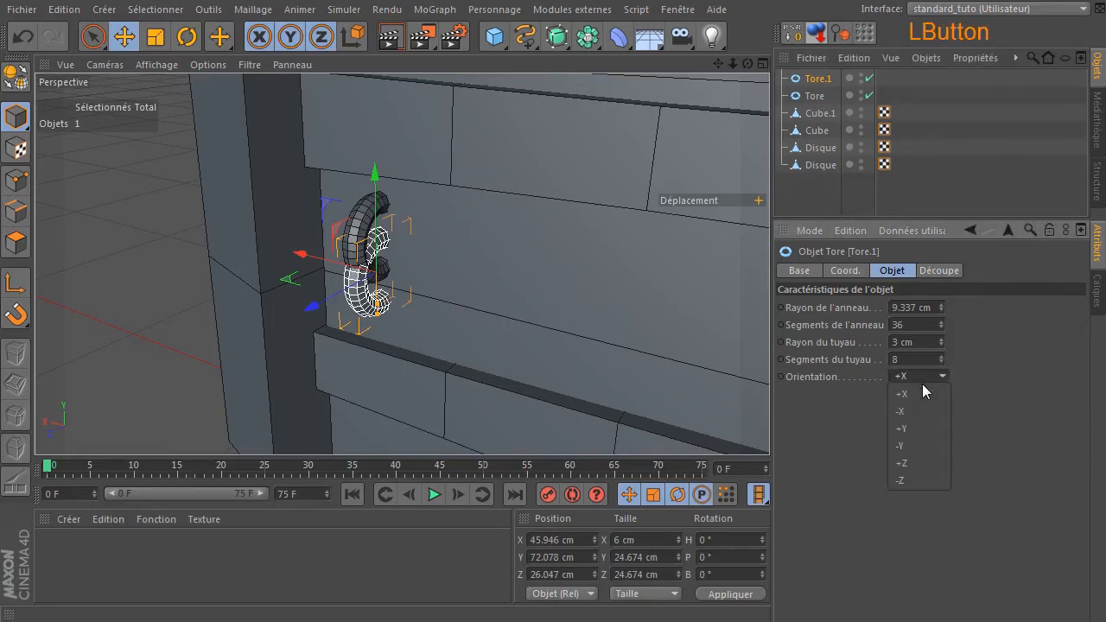
pyautogui.click(919, 466)
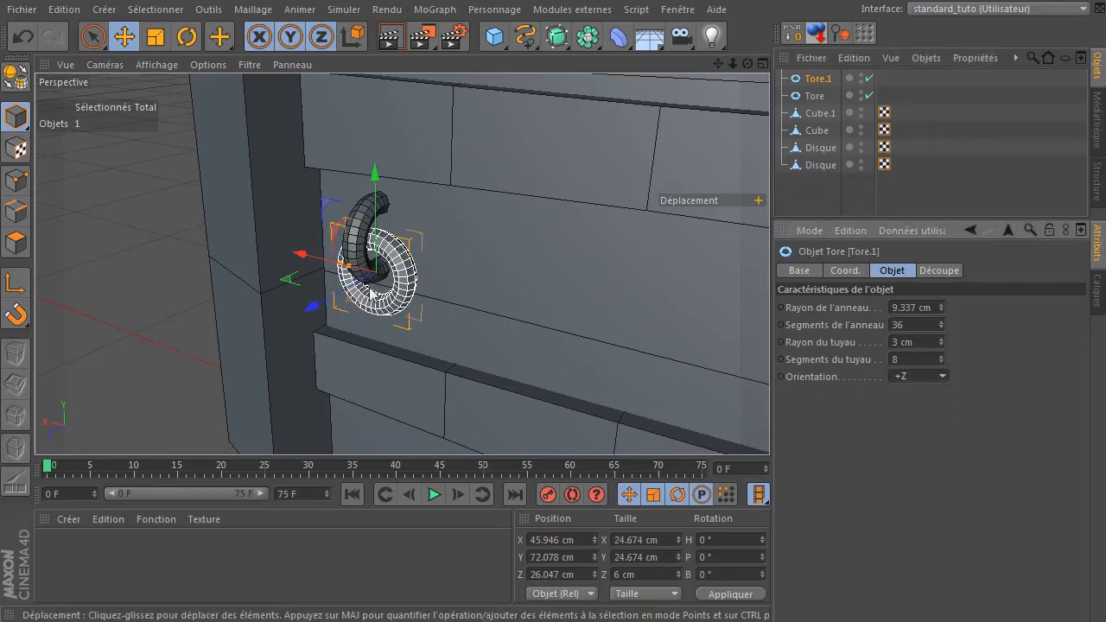
# Lower the +Z ring to about Y 68.5 cm so that it hangs through the upper ring.
pyautogui.scroll(4, 371, 284)
pyautogui.moveTo(377, 162); pyautogui.dragTo(373, 193)
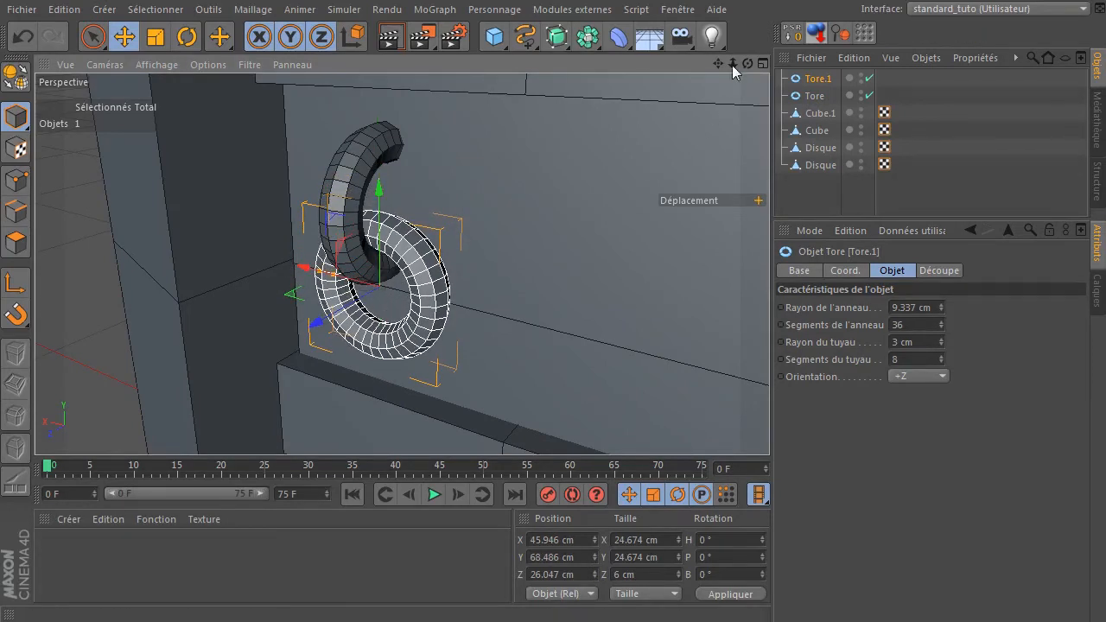
pyautogui.moveTo(749, 65)
pyautogui.mouseDown()
pyautogui.moveTo(700, 69)
pyautogui.moveTo(730, 69)
pyautogui.mouseUp()
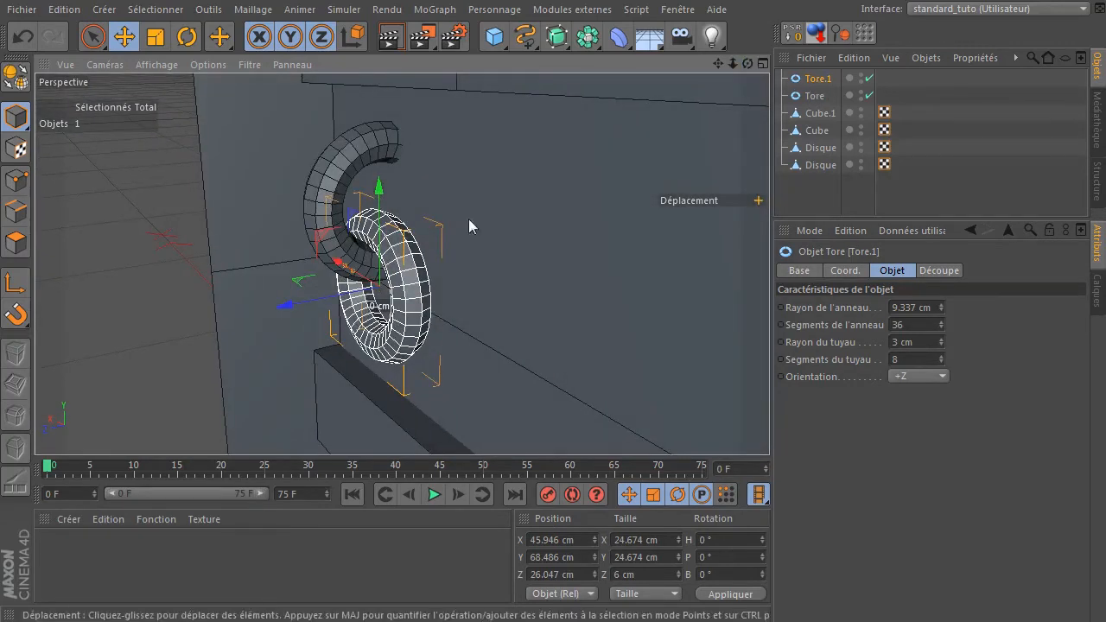
# Make Tore.1 a child of Tore and move the pair slightly forward to about Z 26.4 cm.
pyautogui.moveTo(816, 79)
pyautogui.mouseDown()
pyautogui.moveTo(830, 105)
pyautogui.moveTo(818, 98)
pyautogui.mouseUp()
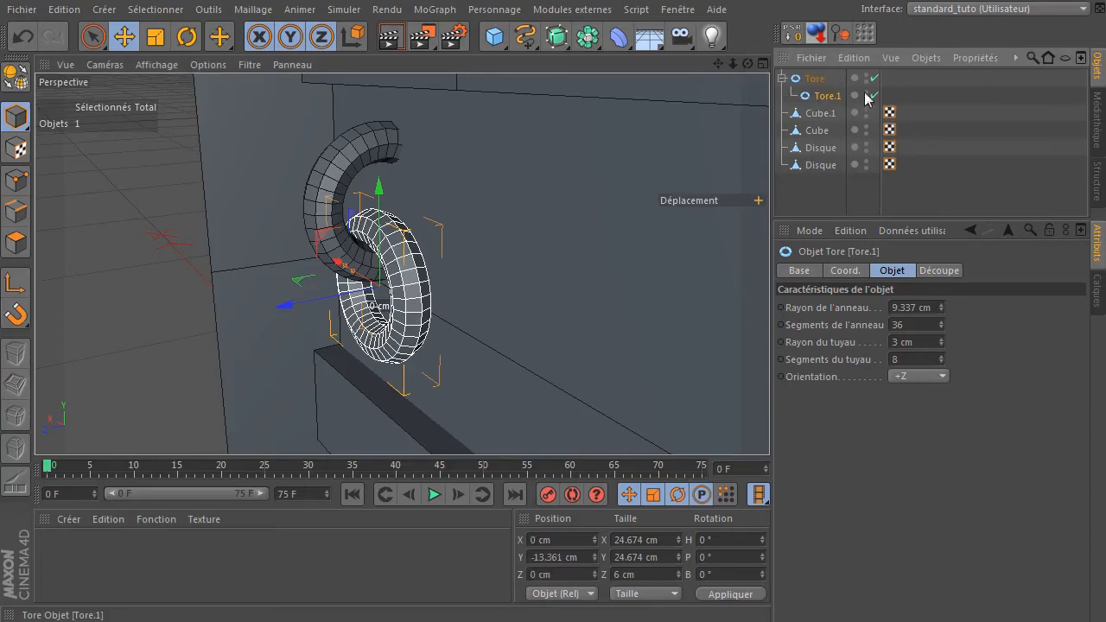
pyautogui.click(819, 78)
pyautogui.moveTo(298, 227)
pyautogui.mouseDown()
pyautogui.moveTo(281, 226)
pyautogui.moveTo(296, 230)
pyautogui.mouseUp()
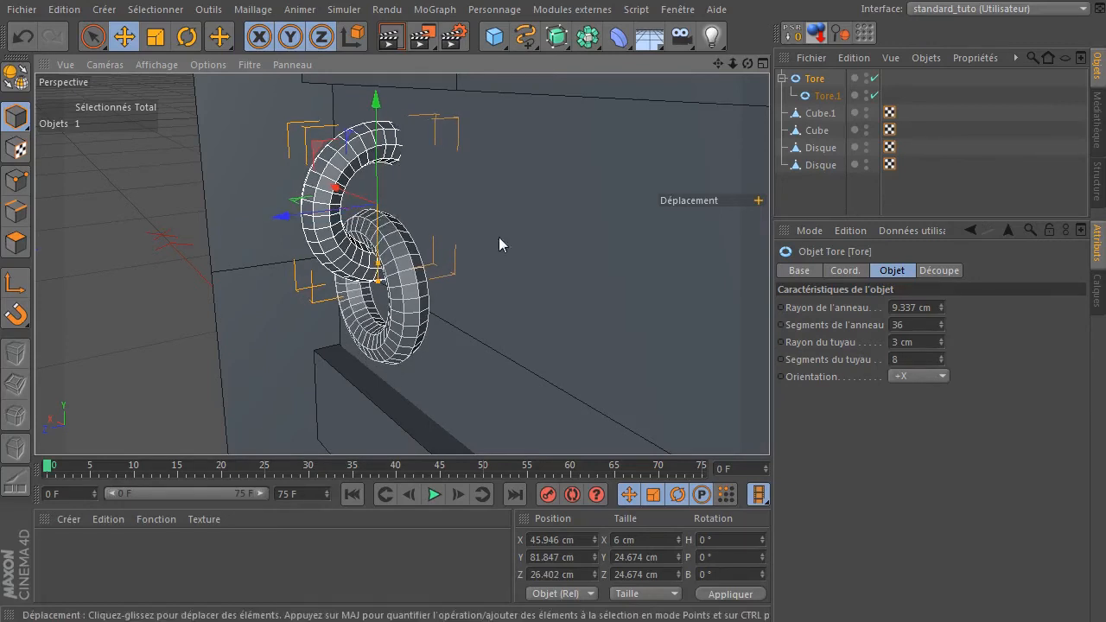
# Move the hanging ring up and forward to about Y -12.1, Z 1.4 cm relative to its parent.
pyautogui.click(821, 96)
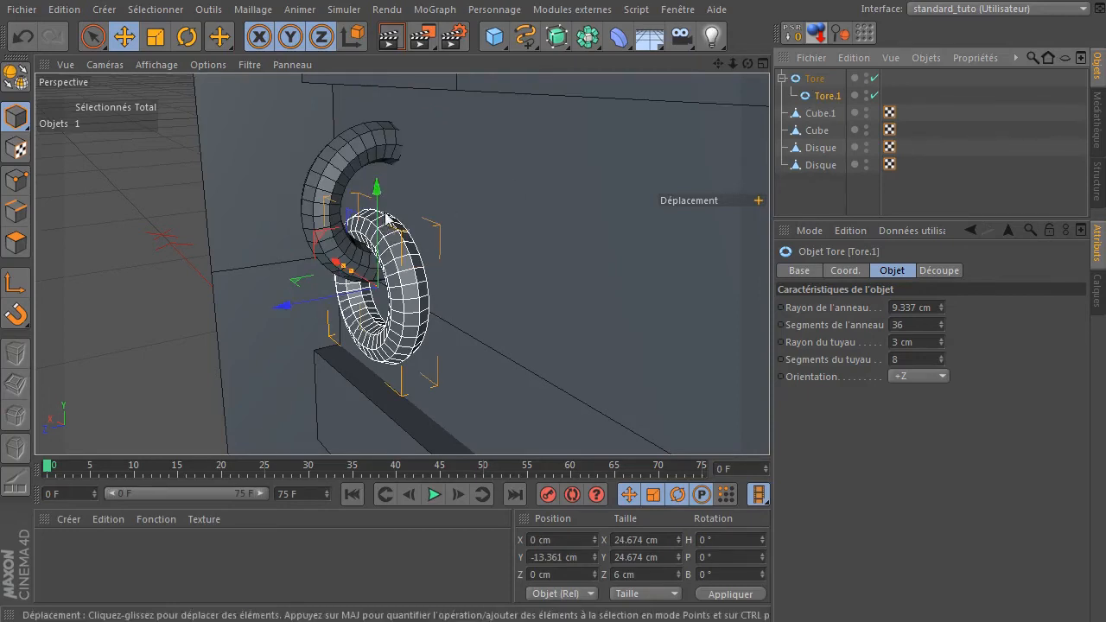
pyautogui.moveTo(379, 218); pyautogui.dragTo(379, 206)
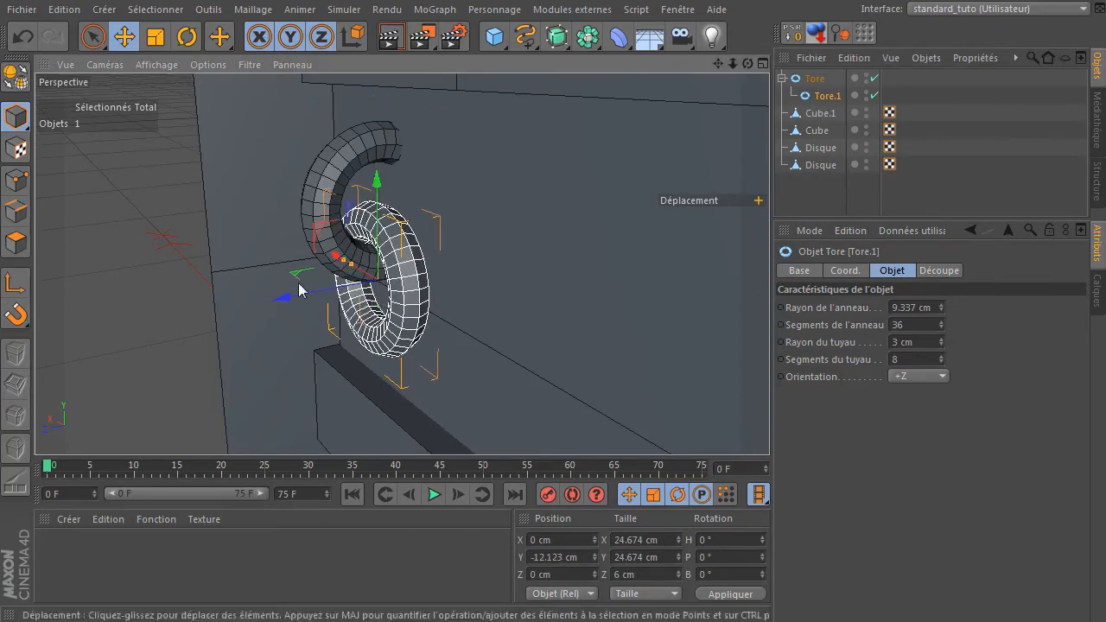
pyautogui.moveTo(289, 299); pyautogui.dragTo(274, 301)
# Push the ring pair slightly back toward the door, and nudge the hanging ring forward and up to about Y -11.6 cm.
pyautogui.click(813, 82)
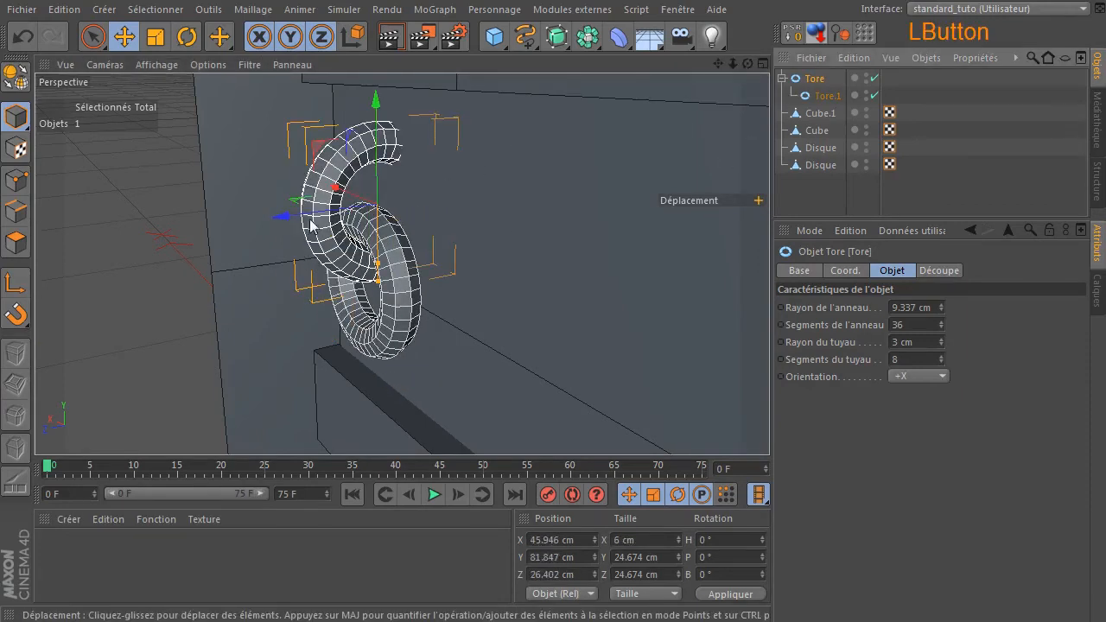
pyautogui.moveTo(285, 217); pyautogui.dragTo(294, 227)
pyautogui.moveTo(747, 64); pyautogui.dragTo(762, 109)
pyautogui.click(810, 98)
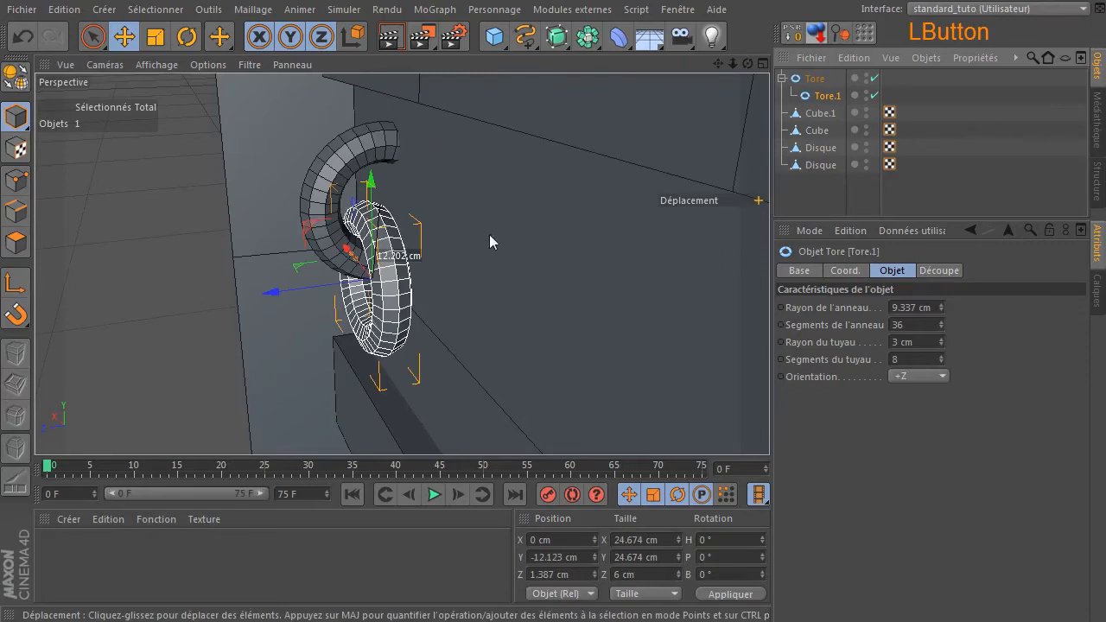
pyautogui.moveTo(374, 191); pyautogui.dragTo(371, 181)
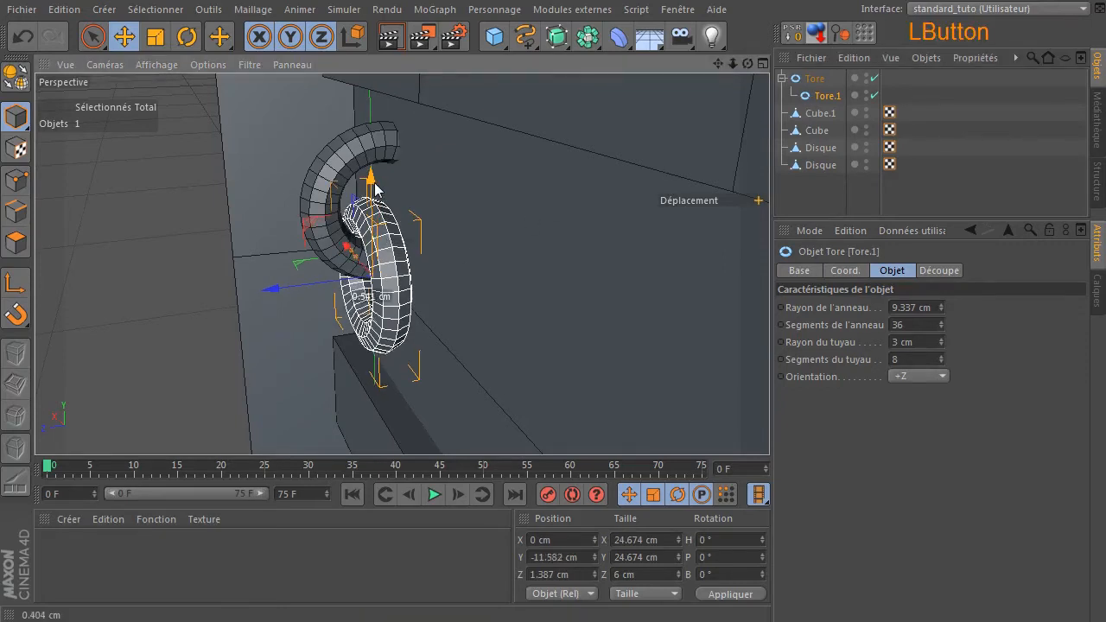
pyautogui.moveTo(271, 295); pyautogui.dragTo(264, 292)
# Render a preview of the whole door and compare the model with the painted reference image in XnView.
pyautogui.moveTo(748, 64); pyautogui.dragTo(605, 65)
pyautogui.click(711, 129)
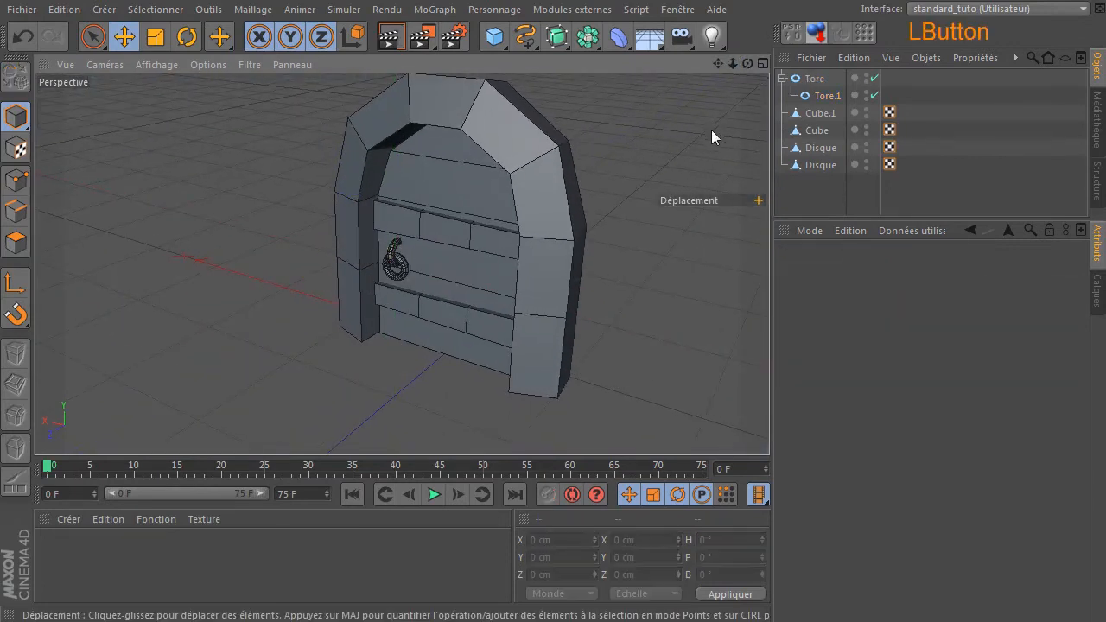
pyautogui.click(391, 43)
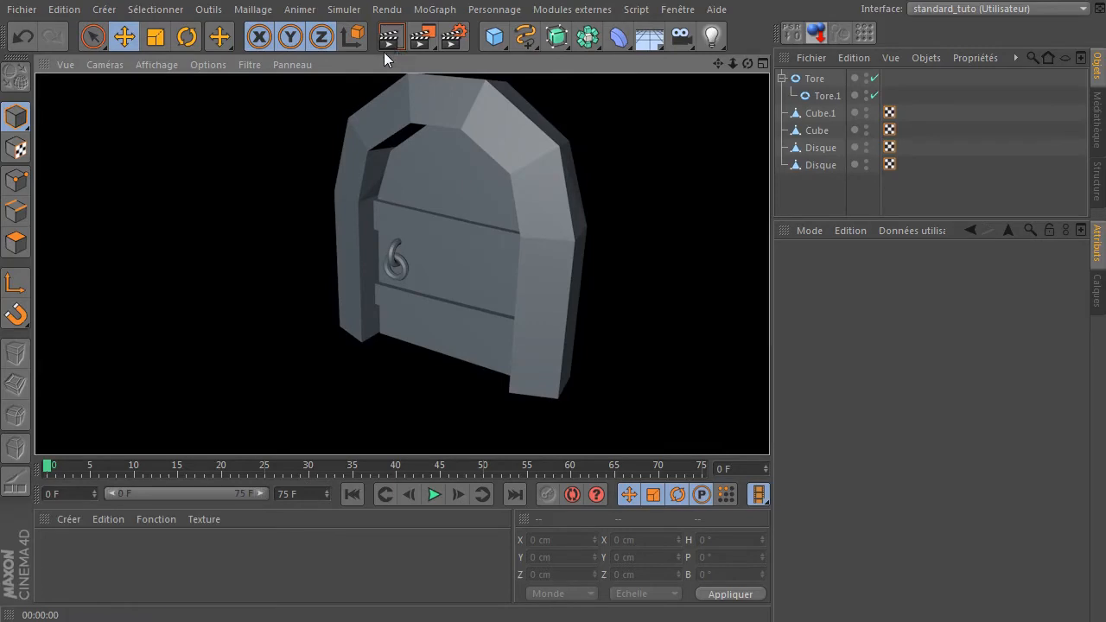
pyautogui.moveTo(748, 63); pyautogui.dragTo(402, 264)
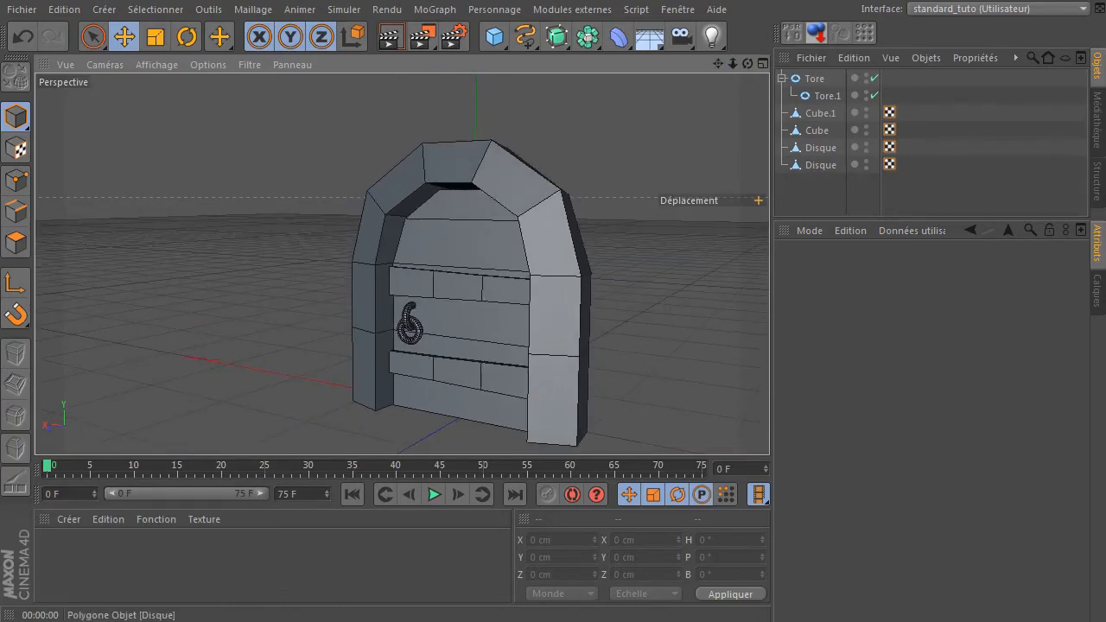
pyautogui.moveTo(1105, 85); pyautogui.dragTo(518, 36)
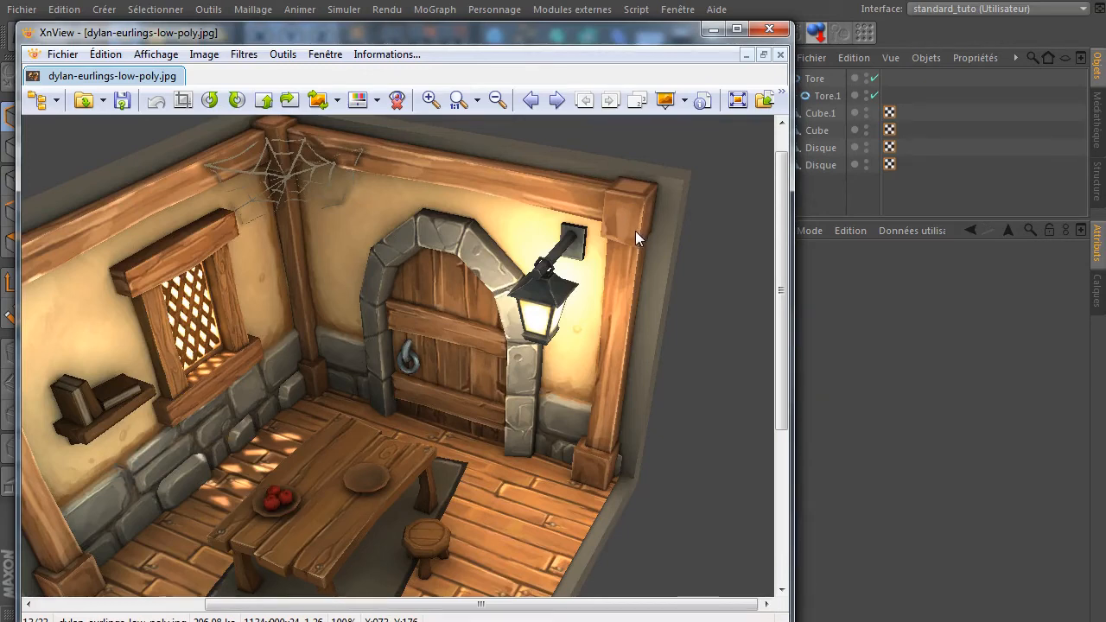
pyautogui.moveTo(369, 36); pyautogui.dragTo(1105, 125)
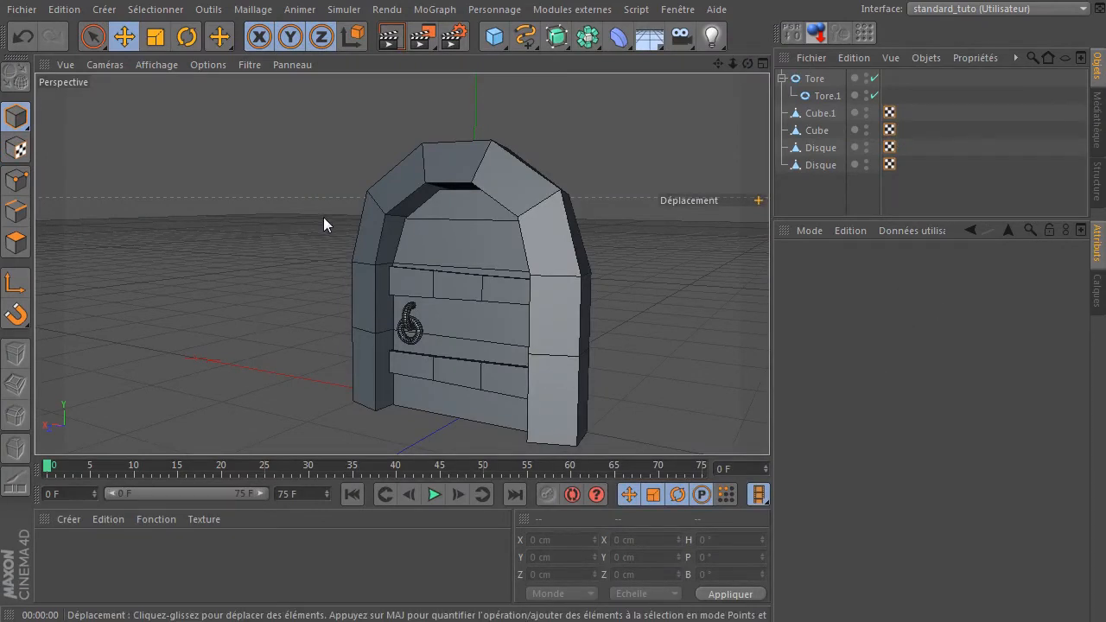
# Add a plane with 1 width segment and 1 height segment, oriented to +Z, as the wall around the door.
pyautogui.click(497, 41)
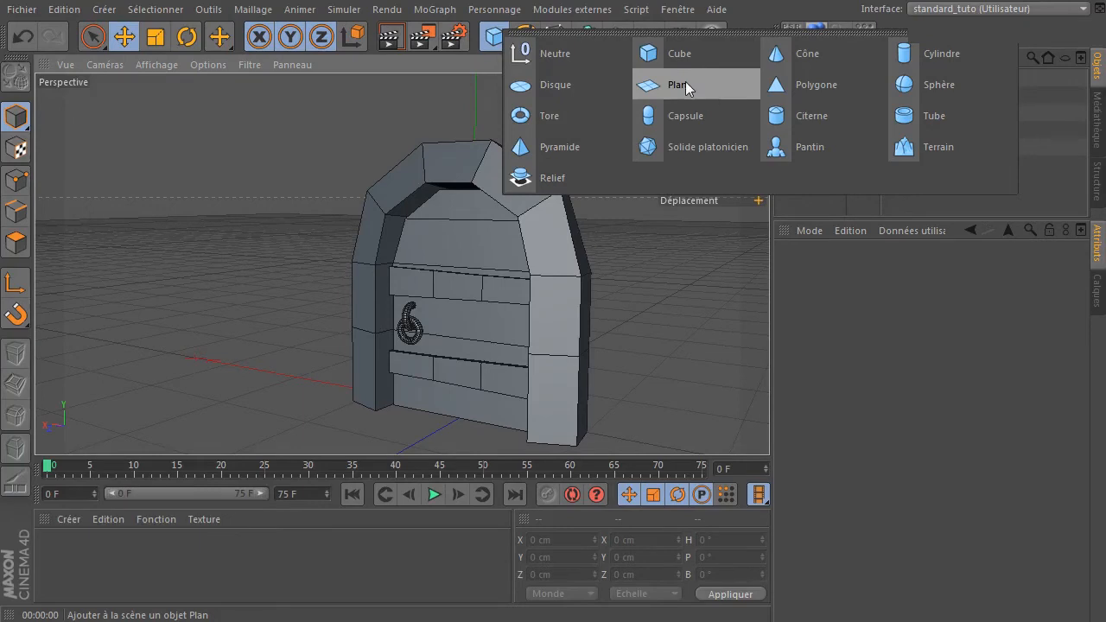
pyautogui.click(683, 83)
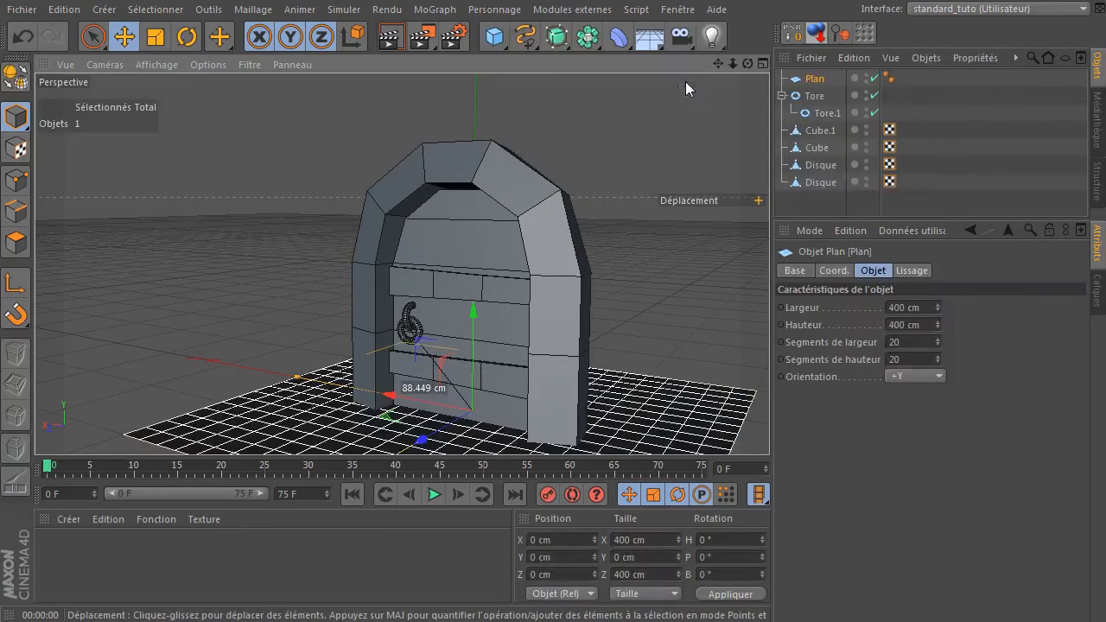
pyautogui.click(908, 343)
pyautogui.write('1')
pyautogui.click(912, 357)
pyautogui.write('1')
pyautogui.press('Return')
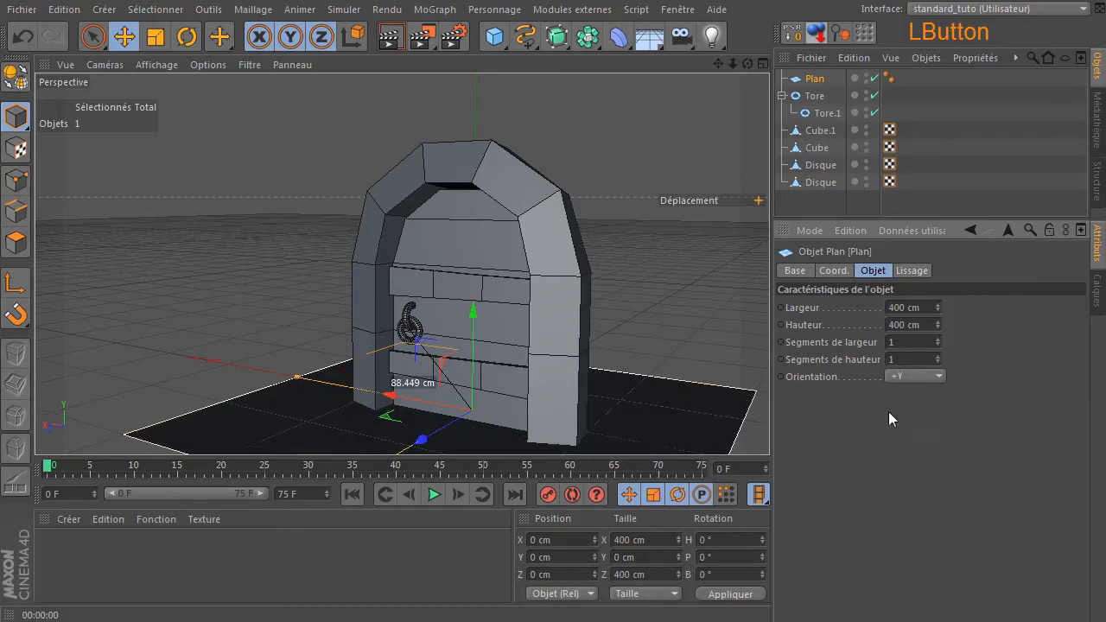
pyautogui.click(921, 382)
pyautogui.click(911, 463)
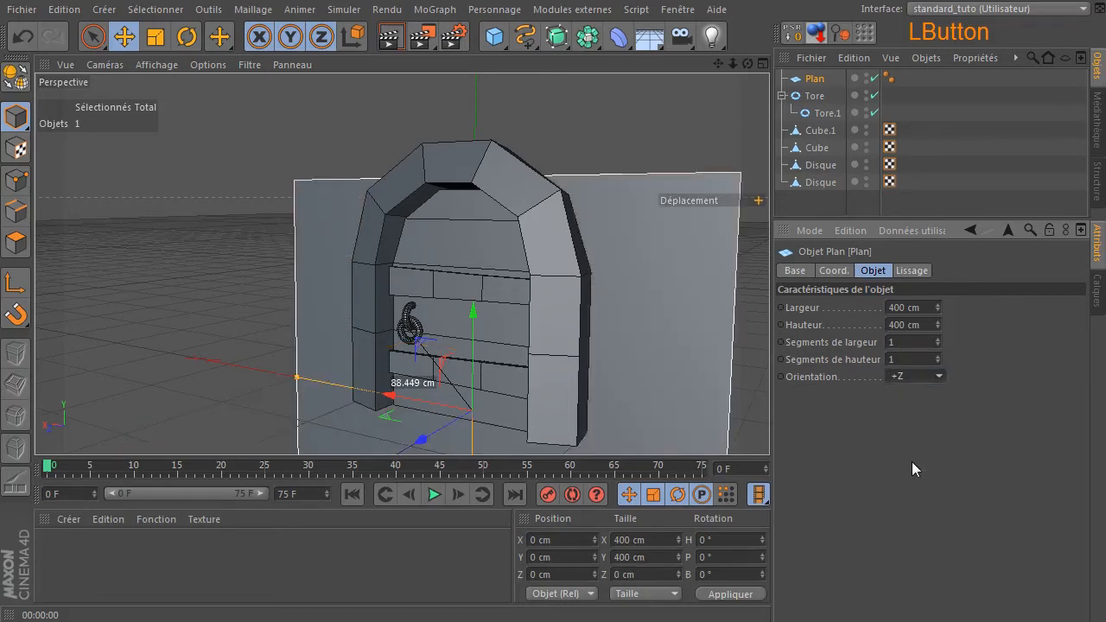
# Reduce the wall plane's height to 280 cm and rest its lower edge on the ground, centred at Y 140 cm.
pyautogui.moveTo(724, 63); pyautogui.dragTo(705, 5)
pyautogui.click(810, 36)
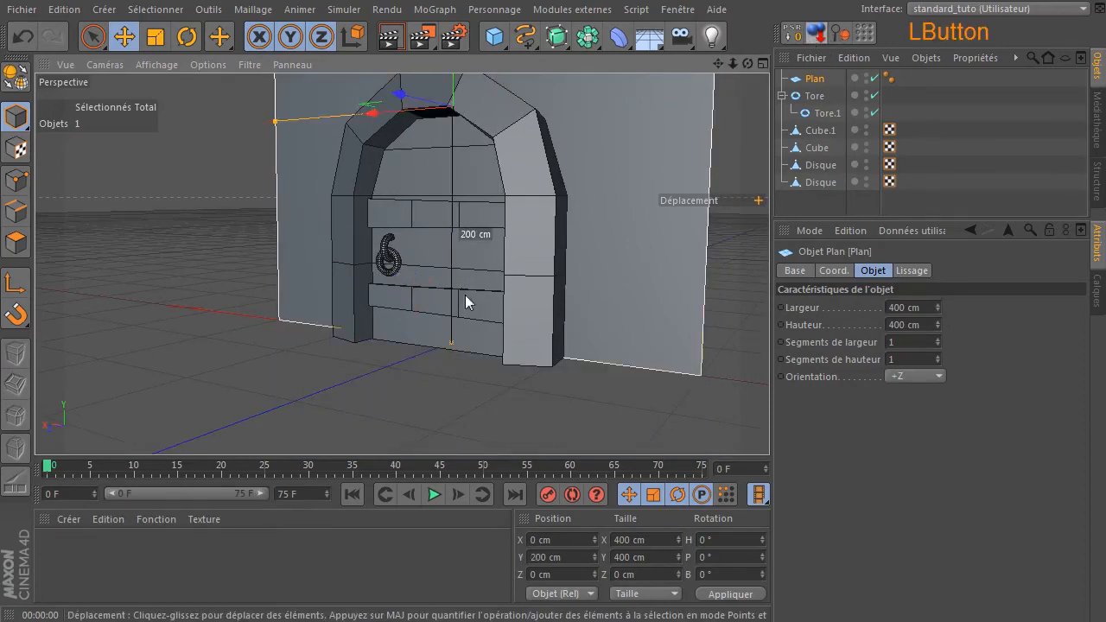
pyautogui.scroll(-3, 464, 299)
pyautogui.moveTo(717, 60); pyautogui.dragTo(653, 118)
pyautogui.moveTo(464, 419); pyautogui.dragTo(463, 381)
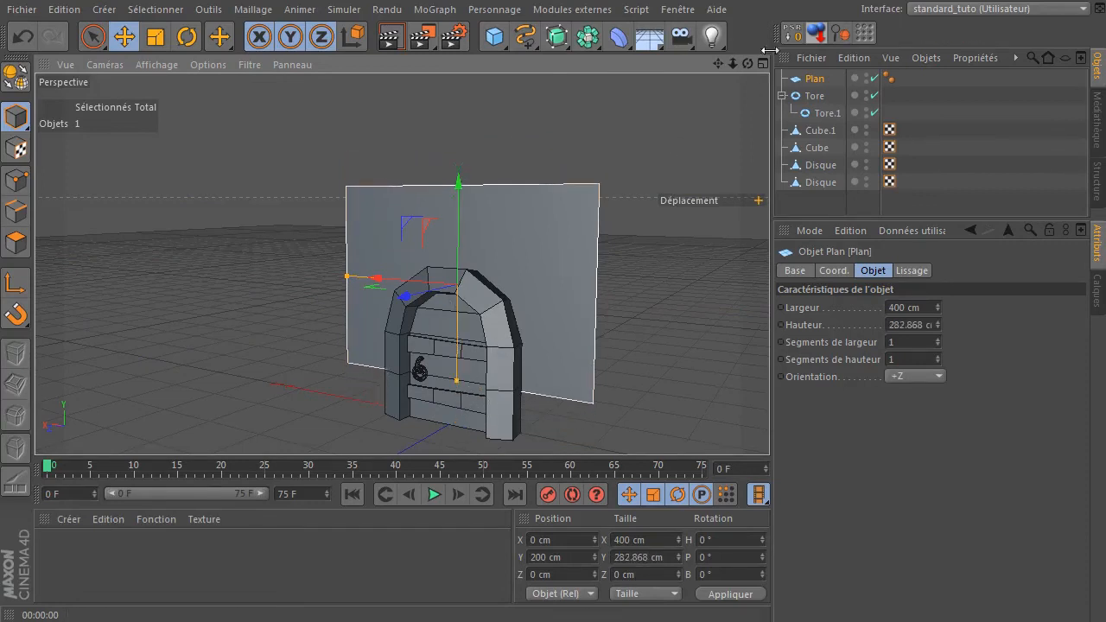
pyautogui.click(810, 36)
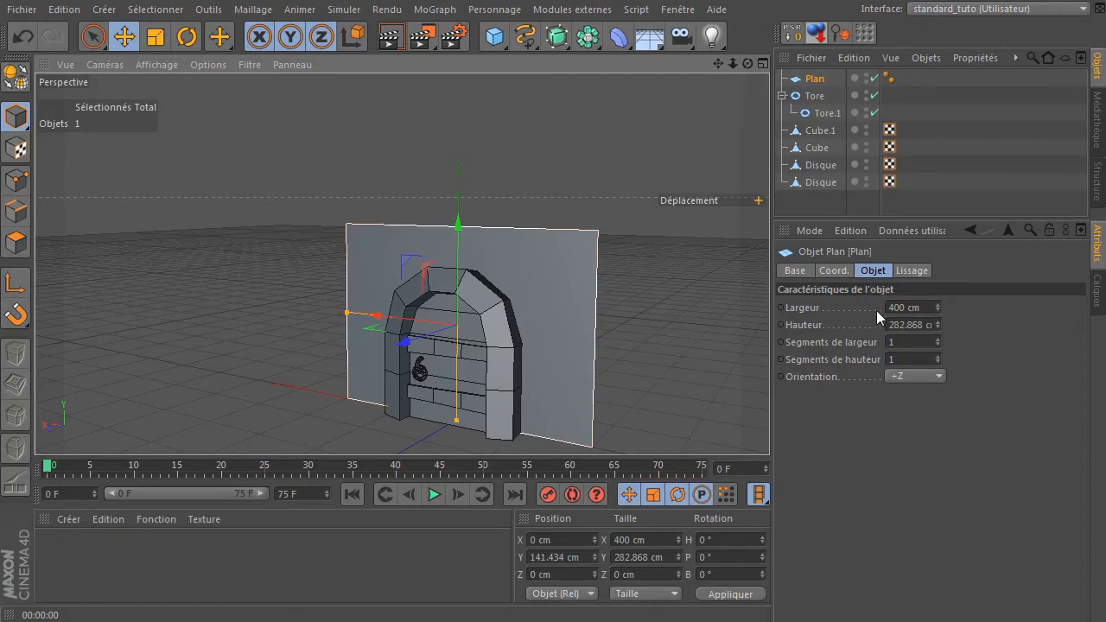
pyautogui.click(895, 328)
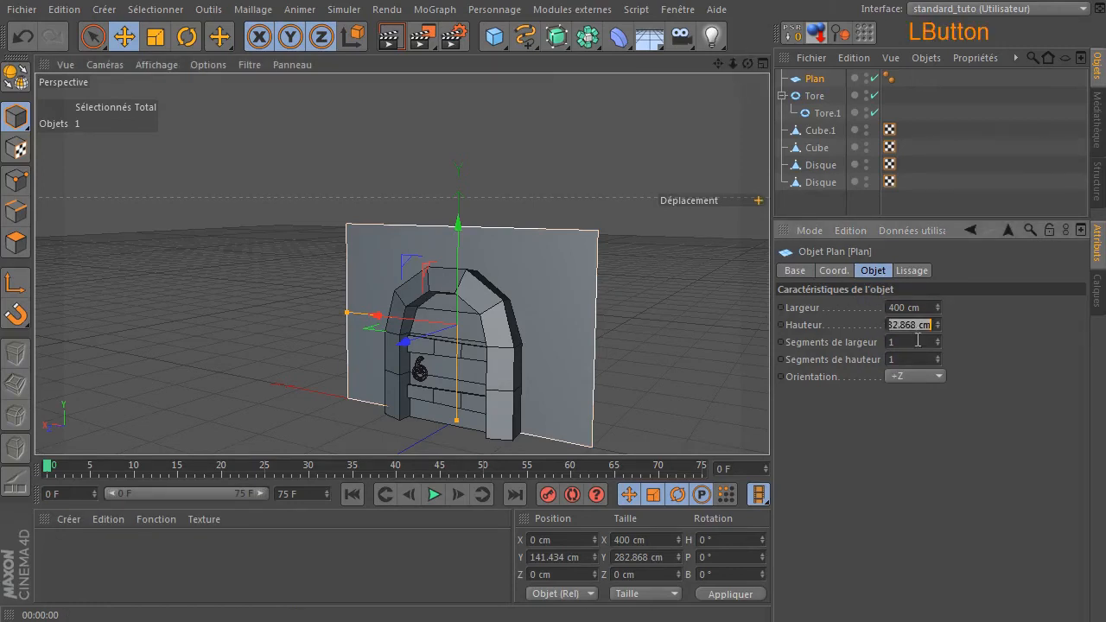
pyautogui.write('280')
pyautogui.press('Return')
pyautogui.click(818, 26)
pyautogui.moveTo(747, 64)
pyautogui.mouseDown()
pyautogui.moveTo(833, 60)
pyautogui.moveTo(769, 66)
pyautogui.mouseUp()
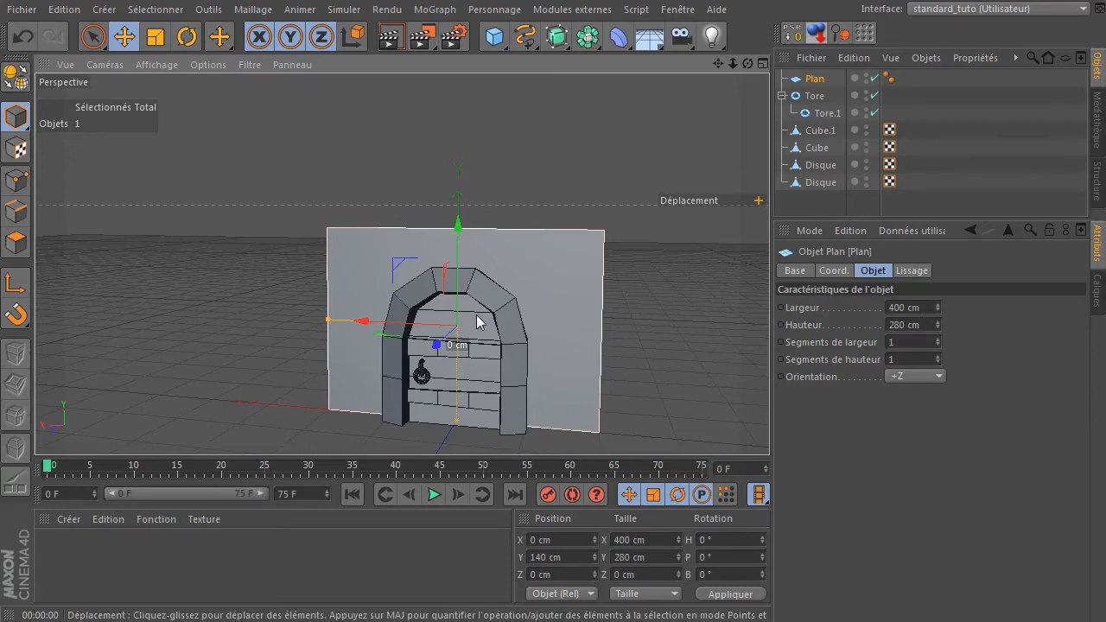
pyautogui.moveTo(716, 65); pyautogui.dragTo(731, 206)
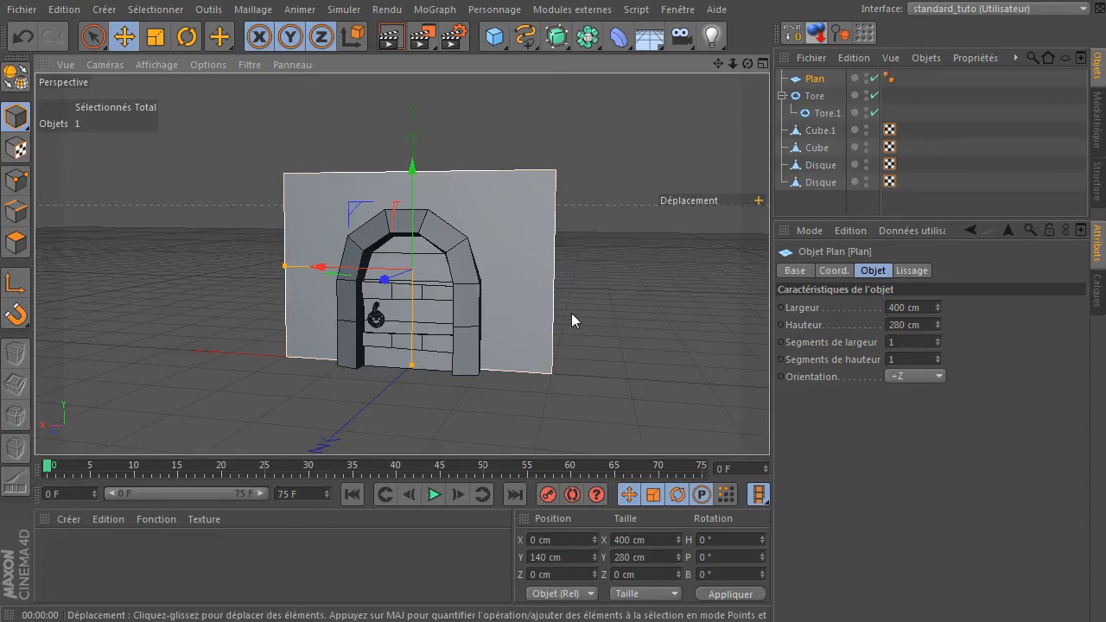
# Identify the parts in the object hierarchy and rename the disc object that forms the door panel as porte.
pyautogui.moveTo(747, 64); pyautogui.dragTo(670, 99)
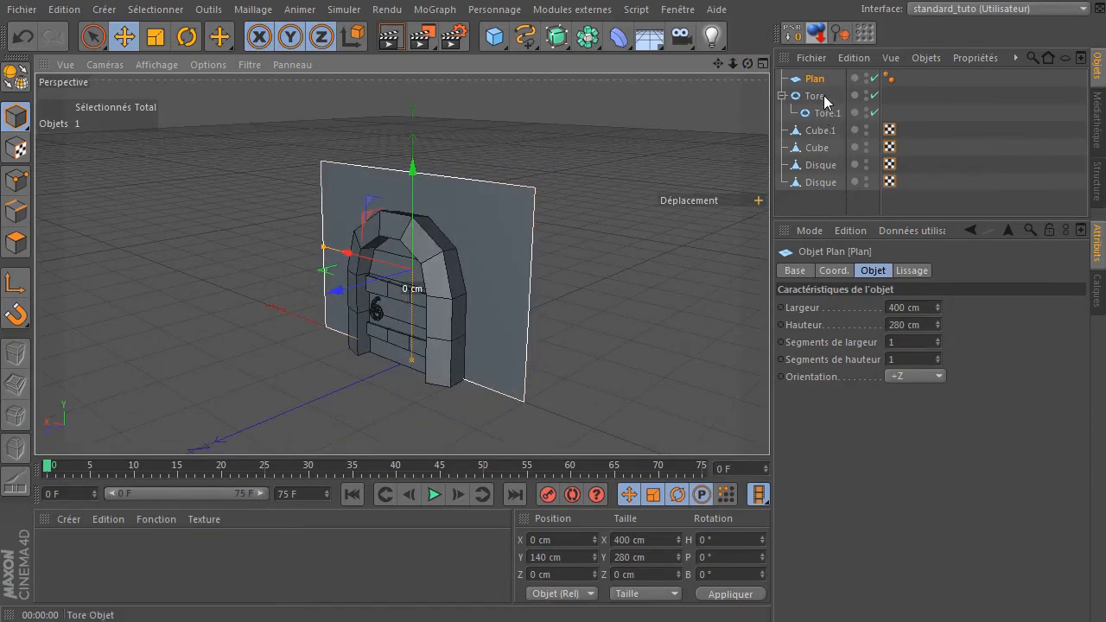
pyautogui.click(812, 133)
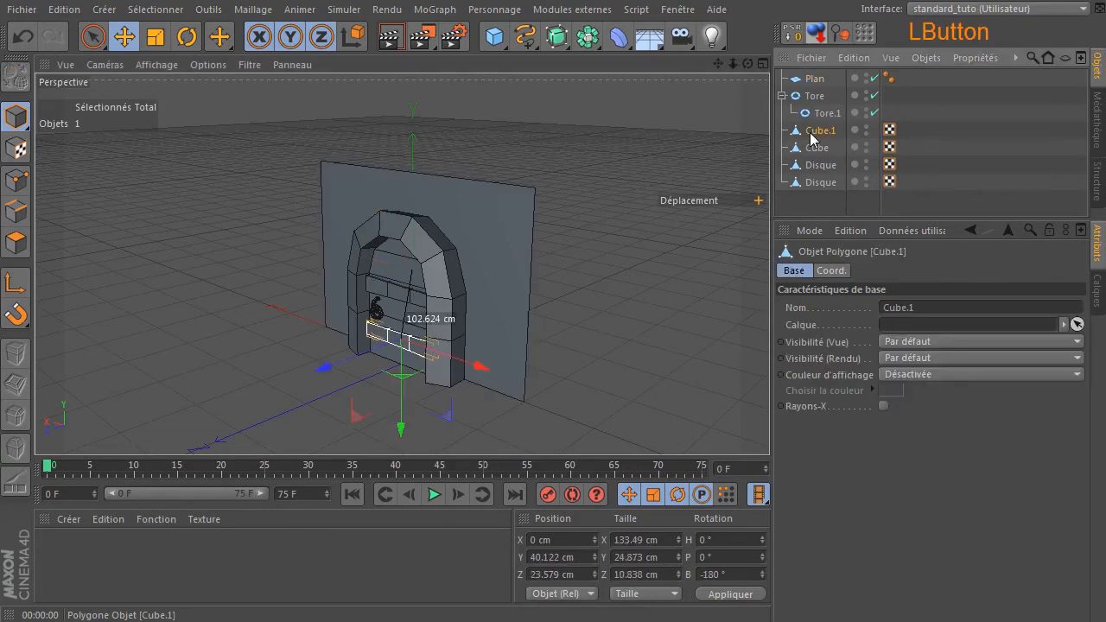
pyautogui.click(811, 152)
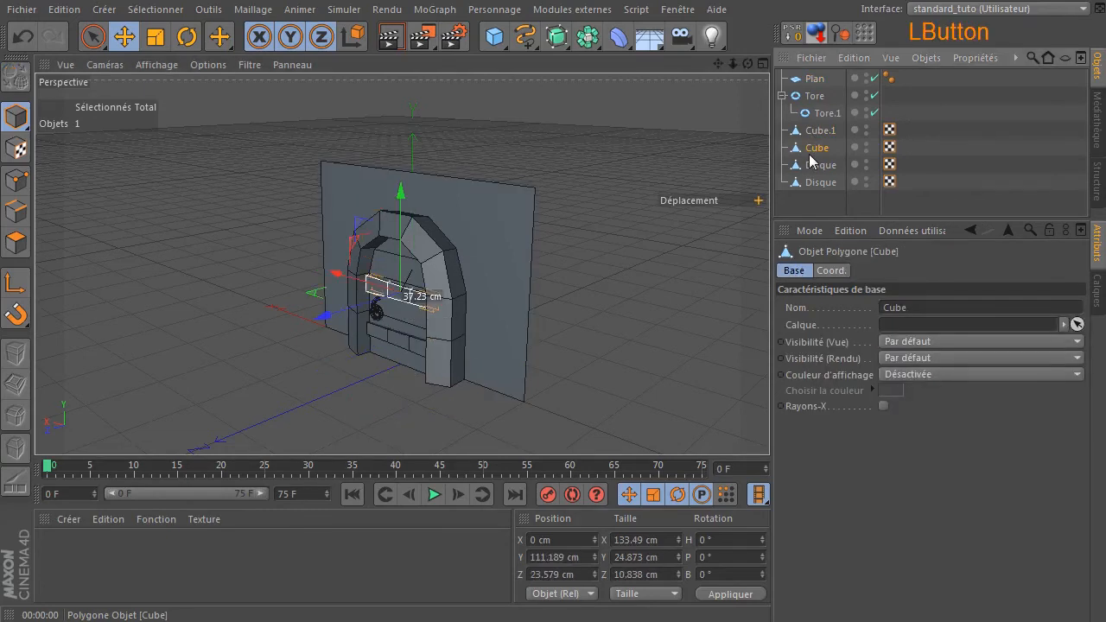
pyautogui.click(810, 165)
pyautogui.click(809, 186)
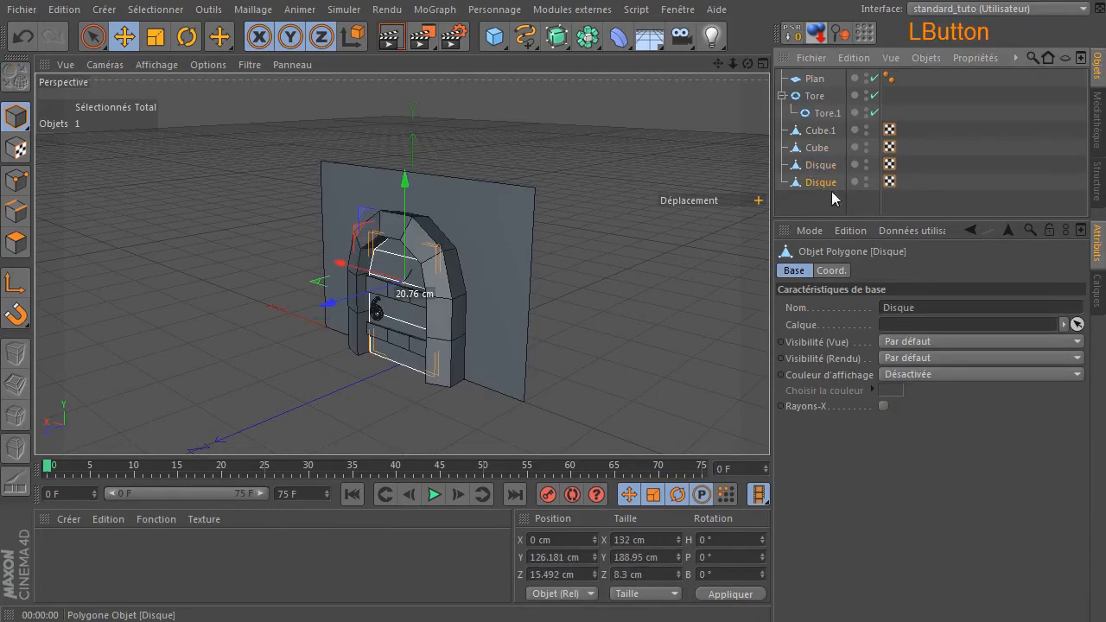
pyautogui.doubleClick(816, 182)
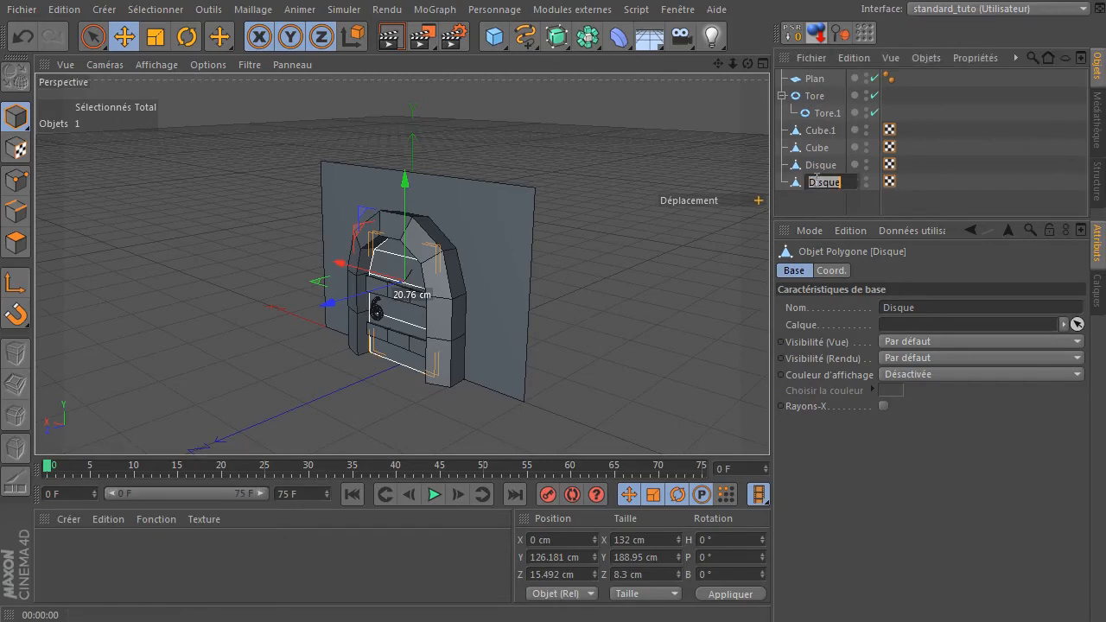
pyautogui.write('porte')
pyautogui.press('Return')
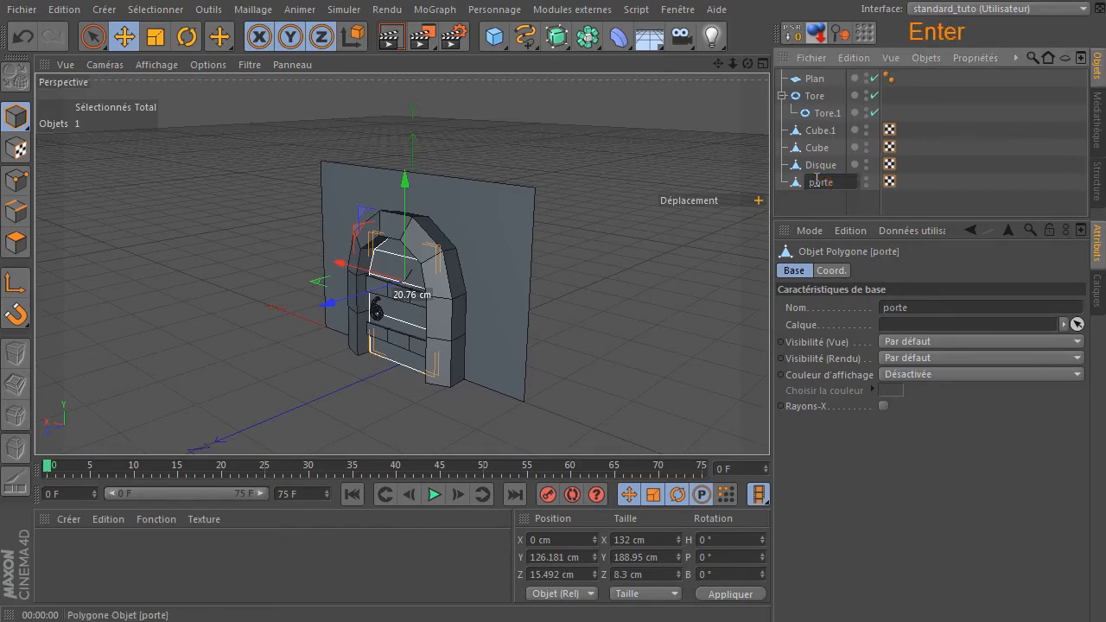
# Make Cube.1, Cube and the Tore ring pair children of the porte object.
pyautogui.click(821, 131)
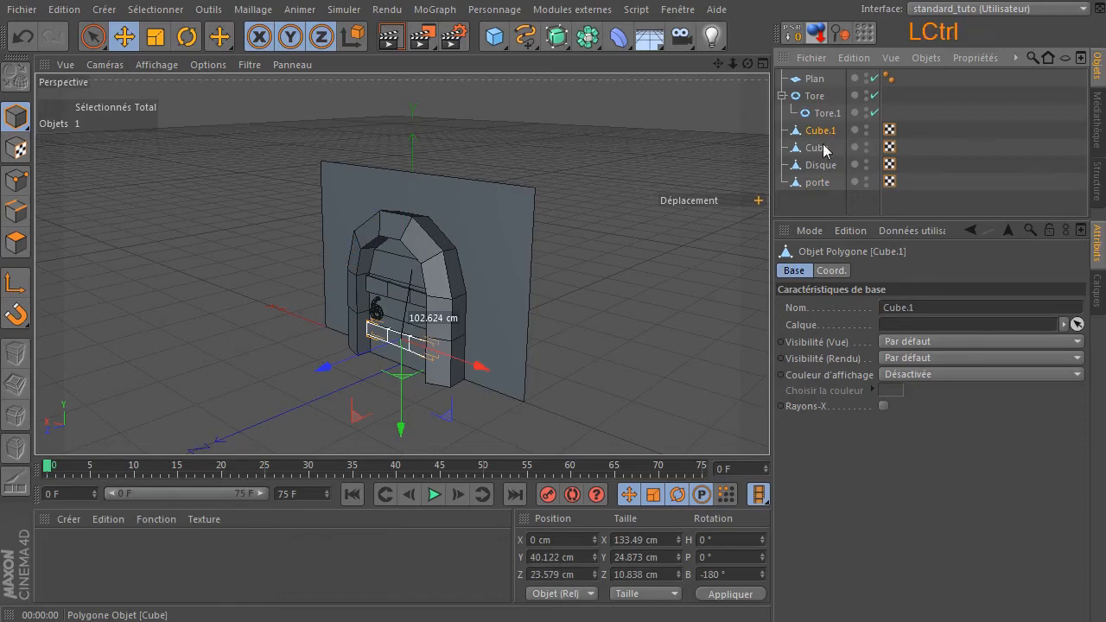
pyautogui.keyDown('ctrl'); pyautogui.click(818, 147); pyautogui.keyUp('ctrl')
pyautogui.moveTo(818, 147); pyautogui.dragTo(826, 183)
pyautogui.click(813, 97)
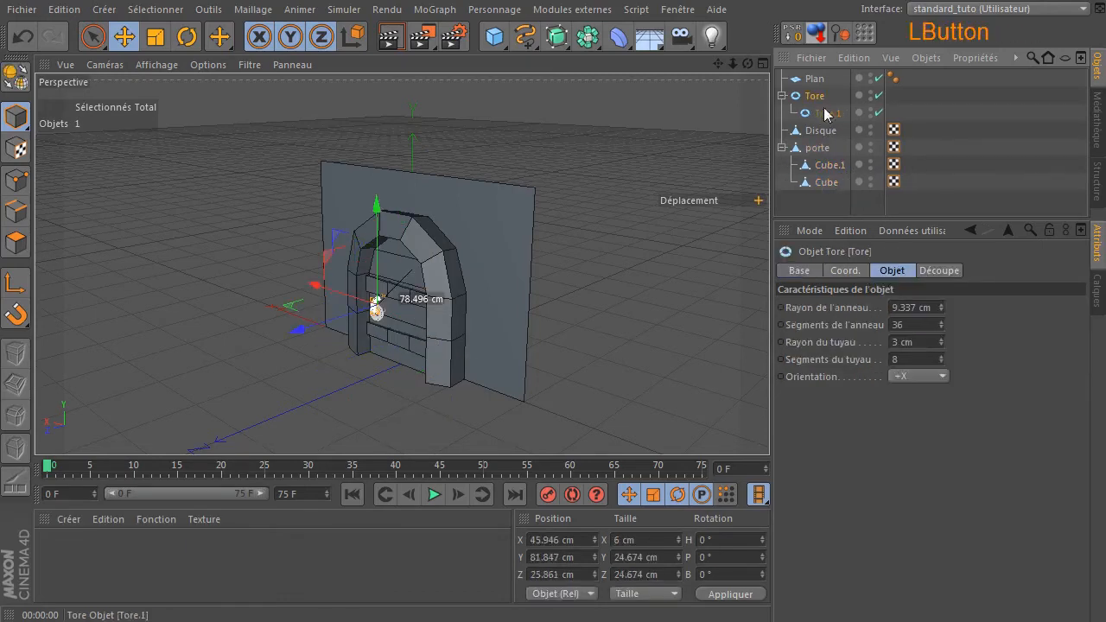
pyautogui.moveTo(814, 105); pyautogui.dragTo(835, 162)
# Rename the remaining disc object that forms the arched surround as arche.
pyautogui.click(818, 99)
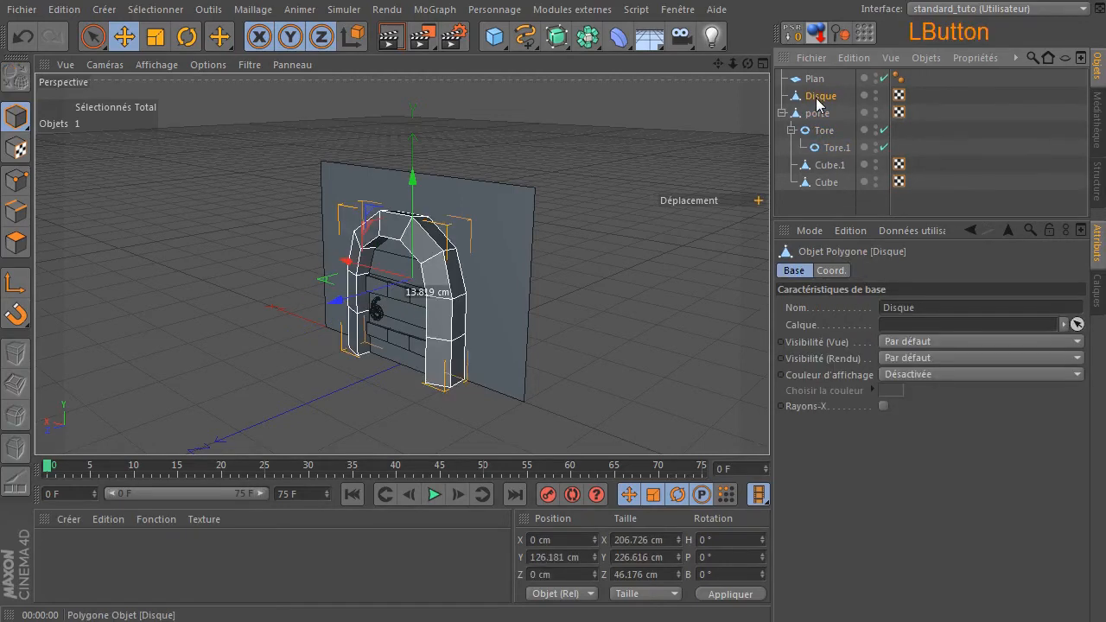
pyautogui.doubleClick(817, 98)
pyautogui.write('arche')
pyautogui.press('Return')
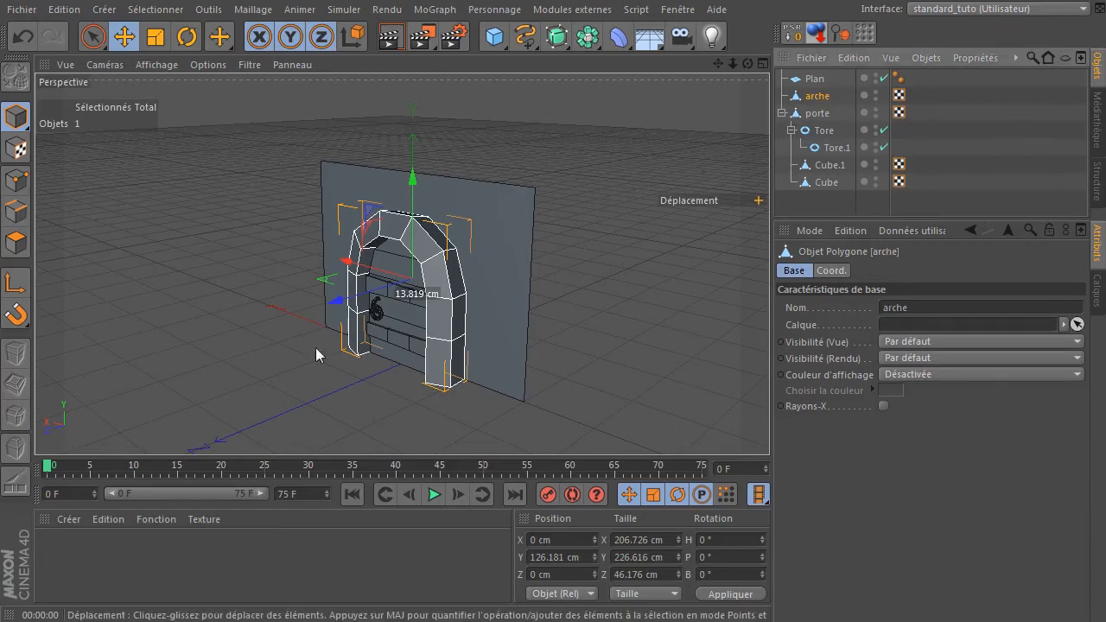
# Move the porte group forward inside the arch to about Z 25.3 cm and render a preview.
pyautogui.scroll(5, 383, 308)
pyautogui.scroll(2, 535, 266)
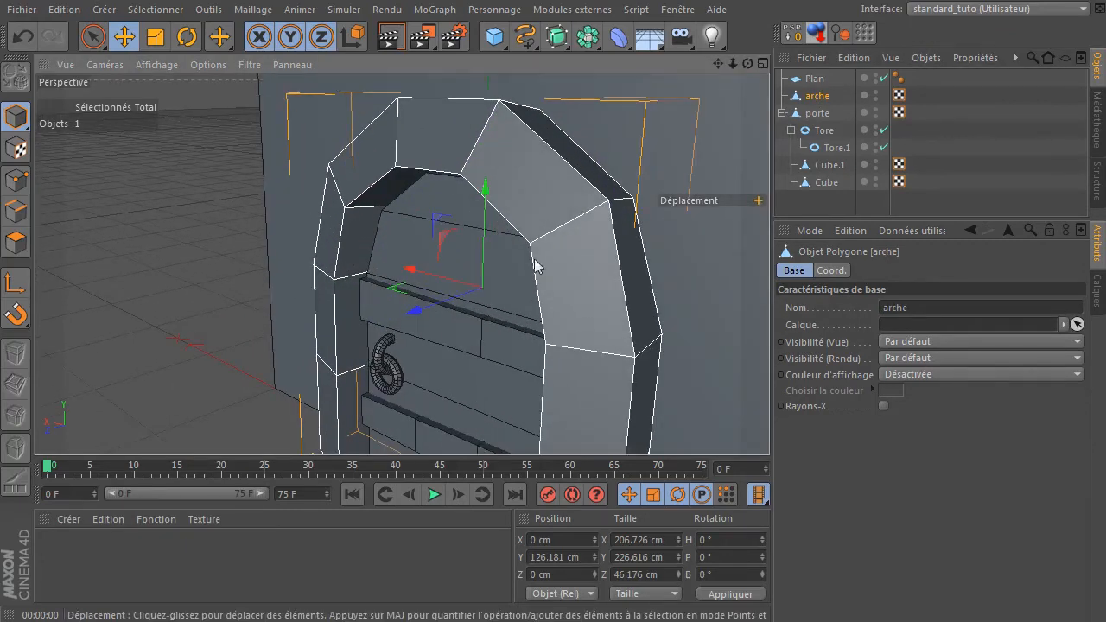
pyautogui.scroll(-1, 658, 163)
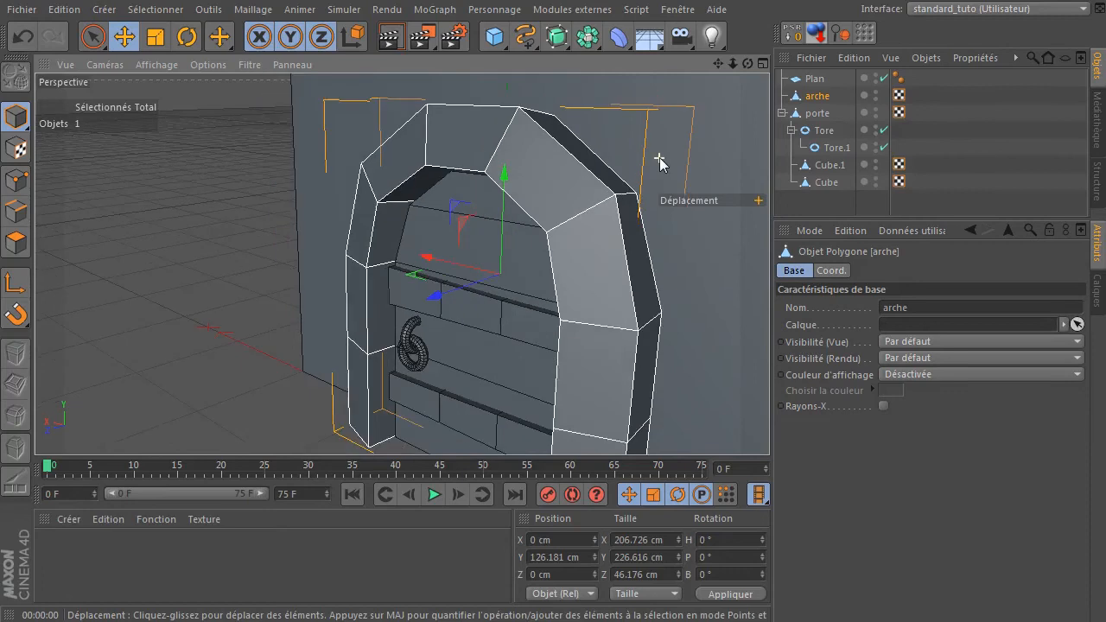
pyautogui.click(817, 113)
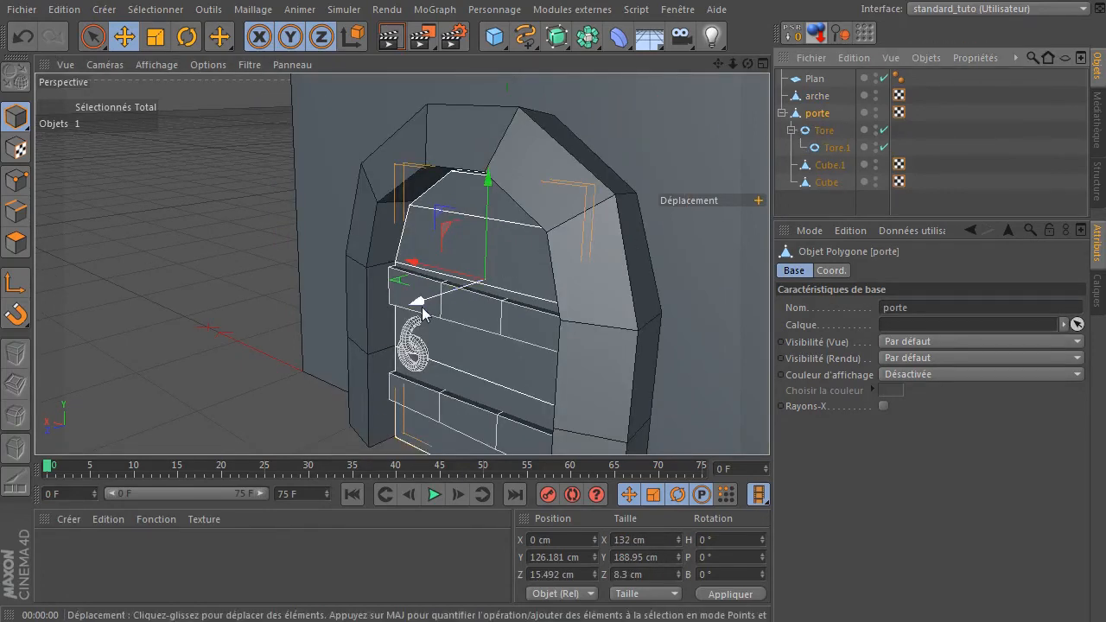
pyautogui.moveTo(425, 308); pyautogui.dragTo(397, 311)
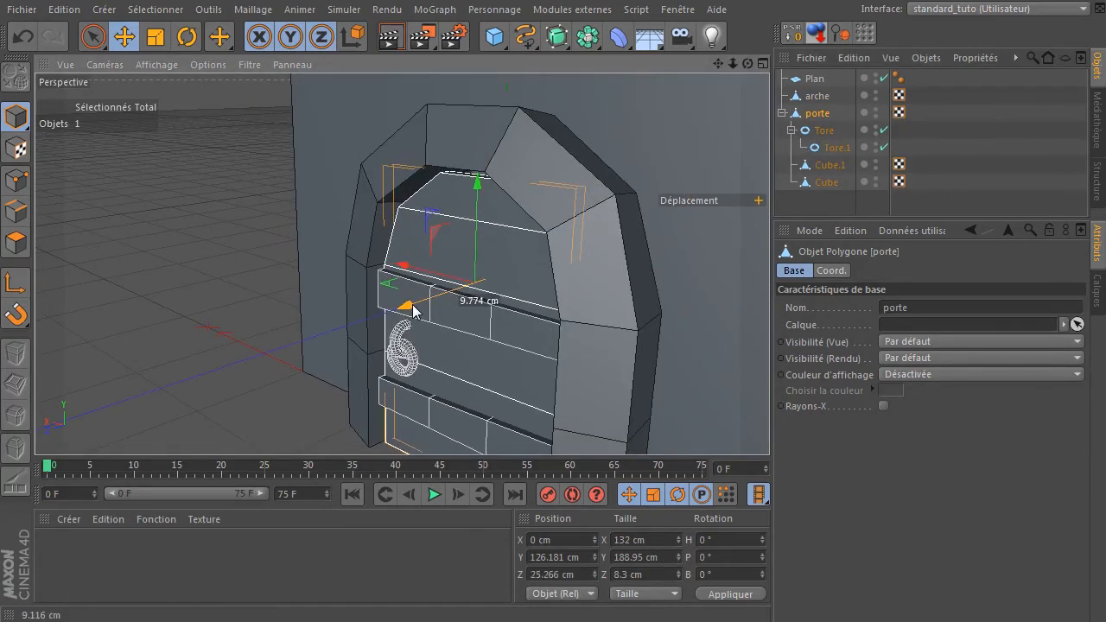
pyautogui.moveTo(749, 64); pyautogui.dragTo(815, 78)
pyautogui.click(389, 36)
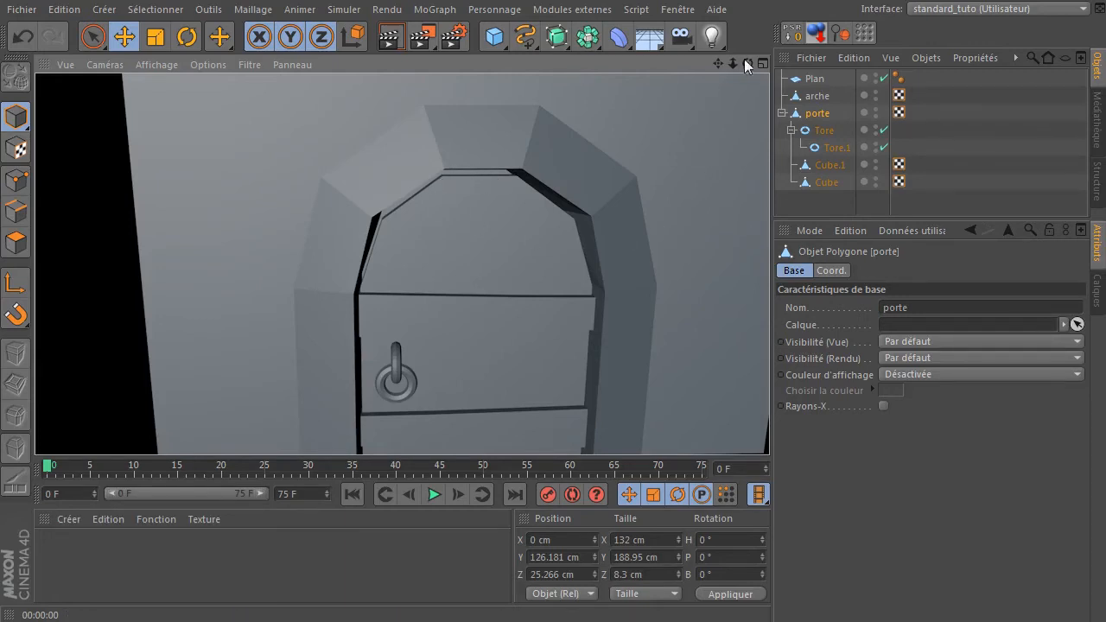
# Scale the porte group up uniformly in the front view to about 136 x 195 cm, and preview the gaps around it in a render.
pyautogui.moveTo(747, 63); pyautogui.dragTo(740, 2)
pyautogui.click(824, 118)
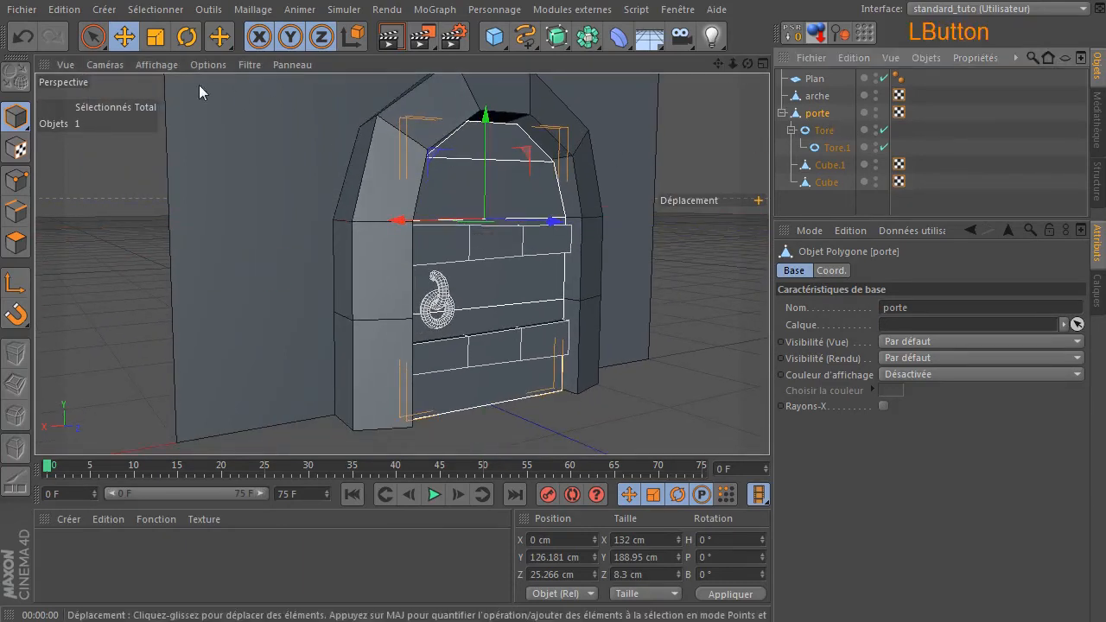
pyautogui.click(158, 36)
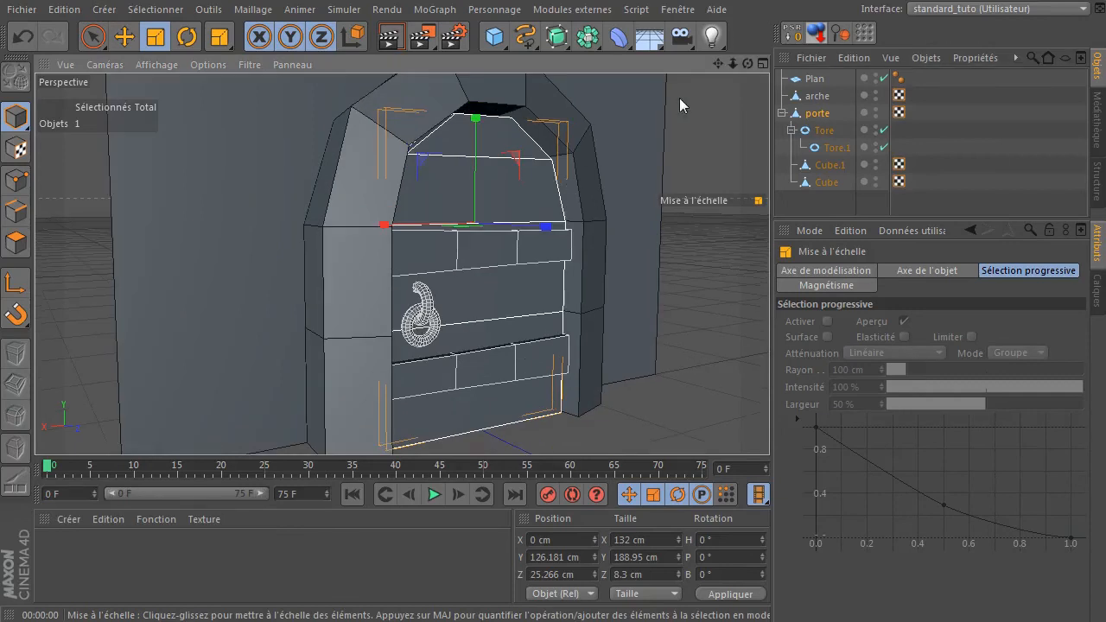
pyautogui.middleClick(665, 130)
pyautogui.middleClick(654, 367)
pyautogui.scroll(-3, 382, 168)
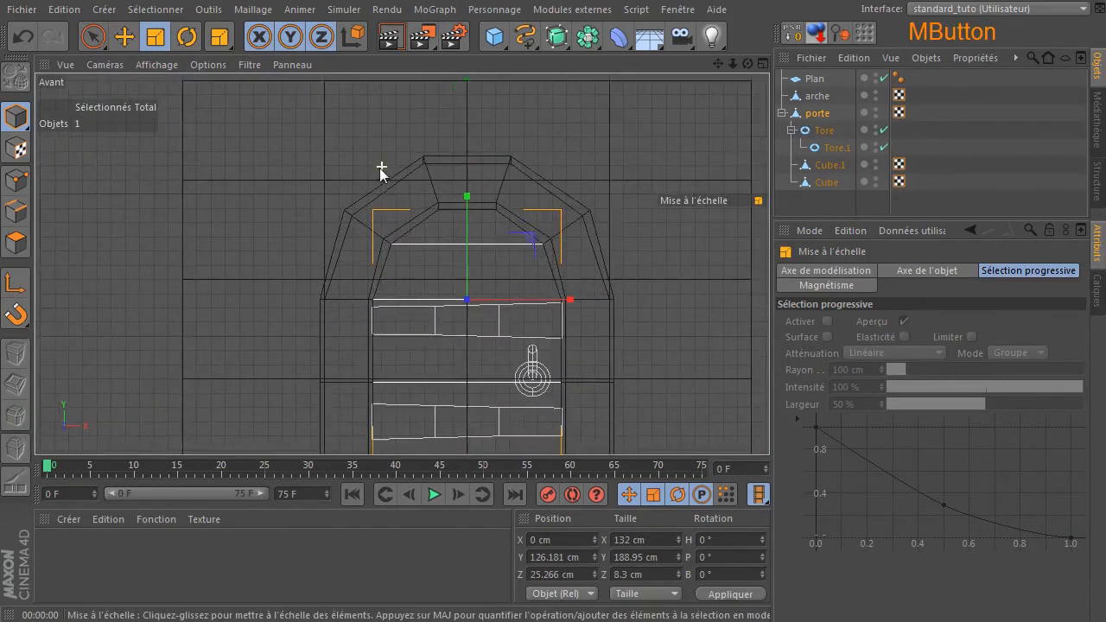
pyautogui.moveTo(563, 143); pyautogui.dragTo(585, 129)
pyautogui.middleClick(506, 147)
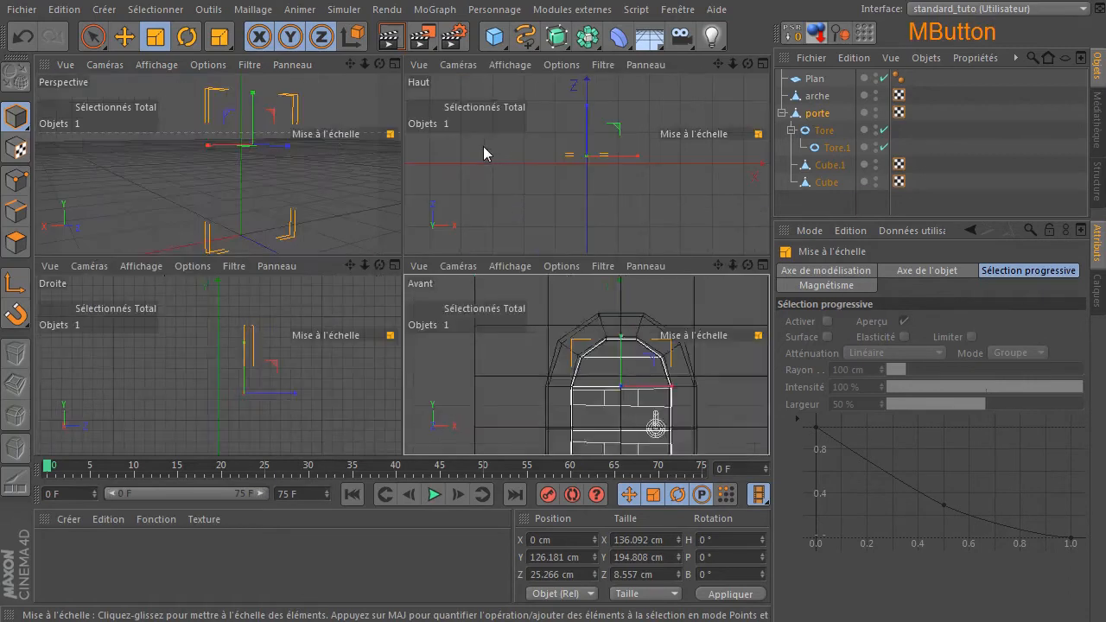
pyautogui.middleClick(255, 121)
pyautogui.click(390, 38)
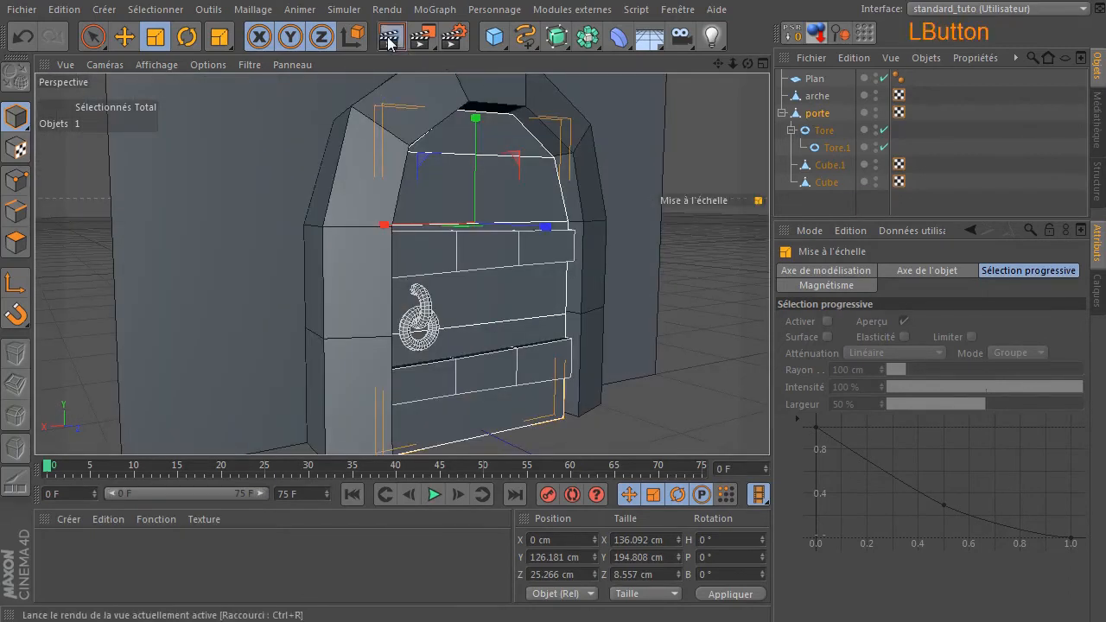
pyautogui.moveTo(748, 62); pyautogui.dragTo(451, 83)
pyautogui.click(393, 39)
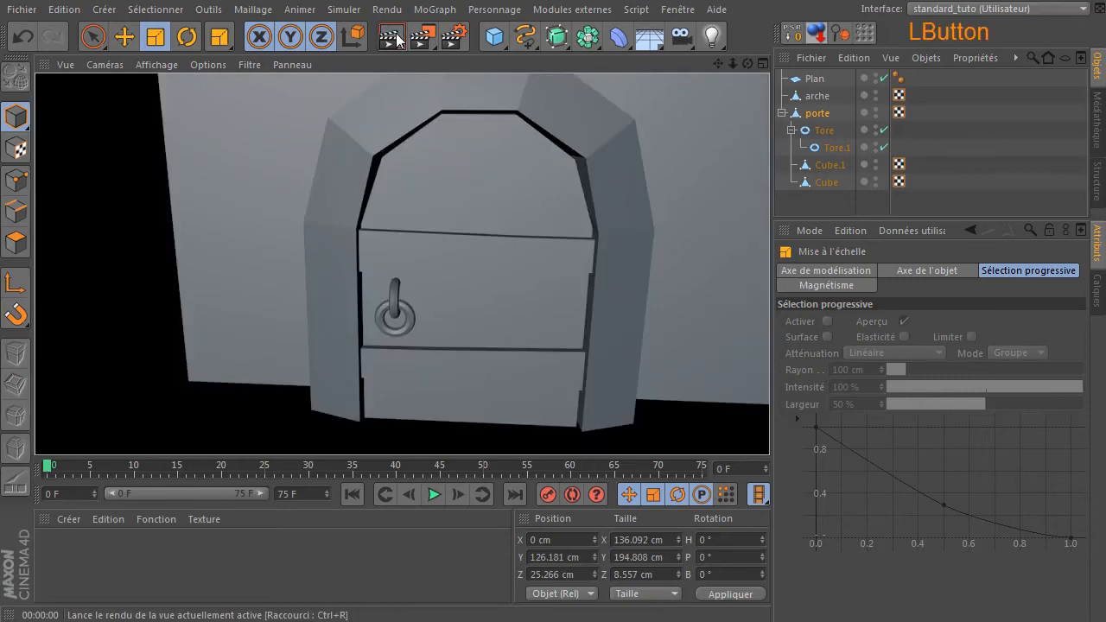
# Raise the porte group to about Y 127.5 cm, scale it down to 98%, and render a preview of the fit.
pyautogui.click(124, 36)
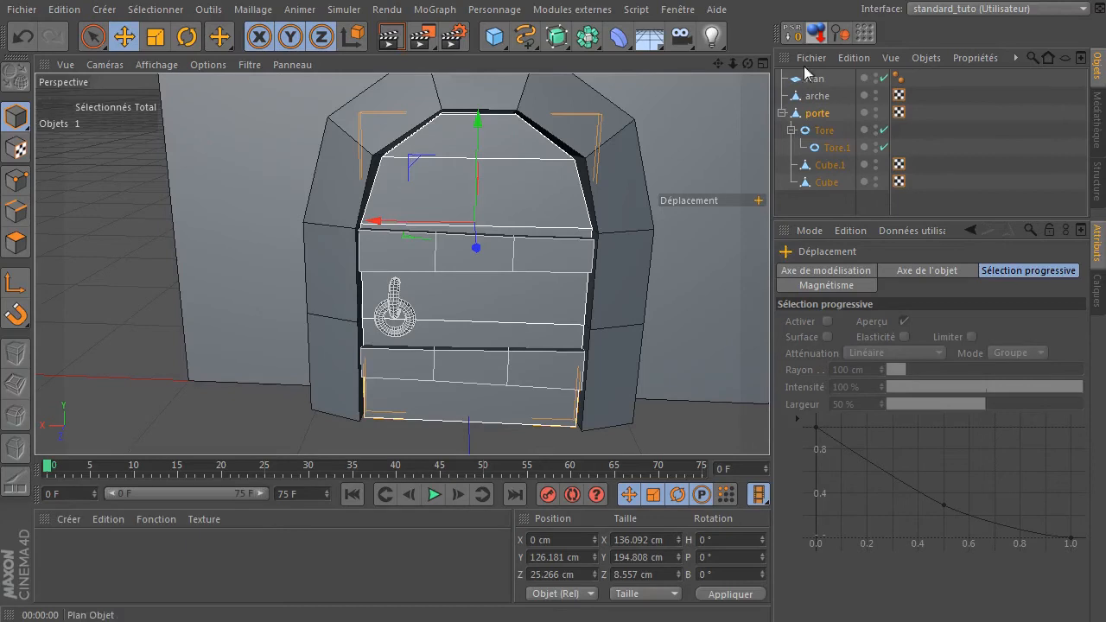
pyautogui.click(816, 35)
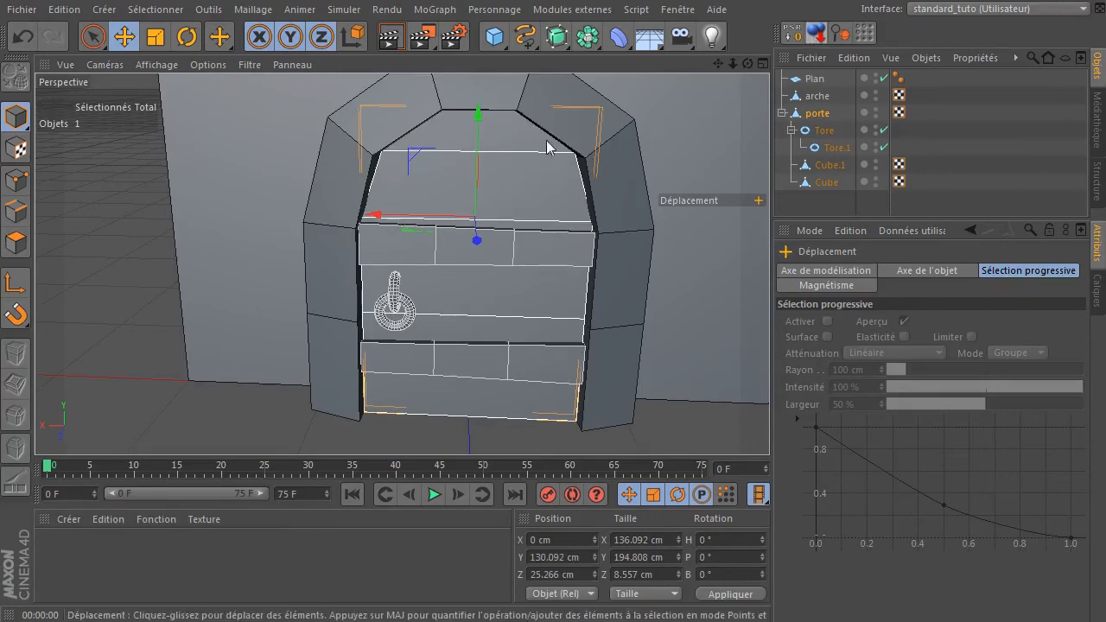
pyautogui.click(156, 36)
pyautogui.moveTo(535, 142); pyautogui.dragTo(521, 146)
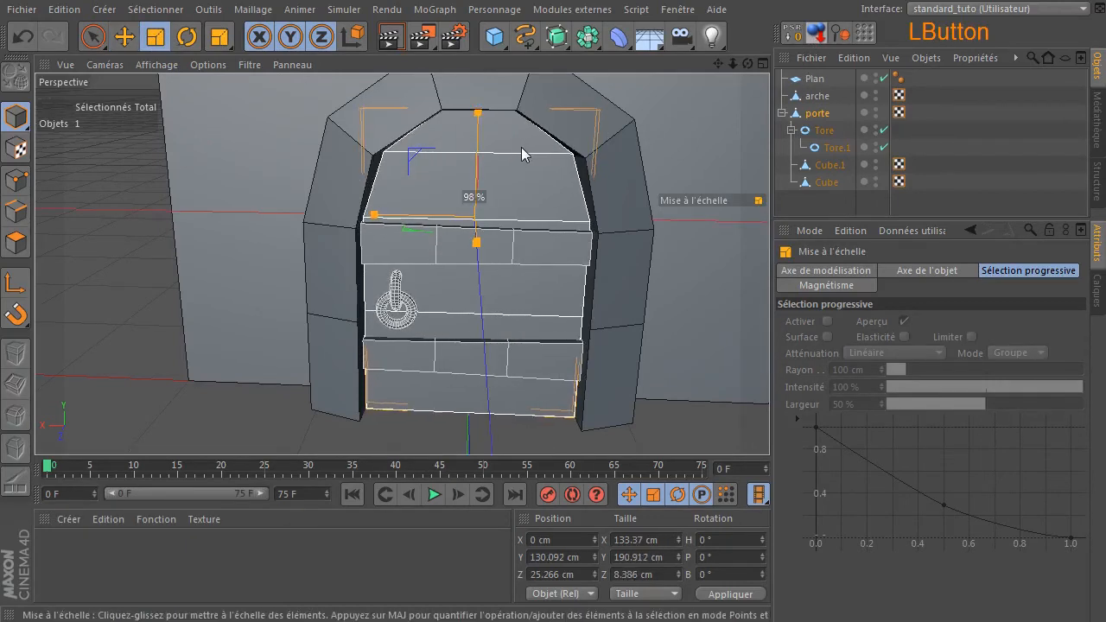
pyautogui.click(799, 38)
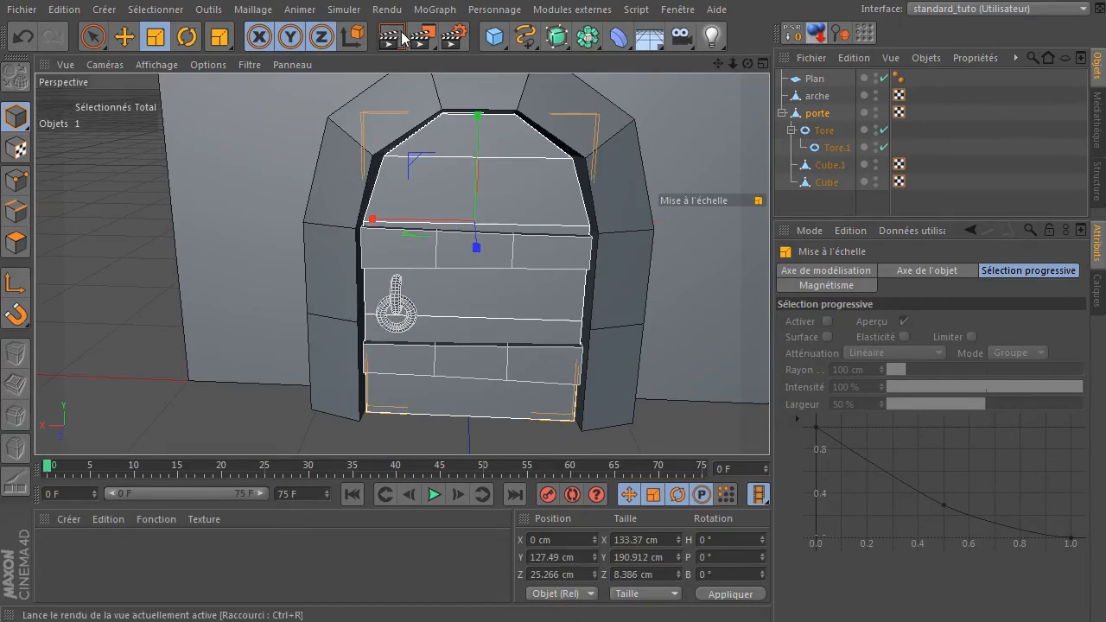
pyautogui.click(400, 39)
# Make the porte group a child of the arche object.
pyautogui.moveTo(749, 65)
pyautogui.mouseDown()
pyautogui.moveTo(930, 69)
pyautogui.moveTo(748, 82)
pyautogui.moveTo(635, 74)
pyautogui.moveTo(864, 62)
pyautogui.moveTo(743, 66)
pyautogui.moveTo(752, 70)
pyautogui.moveTo(734, 80)
pyautogui.mouseUp()
pyautogui.scroll(-5, 734, 79)
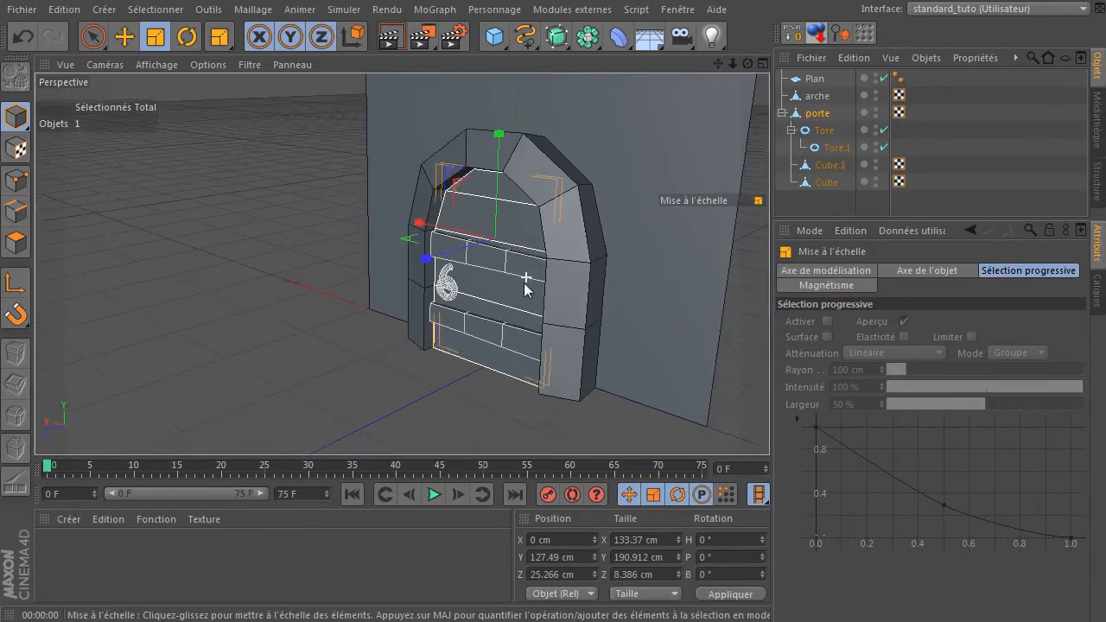
pyautogui.click(815, 115)
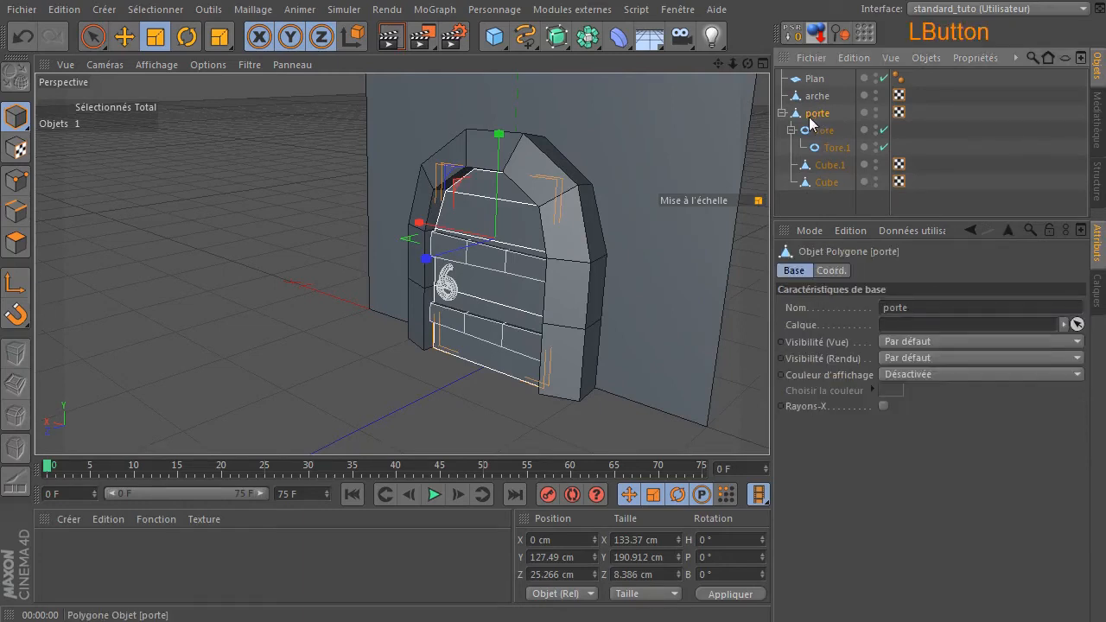
pyautogui.click(815, 97)
pyautogui.click(803, 119)
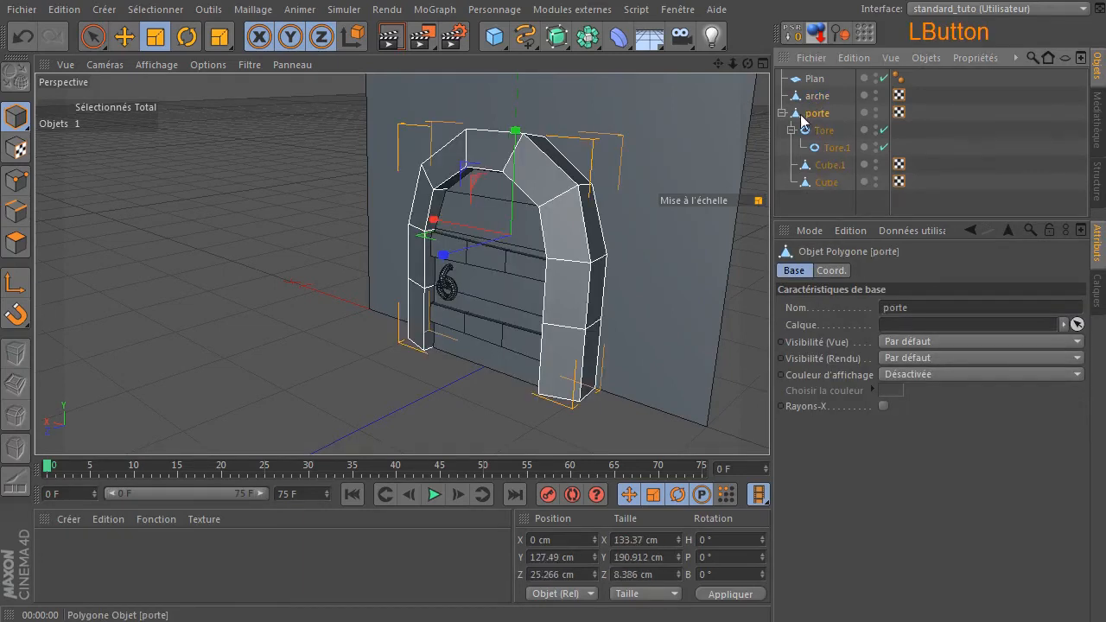
pyautogui.moveTo(805, 115); pyautogui.dragTo(827, 102)
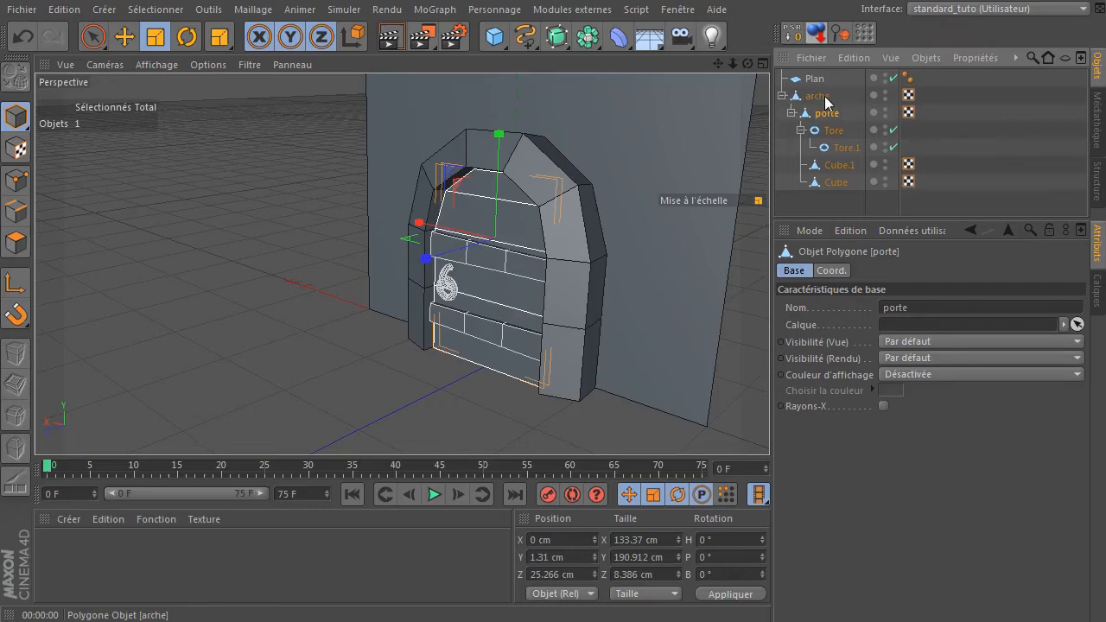
# Push the whole arche group back into the wall to about Z -11.1 cm and render a preview.
pyautogui.click(817, 97)
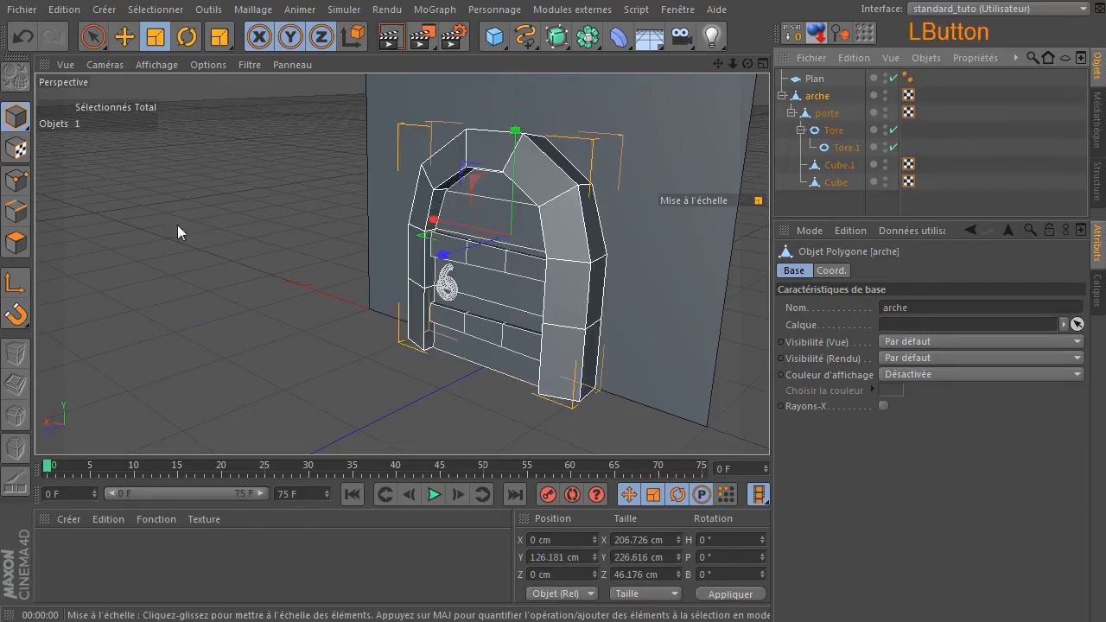
pyautogui.click(125, 36)
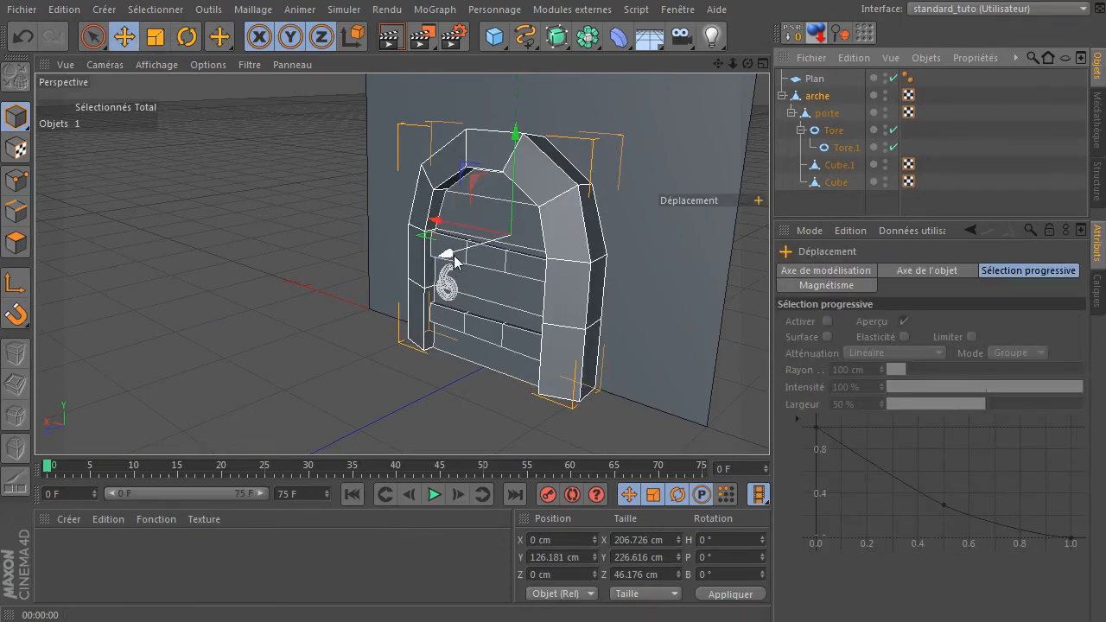
pyautogui.moveTo(446, 251); pyautogui.dragTo(482, 246)
pyautogui.moveTo(480, 247); pyautogui.dragTo(459, 251)
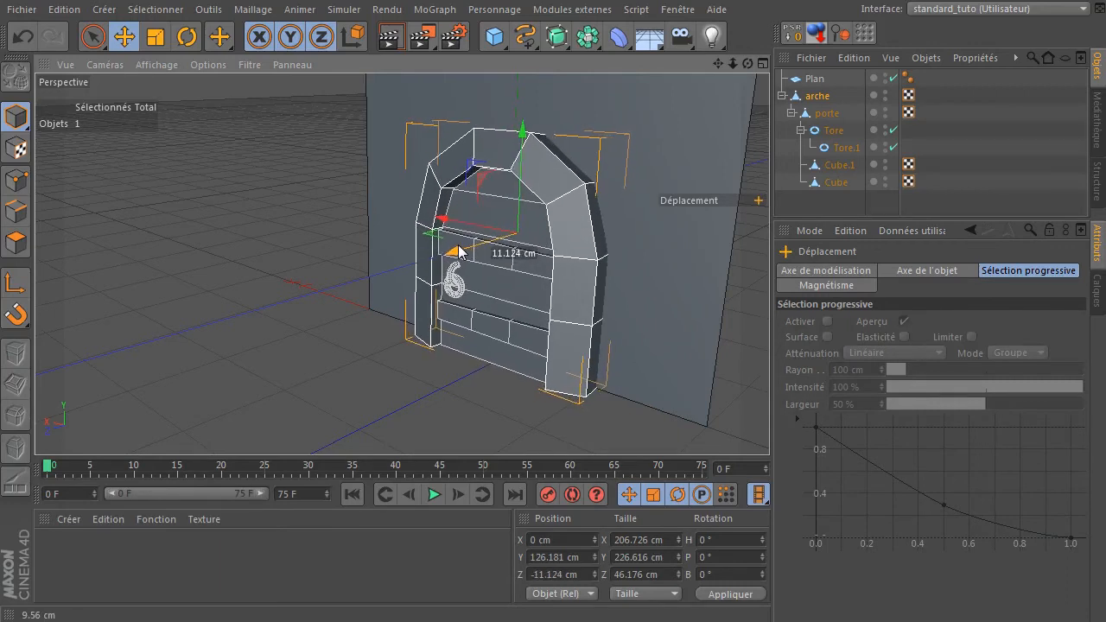
pyautogui.moveTo(748, 63)
pyautogui.mouseDown()
pyautogui.moveTo(665, 54)
pyautogui.moveTo(629, 64)
pyautogui.moveTo(753, 57)
pyautogui.moveTo(739, 66)
pyautogui.mouseUp()
pyautogui.click(391, 38)
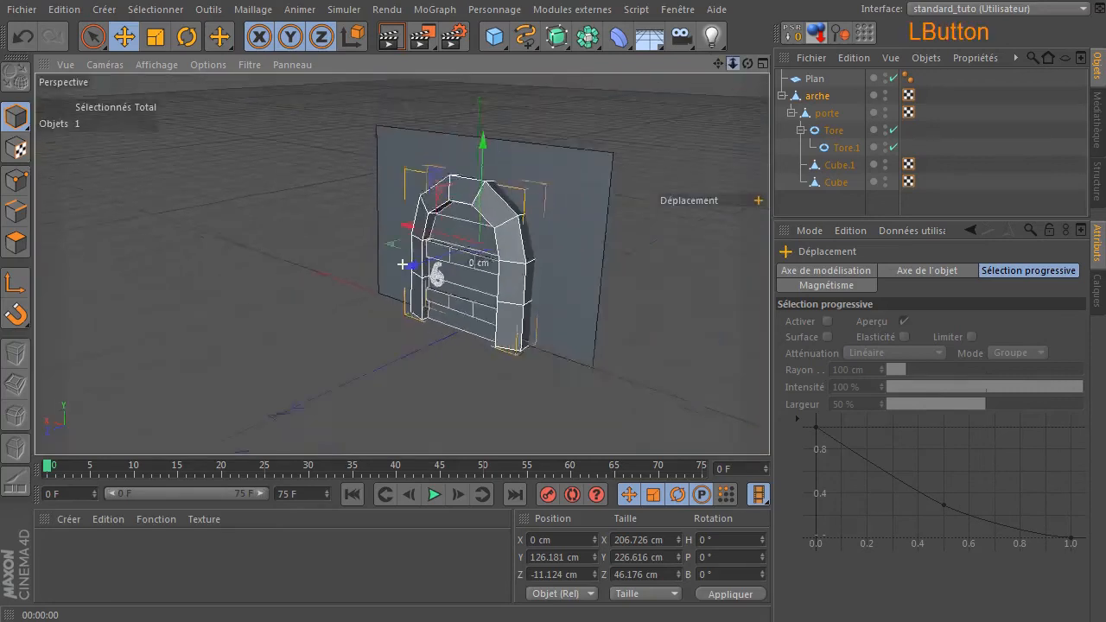
# Add a cube, set its Y size to 280 cm to match the wall plane, and raise it to Y 140 cm.
pyautogui.moveTo(732, 64); pyautogui.dragTo(504, 325)
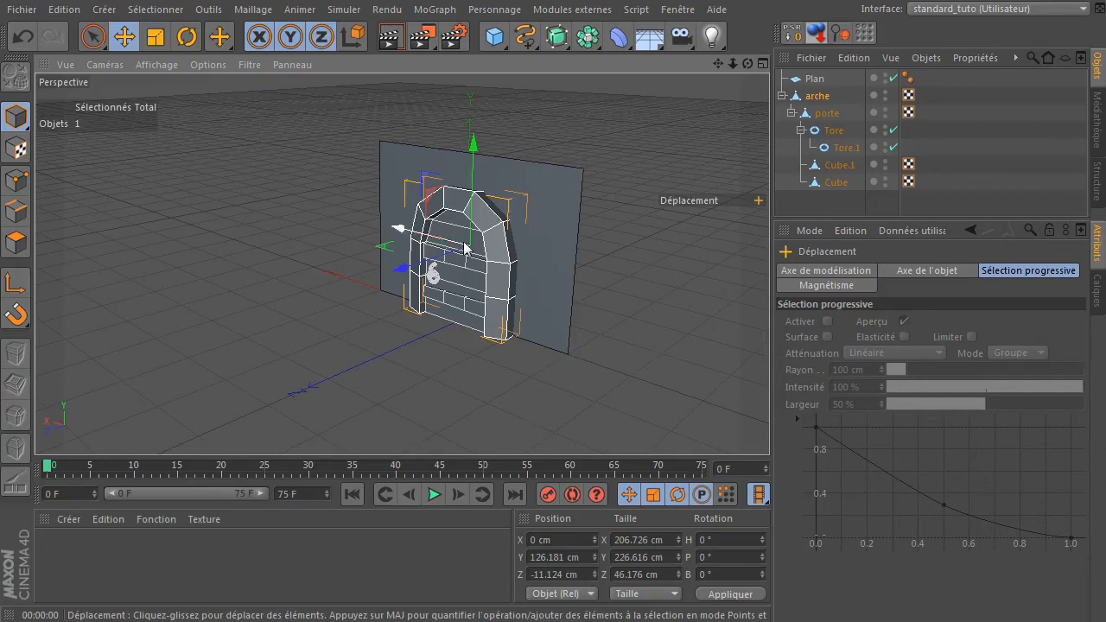
pyautogui.moveTo(494, 36); pyautogui.dragTo(653, 57)
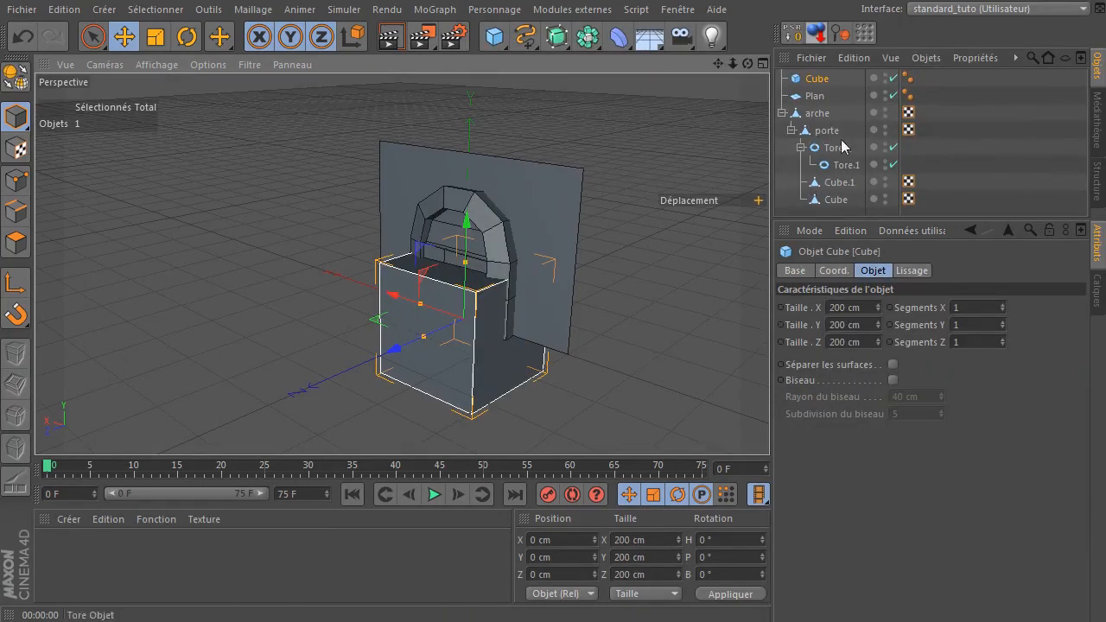
pyautogui.click(815, 95)
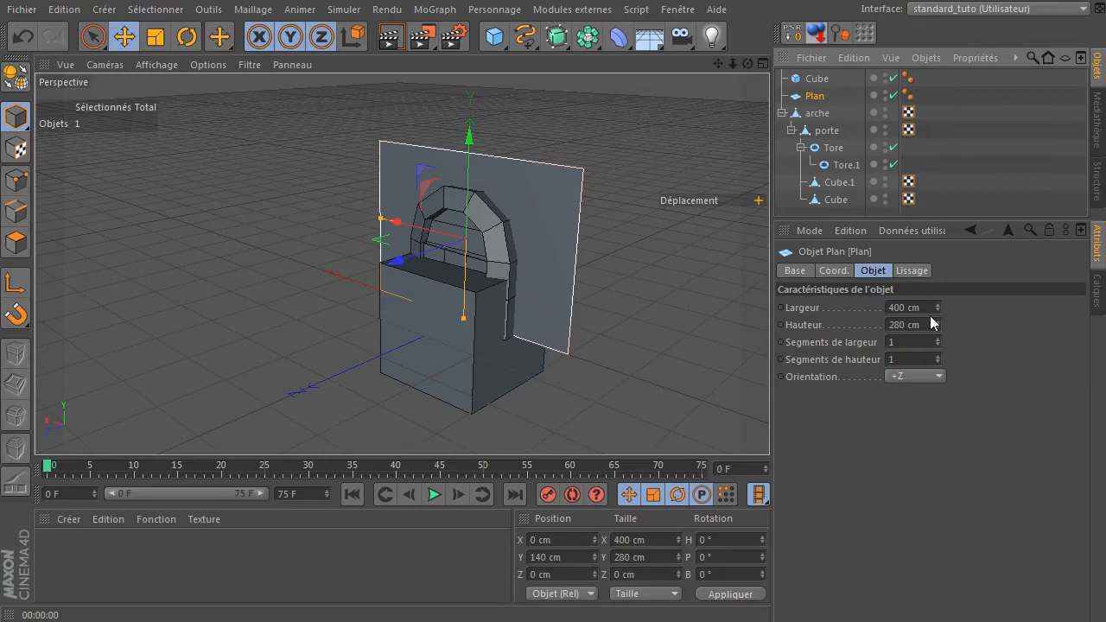
pyautogui.click(816, 78)
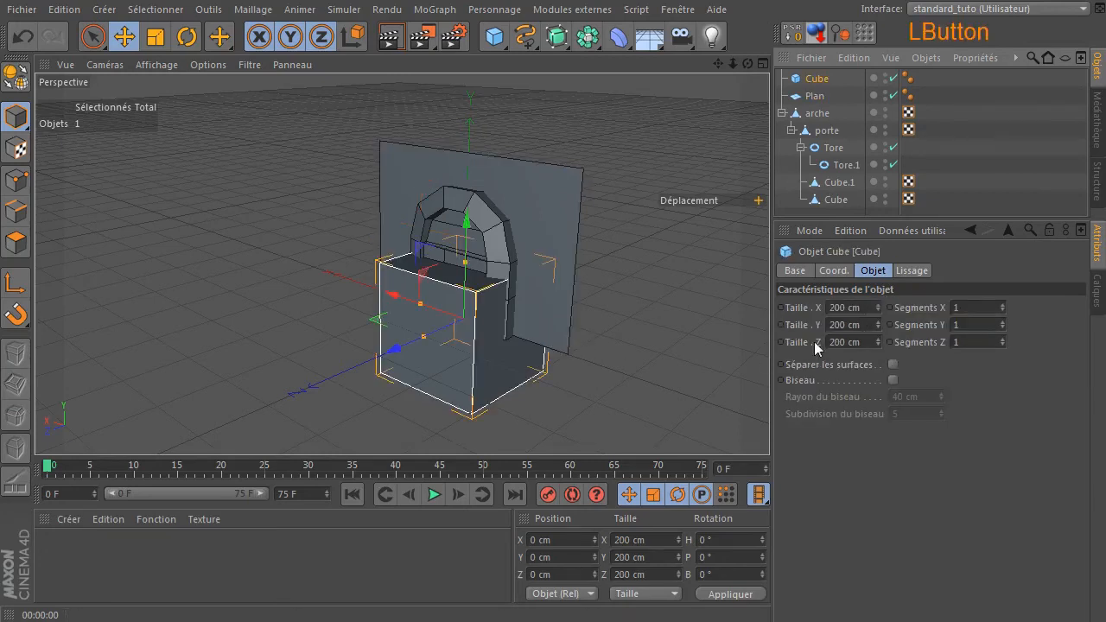
pyautogui.doubleClick(845, 325)
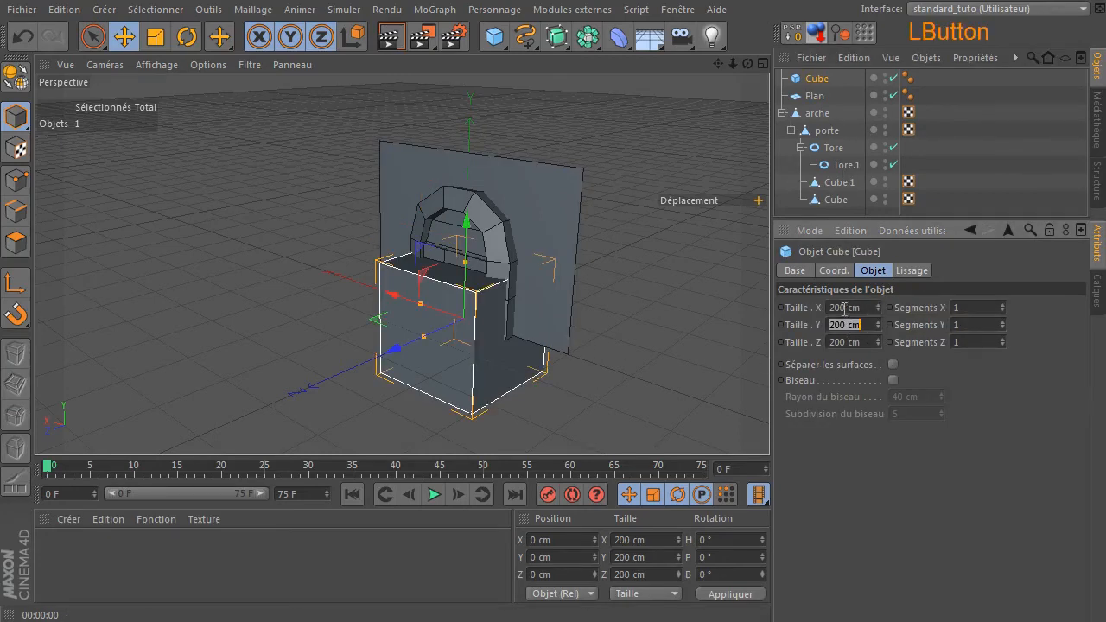
pyautogui.write('280')
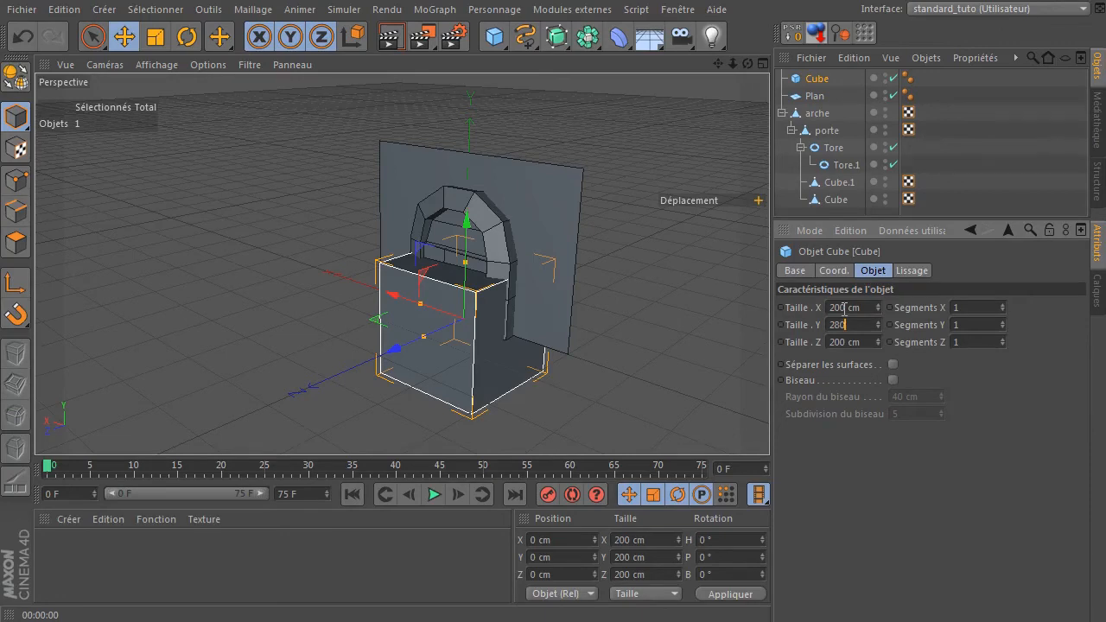
pyautogui.press('Return')
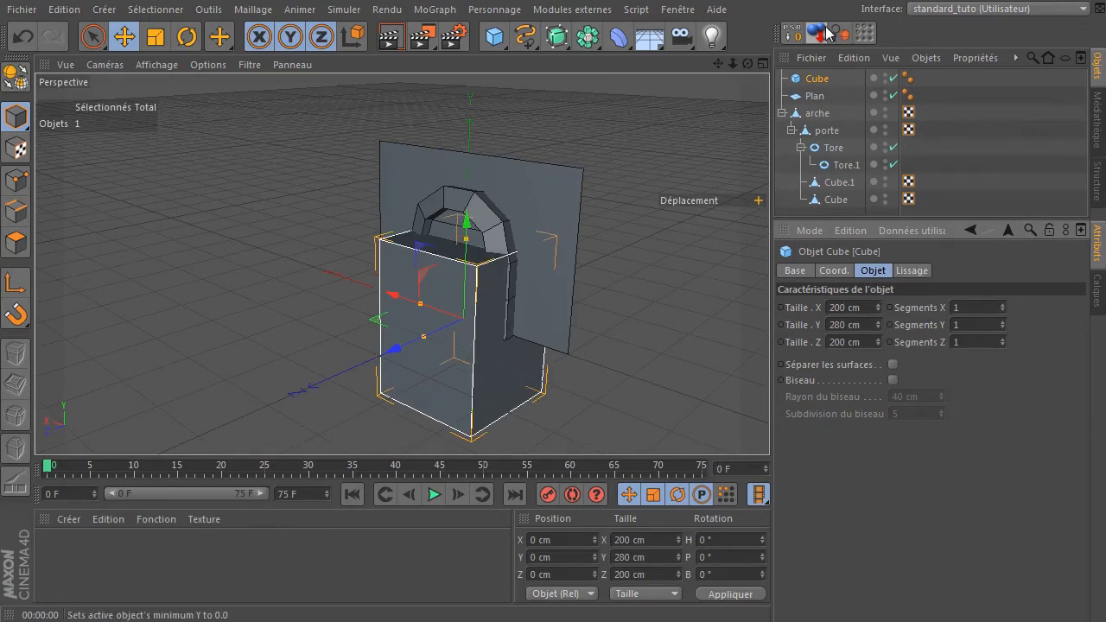
pyautogui.moveTo(467, 223); pyautogui.dragTo(466, 138)
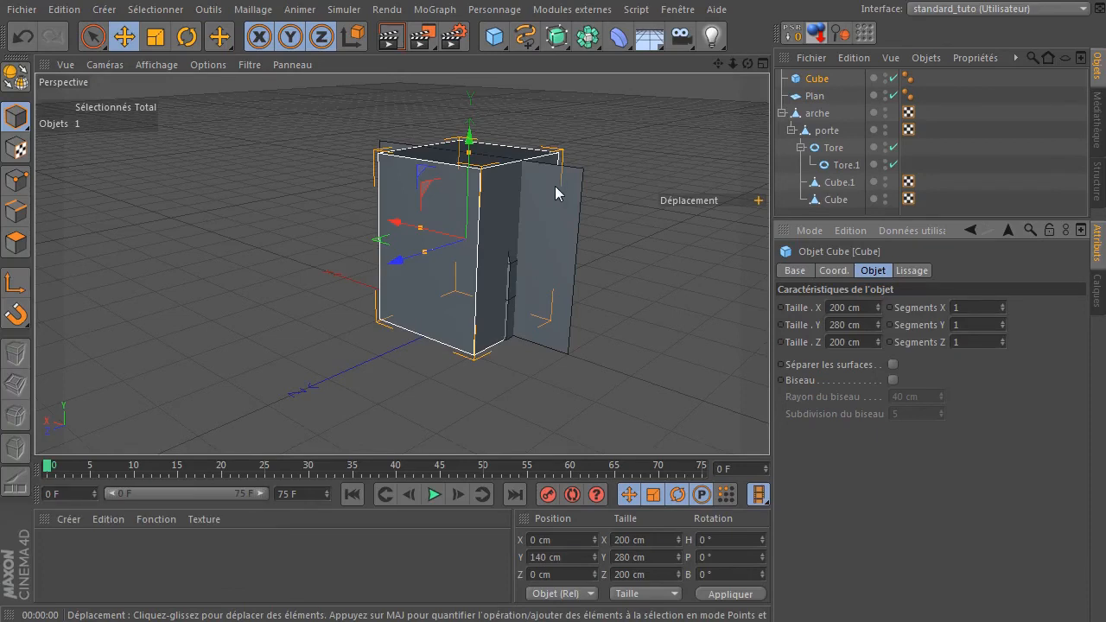
# Try an X size of 20 cm for the new cube.
pyautogui.click(862, 309)
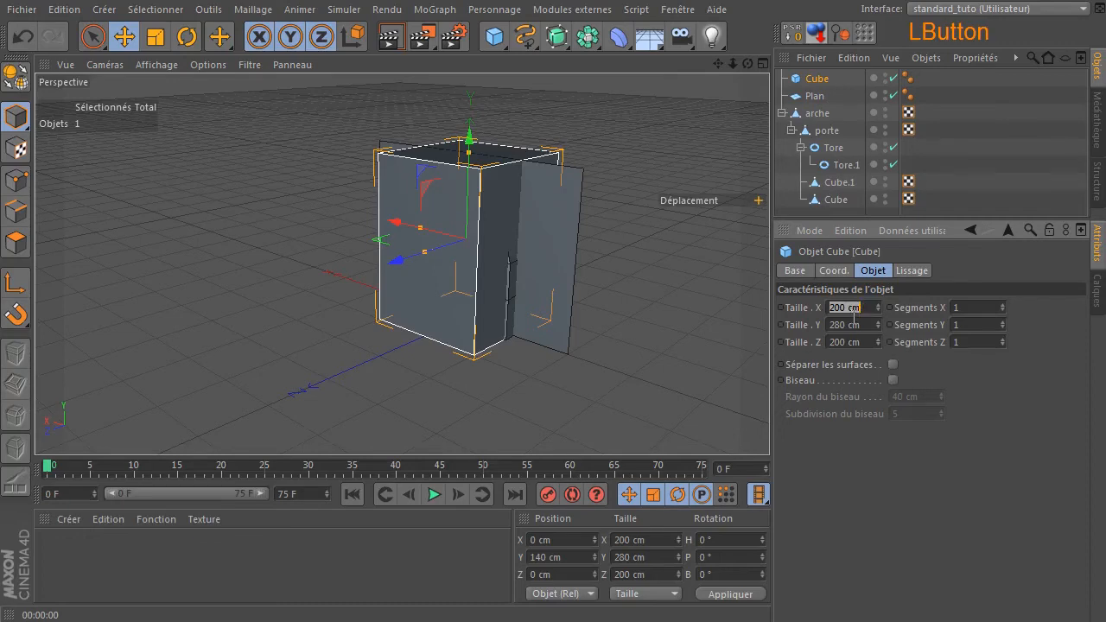
pyautogui.write('20')
pyautogui.press('Return')
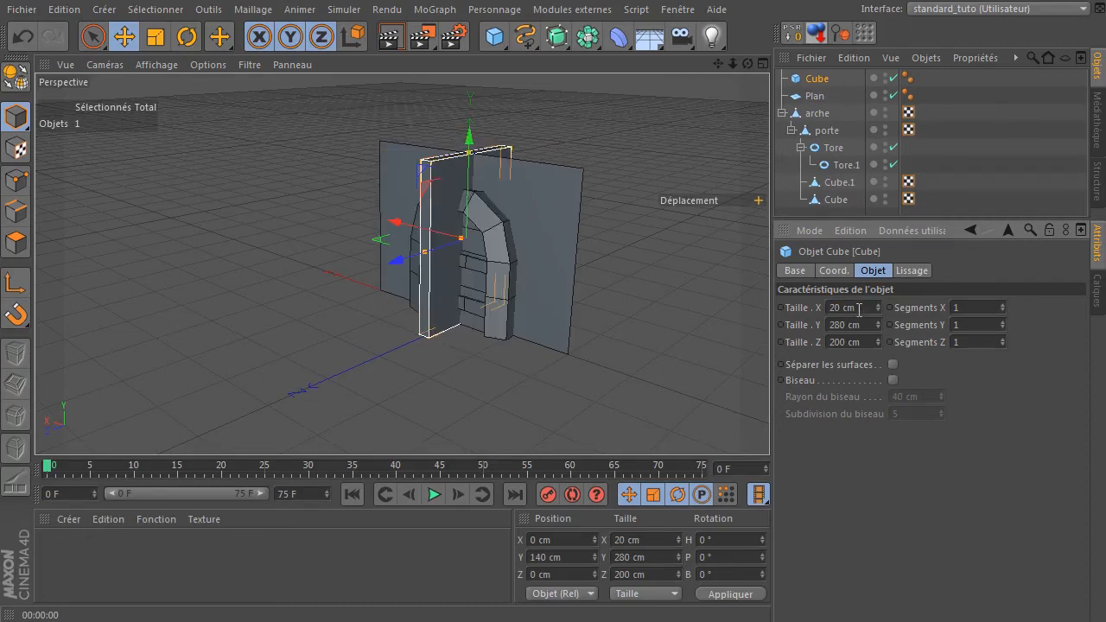
# Set the new cube's X and Z sizes to 30 cm to form a square pillar.
pyautogui.scroll(5, 388, 256)
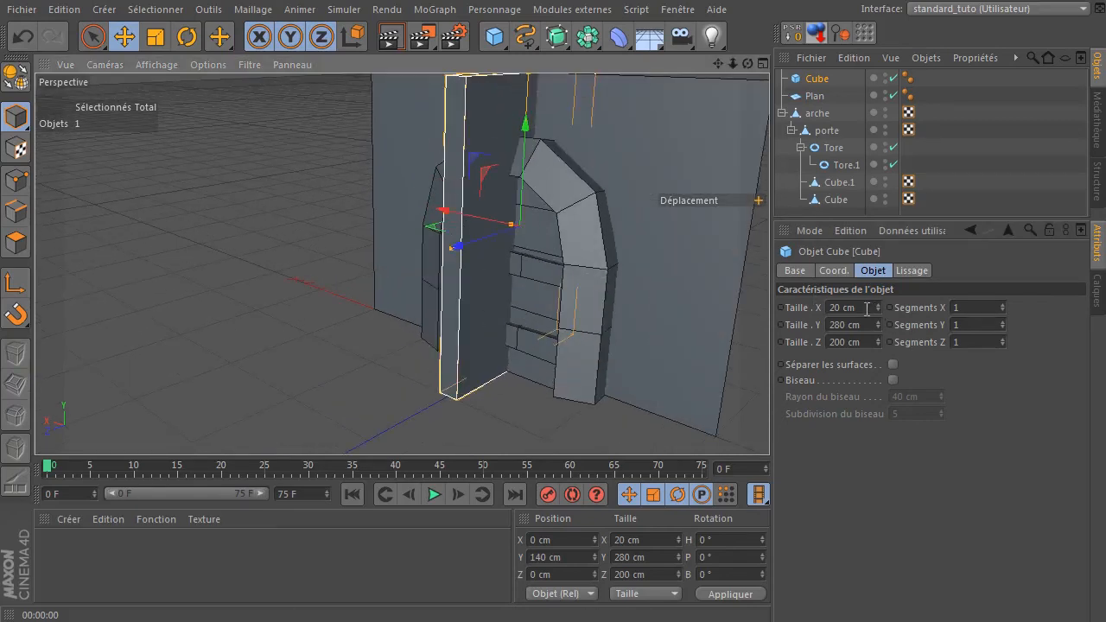
pyautogui.doubleClick(866, 308)
pyautogui.write('30')
pyautogui.press('Return')
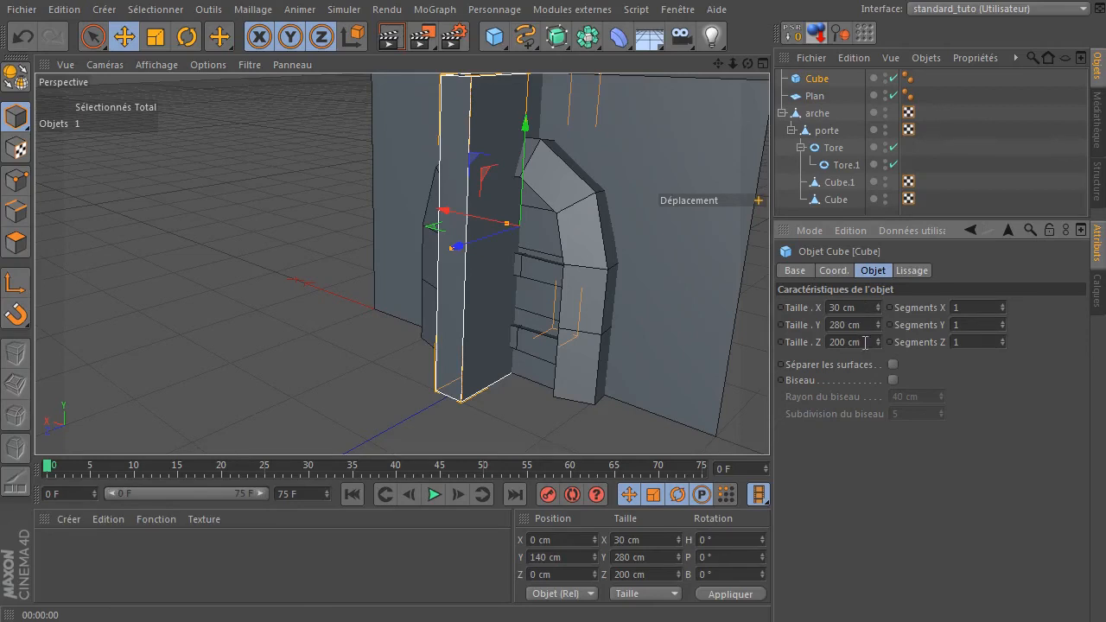
pyautogui.doubleClick(866, 342)
pyautogui.write('30')
pyautogui.press('Return')
# Move the pillar along X to the wall's edge and set its X position to exactly -200 cm.
pyautogui.scroll(-2, 655, 185)
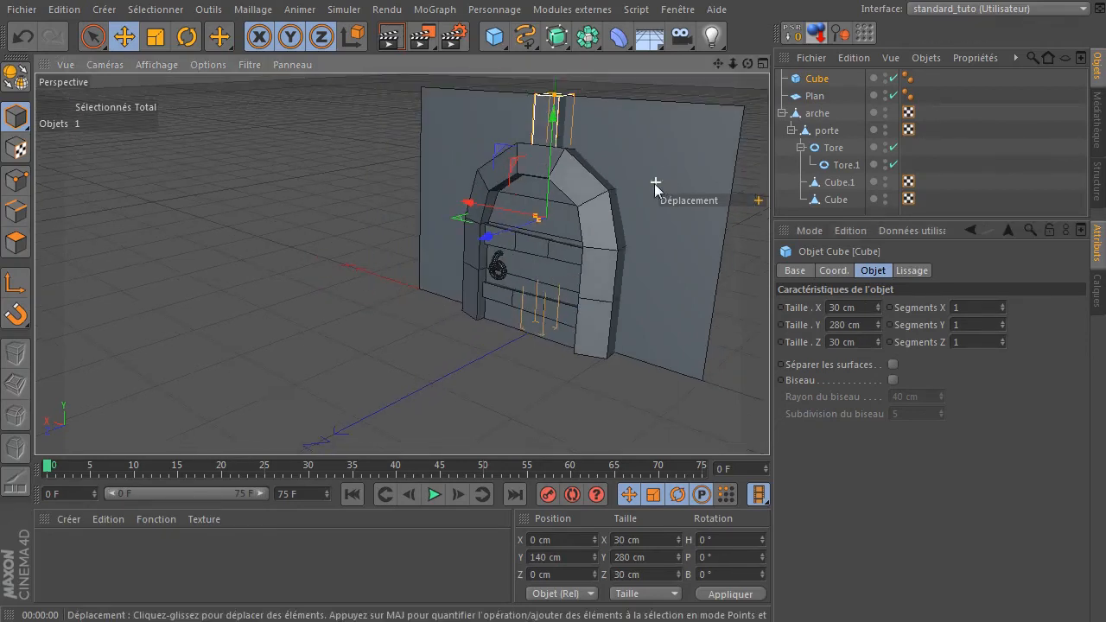
pyautogui.moveTo(718, 63); pyautogui.dragTo(463, 242)
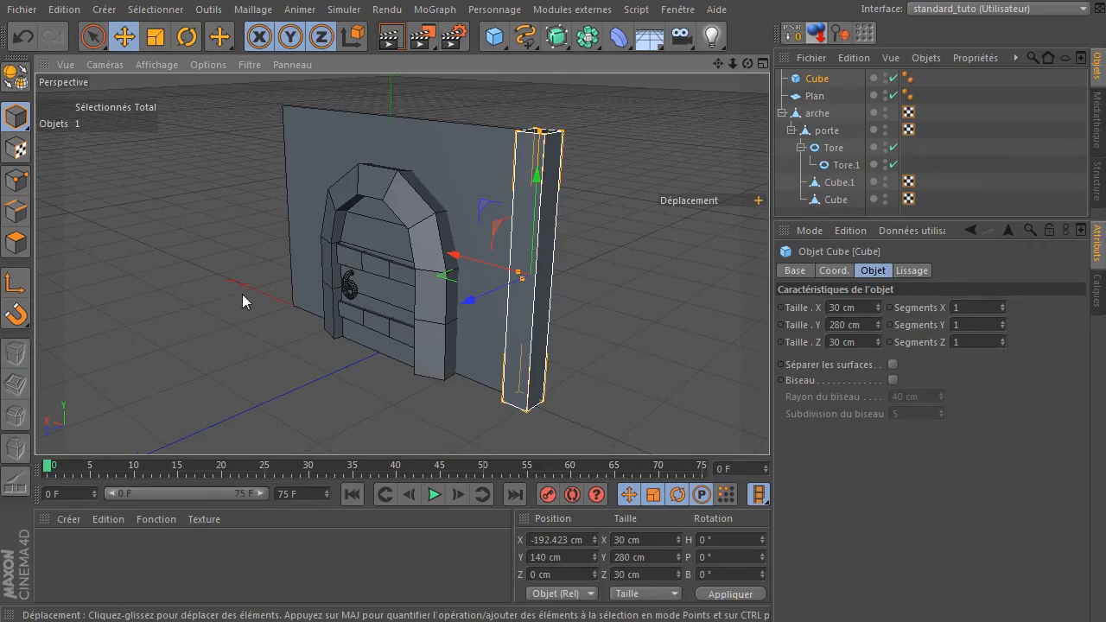
pyautogui.doubleClick(564, 540)
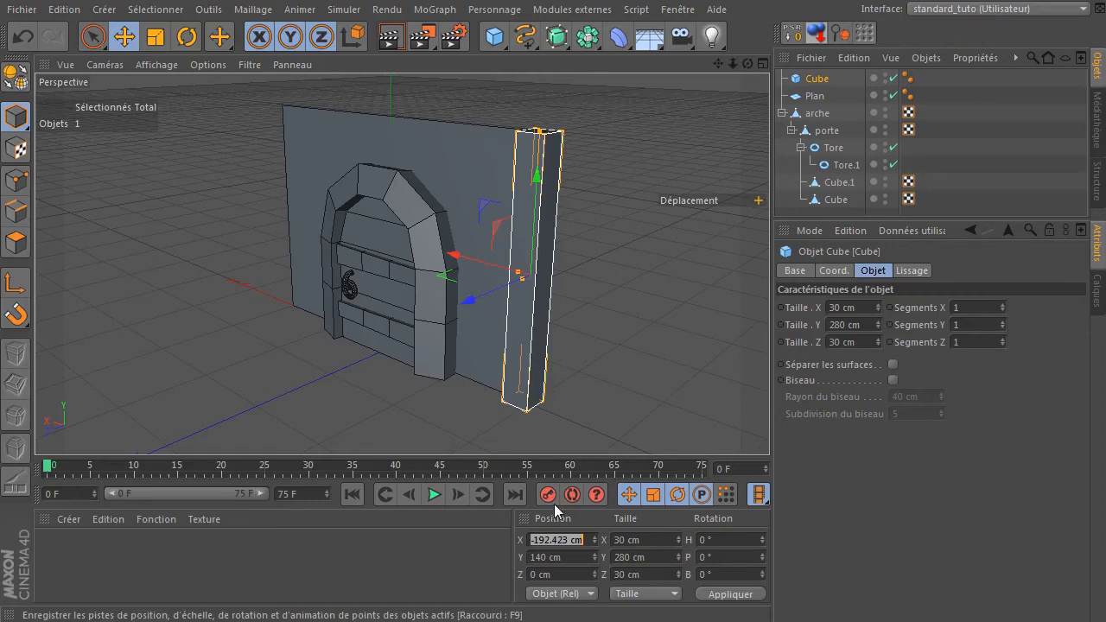
pyautogui.write('-200')
pyautogui.press('Return')
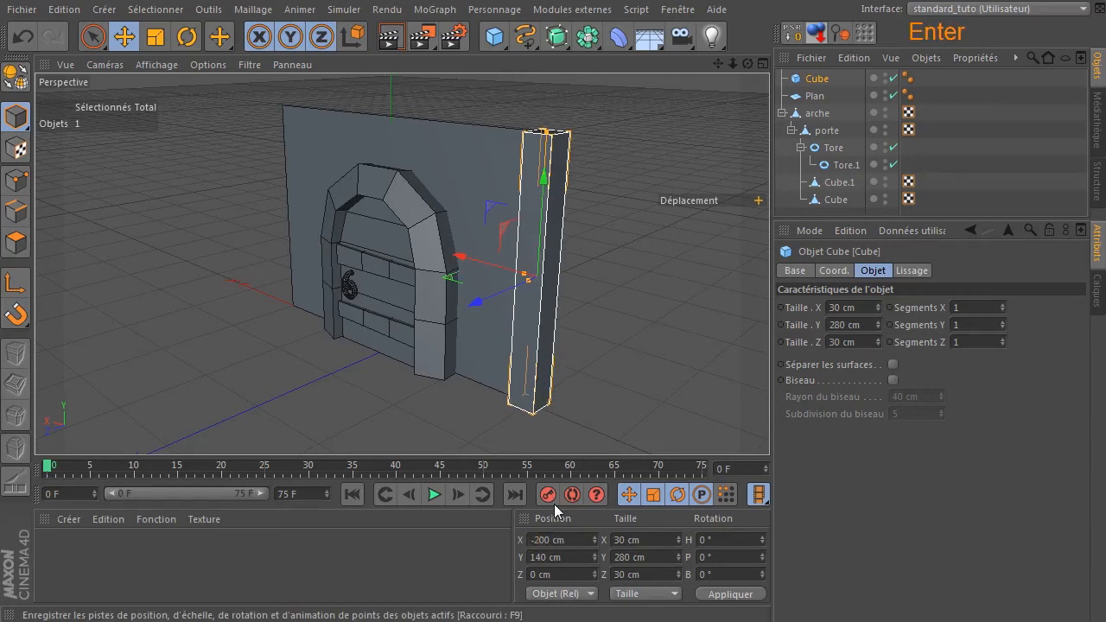
# Duplicate the pillar cube and turn the copy into a horizontal beam with Y size 30 cm and X size 400 cm.
pyautogui.moveTo(748, 64); pyautogui.dragTo(768, 83)
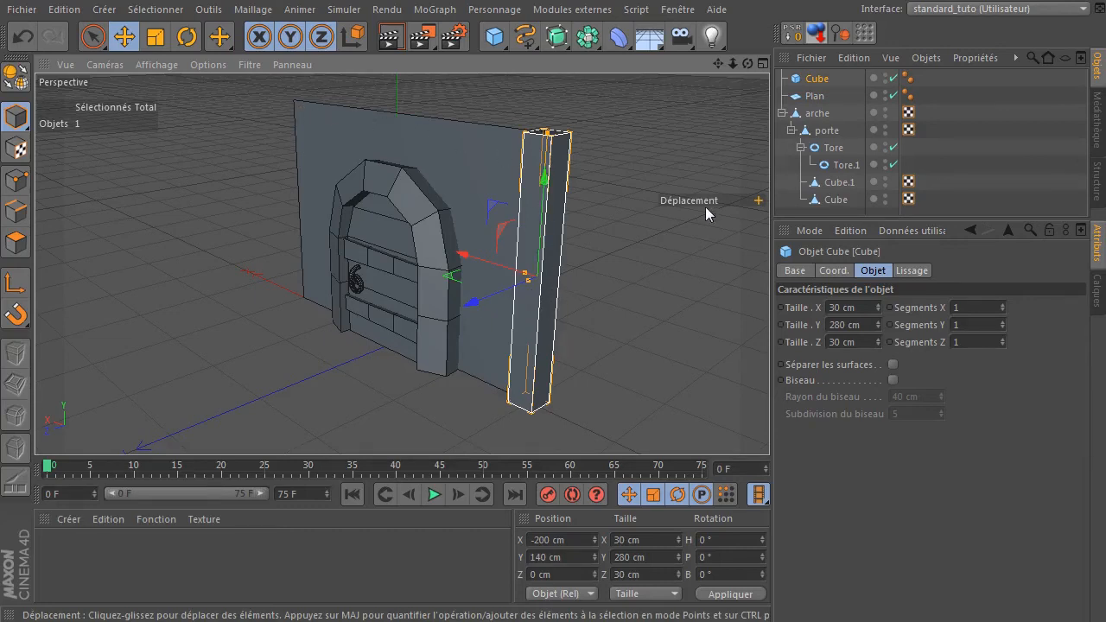
pyautogui.keyDown('ctrl'); pyautogui.moveTo(816, 79); pyautogui.dragTo(815, 95); pyautogui.keyUp('ctrl')
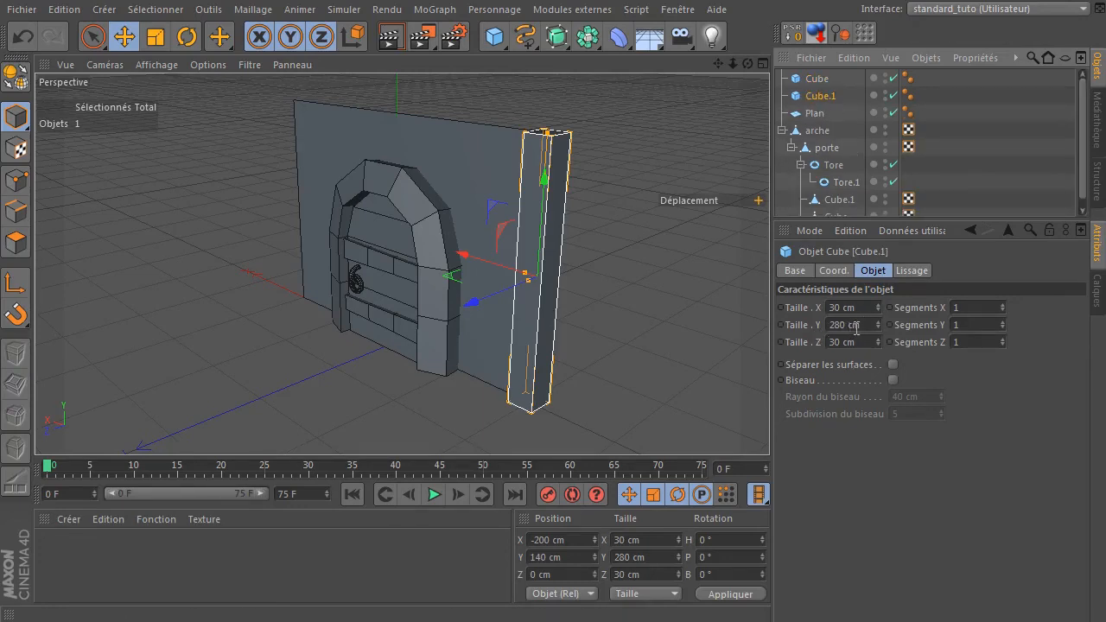
pyautogui.click(857, 326)
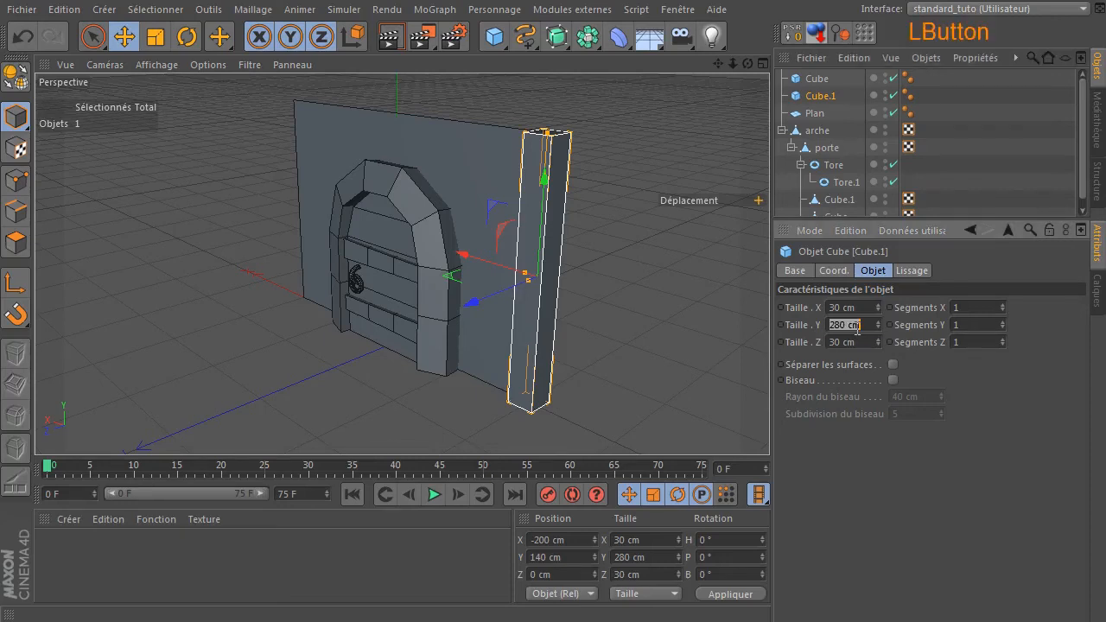
pyautogui.write('30')
pyautogui.press('Return')
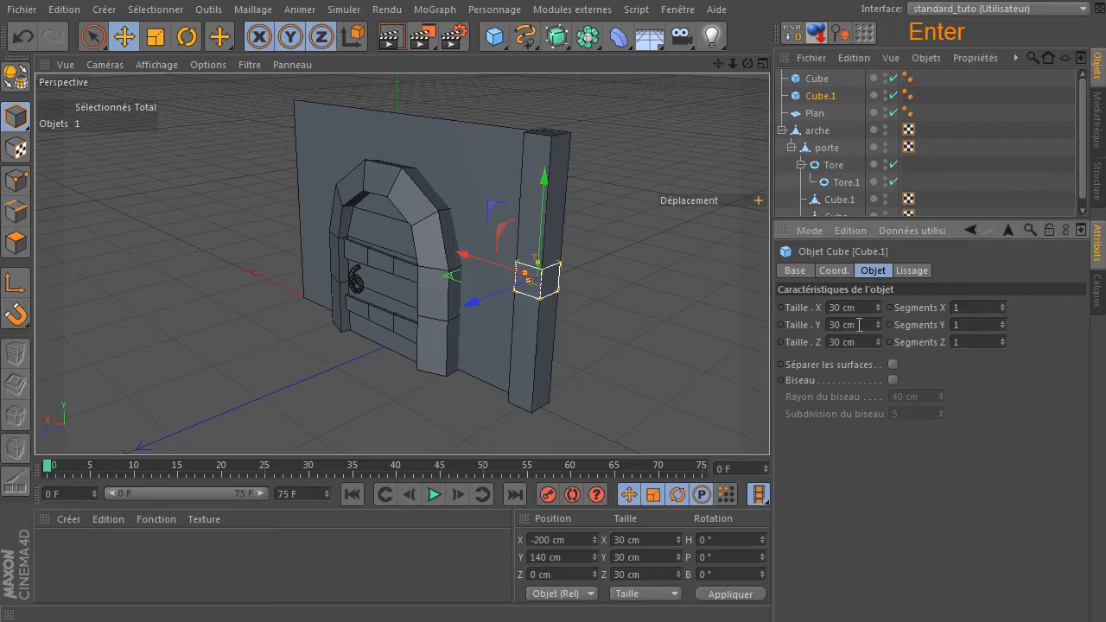
pyautogui.click(865, 306)
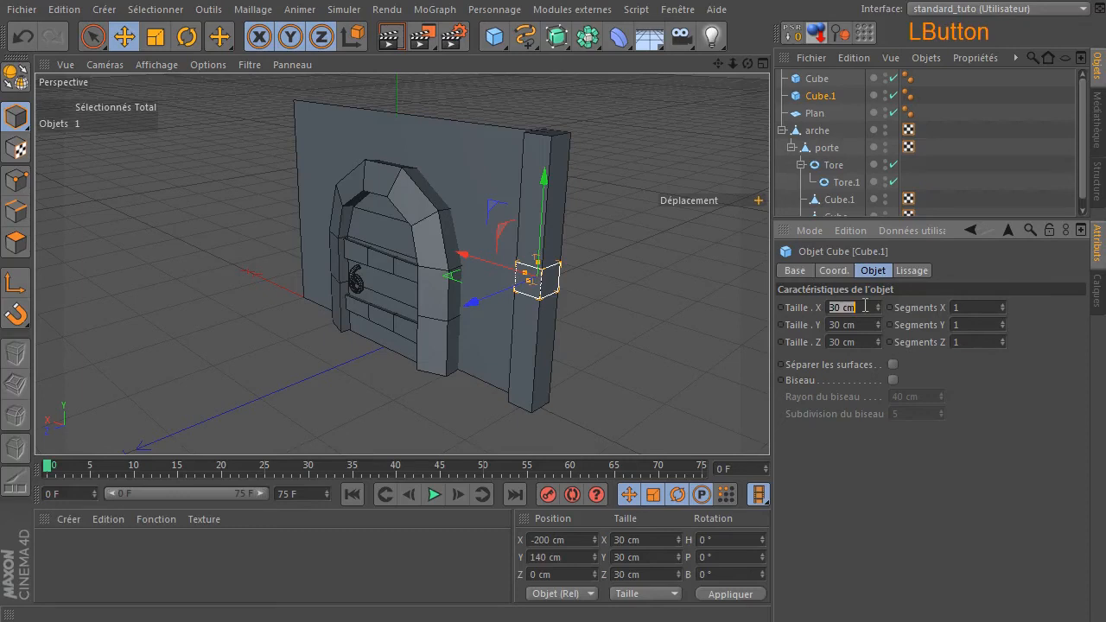
pyautogui.write('4')
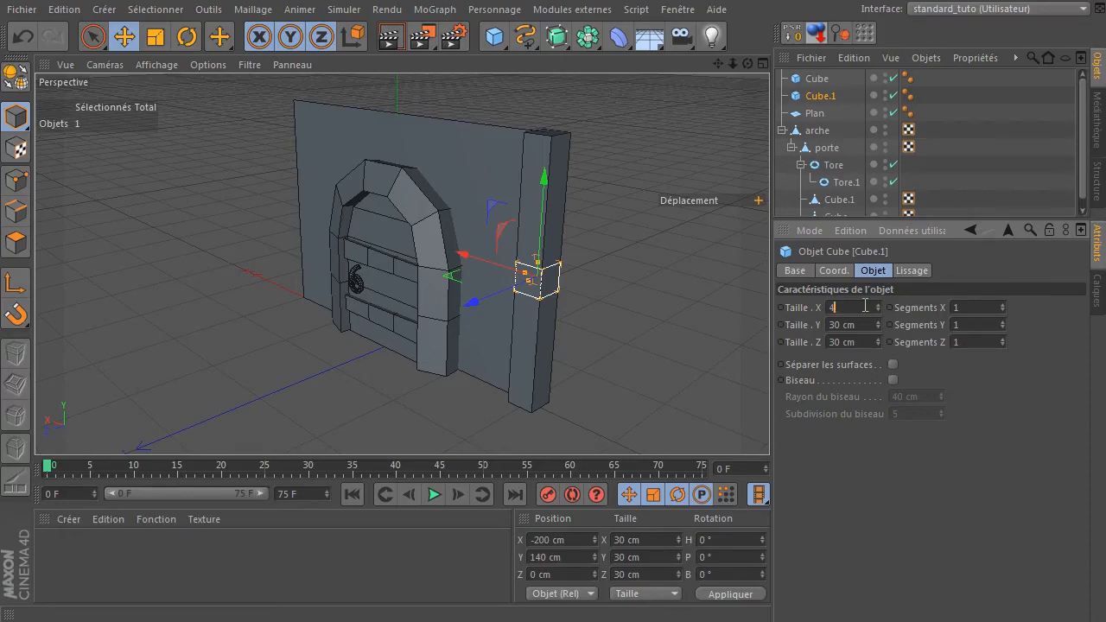
pyautogui.write('00')
pyautogui.press('Return')
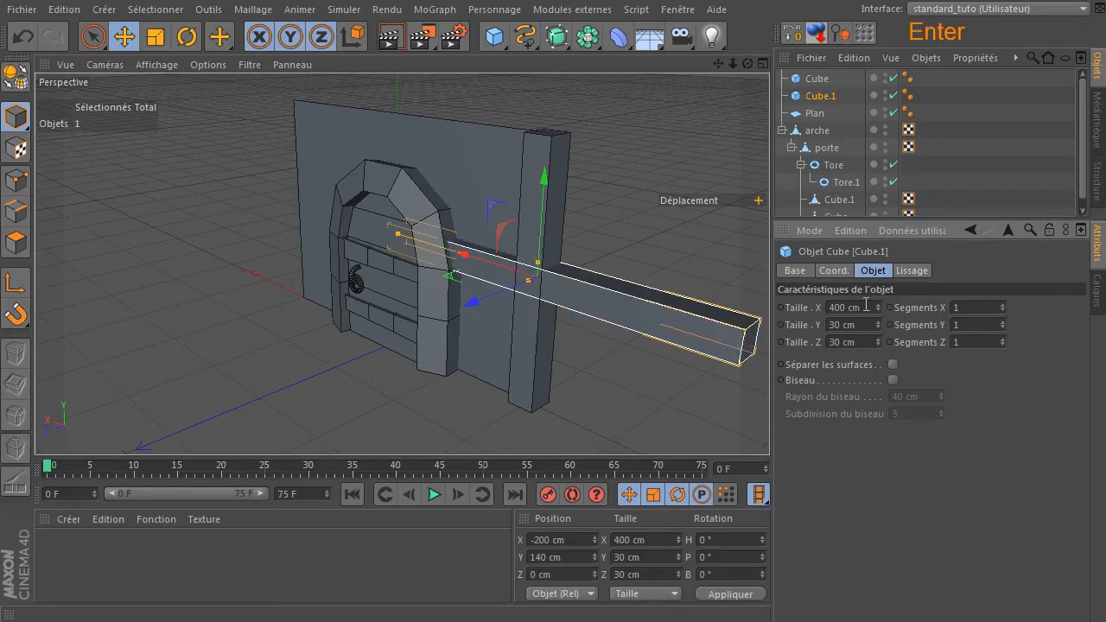
# Reset the beam's position to the origin and set its Y position to 280 cm, at the wall's upper edge.
pyautogui.click(796, 45)
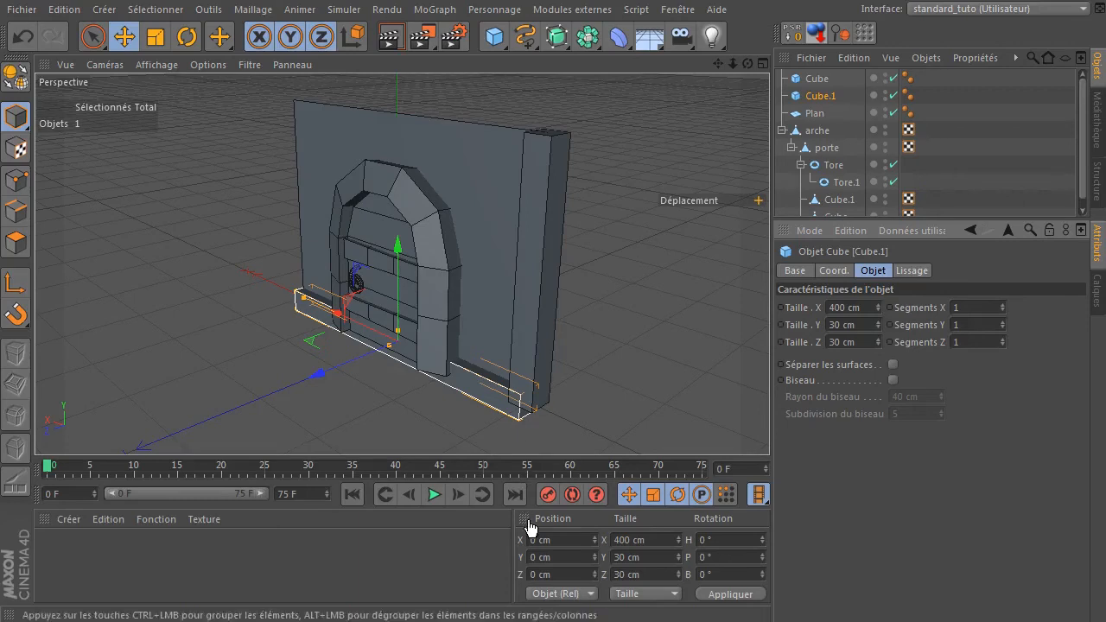
pyautogui.click(563, 562)
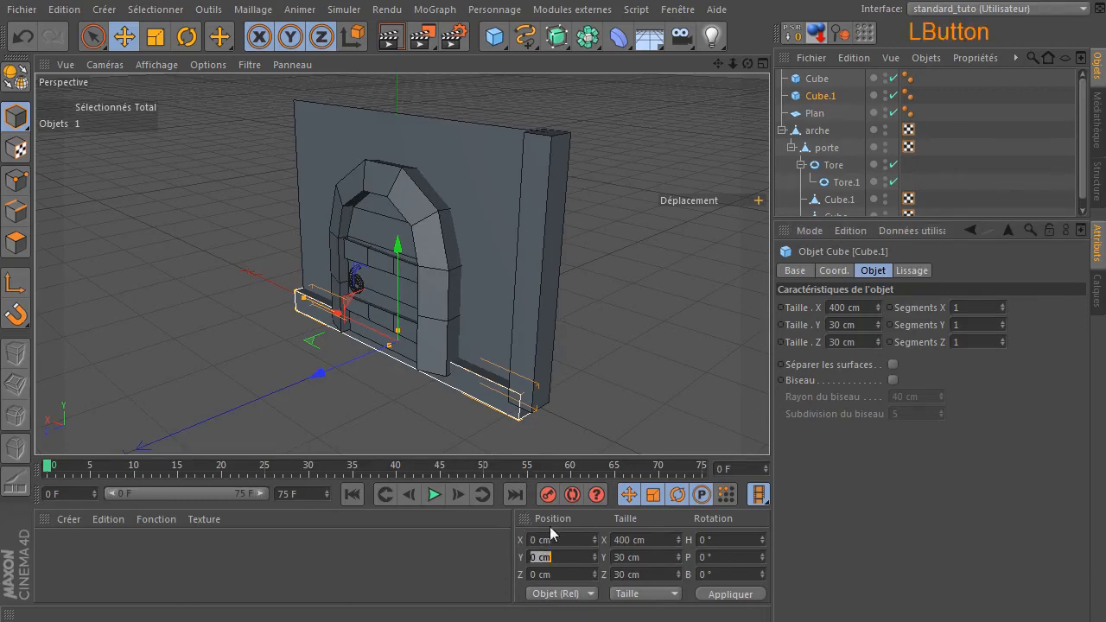
pyautogui.write('280')
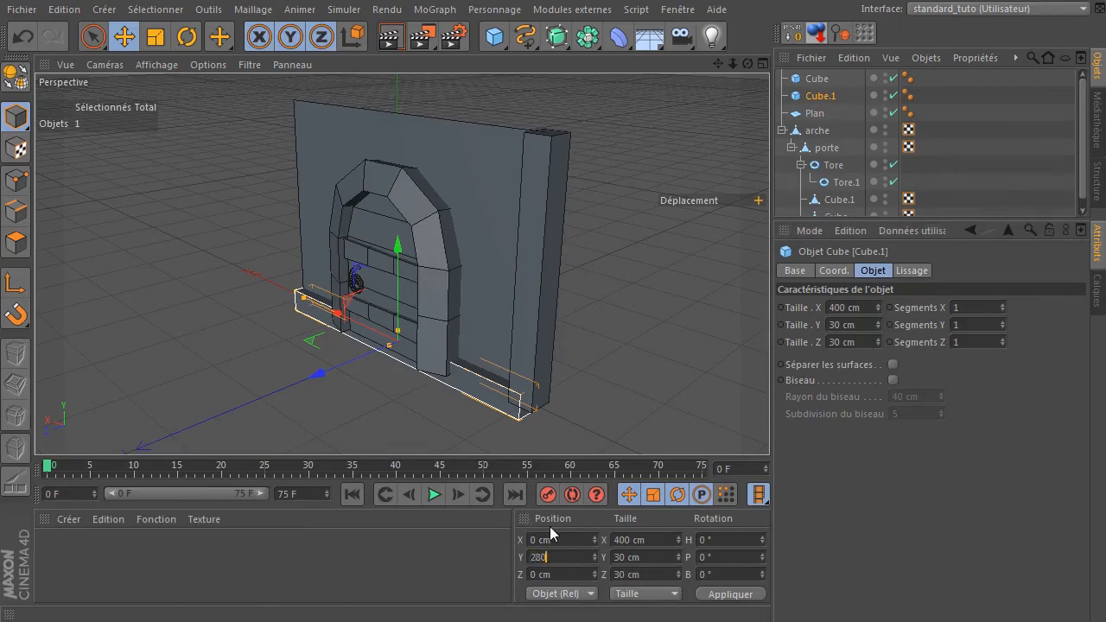
pyautogui.press('Return')
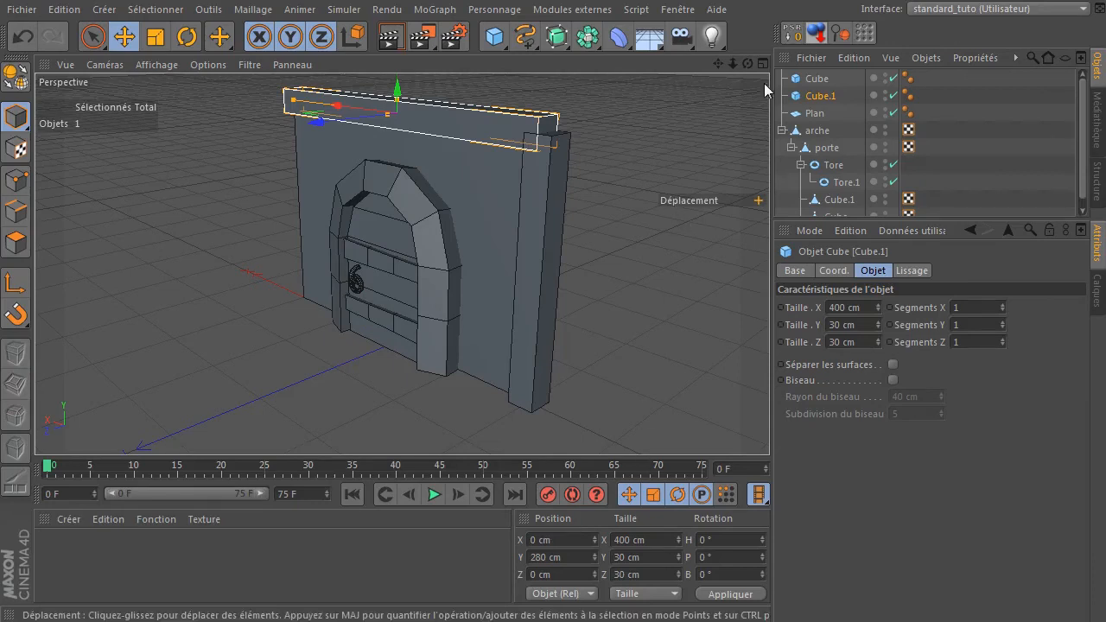
# Duplicate the vertical pillar along X and set the copy's X position to 200 cm, at the wall's opposite edge.
pyautogui.moveTo(748, 63); pyautogui.dragTo(940, 390)
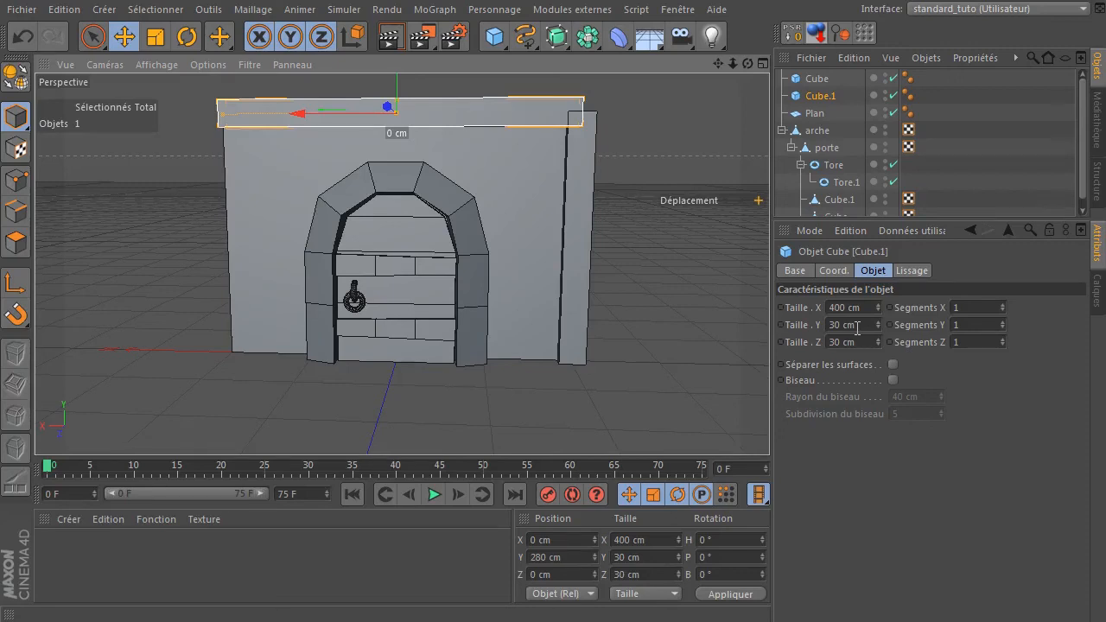
pyautogui.moveTo(749, 63); pyautogui.dragTo(726, 100)
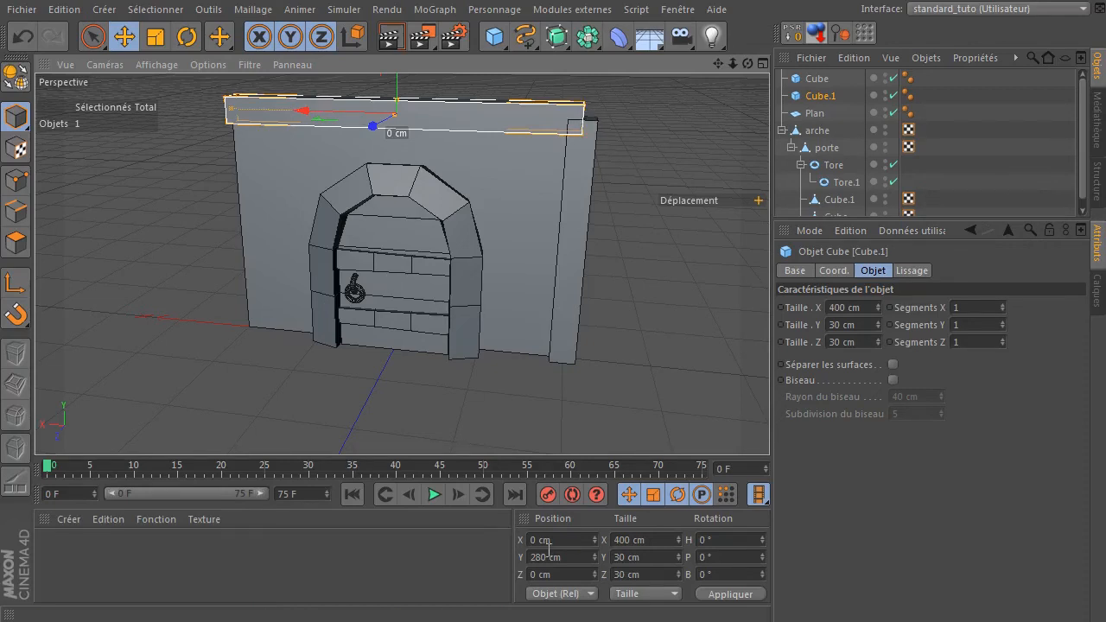
pyautogui.moveTo(749, 64)
pyautogui.mouseDown()
pyautogui.moveTo(617, 71)
pyautogui.moveTo(740, 64)
pyautogui.mouseUp()
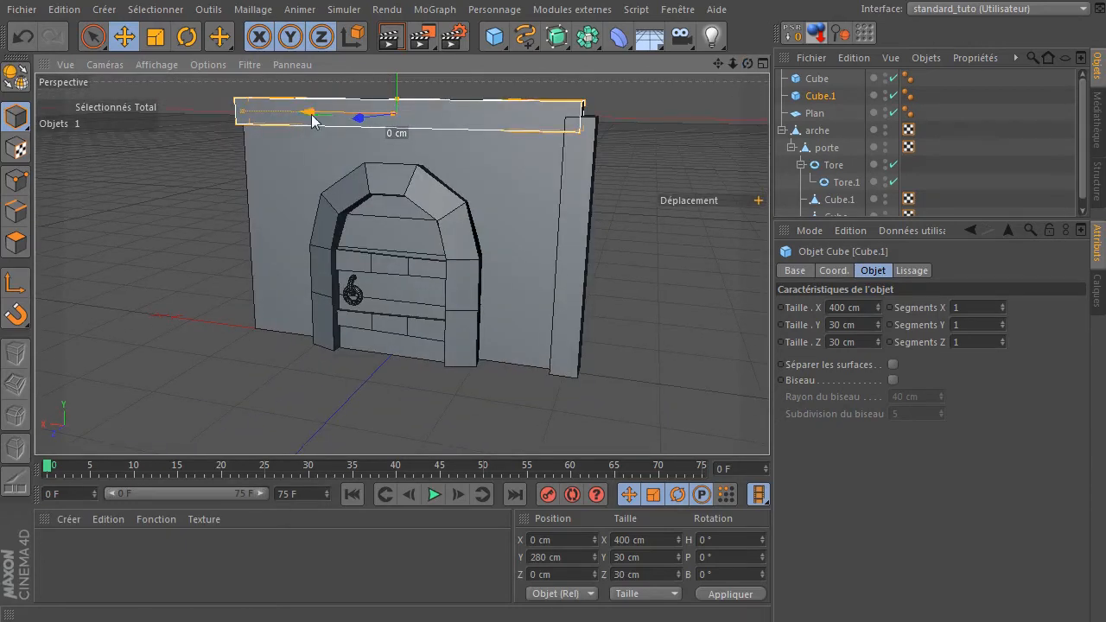
pyautogui.click(581, 253)
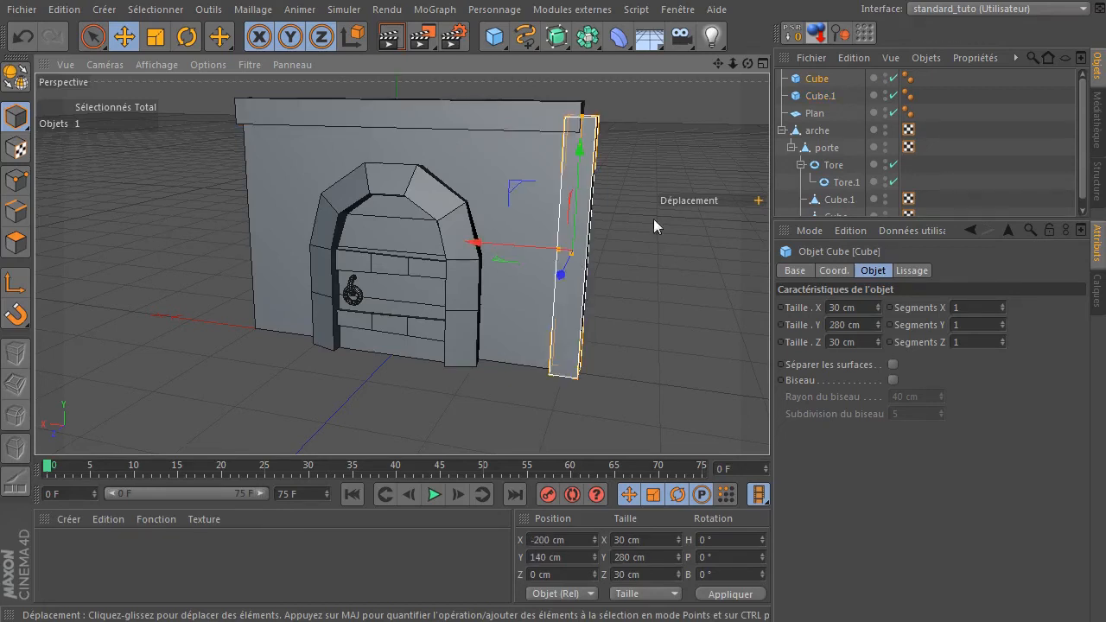
pyautogui.keyDown('ctrl'); pyautogui.moveTo(467, 248); pyautogui.dragTo(230, 254); pyautogui.keyUp('ctrl')
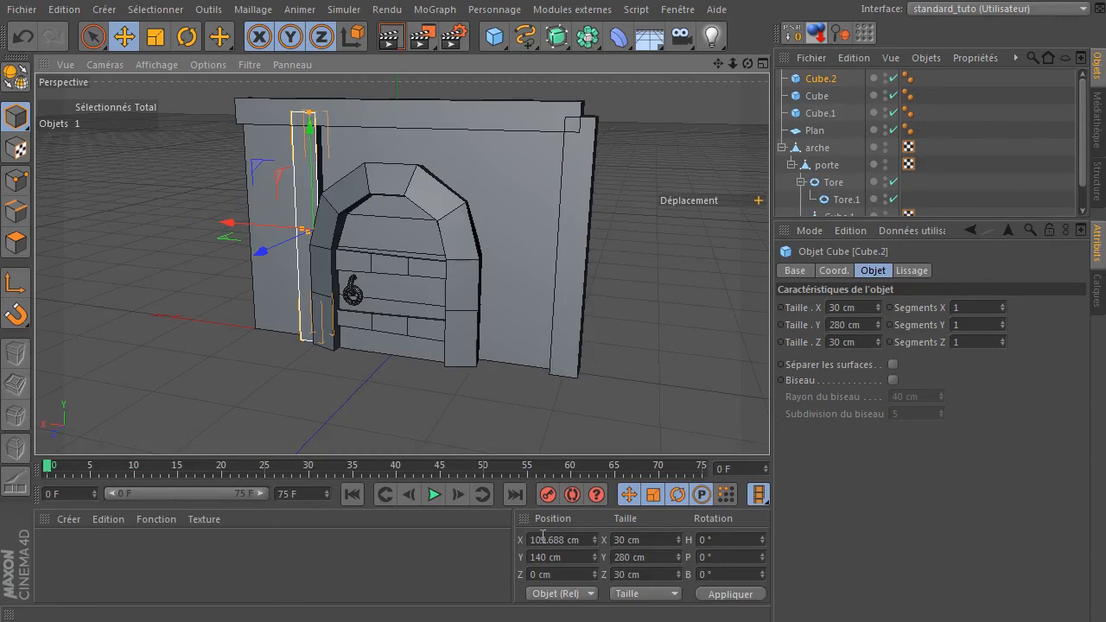
pyautogui.click(542, 537)
pyautogui.press('BackSpace')
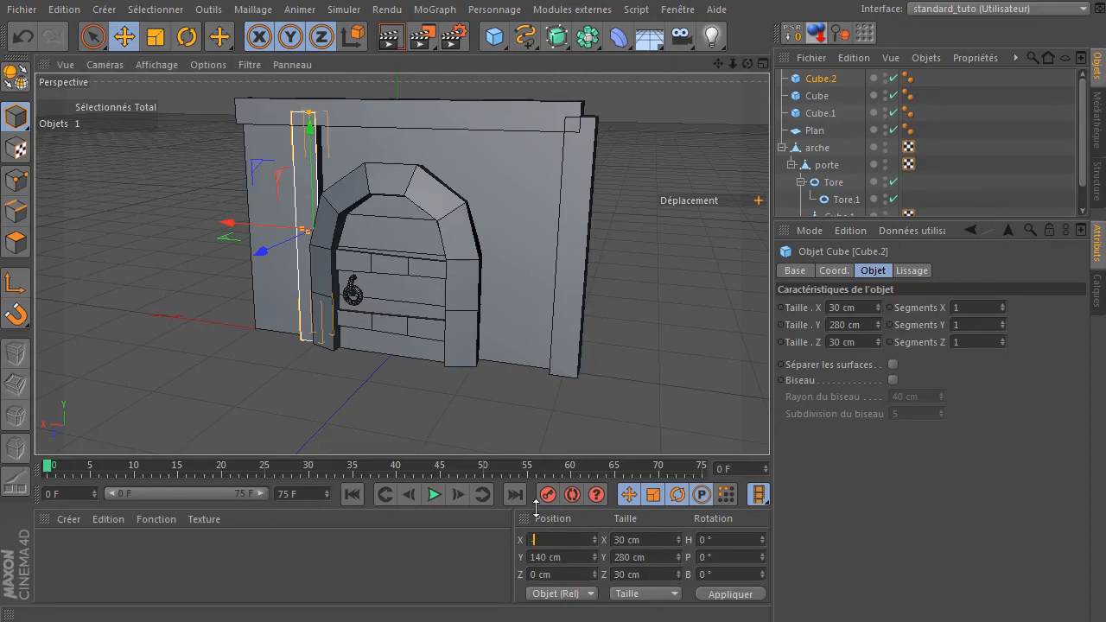
pyautogui.press('BackSpace')
pyautogui.write('200')
pyautogui.press('Return')
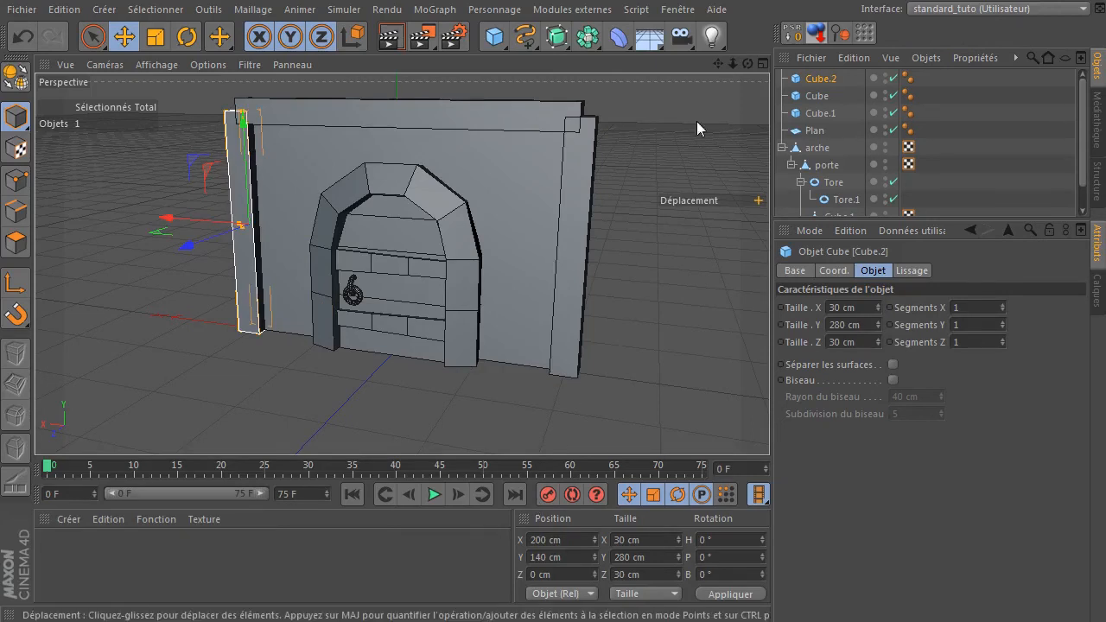
pyautogui.click(402, 265)
pyautogui.moveTo(718, 63); pyautogui.dragTo(751, 120)
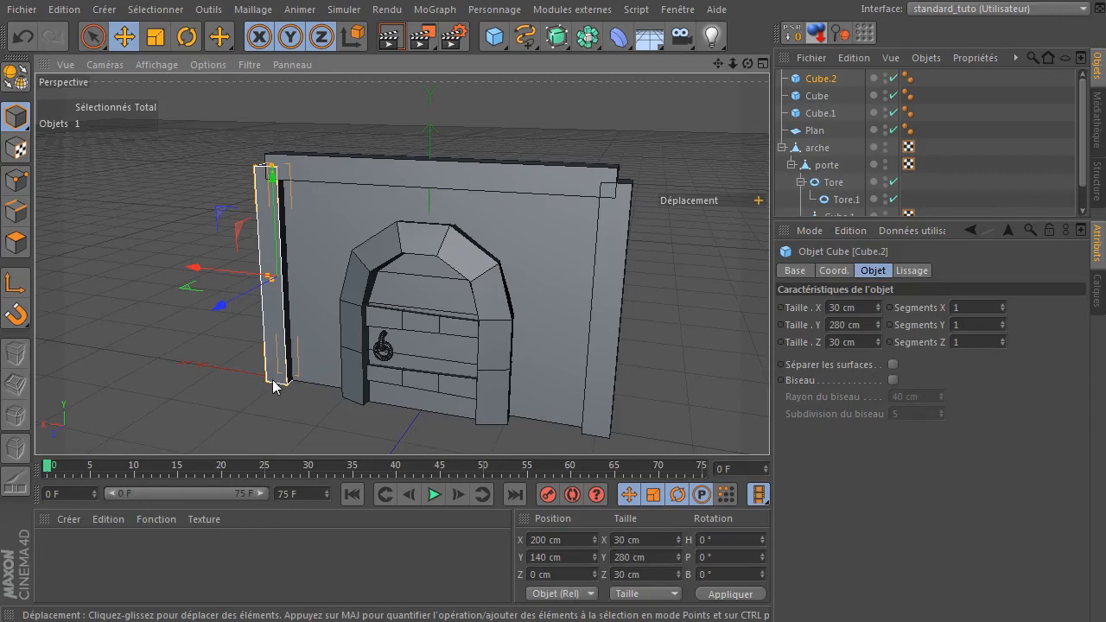
# Check the painted reference, duplicate the horizontal beam and resize the copy to a block of 40 cm in X, Y and Z.
pyautogui.moveTo(1105, 112); pyautogui.dragTo(508, 80)
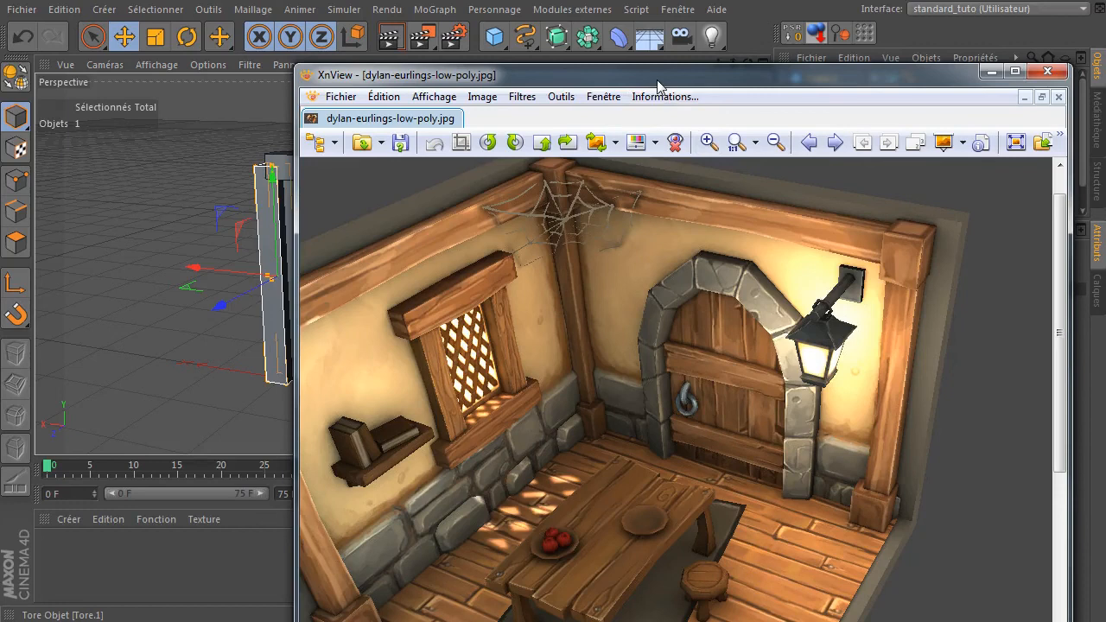
pyautogui.moveTo(656, 79); pyautogui.dragTo(1105, 79)
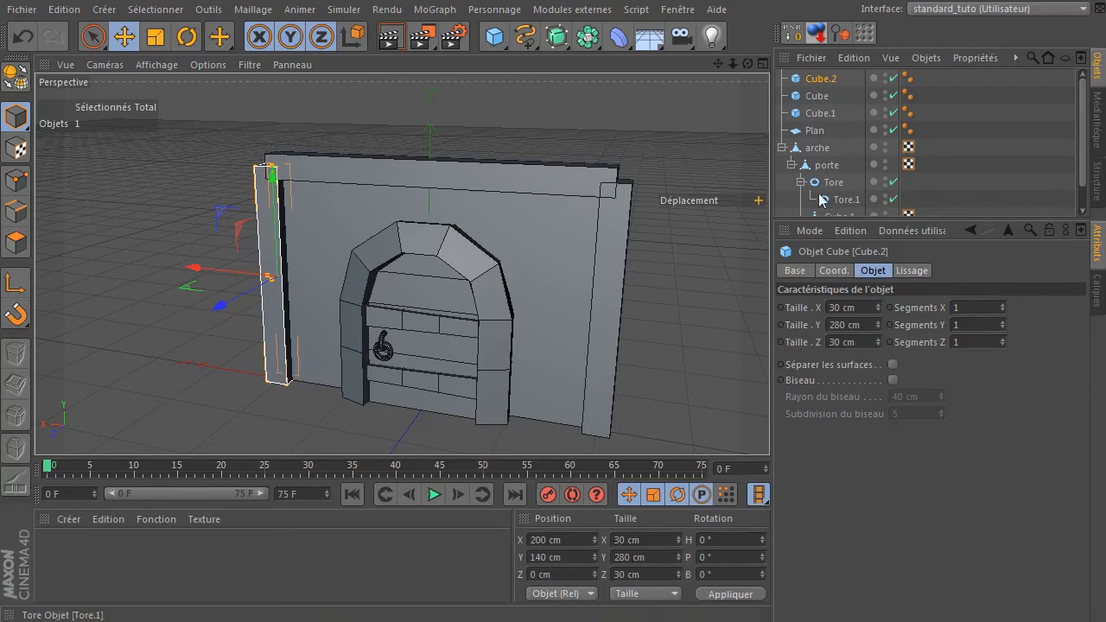
pyautogui.click(573, 169)
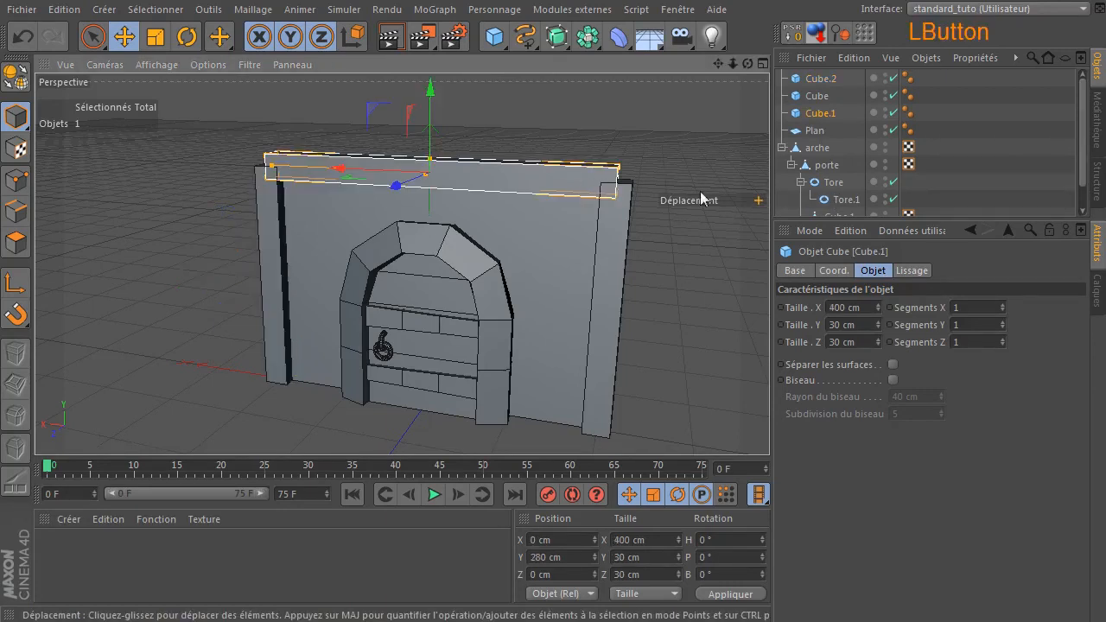
pyautogui.keyDown('ctrl'); pyautogui.moveTo(803, 115); pyautogui.dragTo(808, 145); pyautogui.keyUp('ctrl')
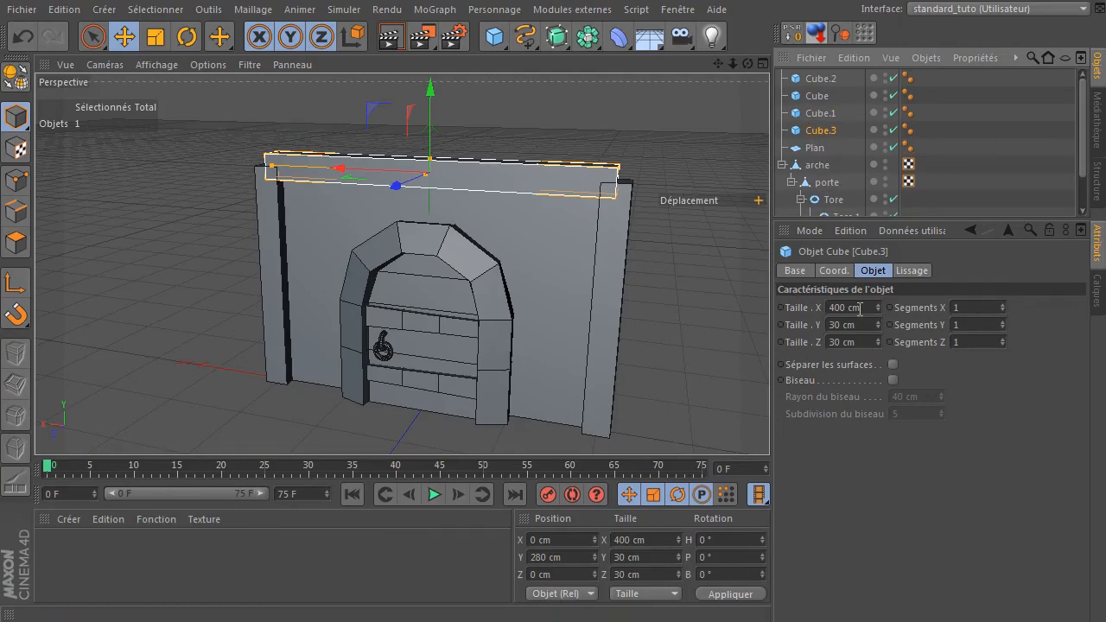
pyautogui.moveTo(859, 308); pyautogui.dragTo(836, 301)
pyautogui.write('40')
pyautogui.click(836, 324)
pyautogui.write('40')
pyautogui.press('Return')
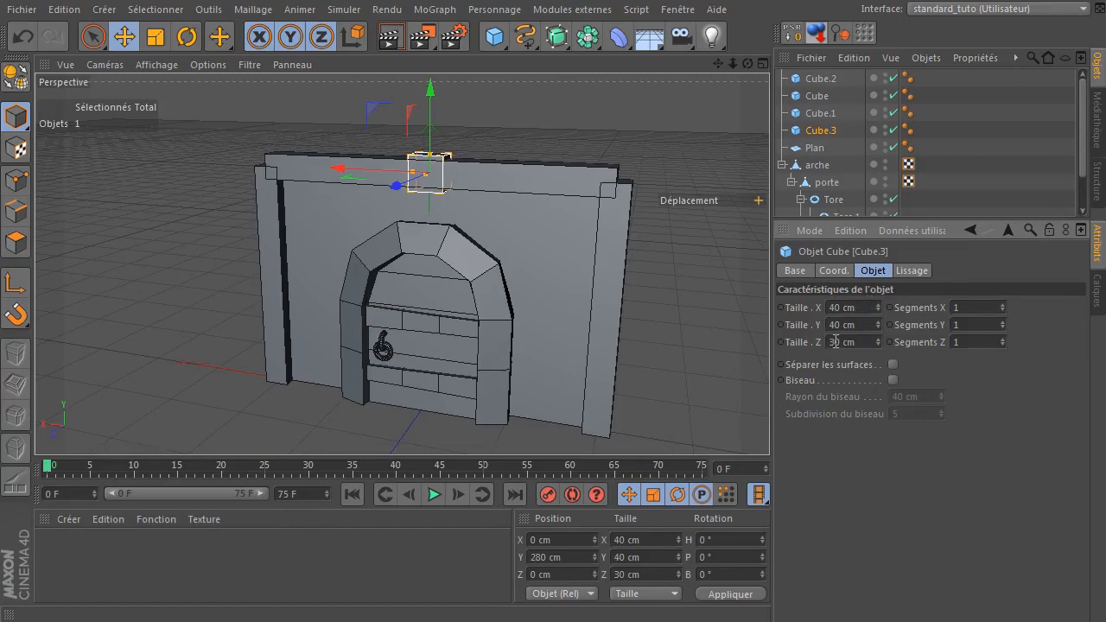
pyautogui.moveTo(831, 342); pyautogui.dragTo(829, 315)
pyautogui.write('40')
pyautogui.press('Return')
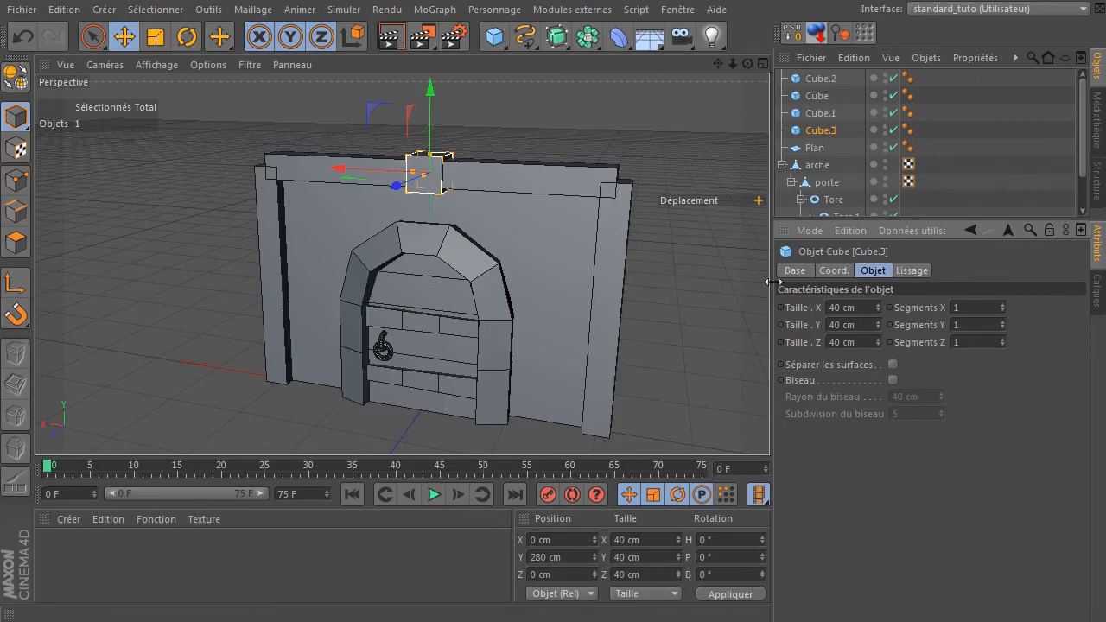
# Set the 40 cm block's X position to 200 cm so it caps the pillar at that end of the beam.
pyautogui.click(571, 543)
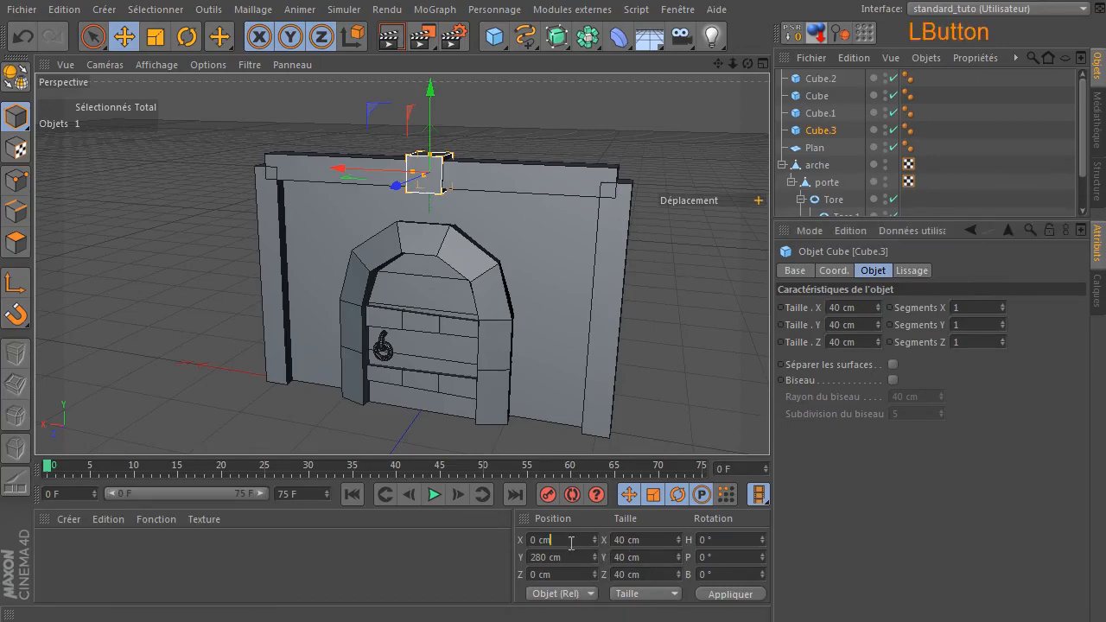
pyautogui.doubleClick(571, 542)
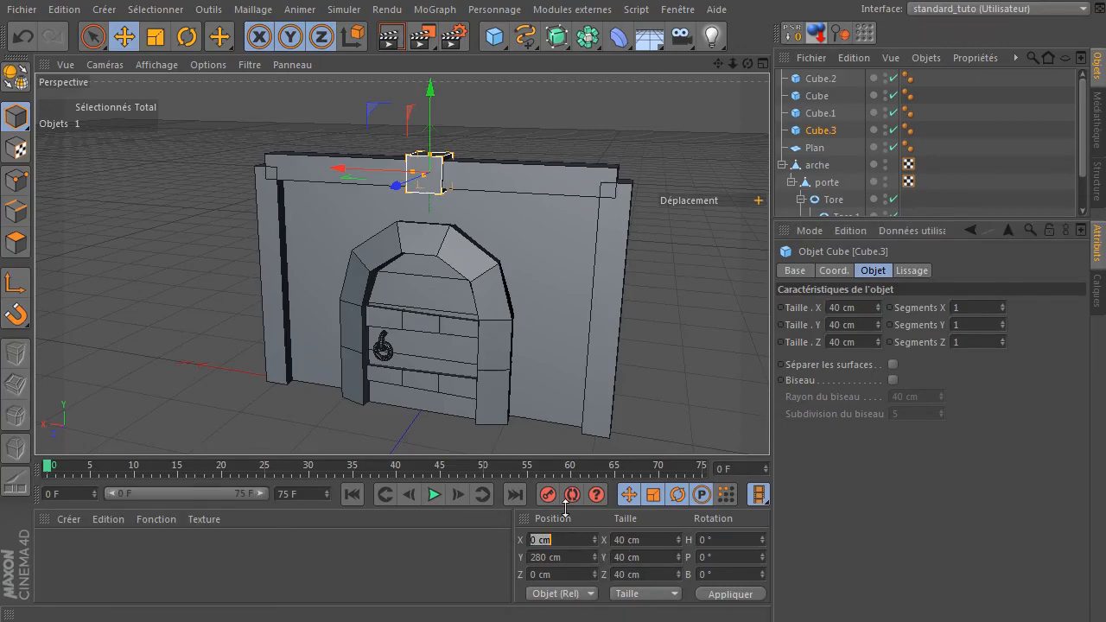
pyautogui.write('200')
pyautogui.press('Return')
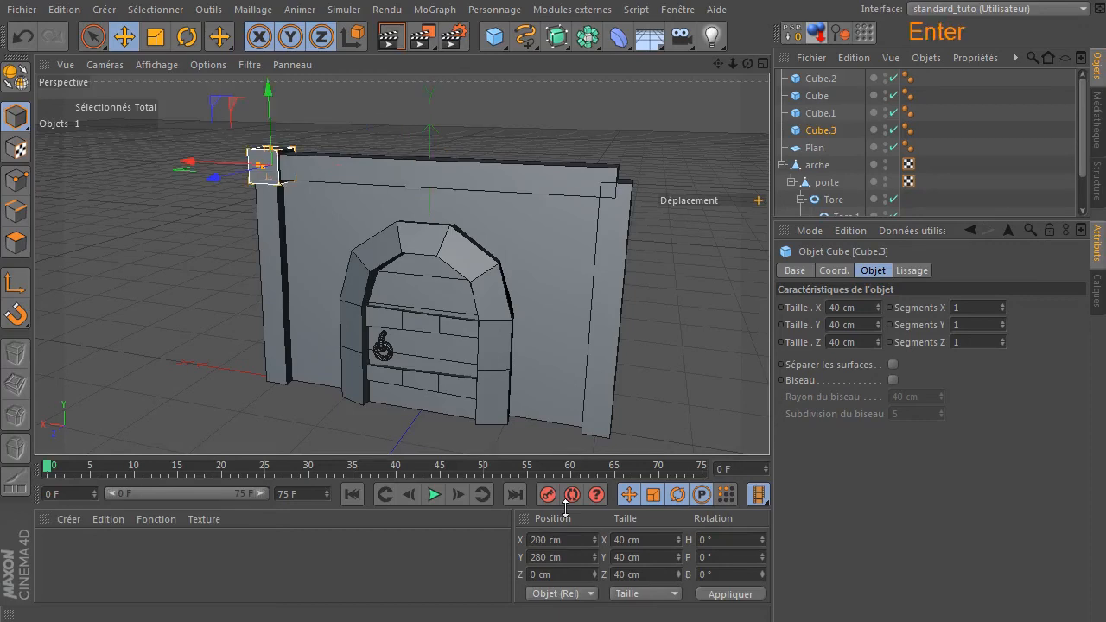
# Duplicate the corner block along X and set the copy's X position to -200 cm, on top of the opposite pillar.
pyautogui.moveTo(747, 64); pyautogui.dragTo(657, 82)
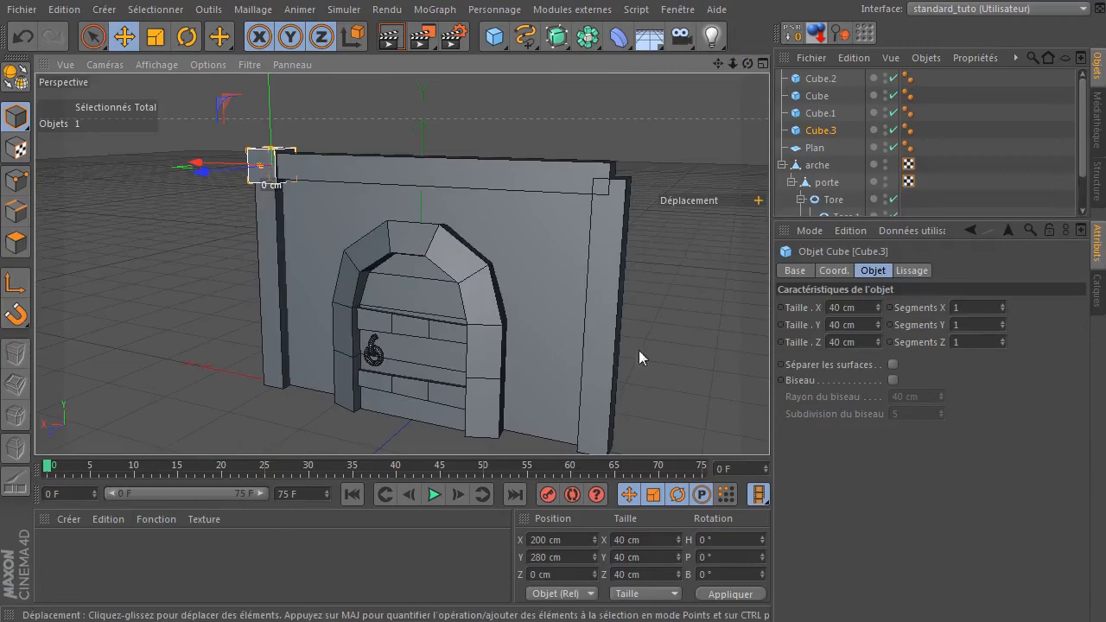
pyautogui.keyDown('ctrl'); pyautogui.moveTo(216, 164); pyautogui.dragTo(443, 172); pyautogui.keyUp('ctrl')
pyautogui.click(562, 539)
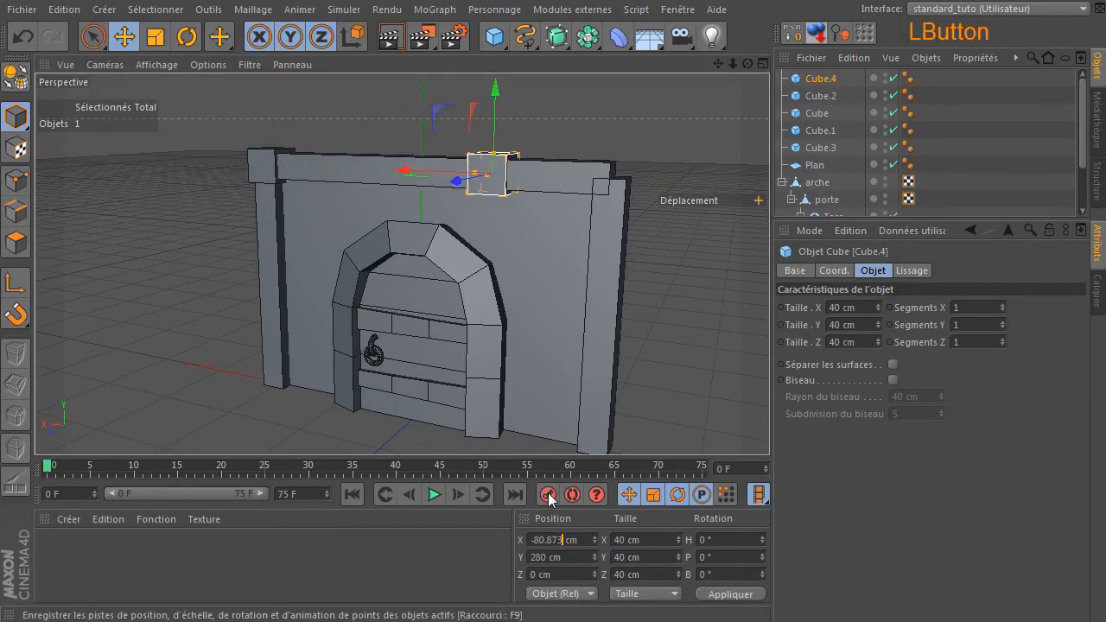
pyautogui.hotkey('shift', 'End')
pyautogui.write('-')
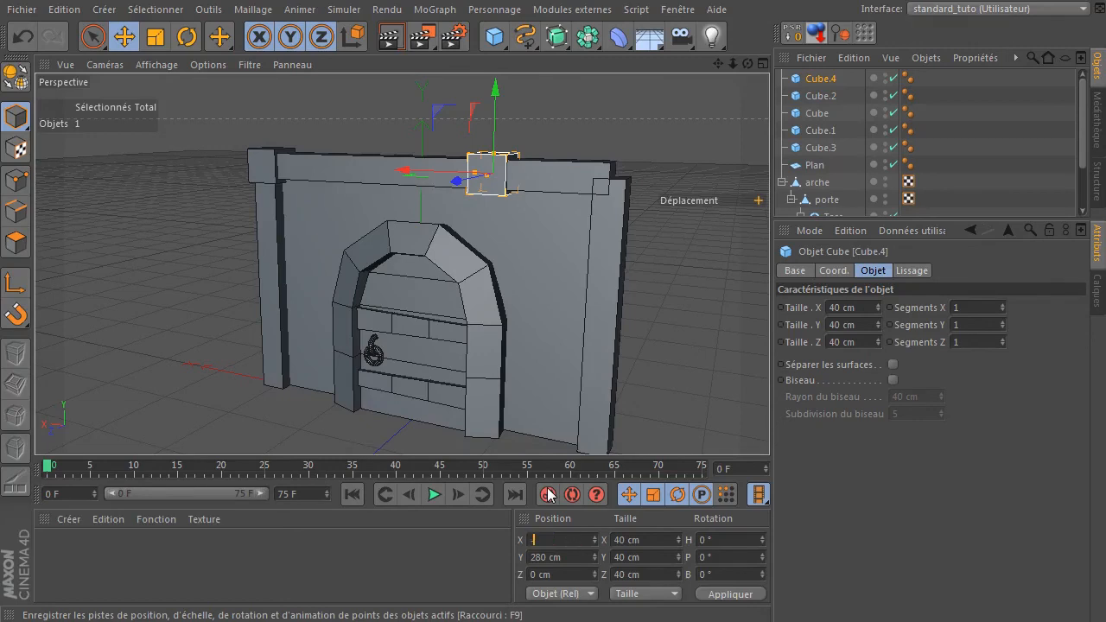
pyautogui.write('200')
pyautogui.press('Return')
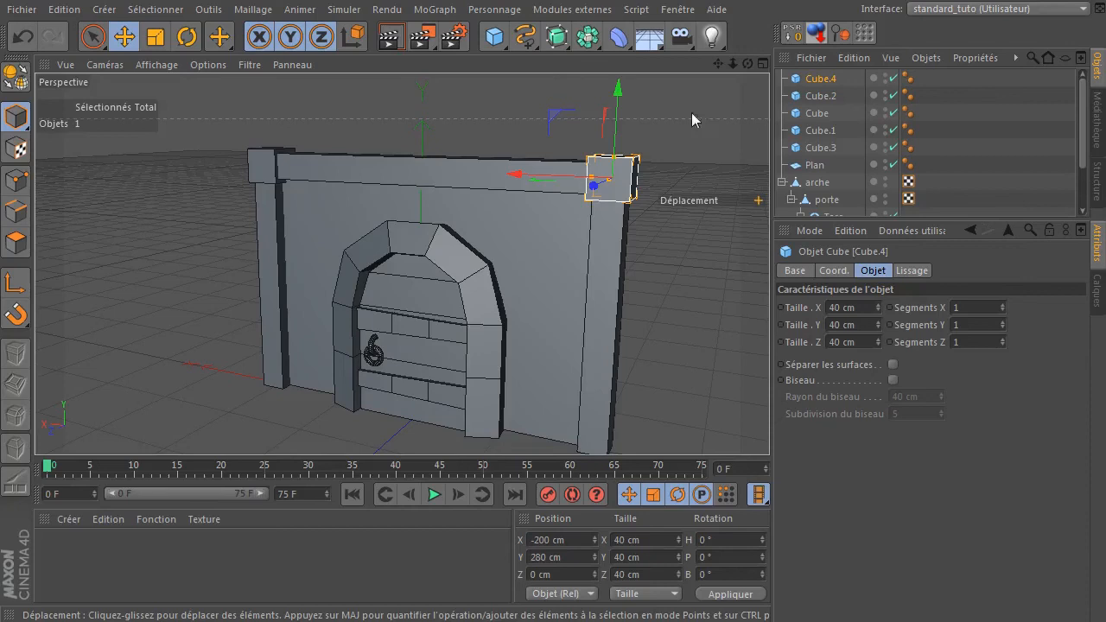
# Duplicate the corner block downward along its pillar and set the copy's Y position to 0 cm as the pillar's base.
pyautogui.moveTo(718, 63); pyautogui.dragTo(707, 3)
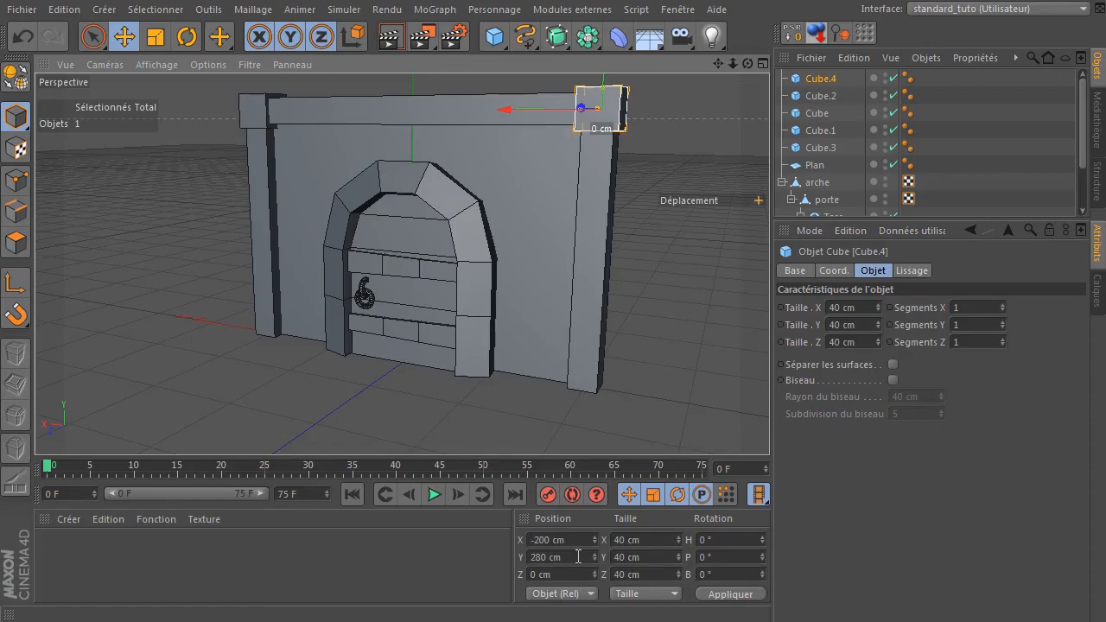
pyautogui.keyDown('ctrl'); pyautogui.moveTo(593, 93); pyautogui.dragTo(602, 193); pyautogui.keyUp('ctrl')
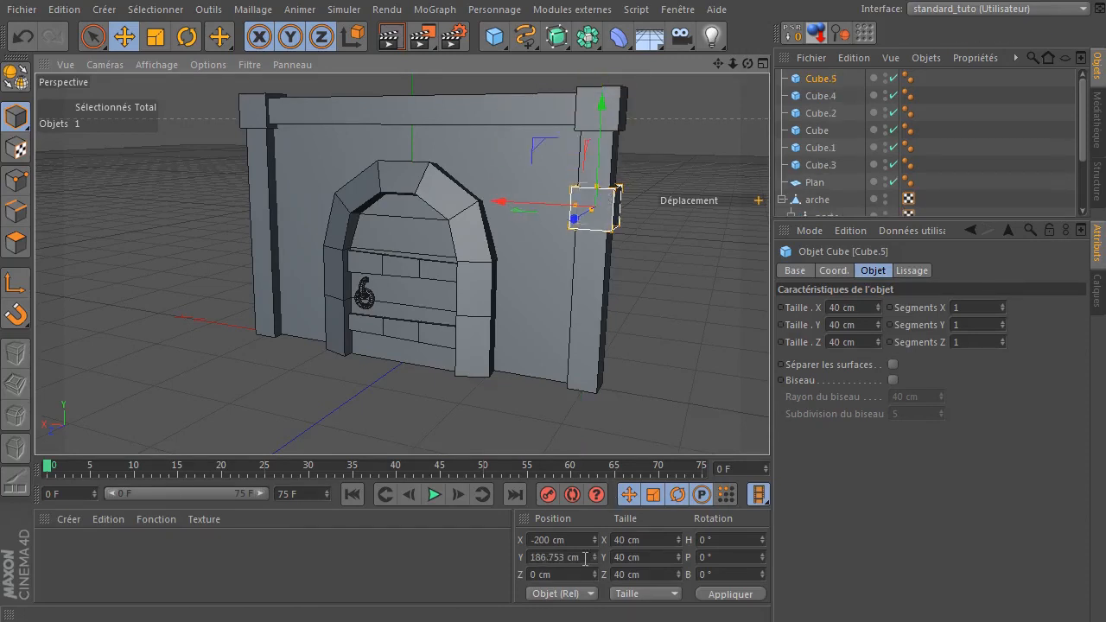
pyautogui.click(584, 557)
pyautogui.write('0')
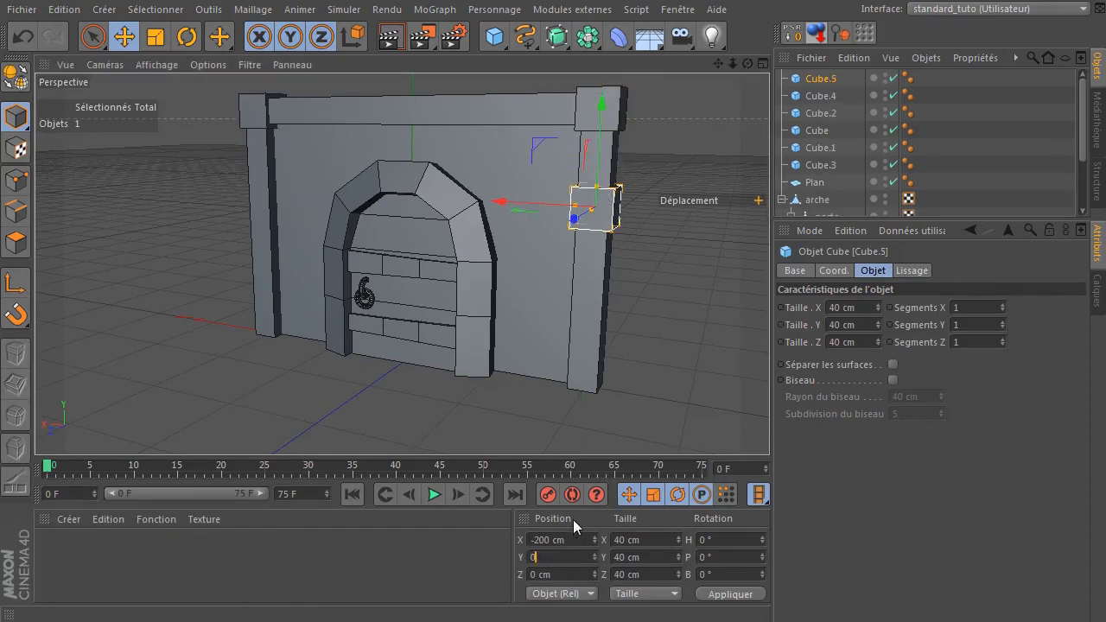
pyautogui.press('Return')
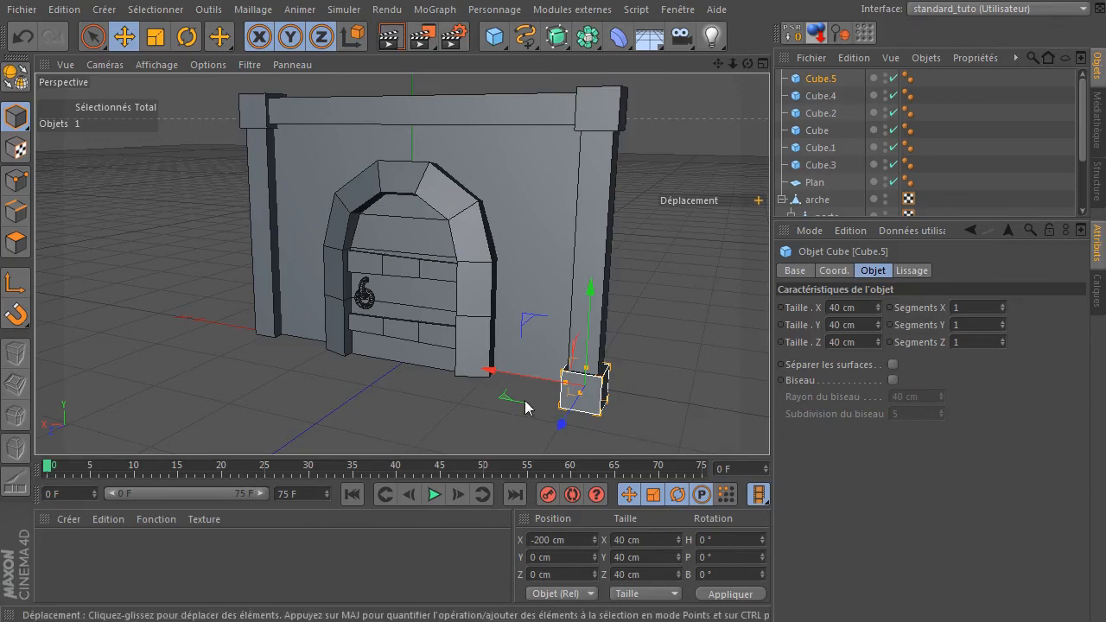
# Duplicate the base block along X, set the copy's X position to 200 cm under the other pillar, and deselect it.
pyautogui.keyDown('ctrl'); pyautogui.moveTo(498, 374); pyautogui.dragTo(376, 380); pyautogui.keyUp('ctrl')
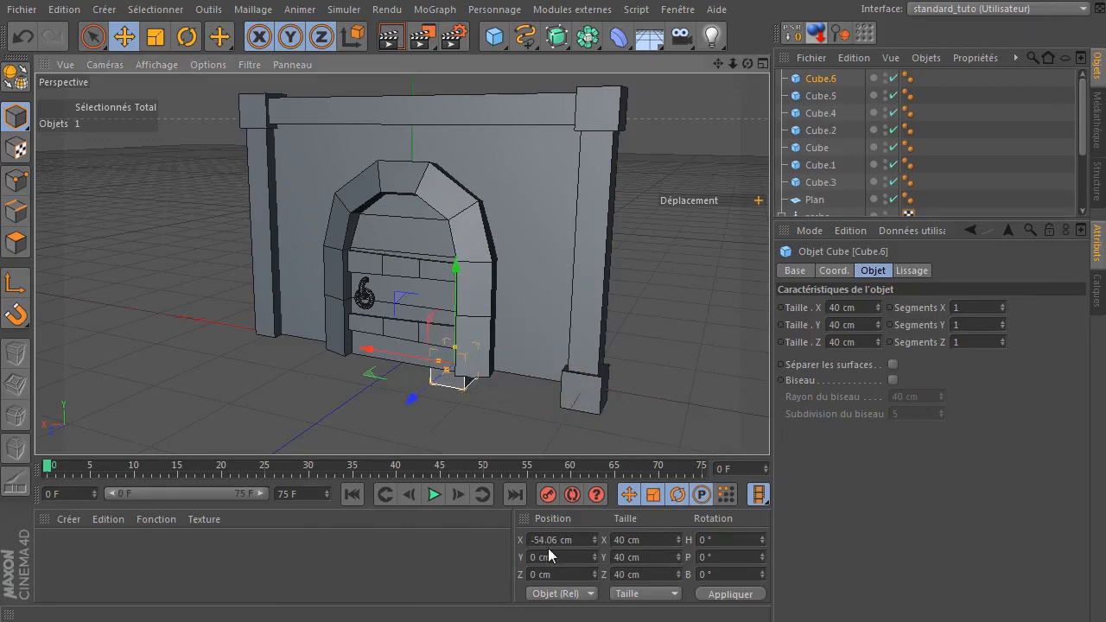
pyautogui.click(577, 539)
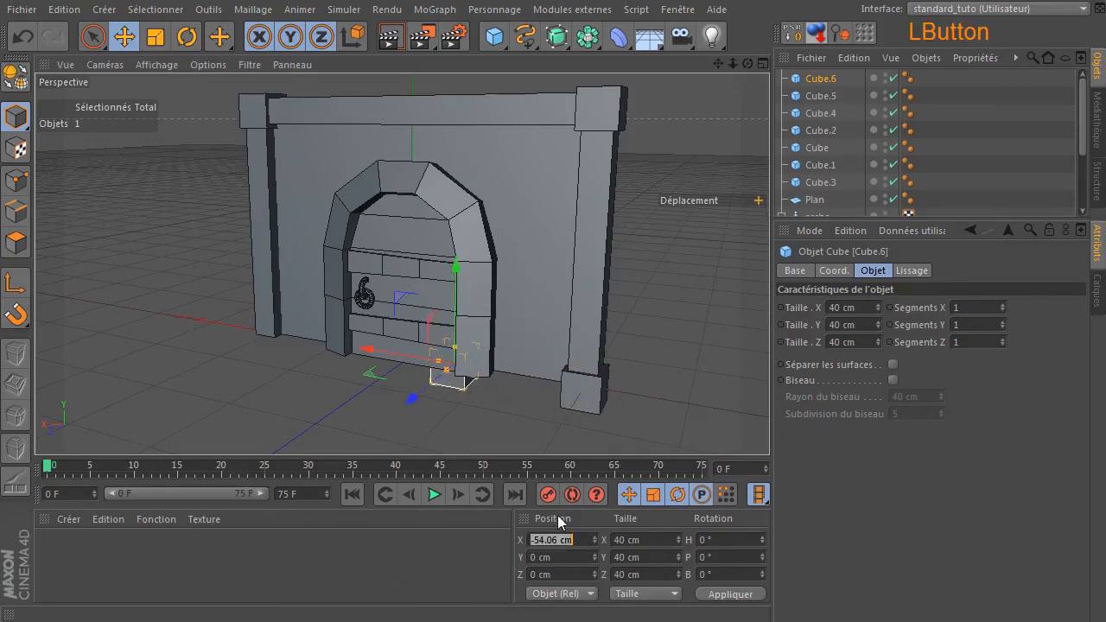
pyautogui.write('200')
pyautogui.press('Return')
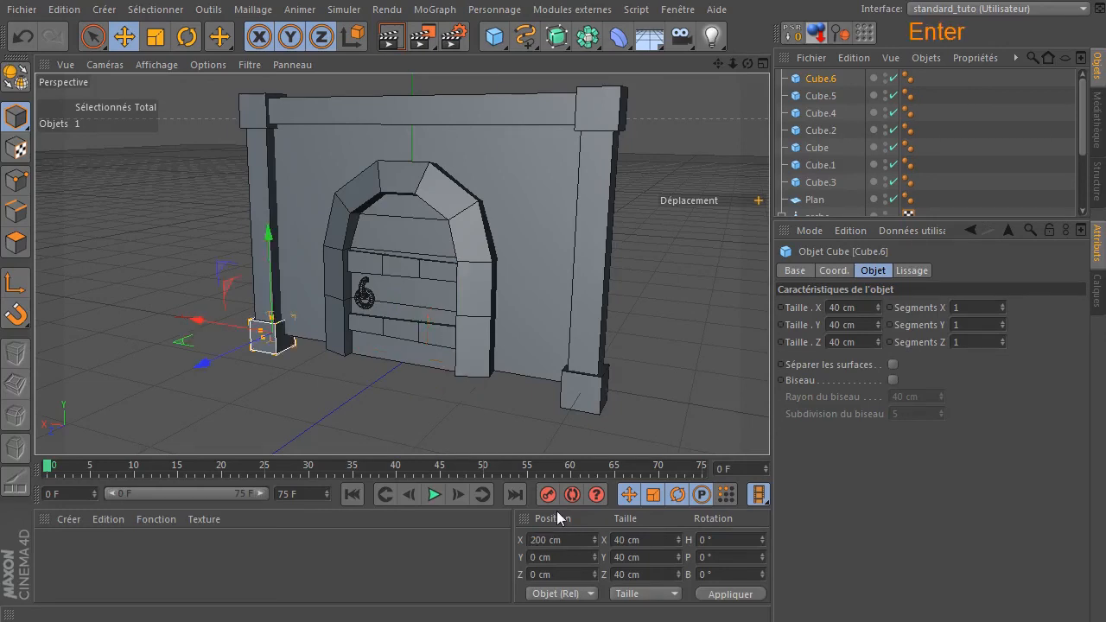
pyautogui.click(697, 327)
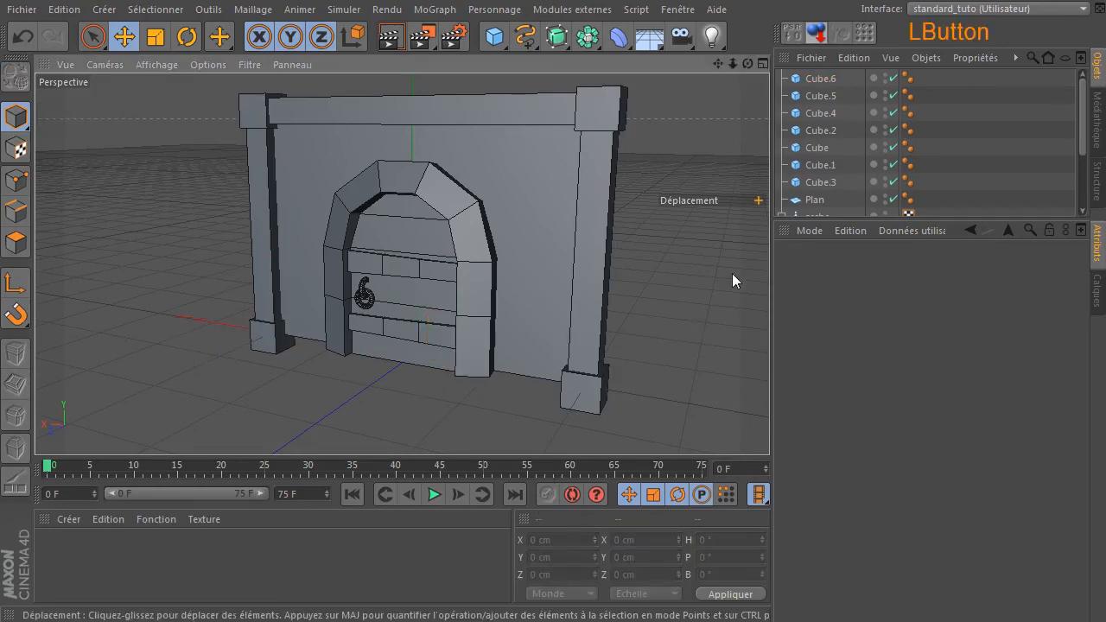
# Render the active view to preview the whole door and wall model, and dismiss the preview.
pyautogui.moveTo(747, 63); pyautogui.dragTo(761, 94)
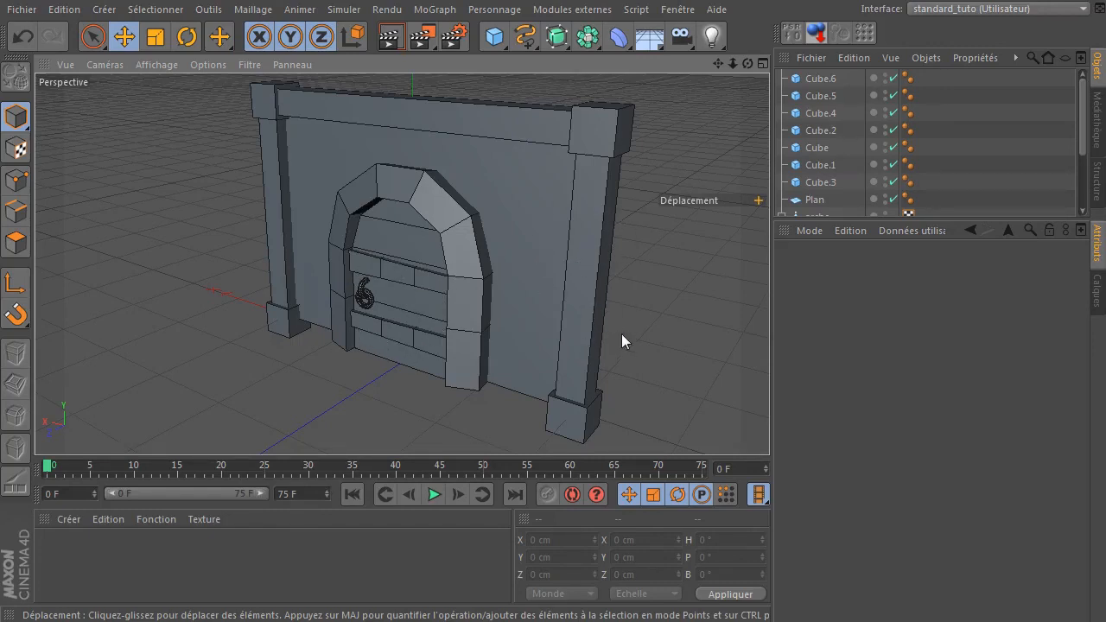
pyautogui.scroll(-4, 424, 353)
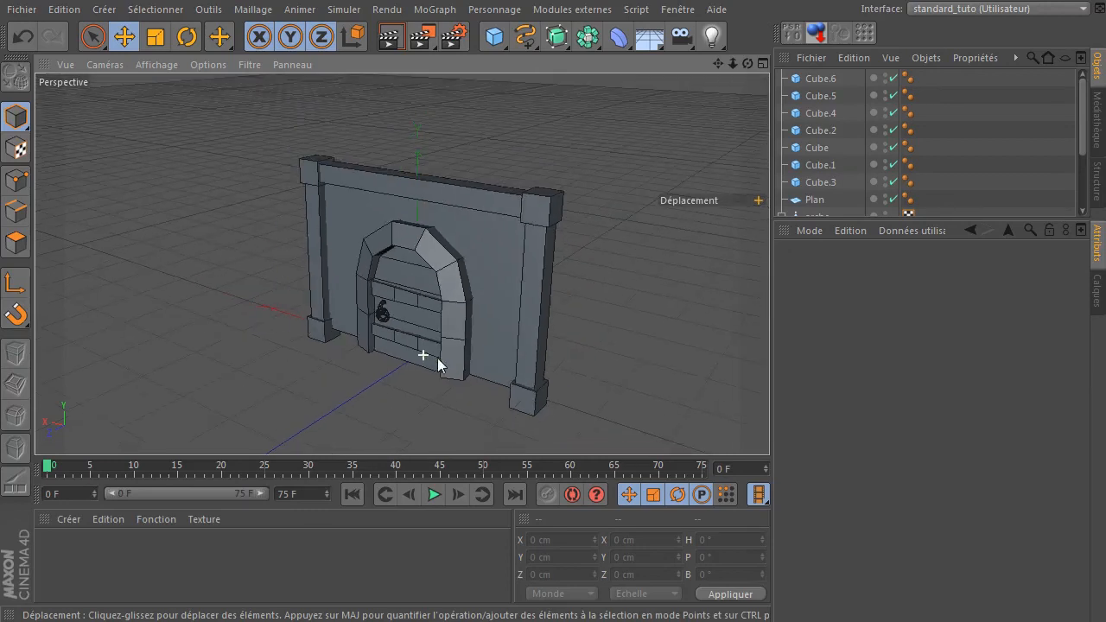
pyautogui.click(390, 41)
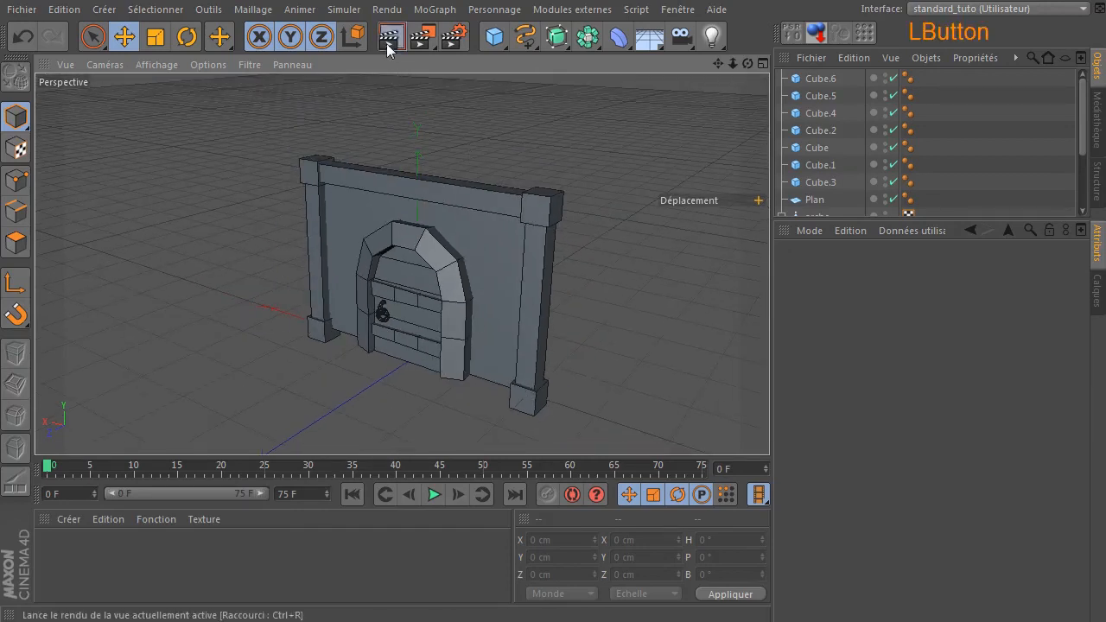
pyautogui.click(630, 196)
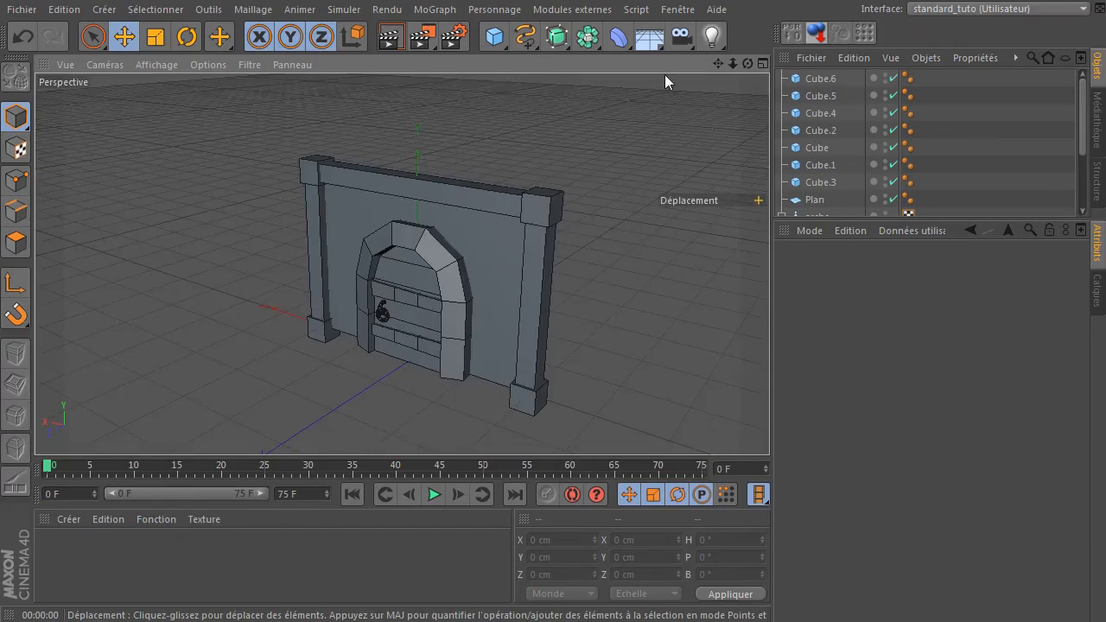
# Examine the framed wall and door from the side and at an angle, and compare them with the painted reference room.
pyautogui.moveTo(747, 63); pyautogui.dragTo(570, 44)
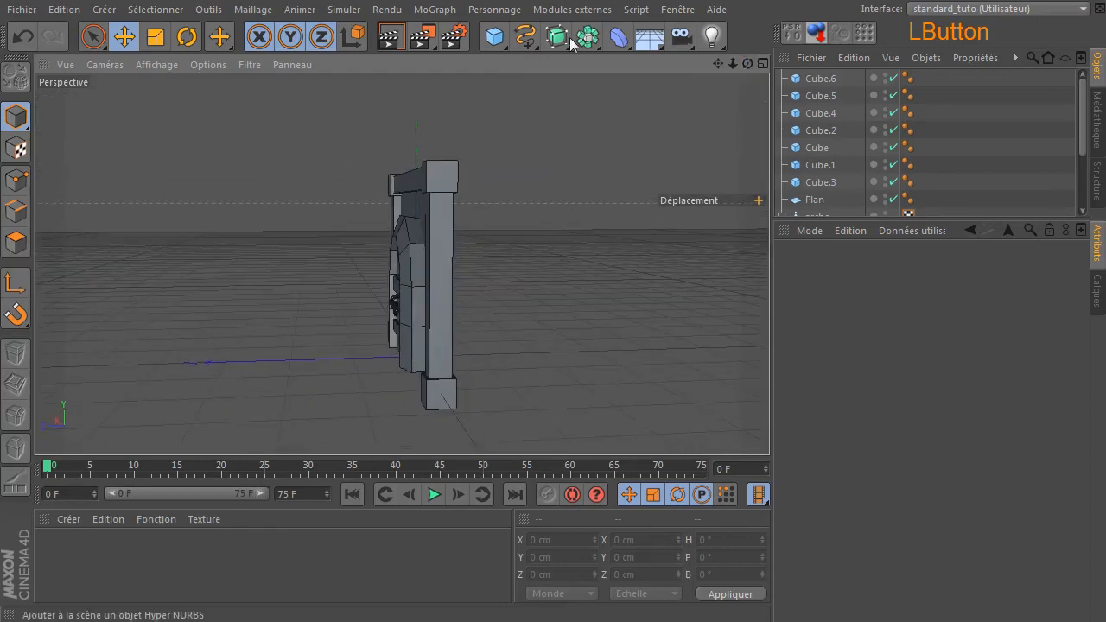
pyautogui.moveTo(649, 39); pyautogui.dragTo(663, 47)
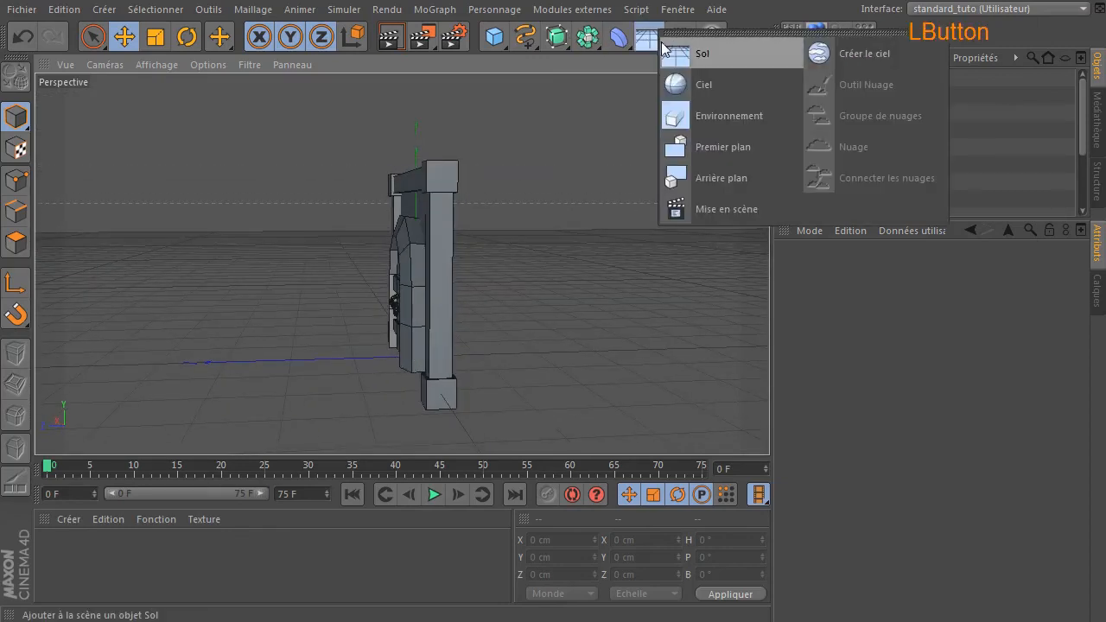
pyautogui.click(760, 18)
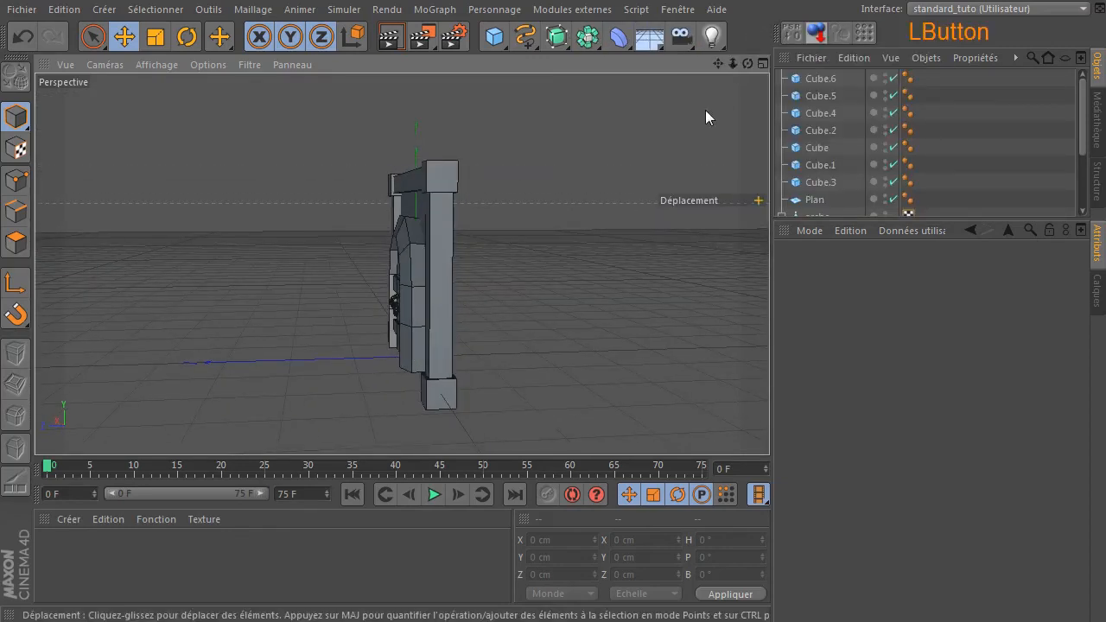
pyautogui.moveTo(731, 63); pyautogui.dragTo(402, 264)
pyautogui.moveTo(732, 63); pyautogui.dragTo(401, 265)
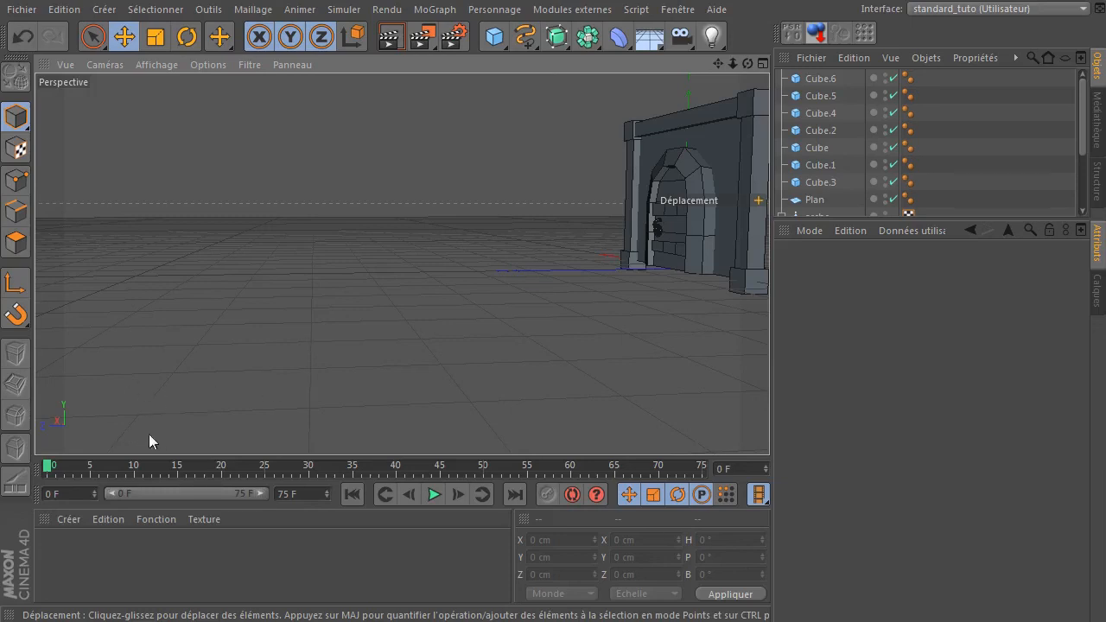
pyautogui.moveTo(718, 65); pyautogui.dragTo(834, 108)
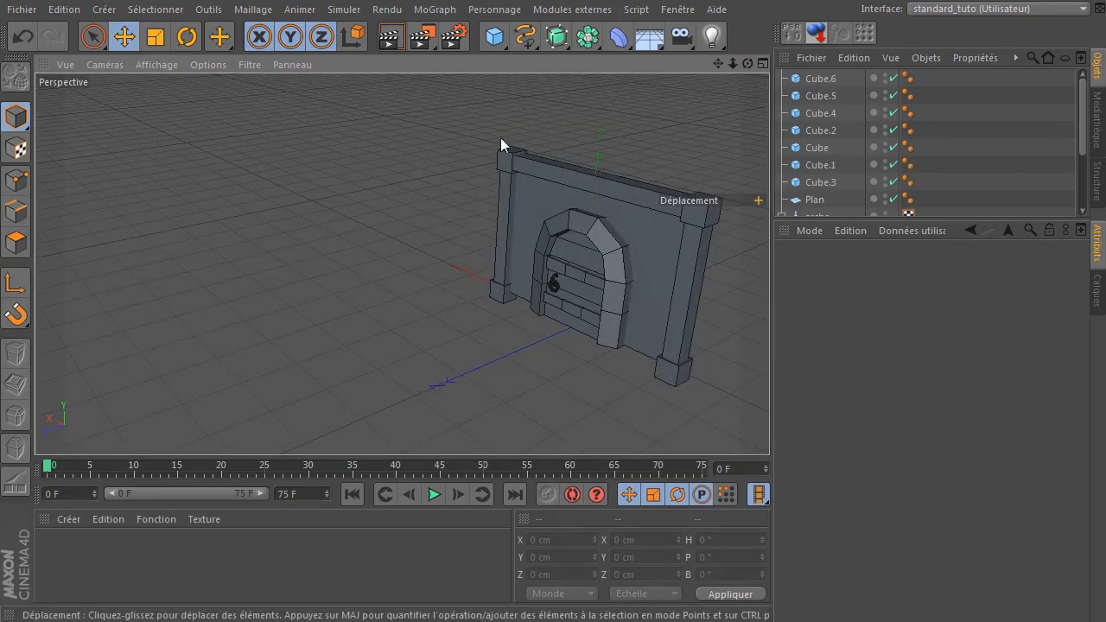
pyautogui.moveTo(649, 38); pyautogui.dragTo(710, 112)
pyautogui.moveTo(748, 64); pyautogui.dragTo(745, 20)
pyautogui.moveTo(579, 324); pyautogui.dragTo(528, 312)
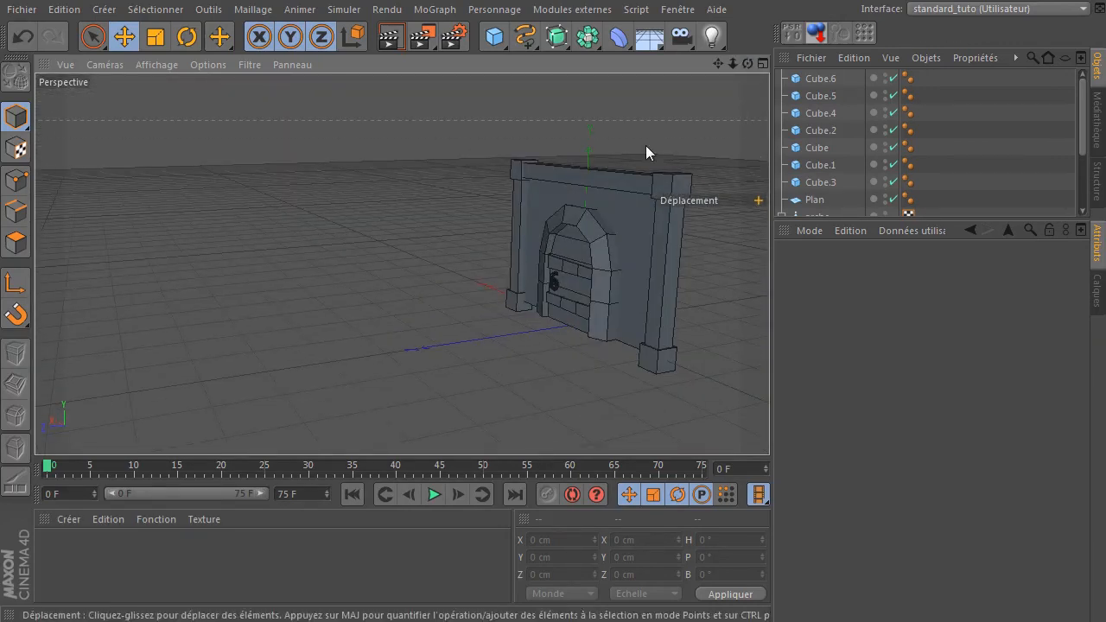
pyautogui.moveTo(718, 64); pyautogui.dragTo(402, 264)
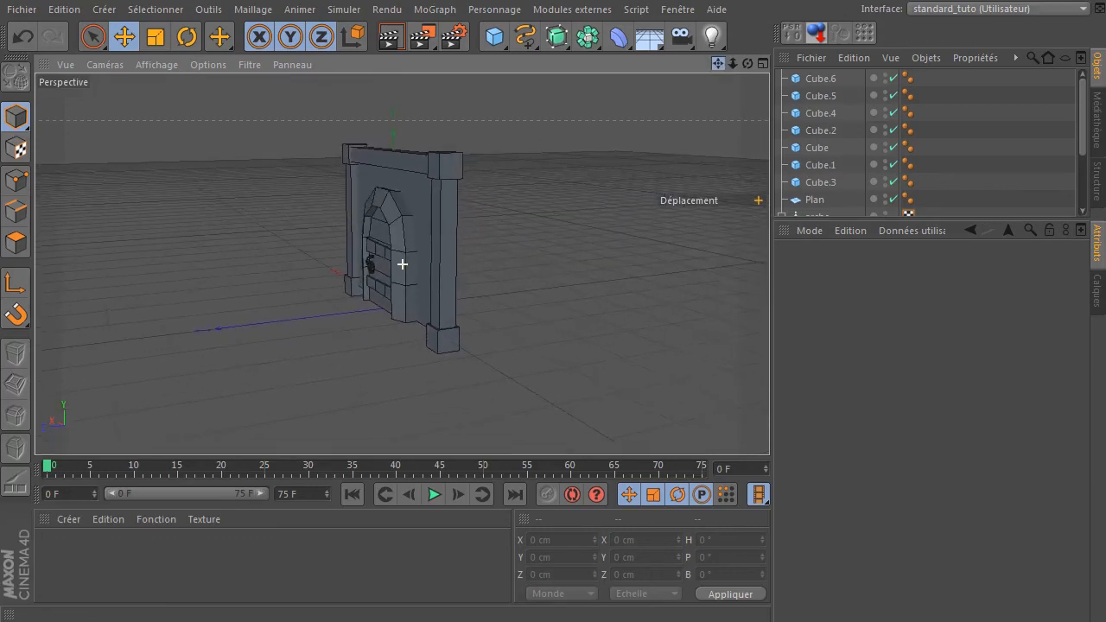
pyautogui.moveTo(748, 63); pyautogui.dragTo(394, 308)
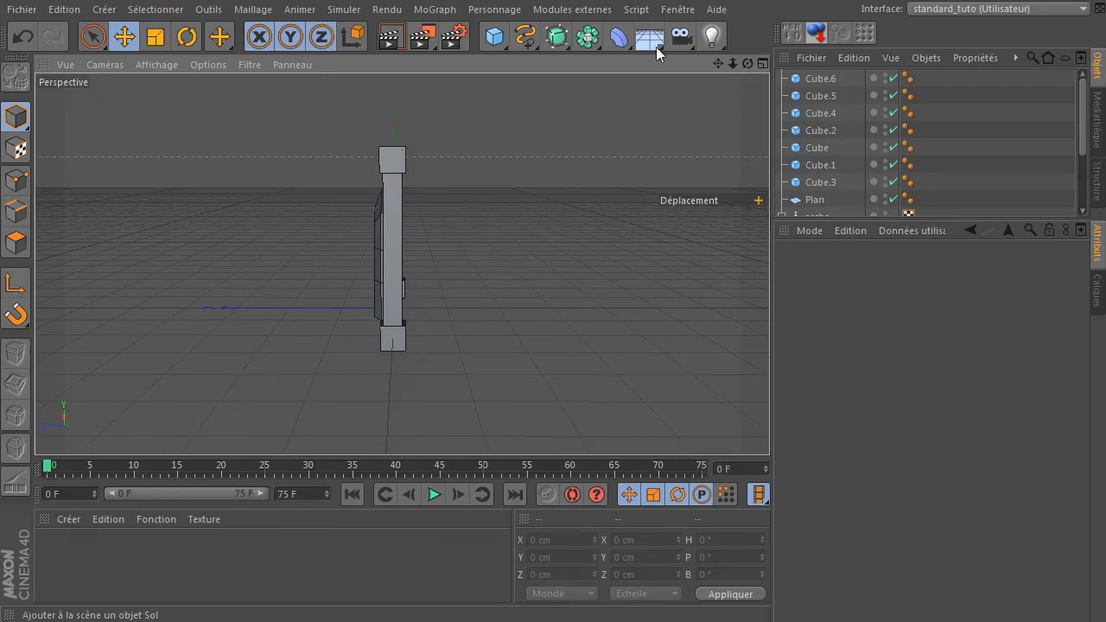
pyautogui.moveTo(718, 63); pyautogui.dragTo(464, 217)
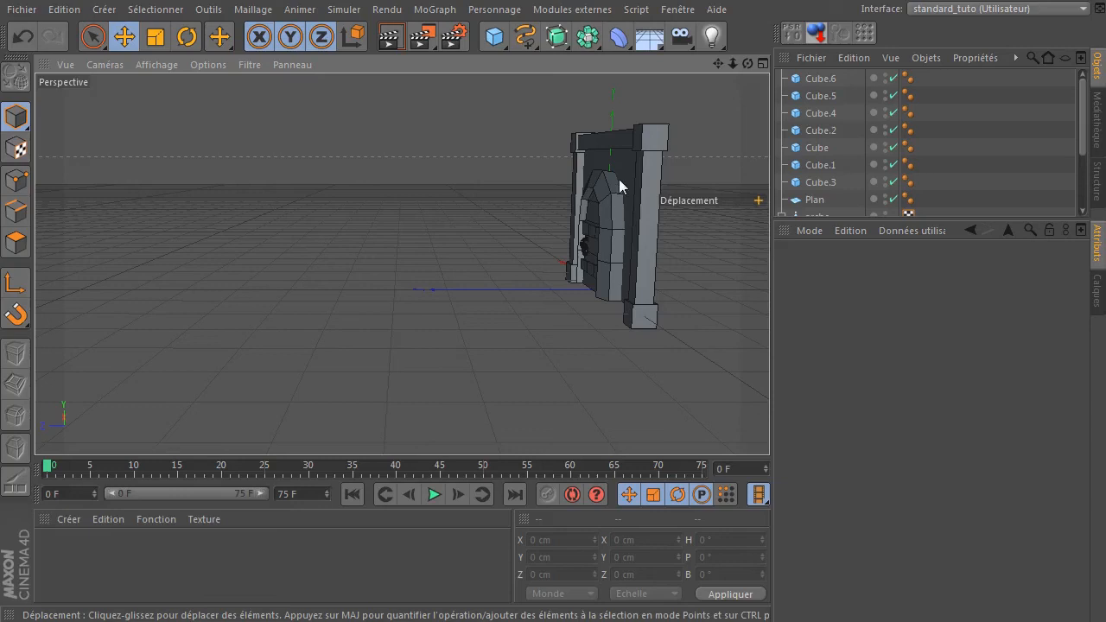
pyautogui.moveTo(717, 63); pyautogui.dragTo(389, 261)
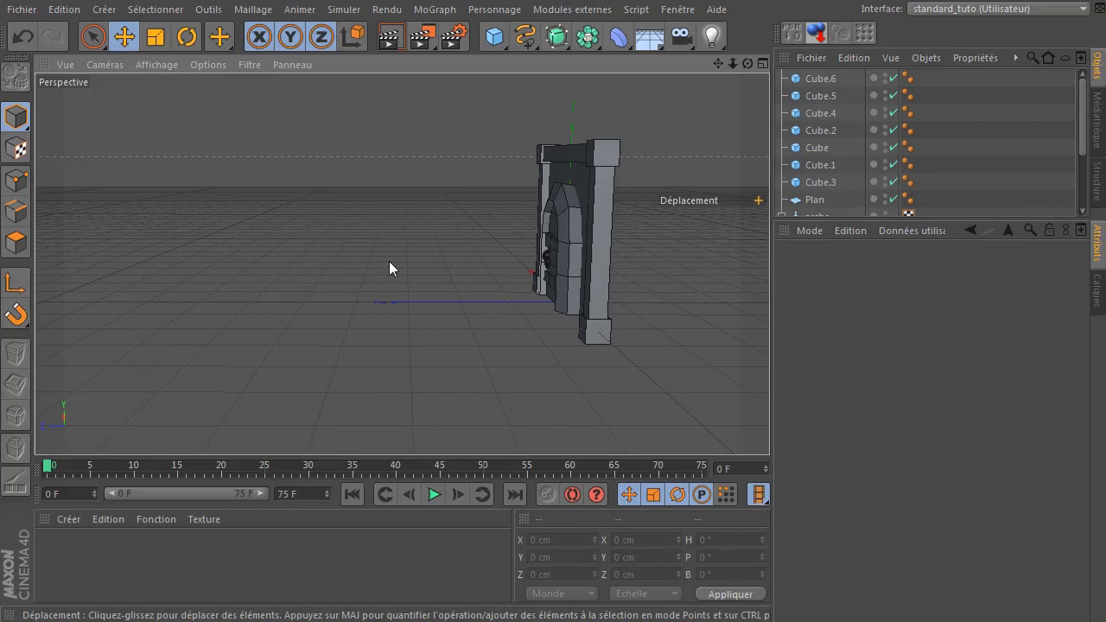
pyautogui.moveTo(748, 64); pyautogui.dragTo(743, 91)
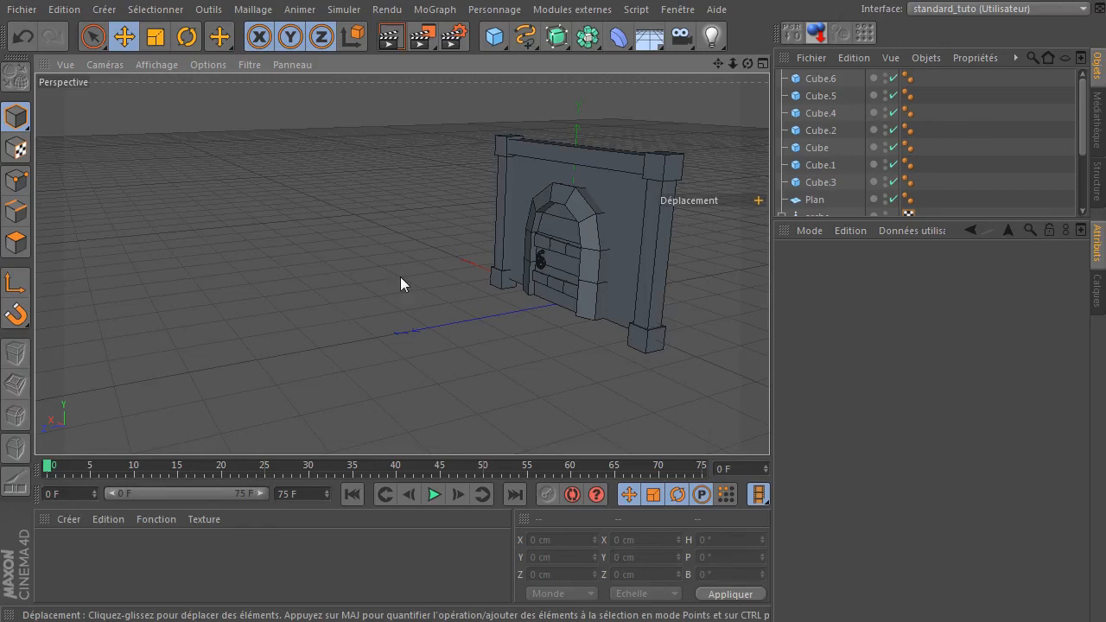
pyautogui.moveTo(1105, 130); pyautogui.dragTo(439, 60)
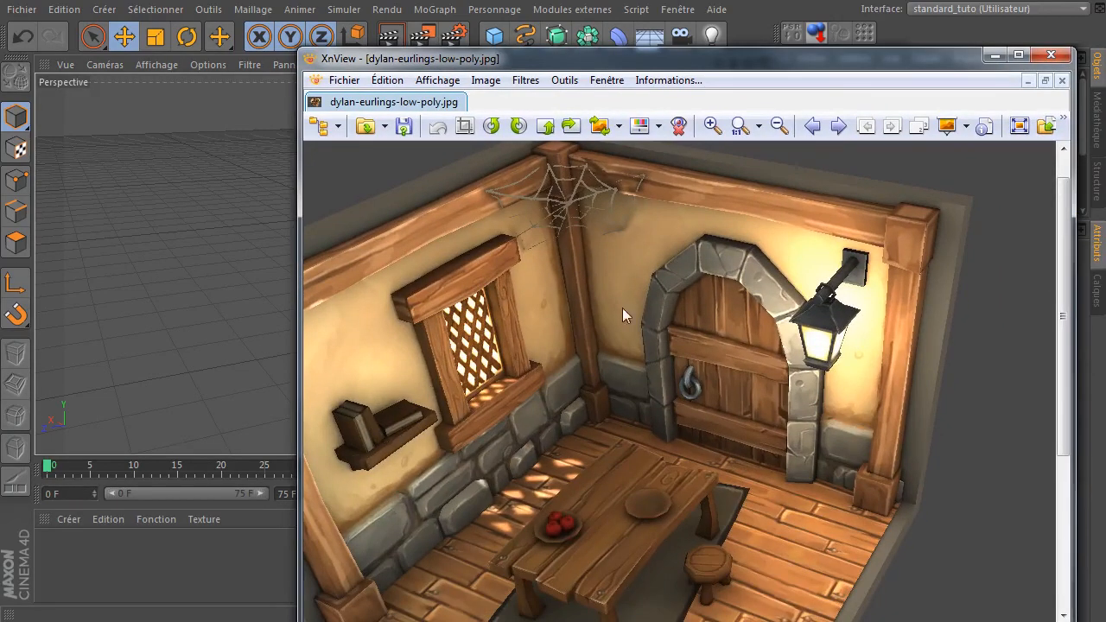
pyautogui.moveTo(725, 66); pyautogui.dragTo(1105, 63)
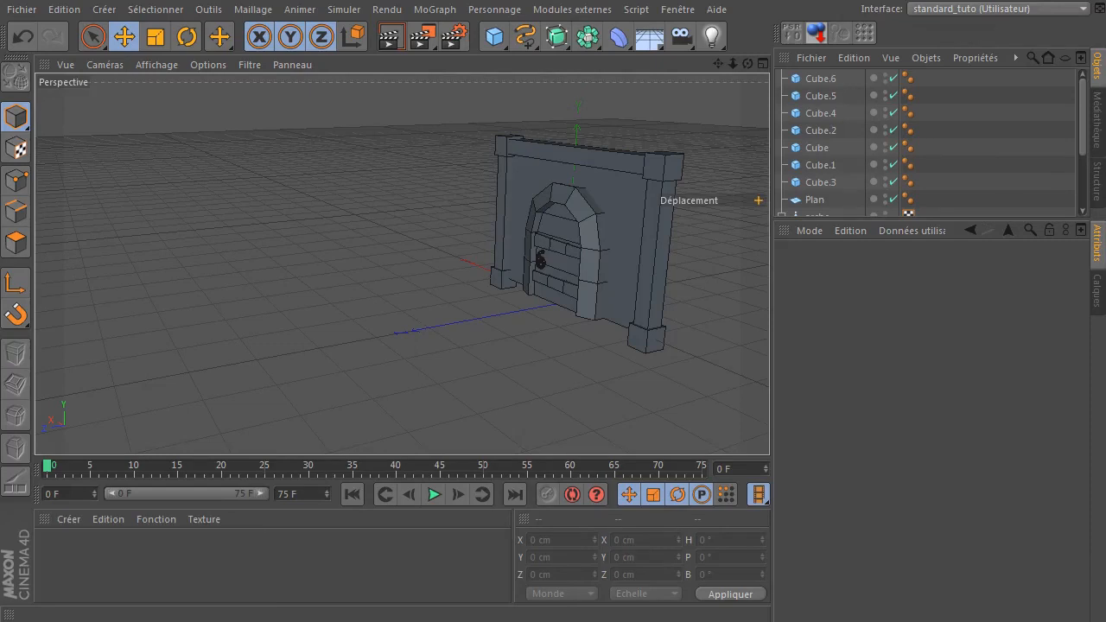